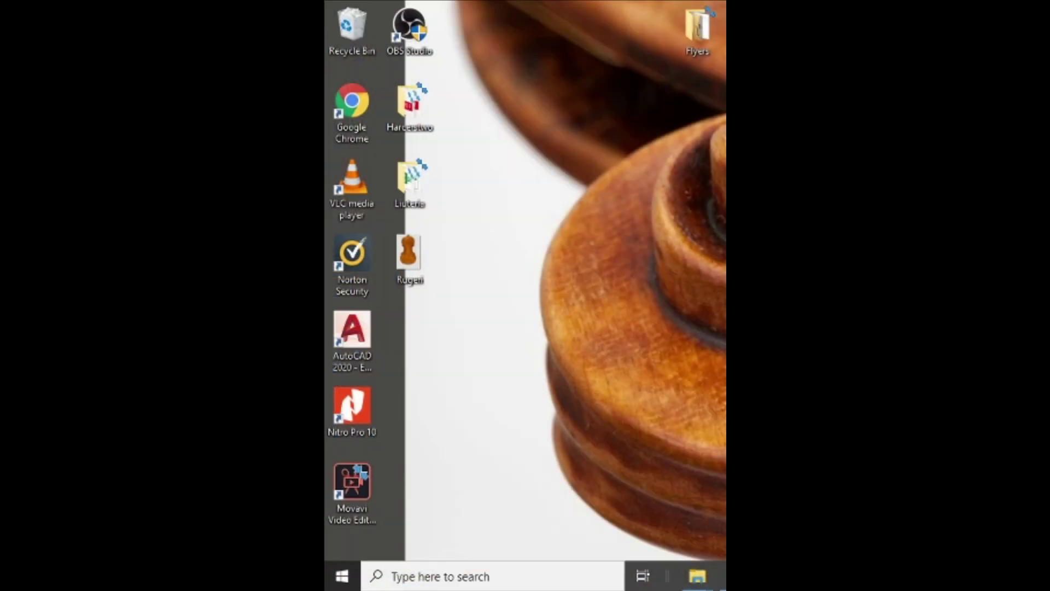
# Launch AutoCAD 2020 and start a new drawing.
pyautogui.click(368, 341)
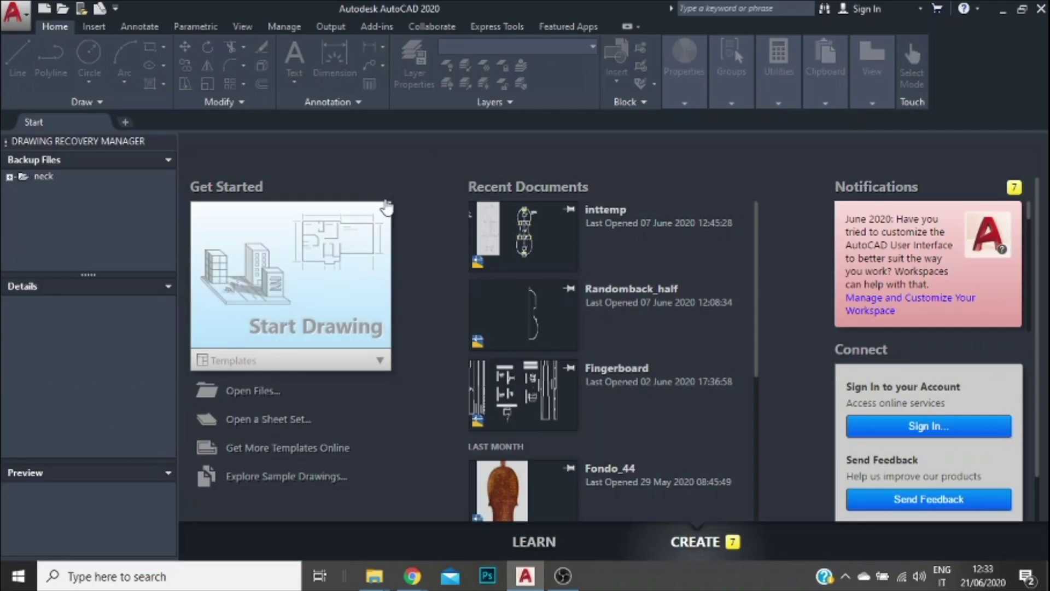
pyautogui.click(339, 317)
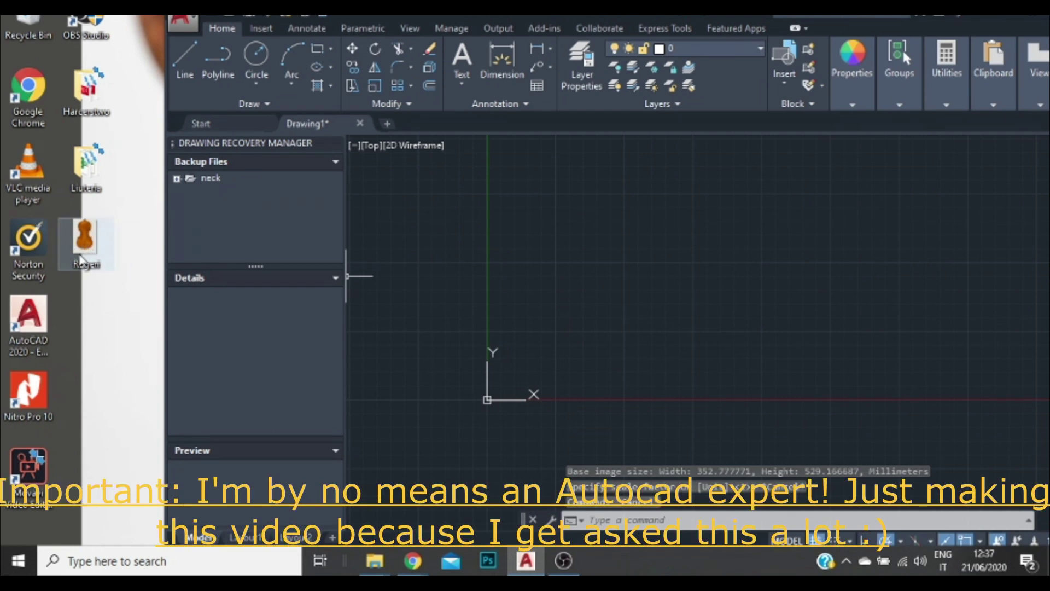
# Insert the Rugeri image from the desktop near the drawing's origin at scale 1 and rotation 0, and maximise the program window.
pyautogui.moveTo(87, 249)
pyautogui.mouseDown()
pyautogui.moveTo(223, 261)
pyautogui.moveTo(566, 328)
pyautogui.mouseUp()
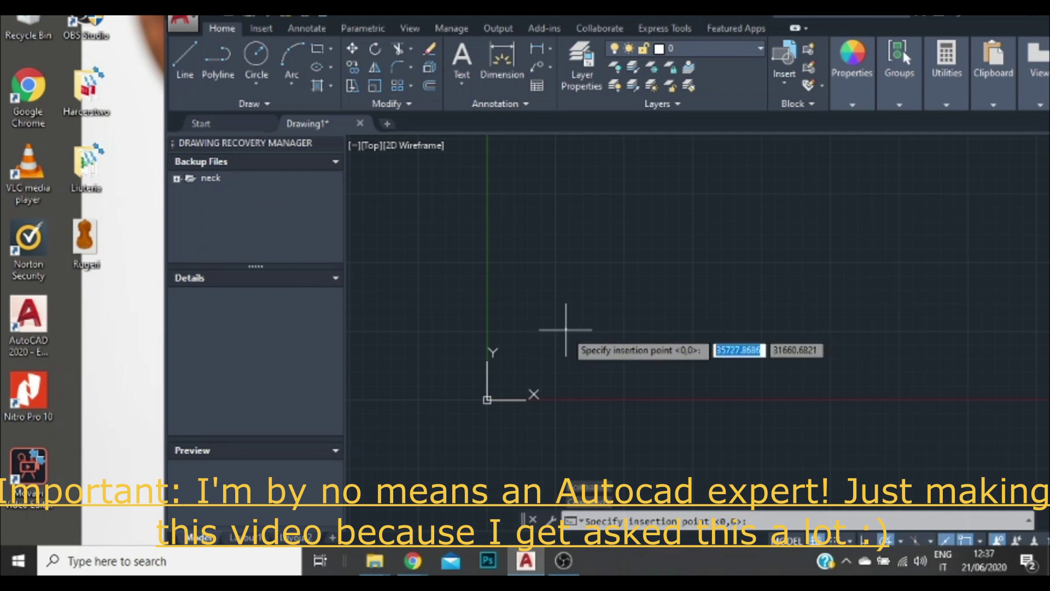
pyautogui.click(567, 330)
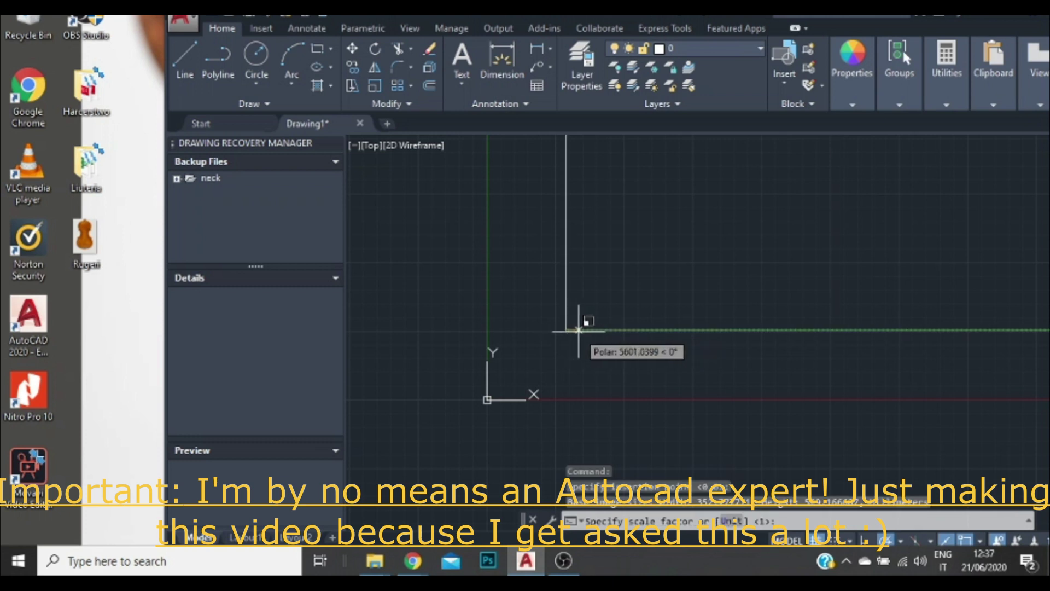
pyautogui.press('Return')
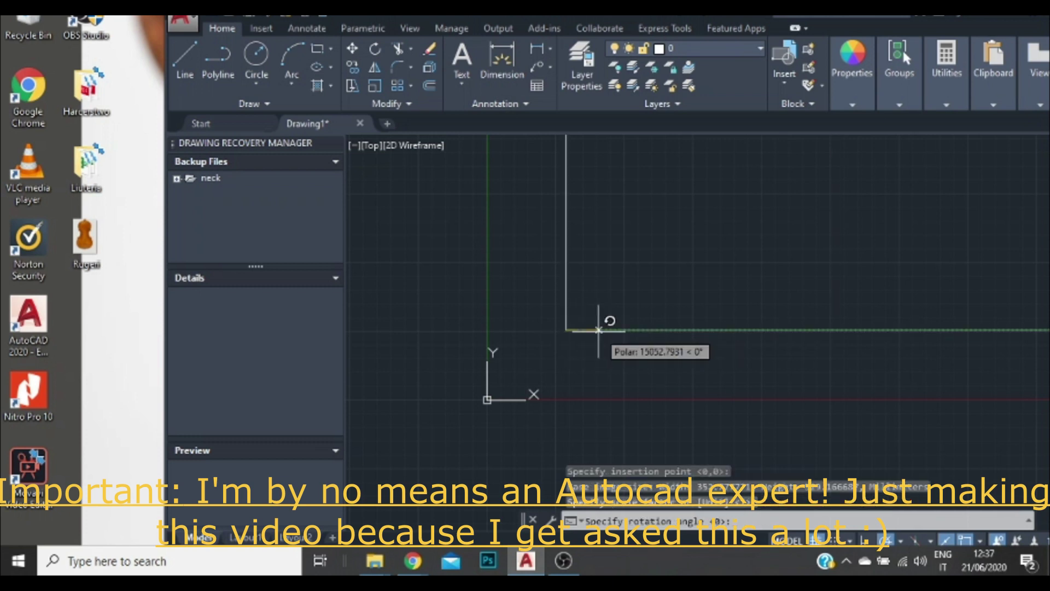
pyautogui.press('Return')
pyautogui.scroll(-5, 577, 355)
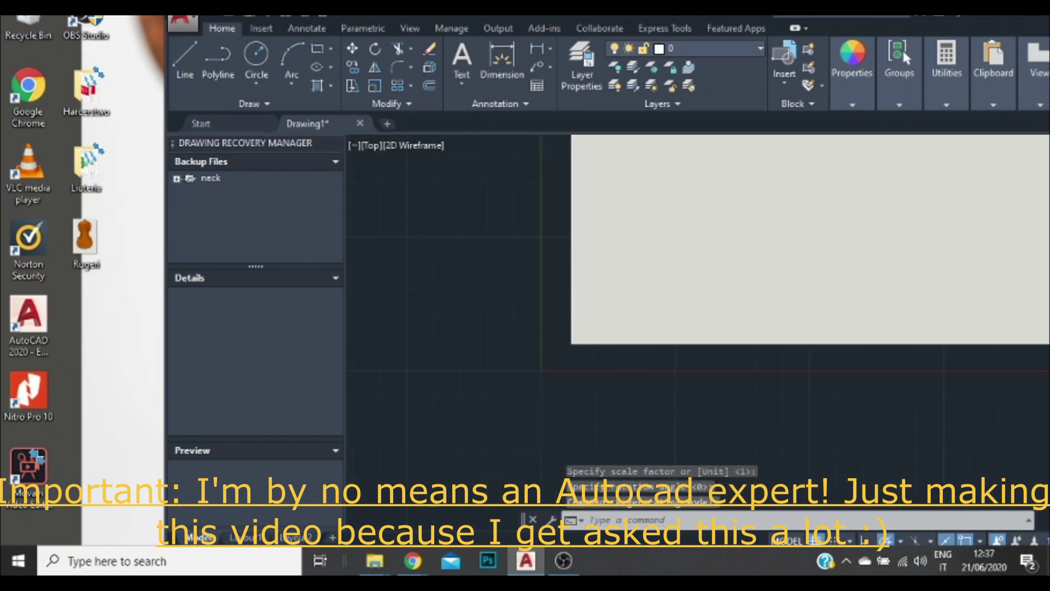
pyautogui.scroll(-5, 597, 367)
pyautogui.scroll(3, 804, 149)
pyautogui.moveTo(512, 19); pyautogui.dragTo(332, 6)
pyautogui.moveTo(984, 20); pyautogui.dragTo(997, 15)
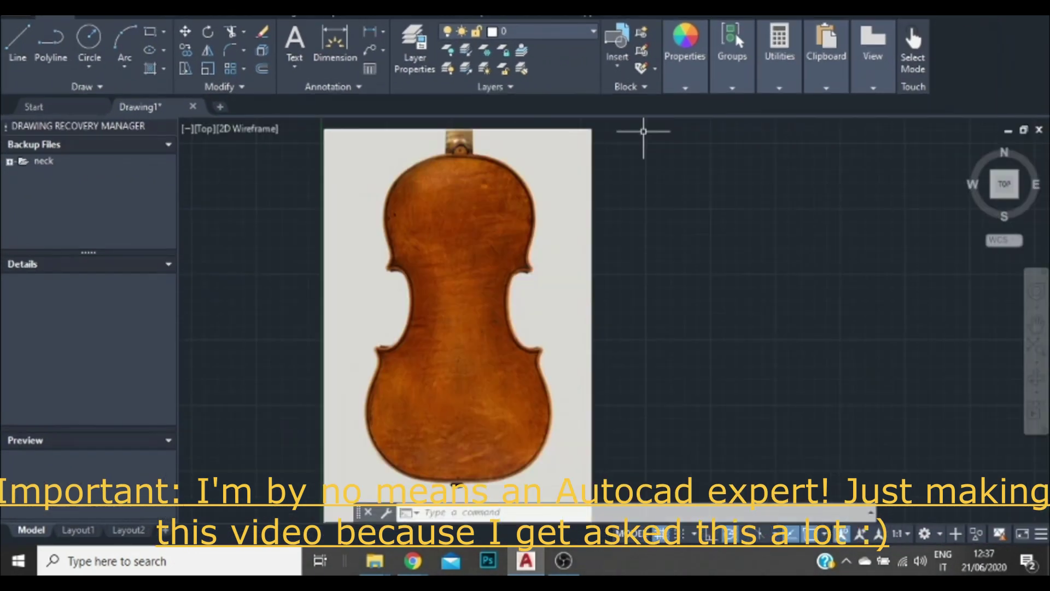
# Draw a horizontal line about 1,836,000 units long between the outer edges of the violin's upper bout at its widest part.
pyautogui.click(18, 44)
pyautogui.scroll(4, 432, 191)
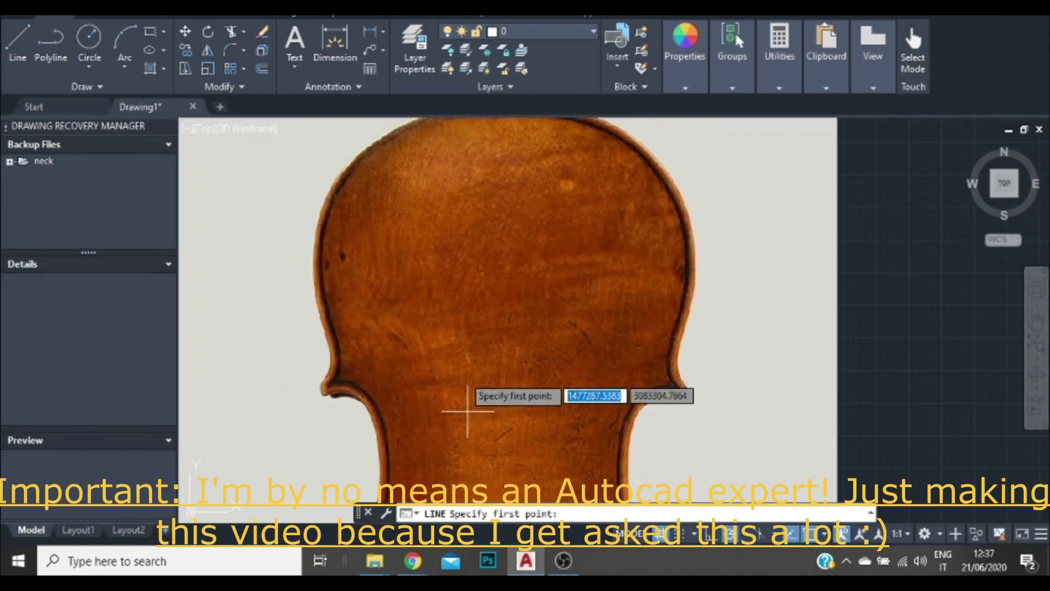
pyautogui.scroll(-3, 544, 303)
pyautogui.scroll(3, 476, 239)
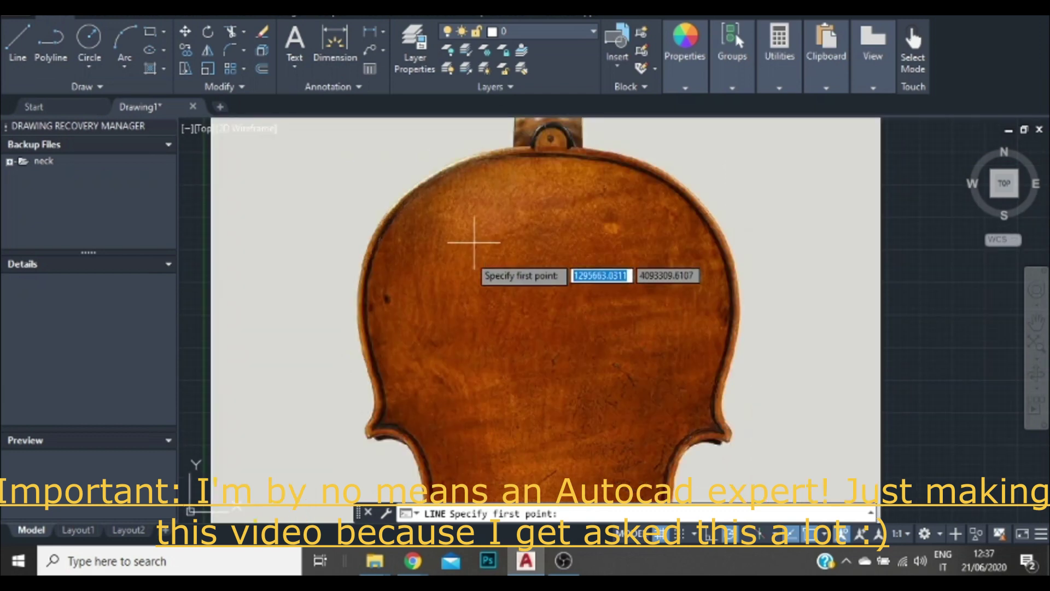
pyautogui.scroll(5, 359, 295)
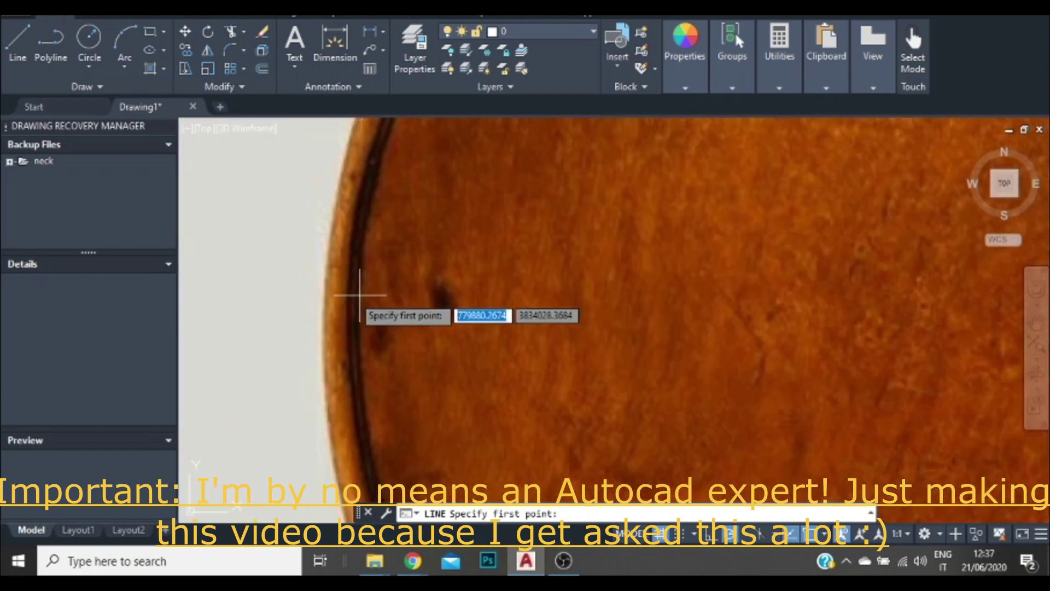
pyautogui.click(19, 40)
pyautogui.scroll(3, 340, 296)
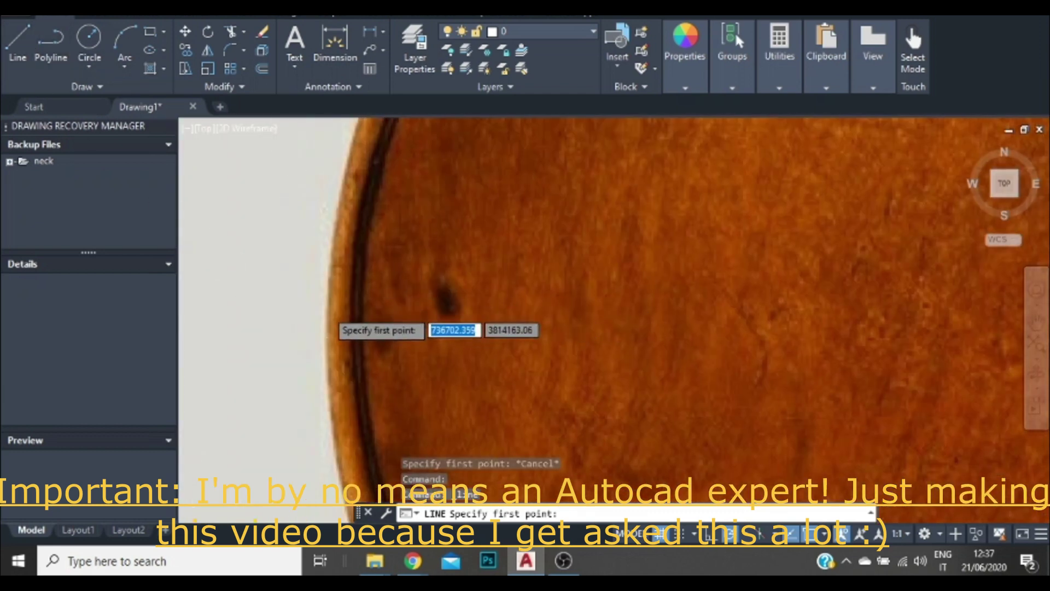
pyautogui.scroll(2, 329, 298)
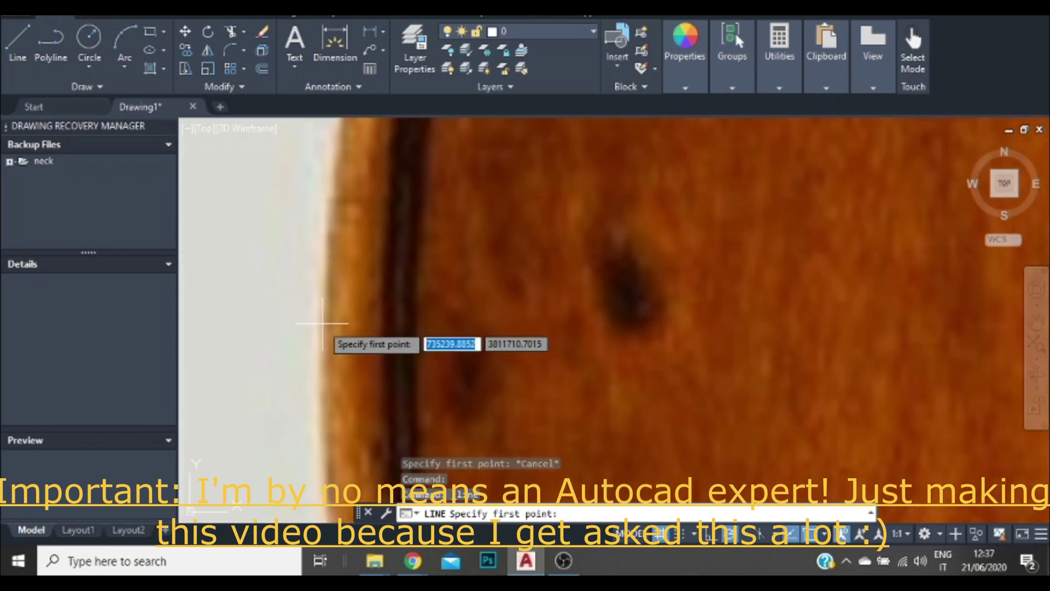
pyautogui.click(320, 323)
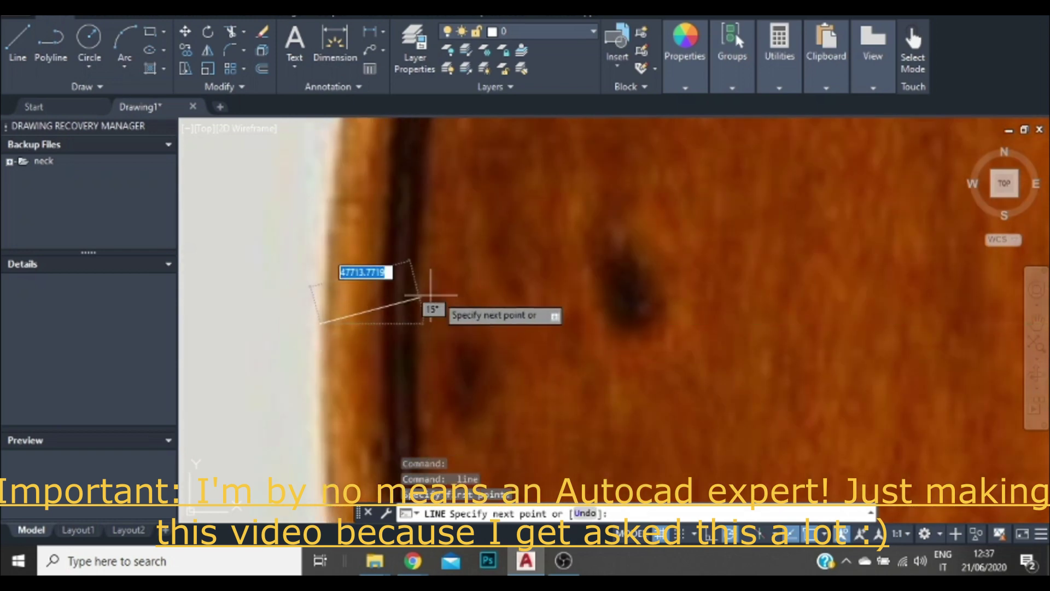
pyautogui.scroll(-3, 438, 301)
pyautogui.scroll(-3, 728, 290)
pyautogui.scroll(5, 856, 288)
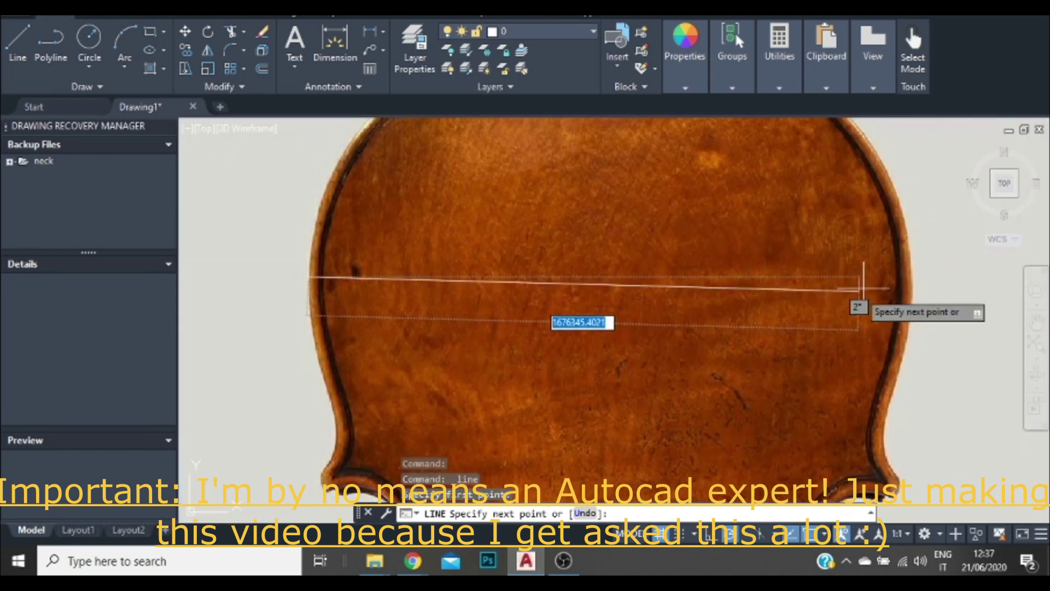
pyautogui.scroll(2, 914, 294)
pyautogui.scroll(-3, 884, 333)
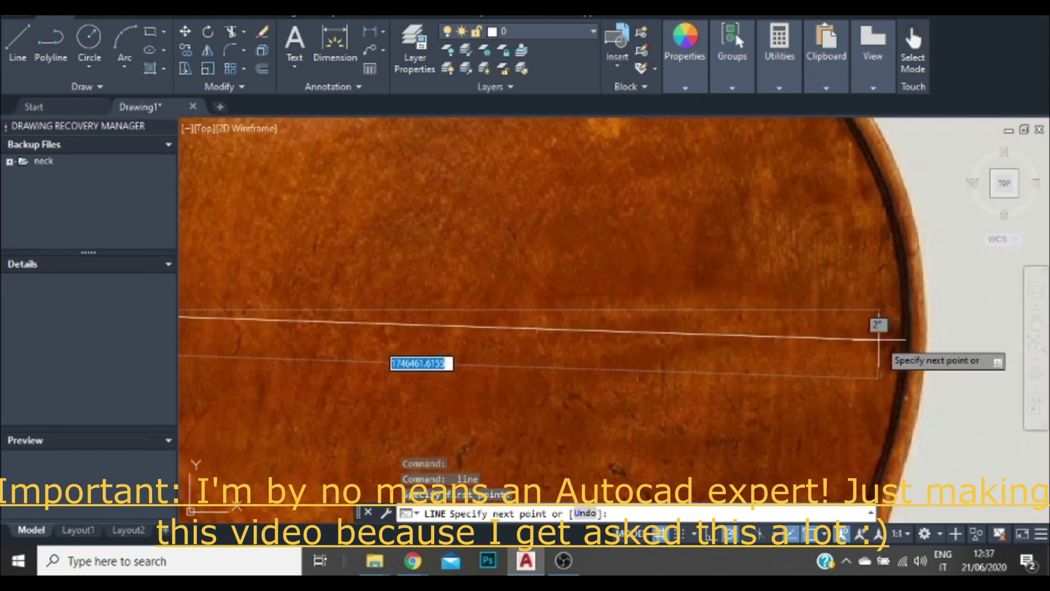
pyautogui.scroll(3, 919, 300)
pyautogui.scroll(2, 933, 321)
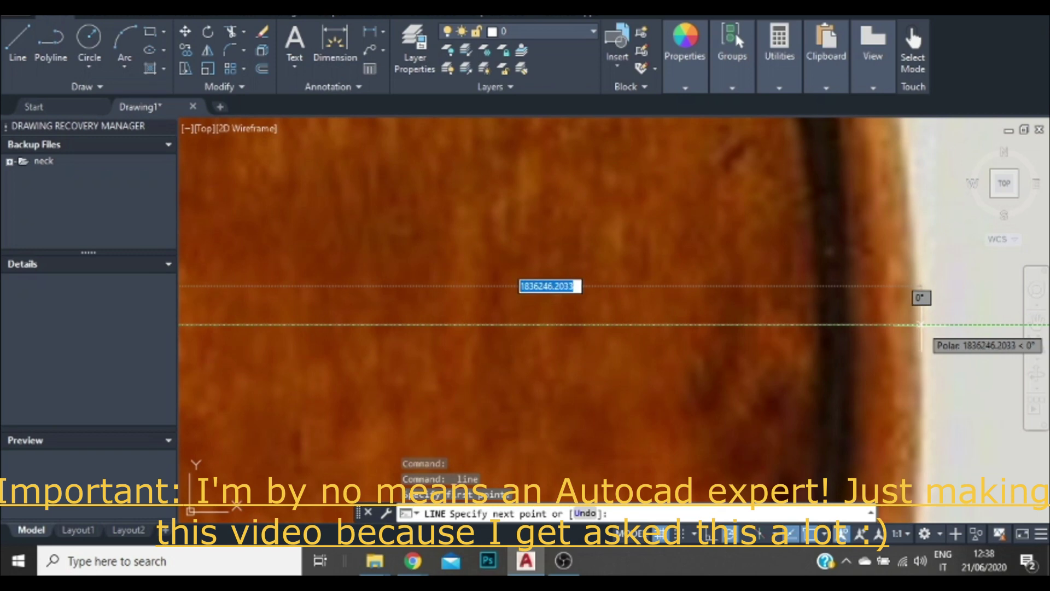
pyautogui.click(920, 325)
pyautogui.press('Escape')
pyautogui.scroll(-5, 588, 272)
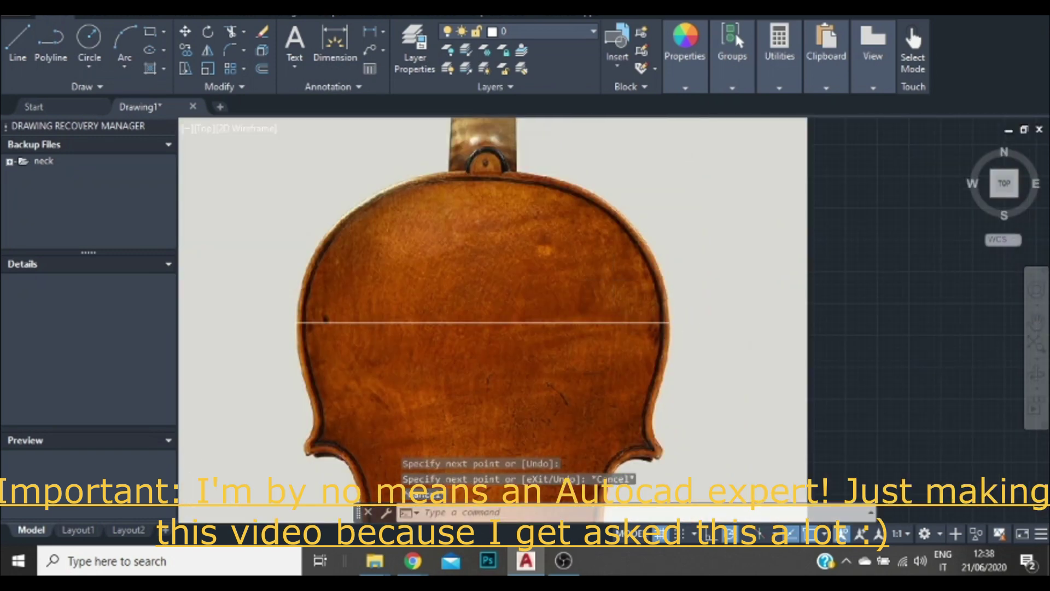
# Draw a horizontal line about 2,250,000 units long between the outer edges of the violin's lower bout at its widest part.
pyautogui.scroll(-4, 562, 250)
pyautogui.scroll(2, 546, 247)
pyautogui.scroll(-2, 539, 368)
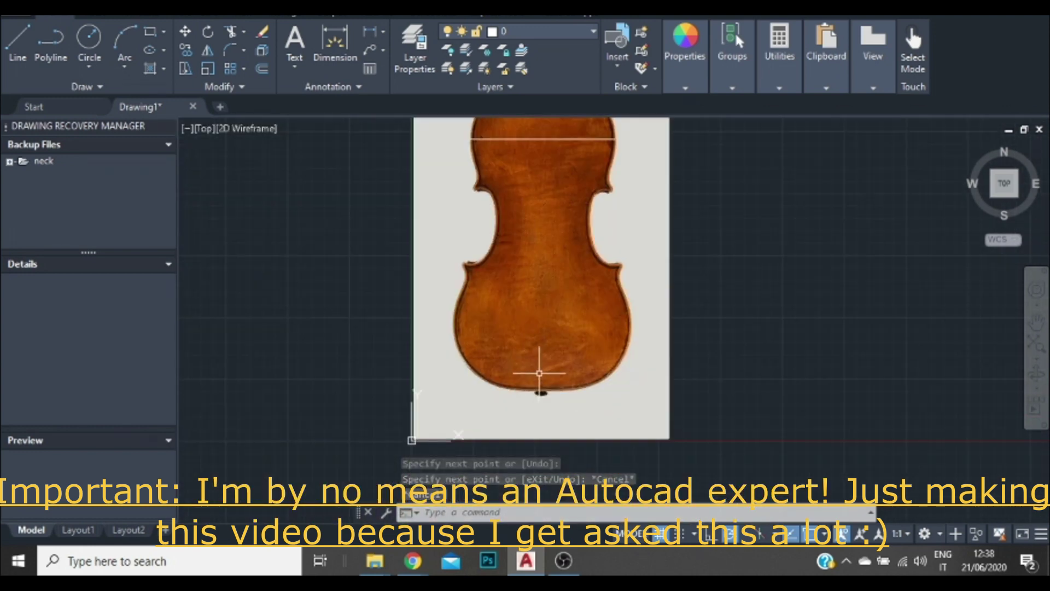
pyautogui.scroll(2, 548, 277)
pyautogui.click(22, 44)
pyautogui.scroll(4, 473, 403)
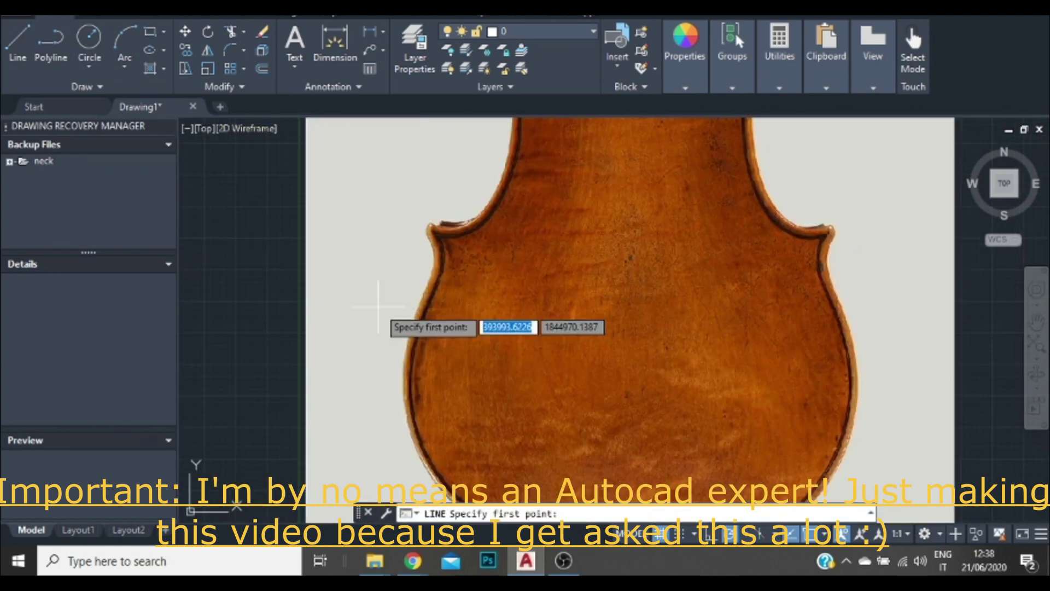
pyautogui.scroll(3, 298, 258)
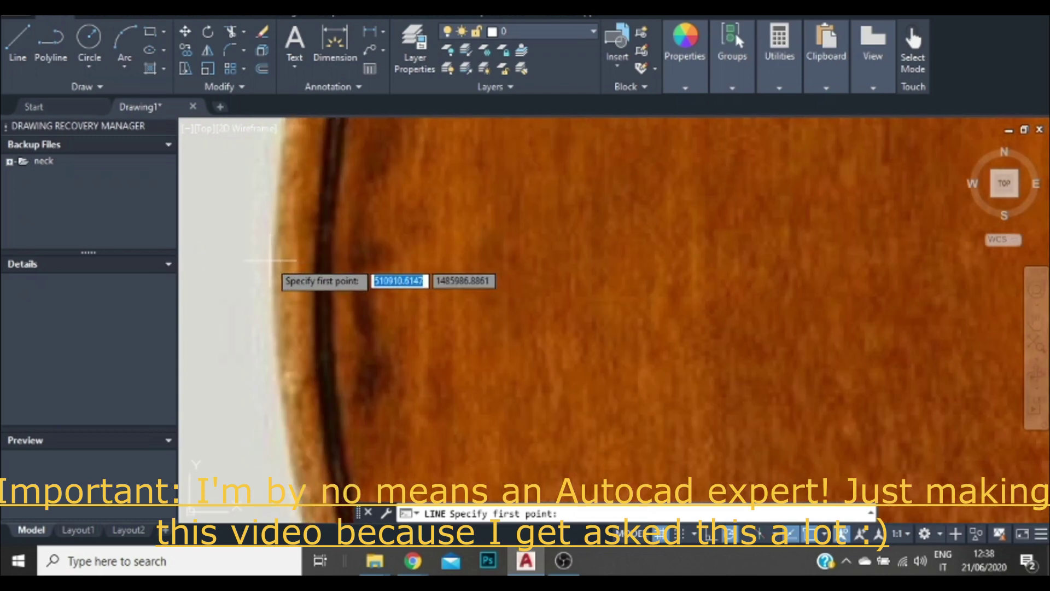
pyautogui.click(270, 260)
pyautogui.scroll(-5, 734, 258)
pyautogui.scroll(3, 674, 272)
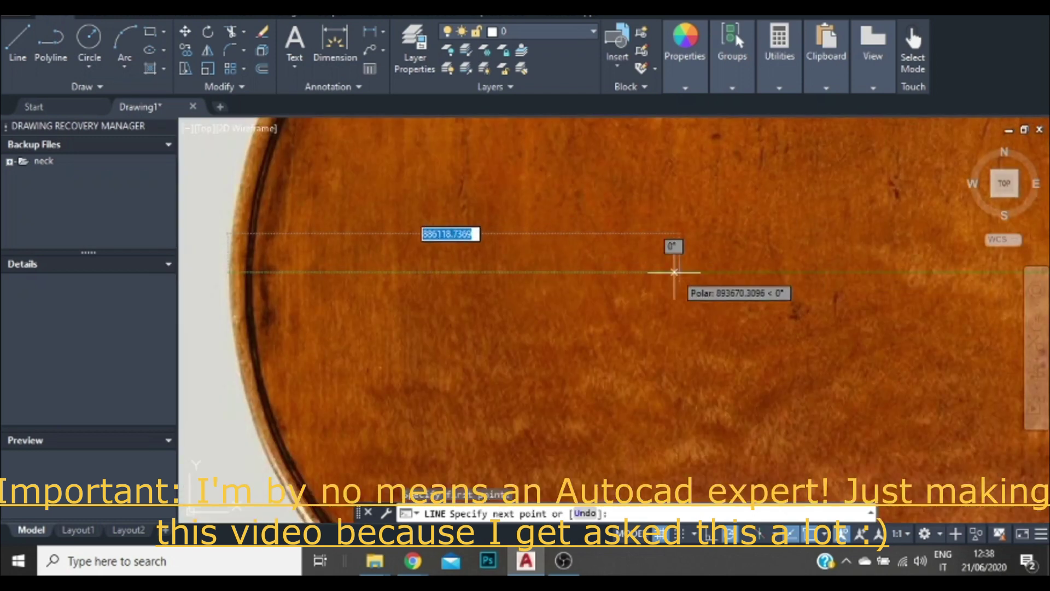
pyautogui.scroll(-4, 884, 293)
pyautogui.scroll(5, 733, 281)
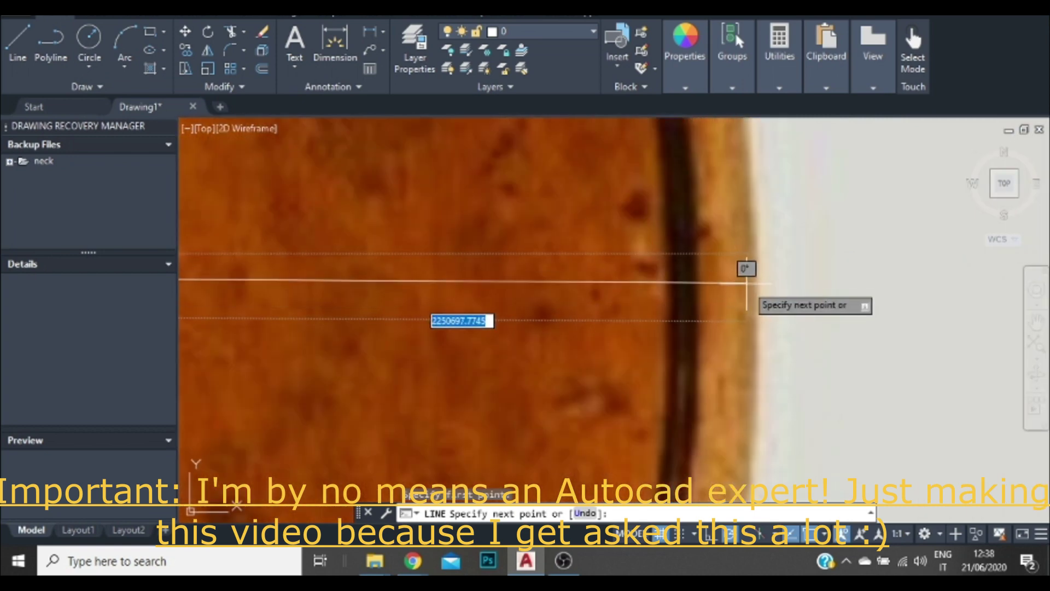
pyautogui.click(757, 253)
pyautogui.press('Escape')
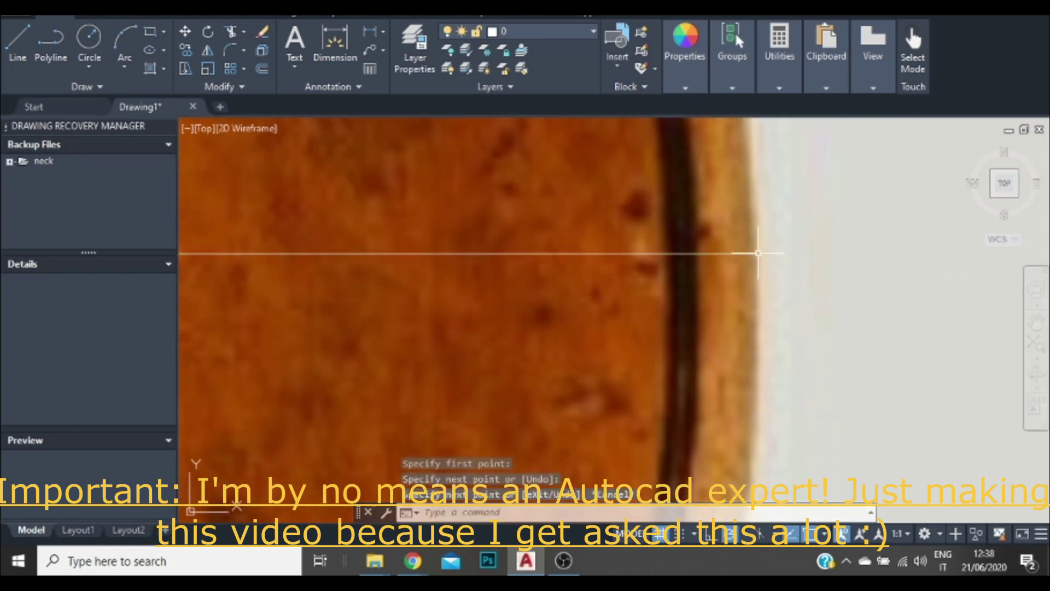
# Draw a centreline from the lower-bout line's midpoint to the upper-bout line's midpoint, continued by a segment about 71,600 units straight up.
pyautogui.click(12, 52)
pyautogui.scroll(-3, 340, 293)
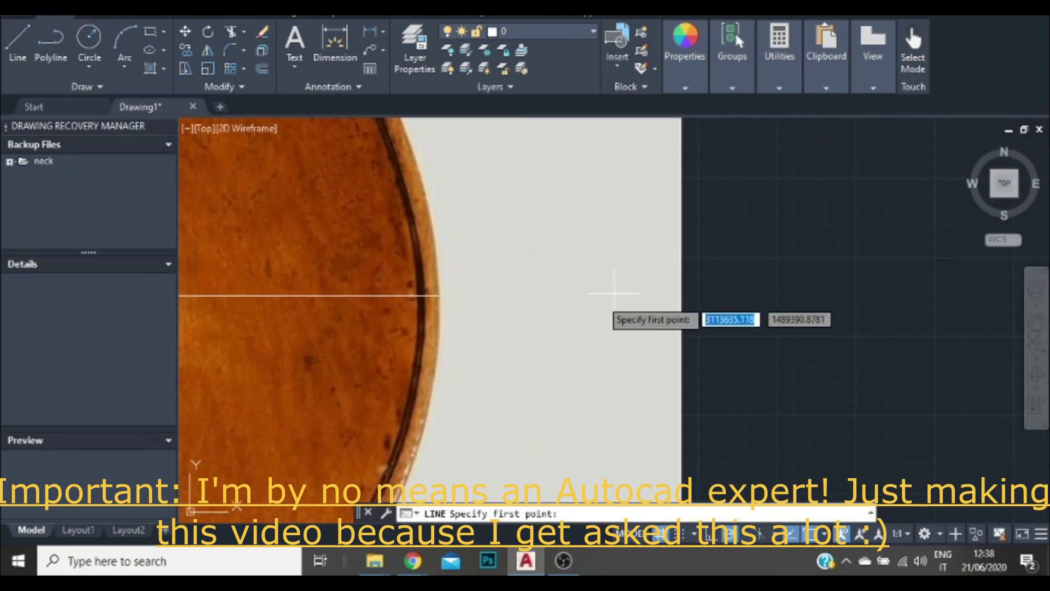
pyautogui.scroll(-3, 541, 268)
pyautogui.scroll(3, 541, 268)
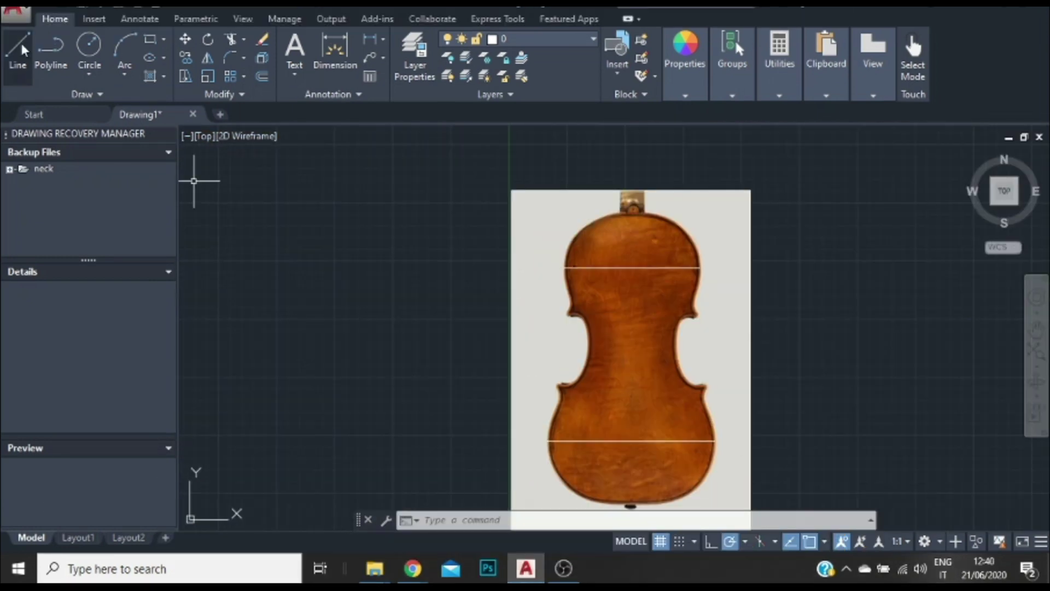
pyautogui.click(18, 44)
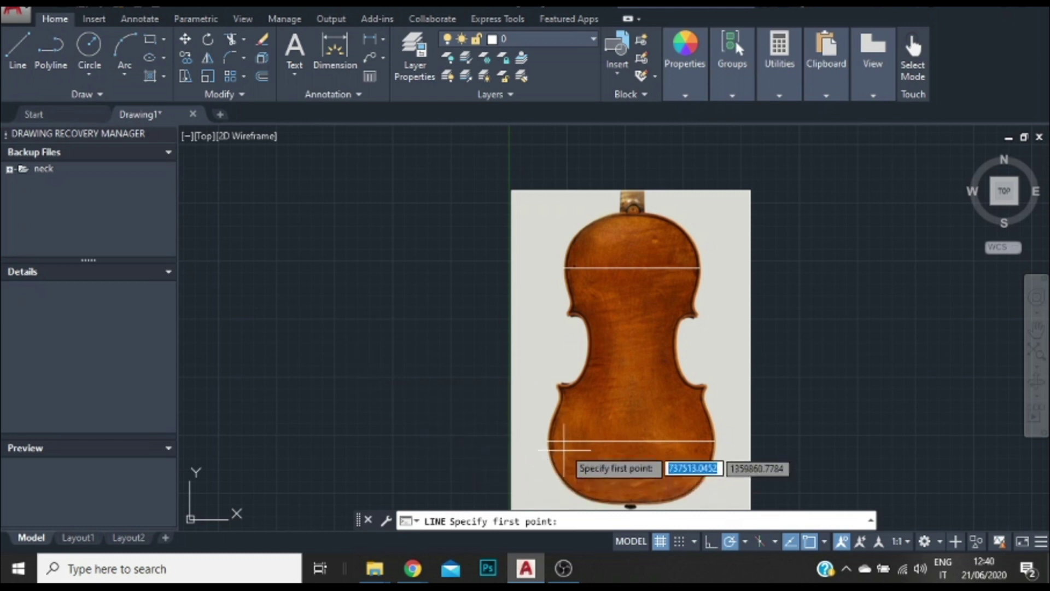
pyautogui.click(632, 440)
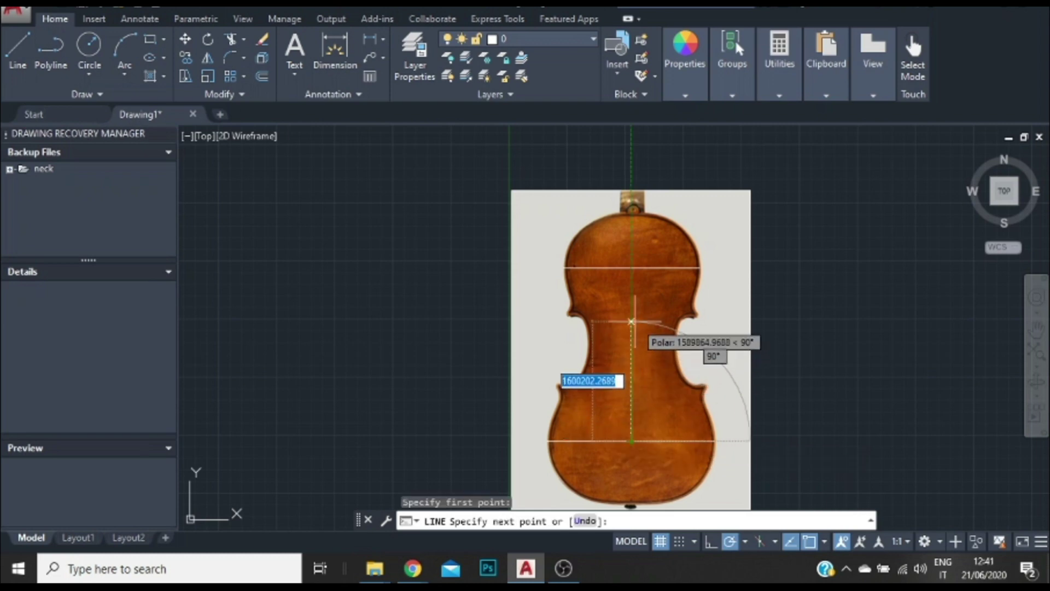
pyautogui.scroll(4, 633, 317)
pyautogui.scroll(2, 635, 318)
pyautogui.scroll(2, 604, 378)
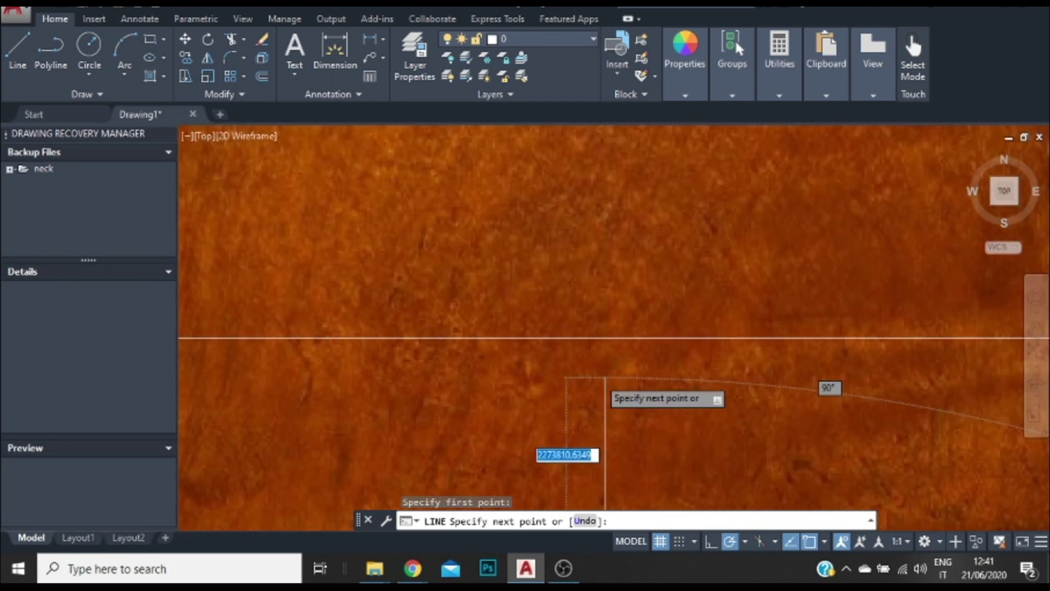
pyautogui.scroll(2, 605, 377)
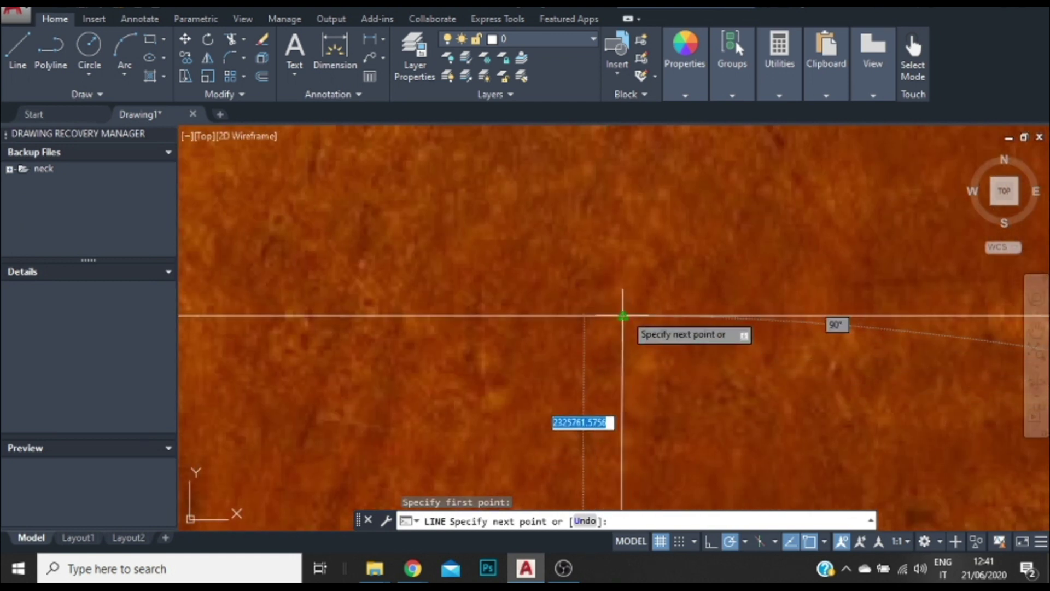
pyautogui.click(623, 316)
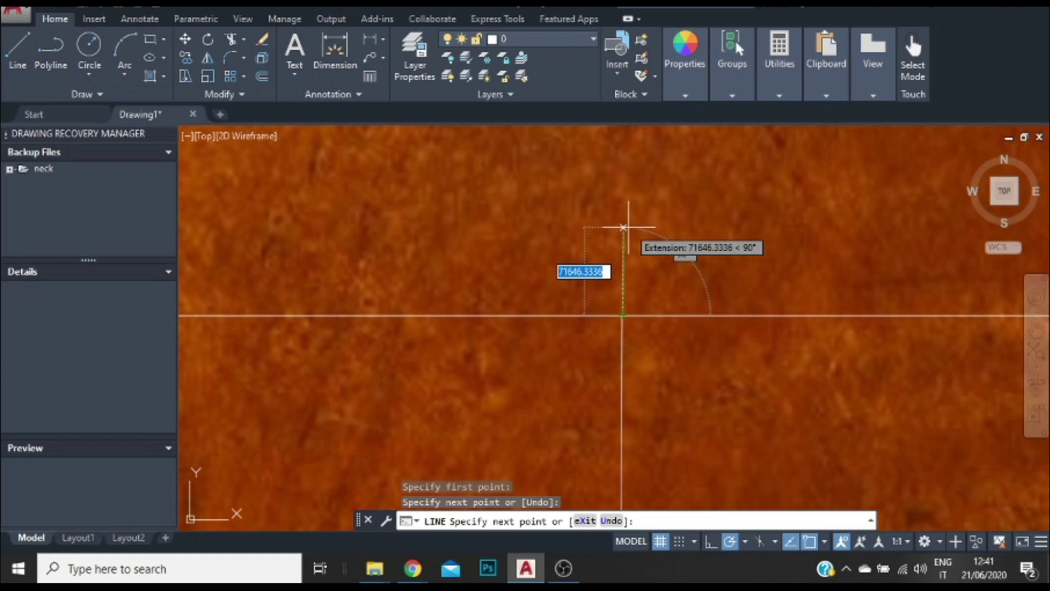
pyautogui.click(625, 227)
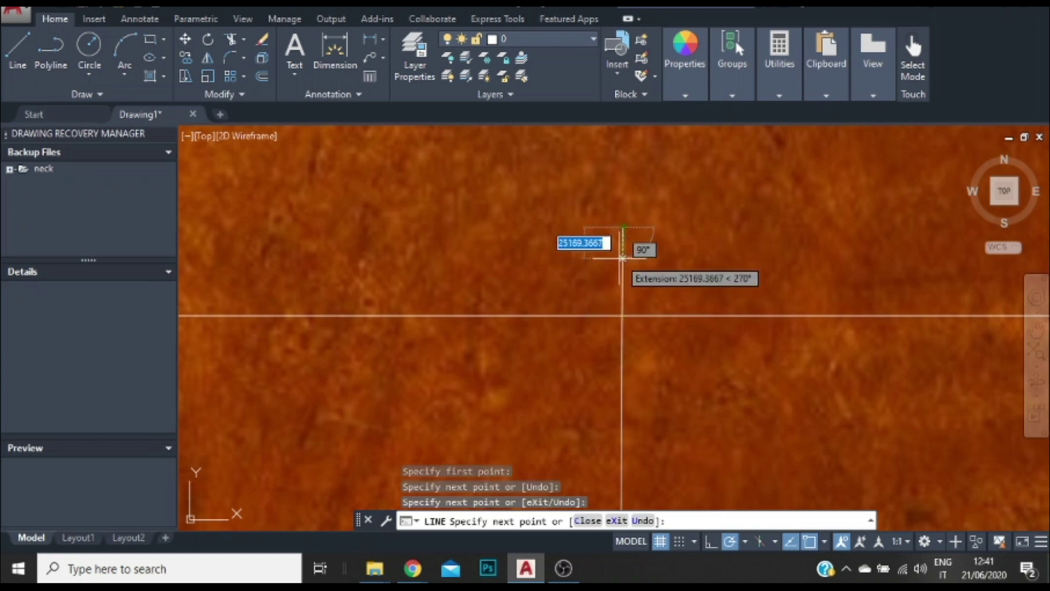
pyautogui.press('Escape')
# Stretch the upper end of the short segment above the upper-bout line further up along its own direction.
pyautogui.scroll(-4, 628, 293)
pyautogui.scroll(3, 628, 293)
pyautogui.click(562, 424)
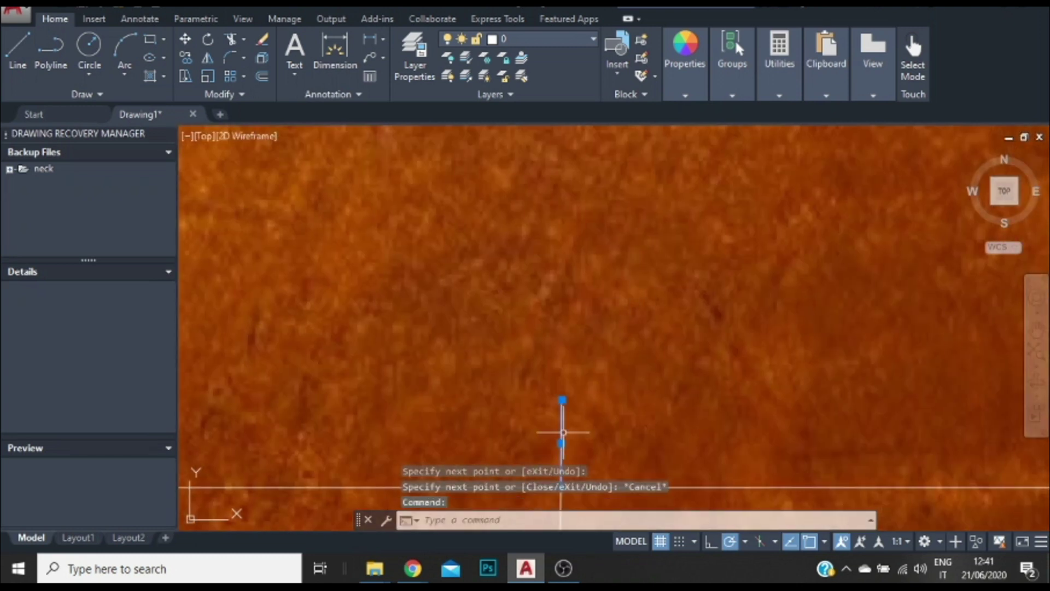
pyautogui.click(563, 391)
pyautogui.press('Escape')
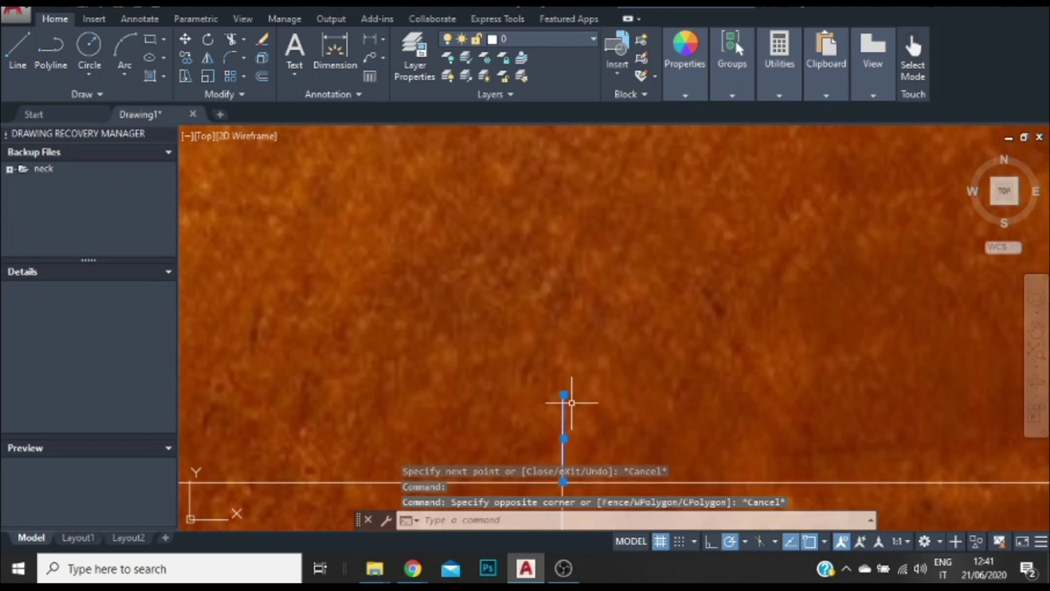
pyautogui.click(564, 394)
pyautogui.click(563, 393)
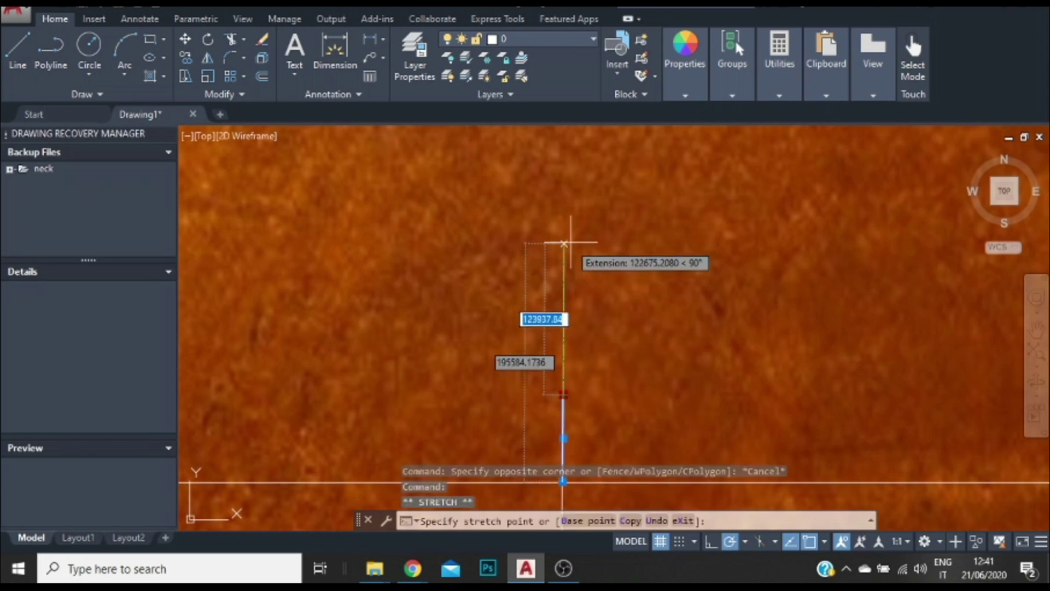
pyautogui.click(564, 173)
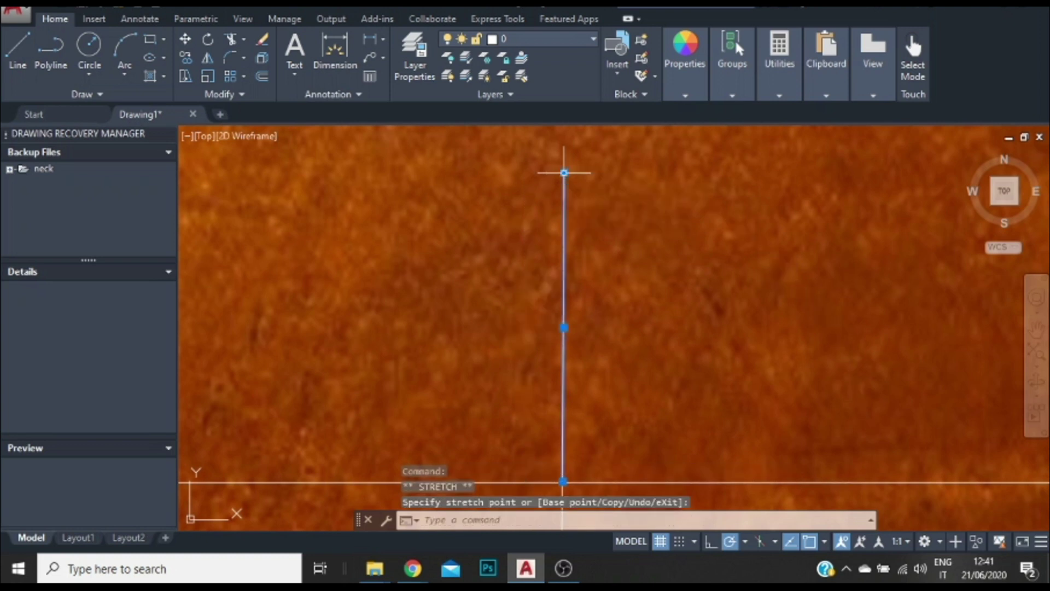
# Stretch the upper end of the segment above the upper-bout line up to the violin body's top edge at the neck button.
pyautogui.scroll(-6, 579, 191)
pyautogui.scroll(3, 605, 234)
pyautogui.scroll(-2, 596, 258)
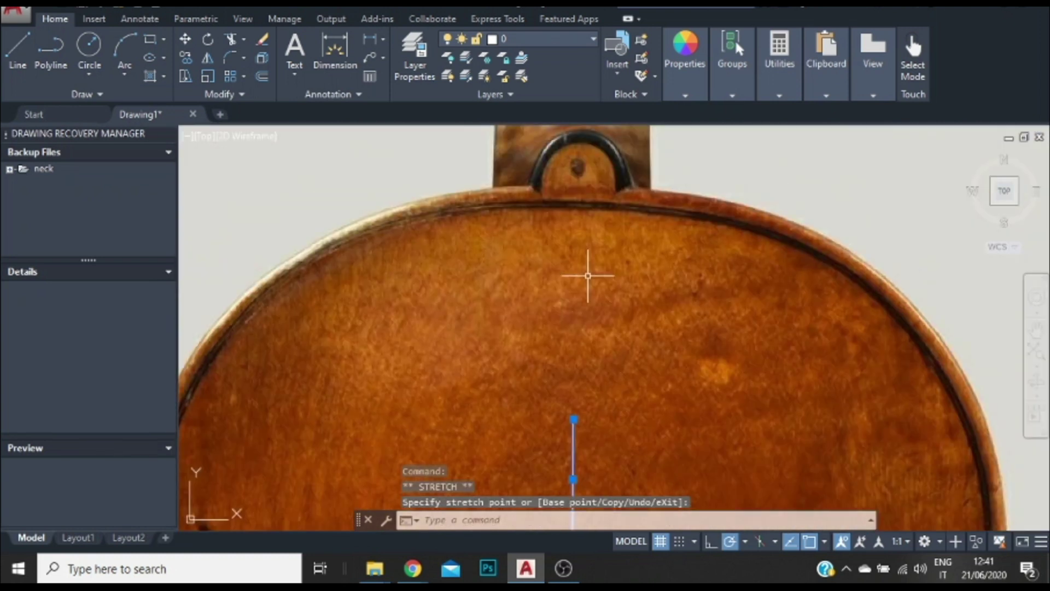
pyautogui.click(573, 419)
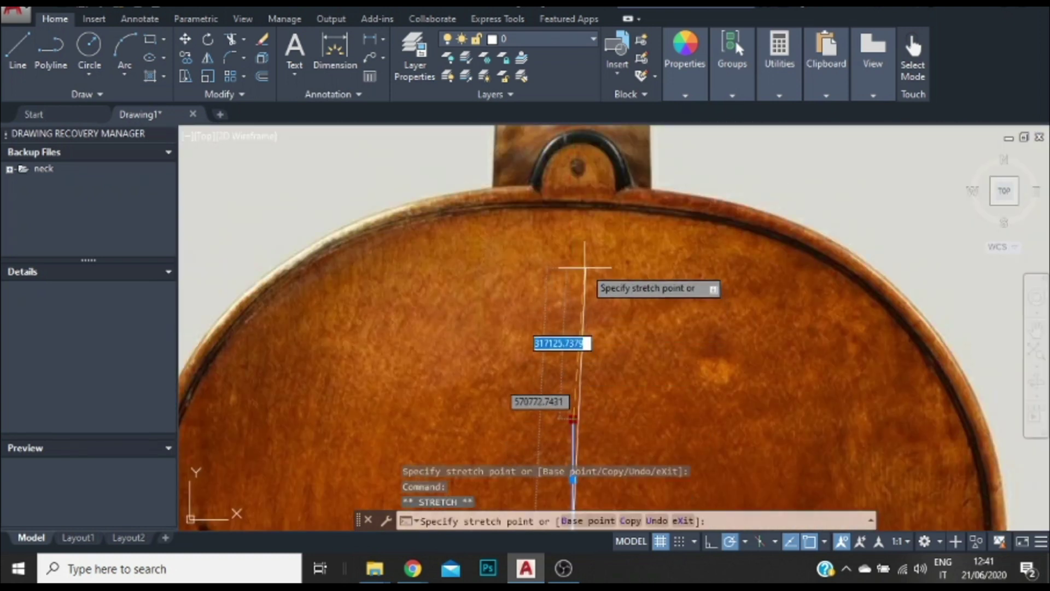
pyautogui.click(575, 187)
pyautogui.scroll(3, 574, 189)
pyautogui.scroll(-2, 574, 246)
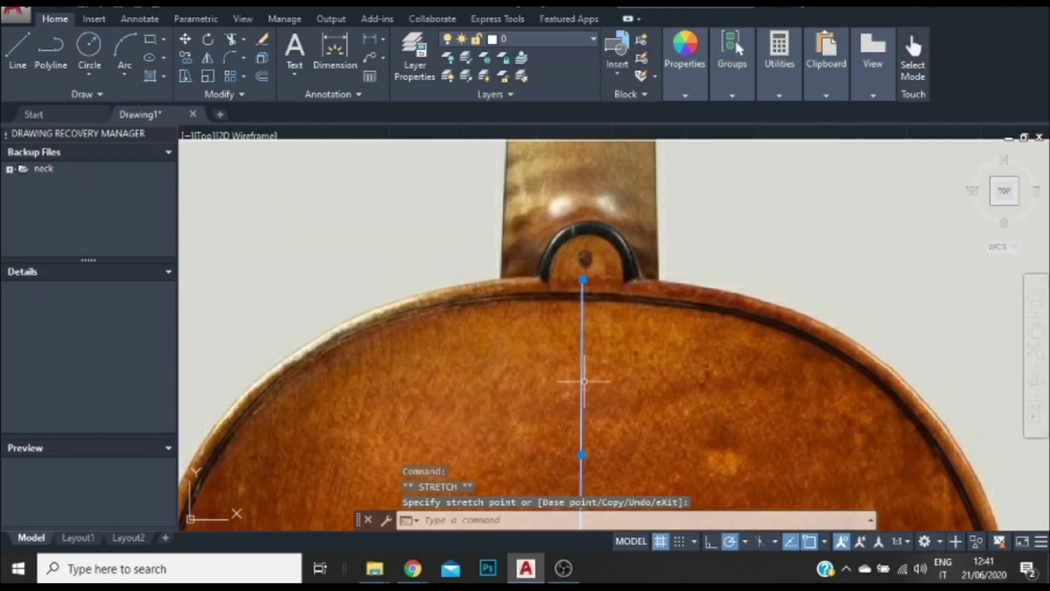
pyautogui.scroll(3, 581, 375)
pyautogui.scroll(2, 514, 307)
pyautogui.press('Escape')
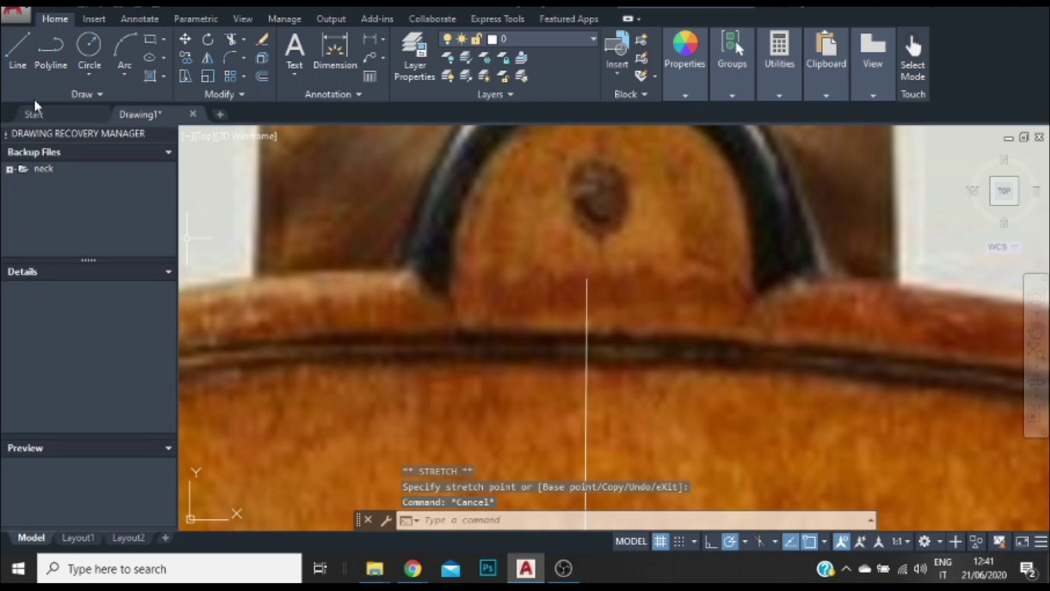
# Stretch the centreline's upper end about 4,890 units further straight up at the neck button.
pyautogui.click(587, 282)
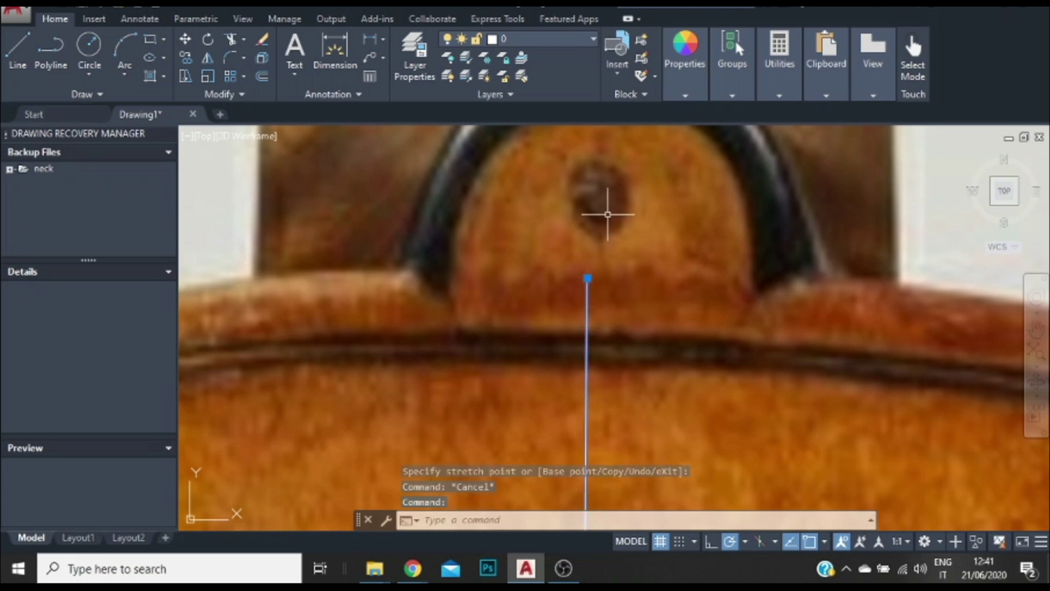
pyautogui.click(587, 278)
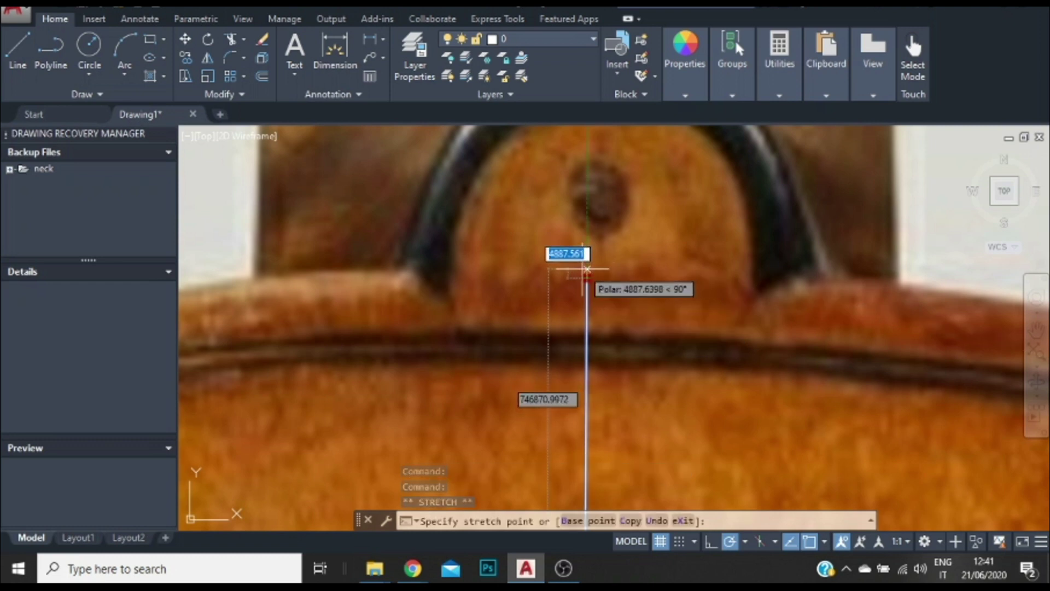
pyautogui.press('Escape')
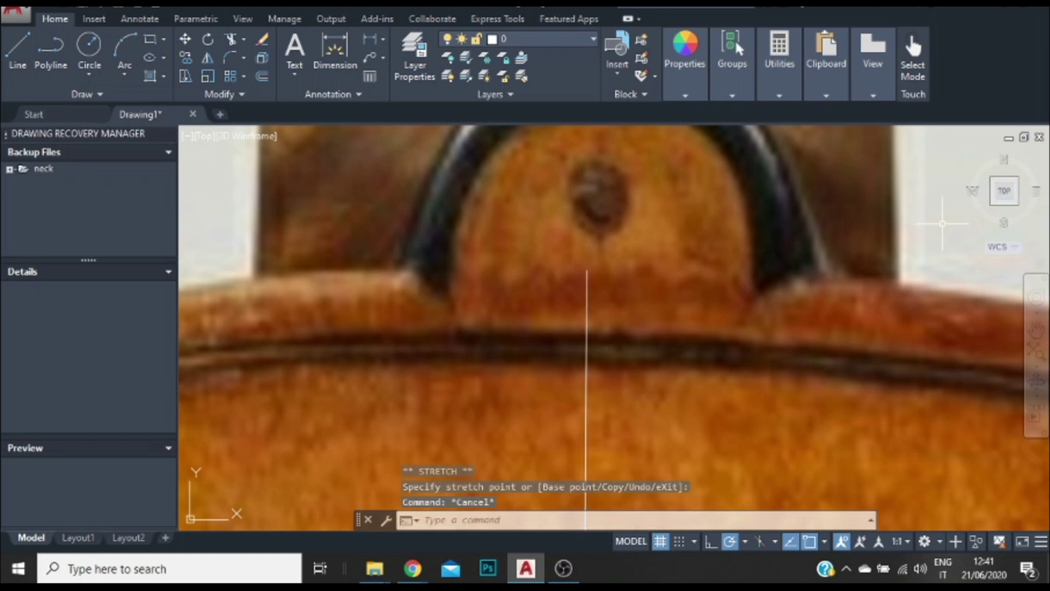
# Draw a line from the upper-bout line's midpoint to the lower-bout line's midpoint, continued by a segment about 496,600 units straight down.
pyautogui.scroll(-6, 851, 298)
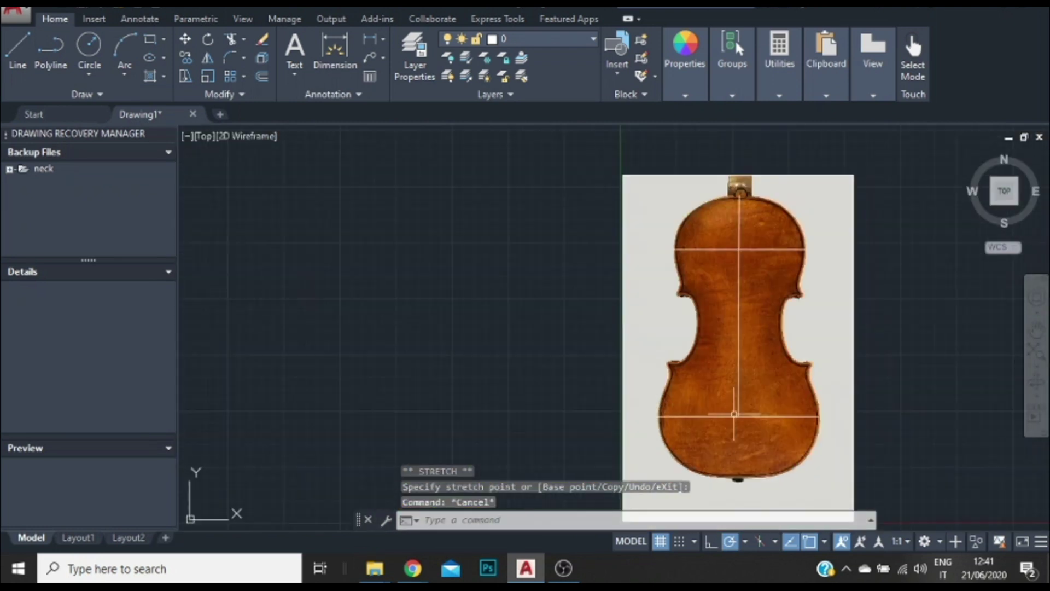
pyautogui.scroll(2, 711, 381)
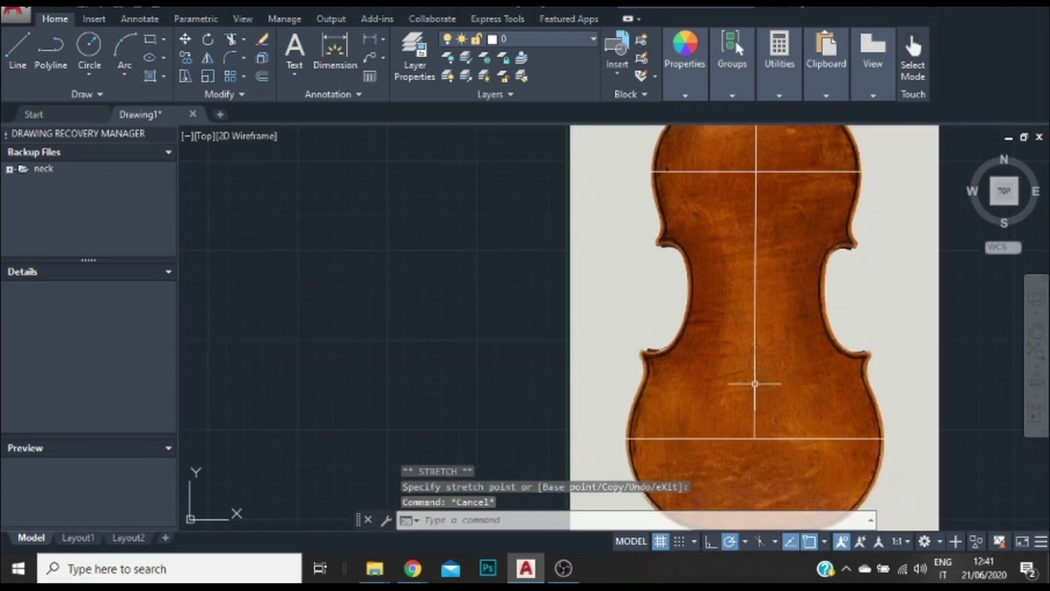
pyautogui.click(27, 61)
pyautogui.click(757, 172)
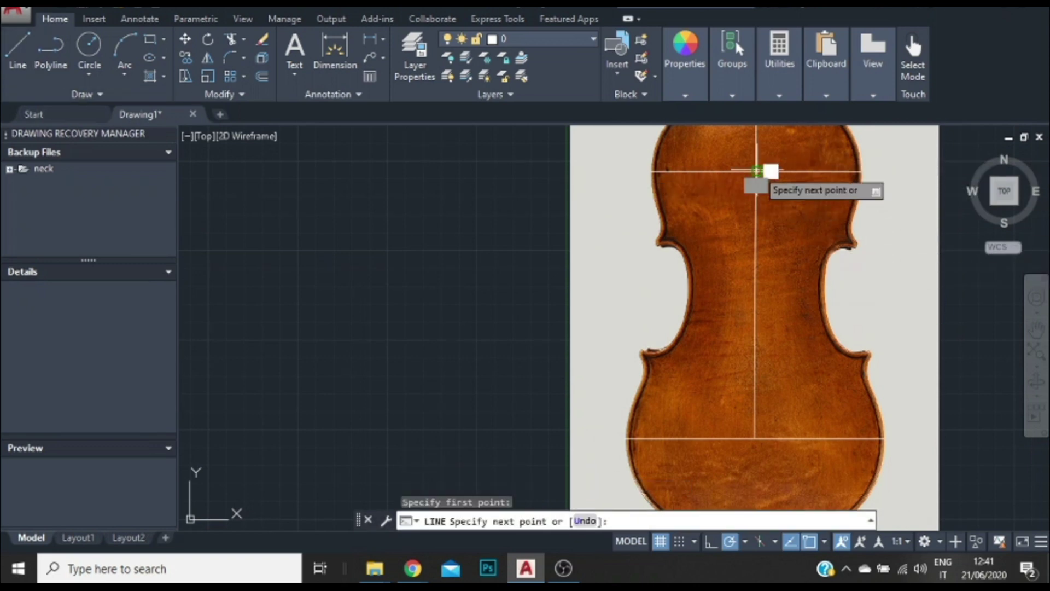
pyautogui.scroll(2, 746, 434)
pyautogui.scroll(3, 780, 435)
pyautogui.scroll(-4, 832, 429)
pyautogui.scroll(2, 820, 428)
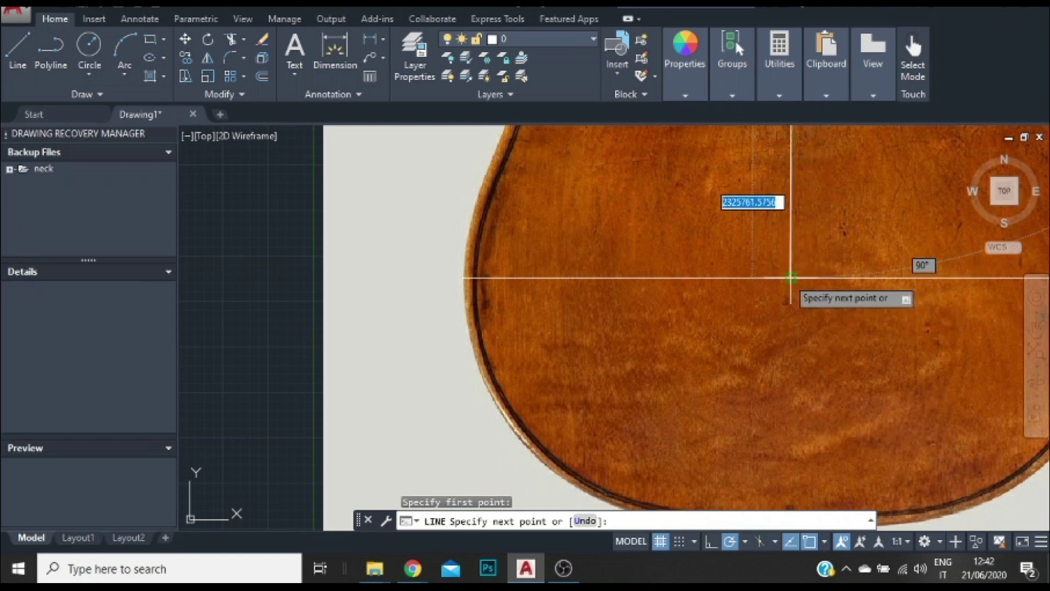
pyautogui.click(790, 277)
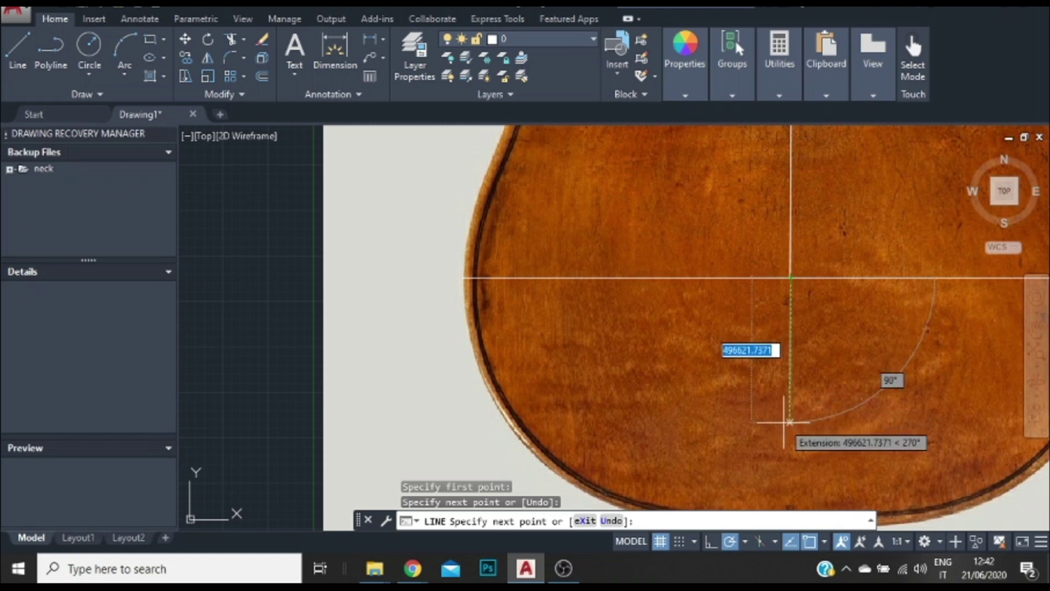
pyautogui.click(787, 421)
pyautogui.press('Escape')
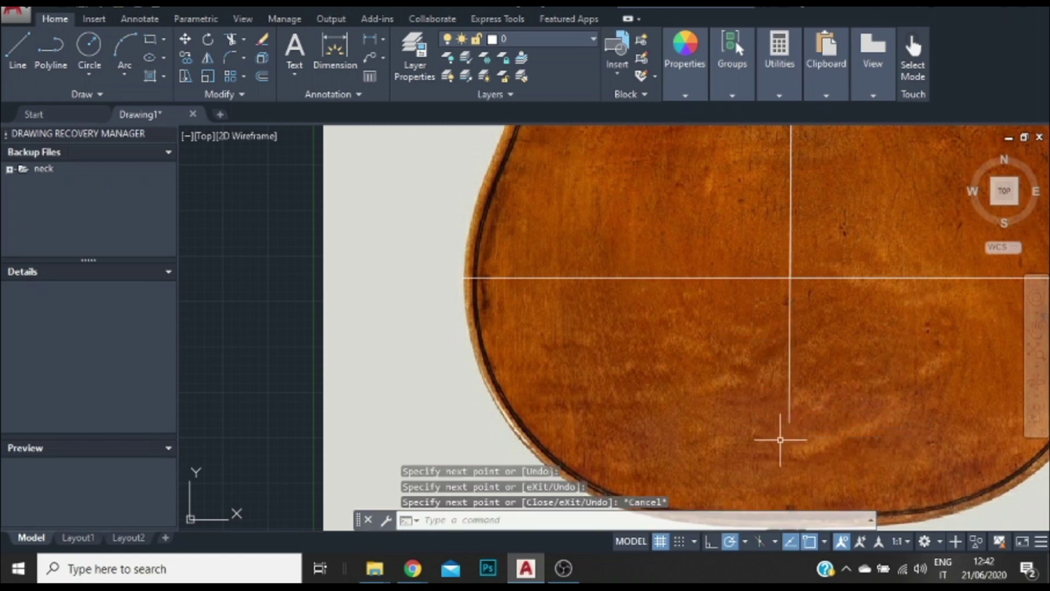
# Stretch the lower end of the segment below the lower-bout line down to the body's bottom edge at the end button.
pyautogui.scroll(-4, 872, 219)
pyautogui.scroll(4, 879, 291)
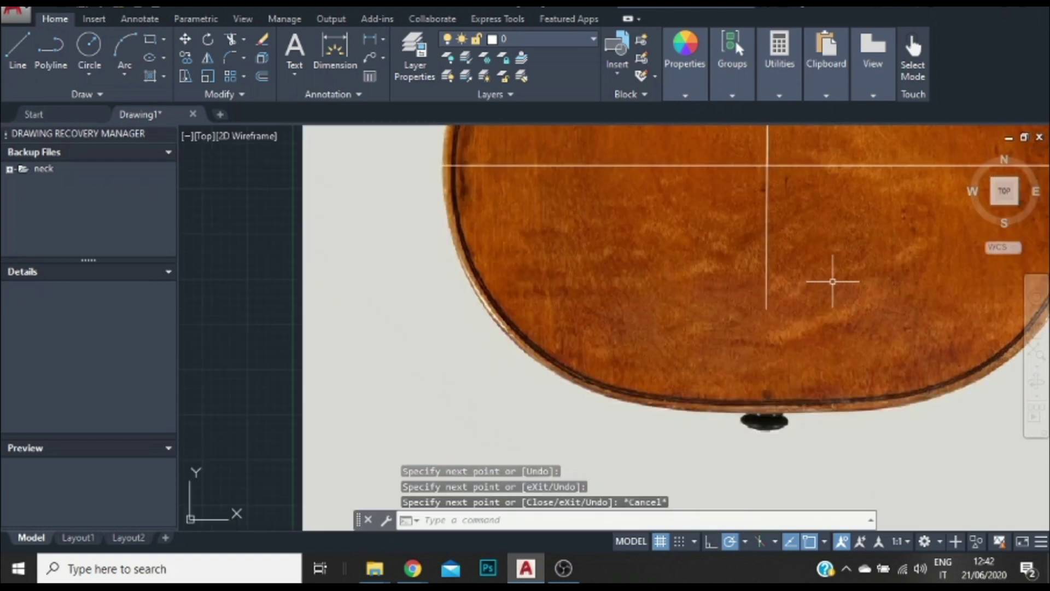
pyautogui.click(766, 298)
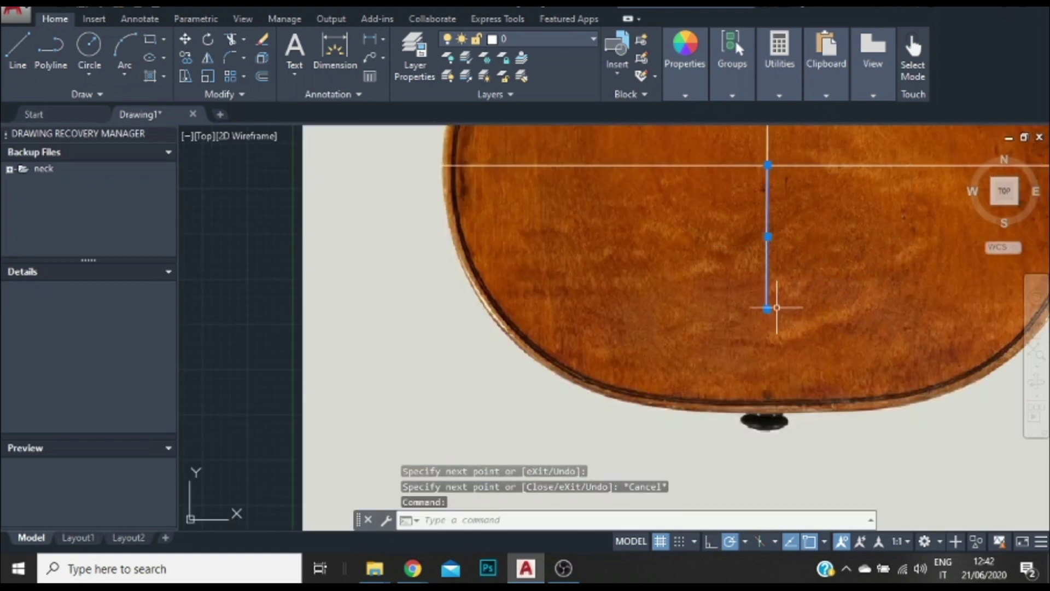
pyautogui.click(768, 308)
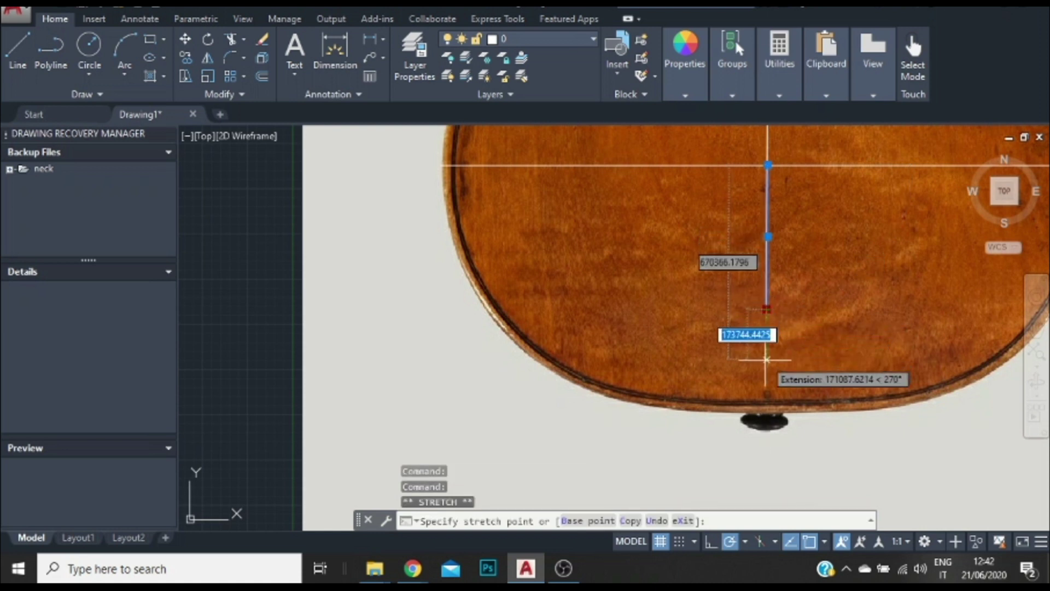
pyautogui.click(766, 413)
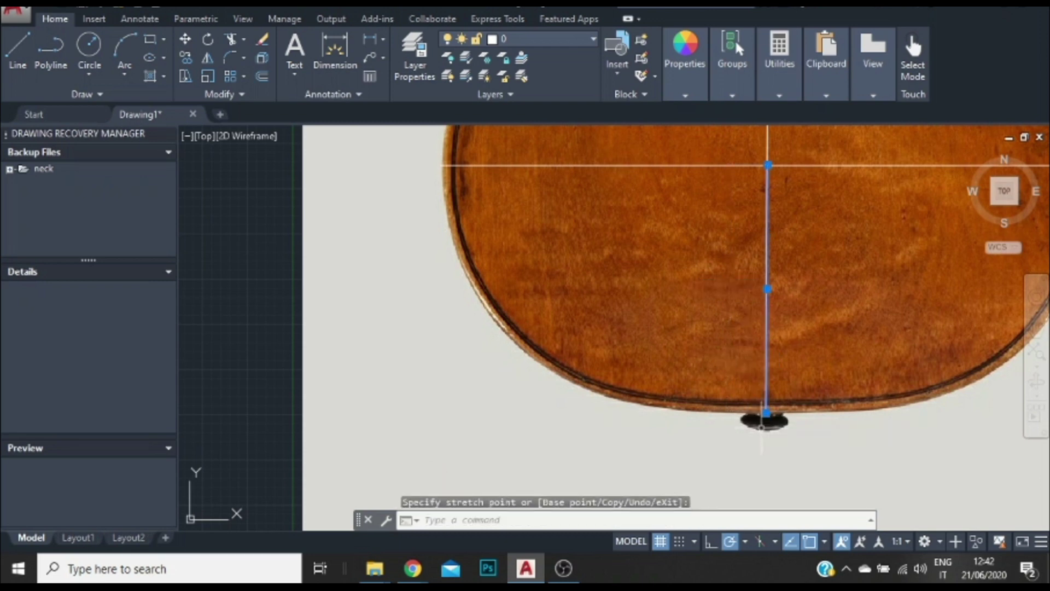
pyautogui.press('Escape')
pyautogui.scroll(6, 776, 440)
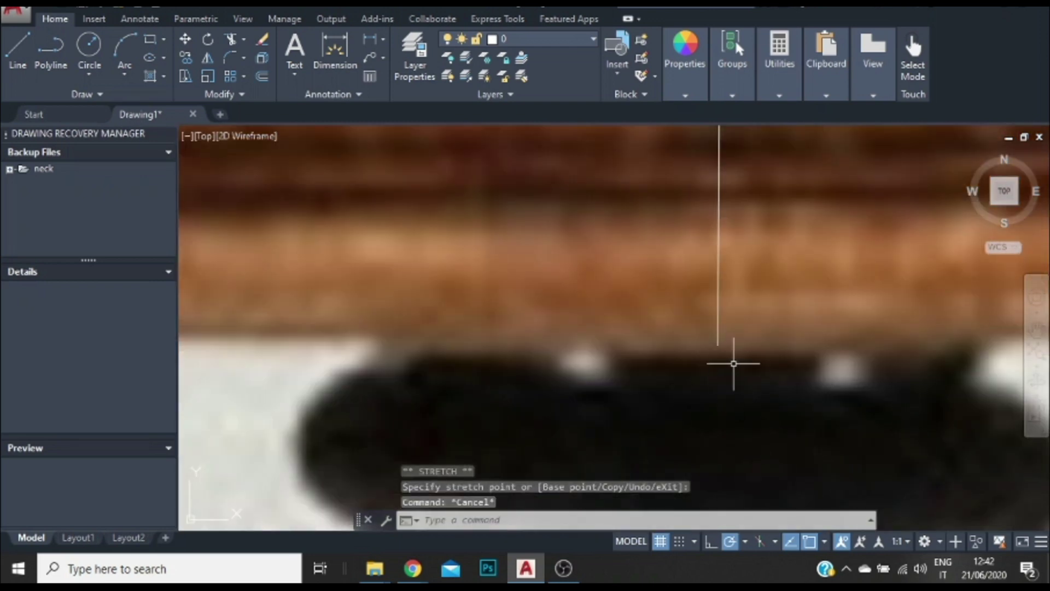
pyautogui.moveTo(733, 363)
pyautogui.mouseDown(button='middle')
pyautogui.moveTo(725, 438)
pyautogui.moveTo(699, 465)
pyautogui.mouseUp(button='middle')
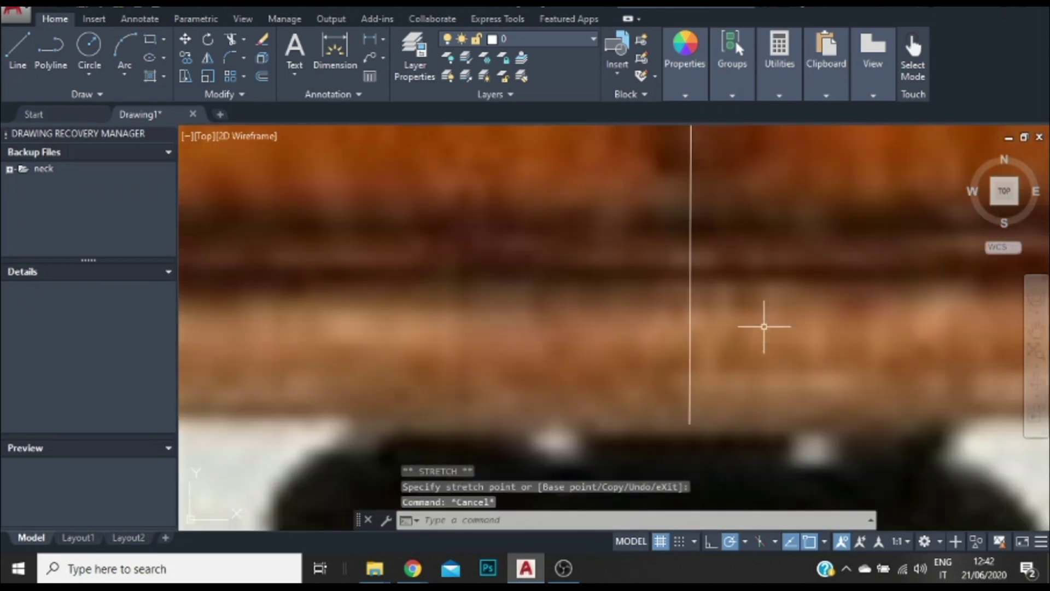
pyautogui.click(690, 399)
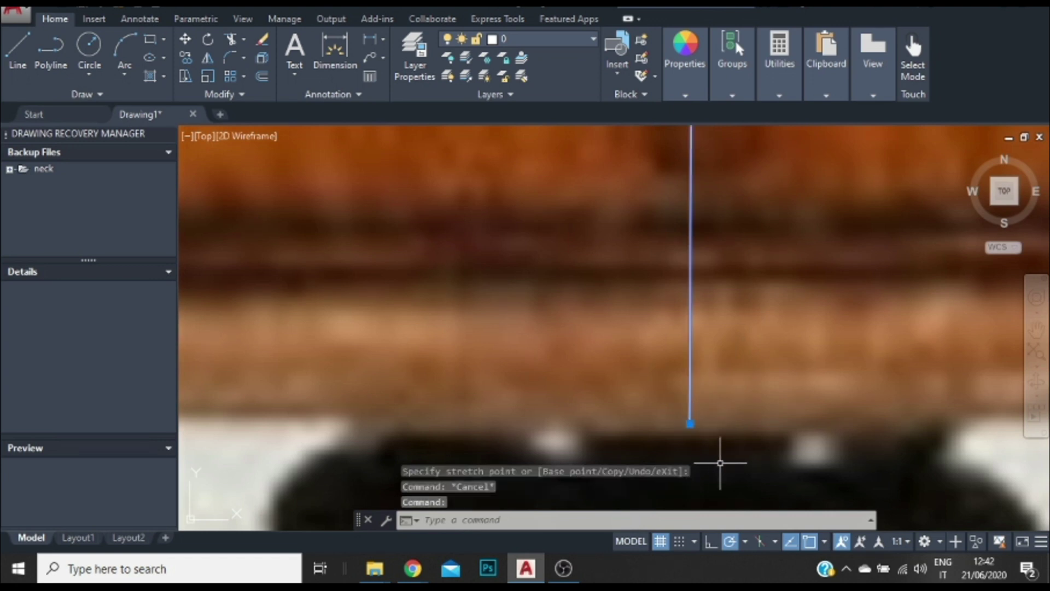
pyautogui.press('Escape')
pyautogui.scroll(-2, 788, 327)
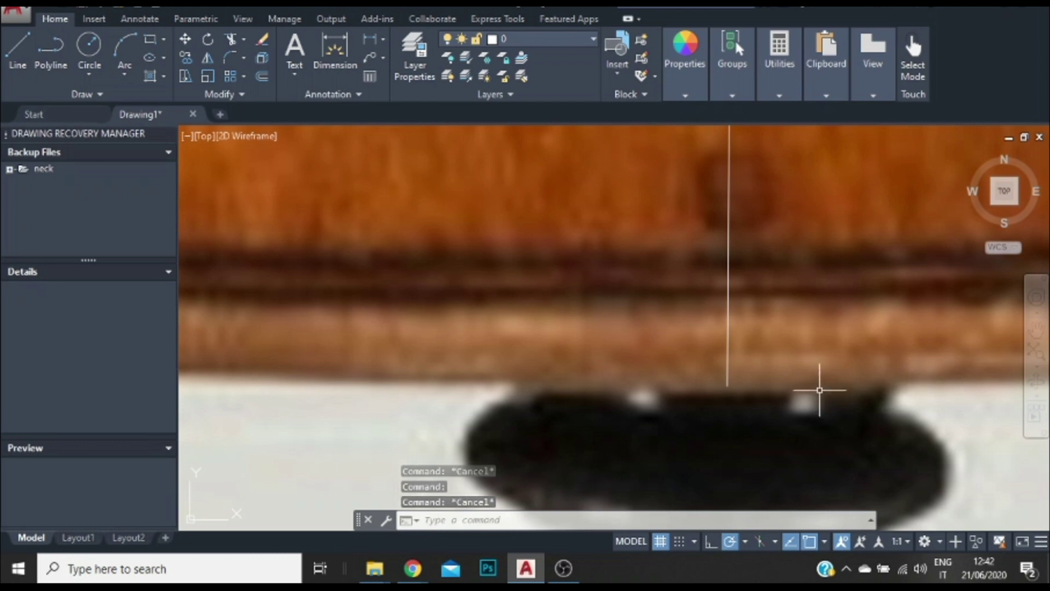
pyautogui.click(518, 378)
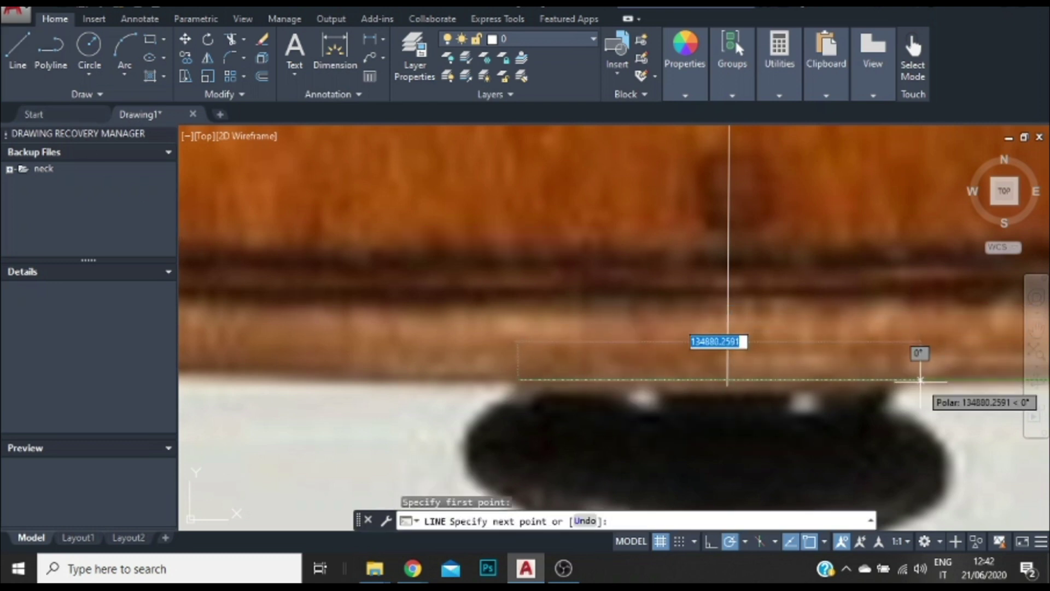
pyautogui.press('Escape')
# Stretch the centreline's lower end about 3,830 units back up, onto the violin body's bottom edge.
pyautogui.click(728, 363)
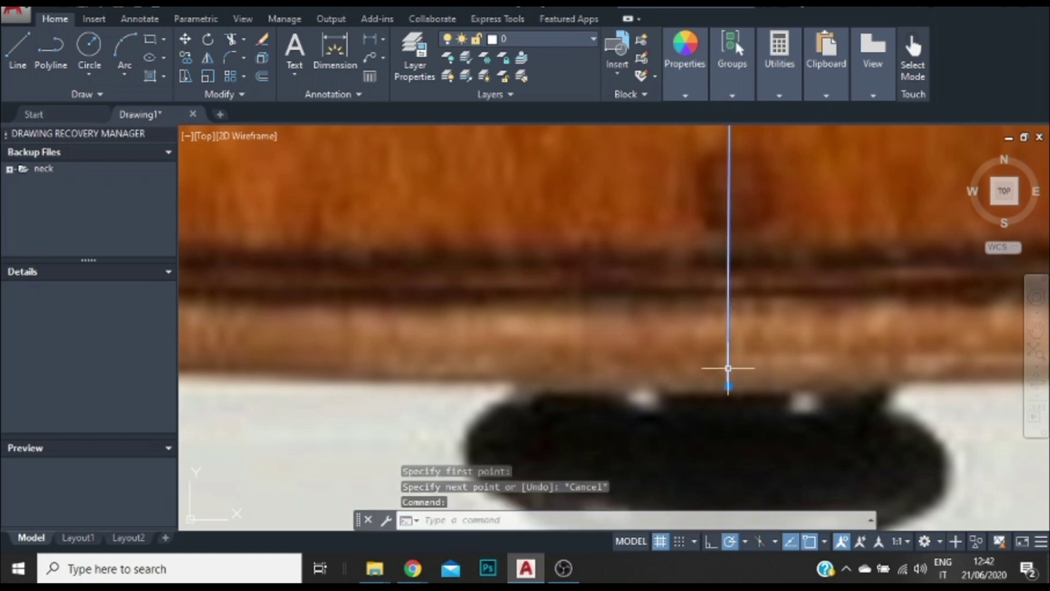
pyautogui.click(728, 386)
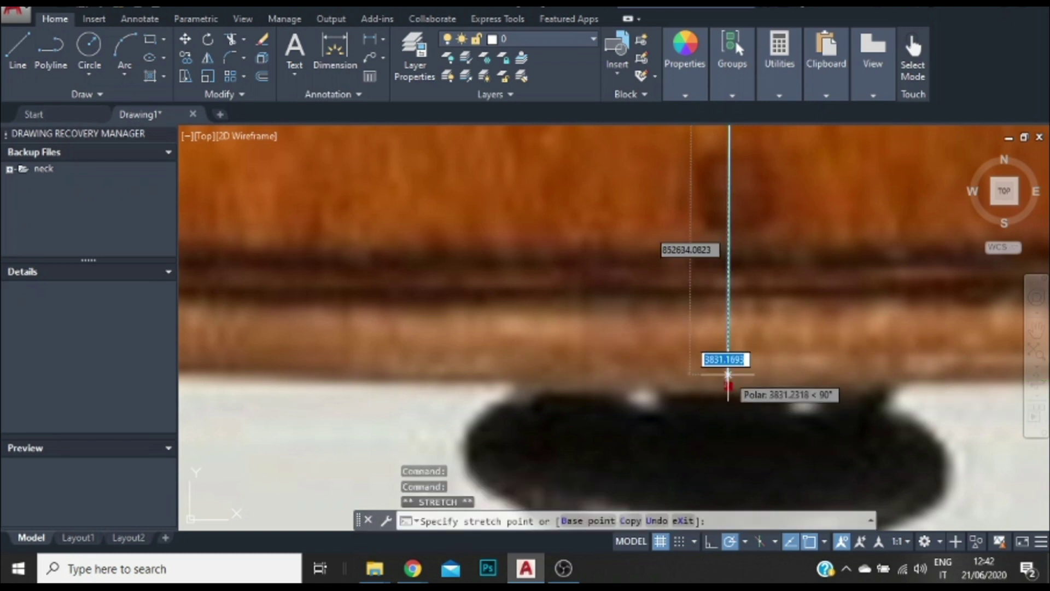
pyautogui.press('Escape')
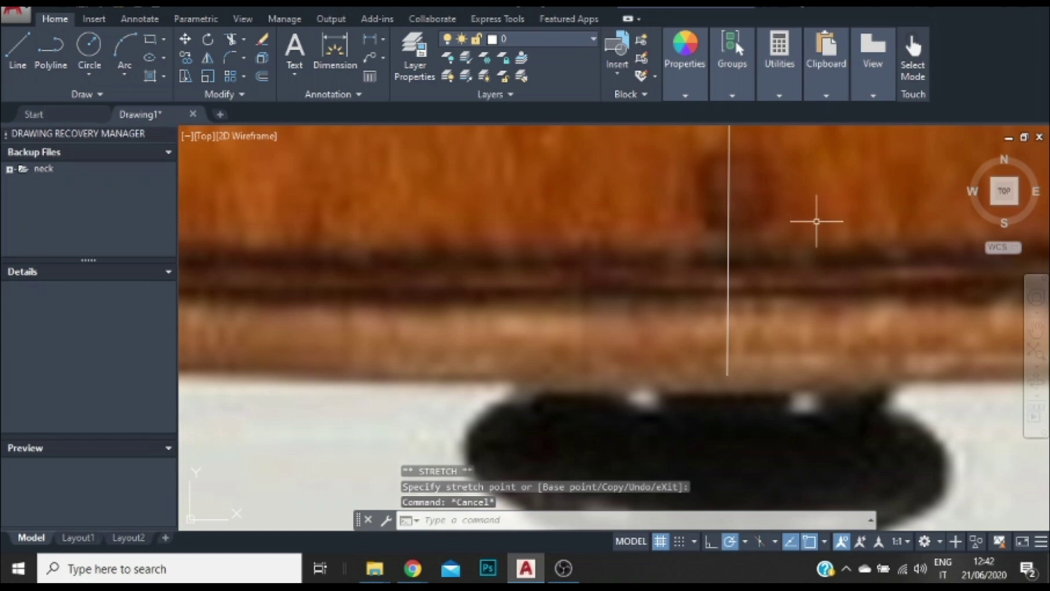
# Examine the centreline's lower end at the end button and the construction lines across the whole violin photo.
pyautogui.scroll(-4, 798, 254)
pyautogui.scroll(2, 835, 295)
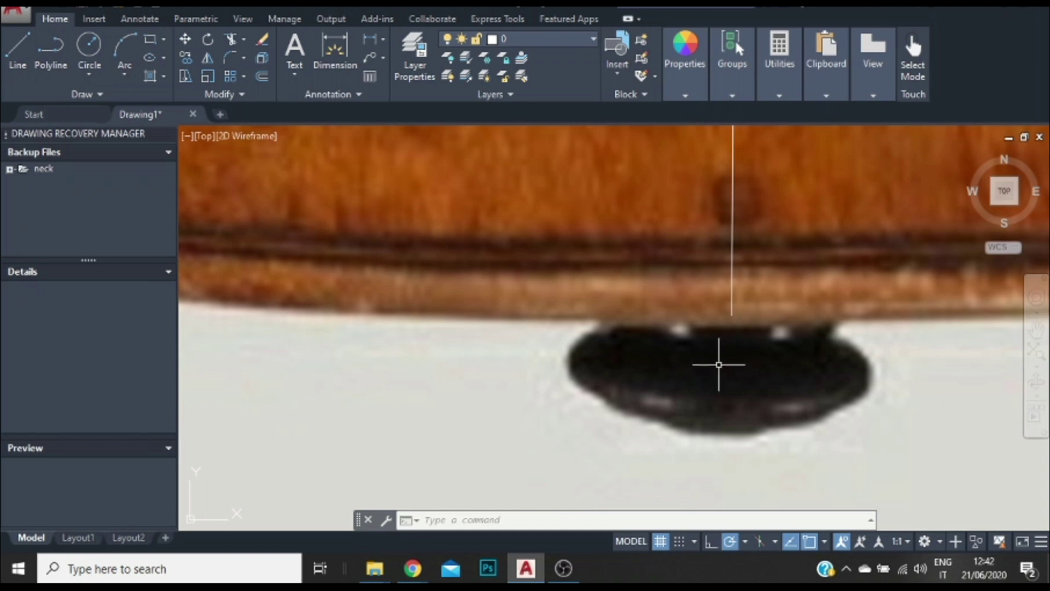
pyautogui.scroll(-6, 720, 365)
pyautogui.scroll(-2, 797, 301)
pyautogui.scroll(3, 813, 244)
pyautogui.scroll(-3, 773, 218)
pyautogui.scroll(2, 810, 316)
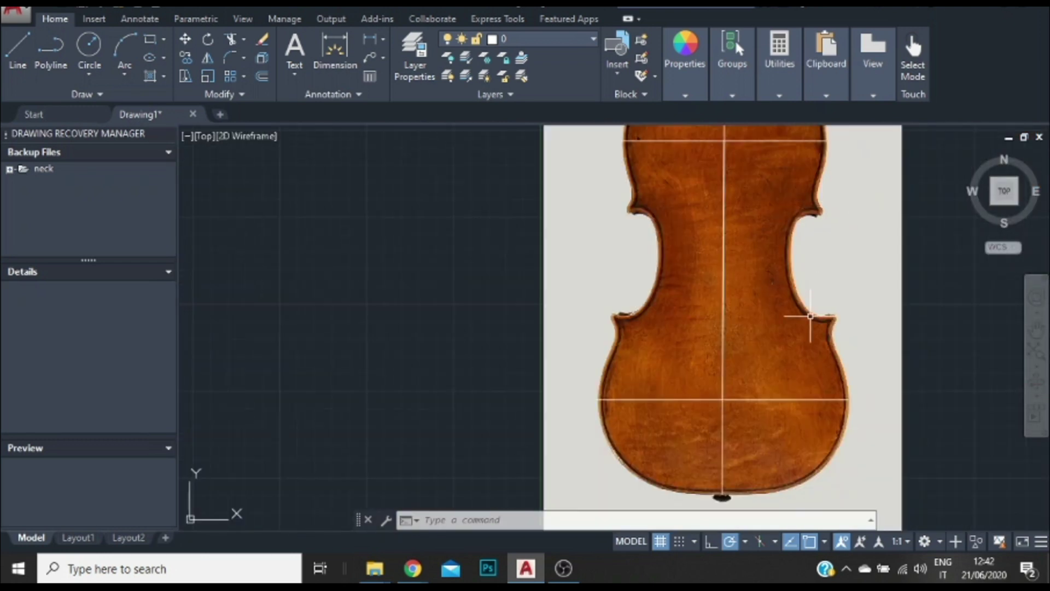
pyautogui.scroll(-2, 810, 316)
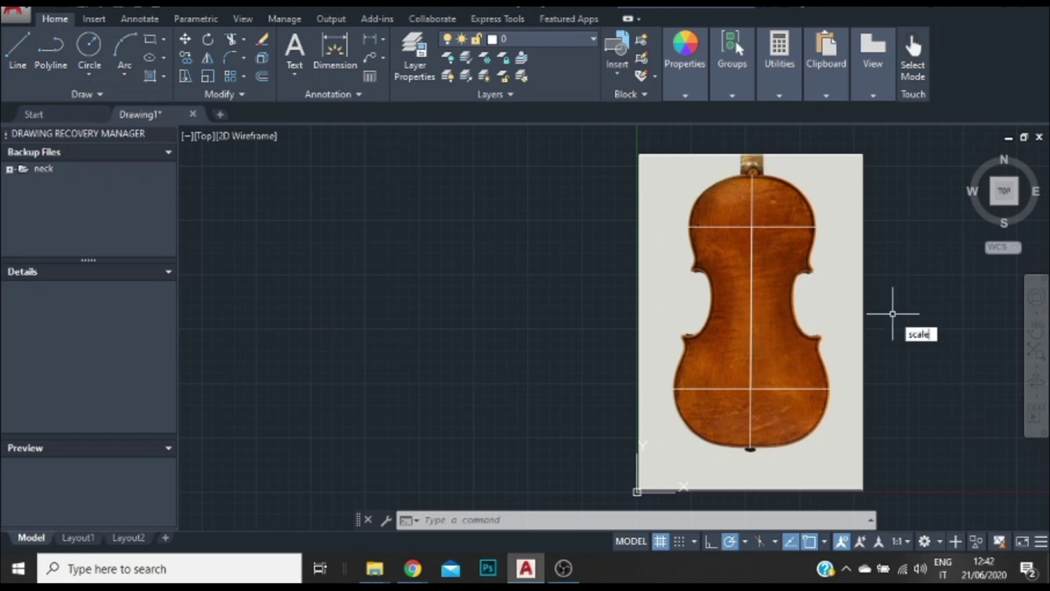
# Start scaling the violin photo together with all construction lines, using the photo's lower-left corner as the base point.
pyautogui.press('Return')
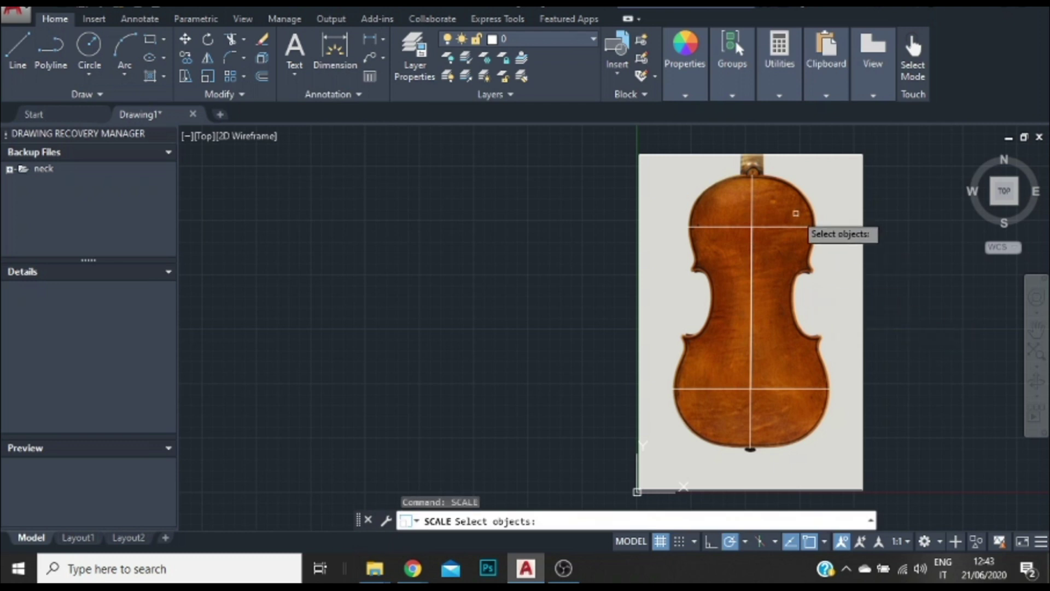
pyautogui.click(598, 138)
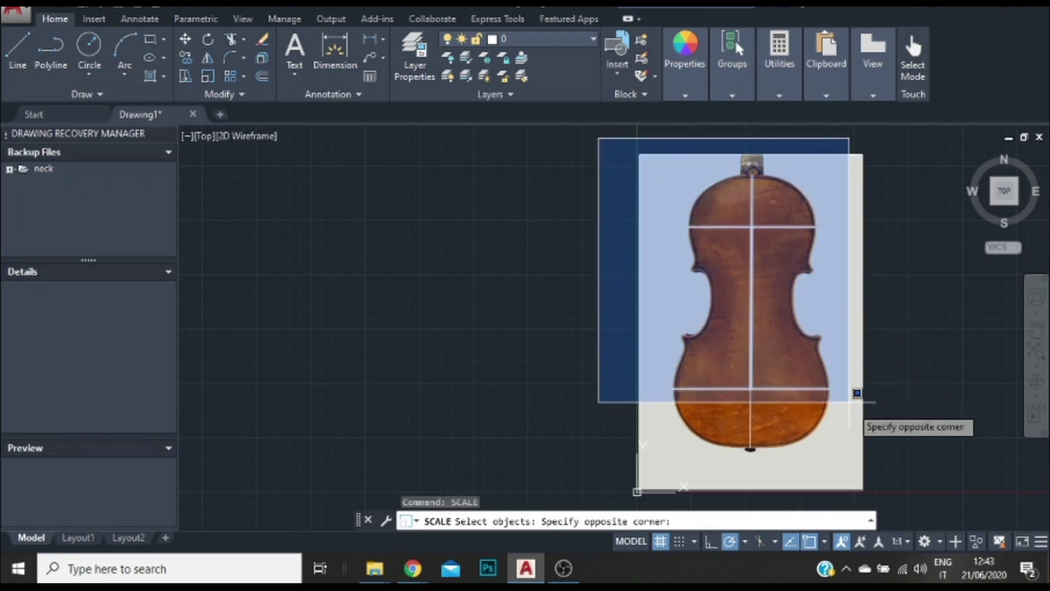
pyautogui.click(894, 491)
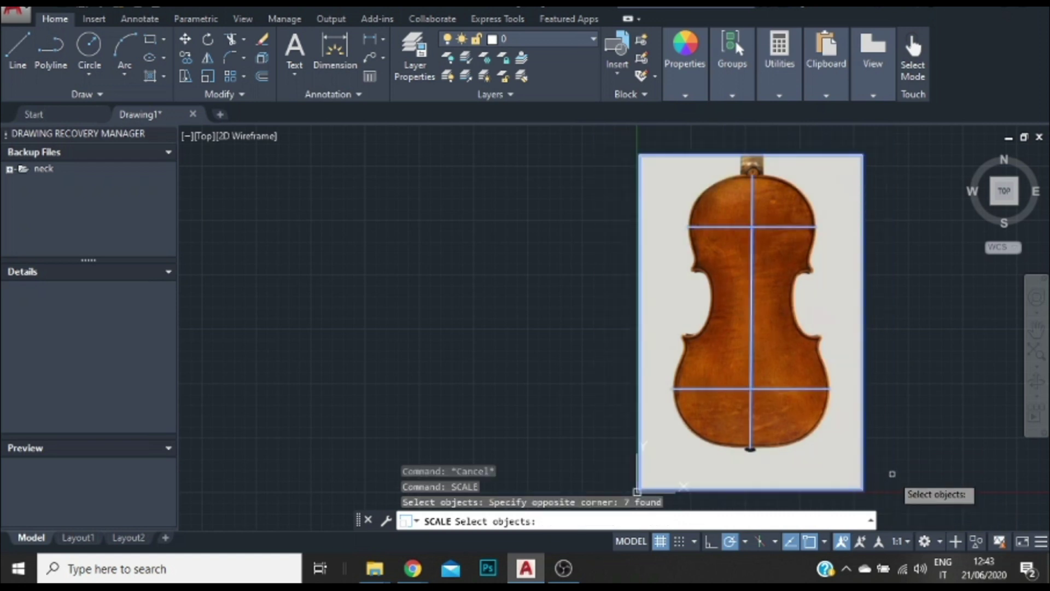
pyautogui.press('Return')
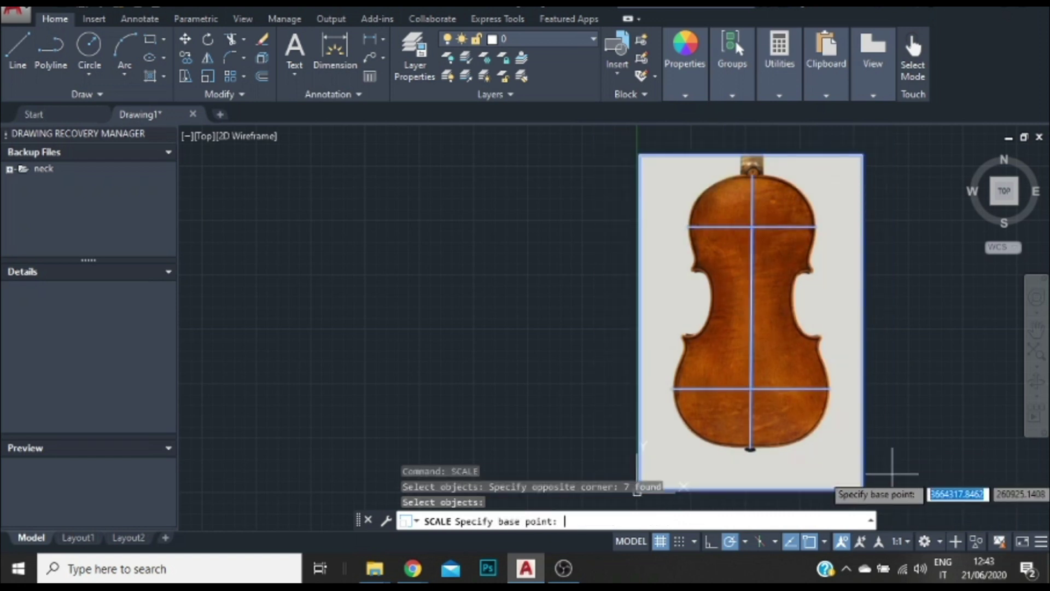
pyautogui.moveTo(877, 374); pyautogui.dragTo(882, 352, button='middle')
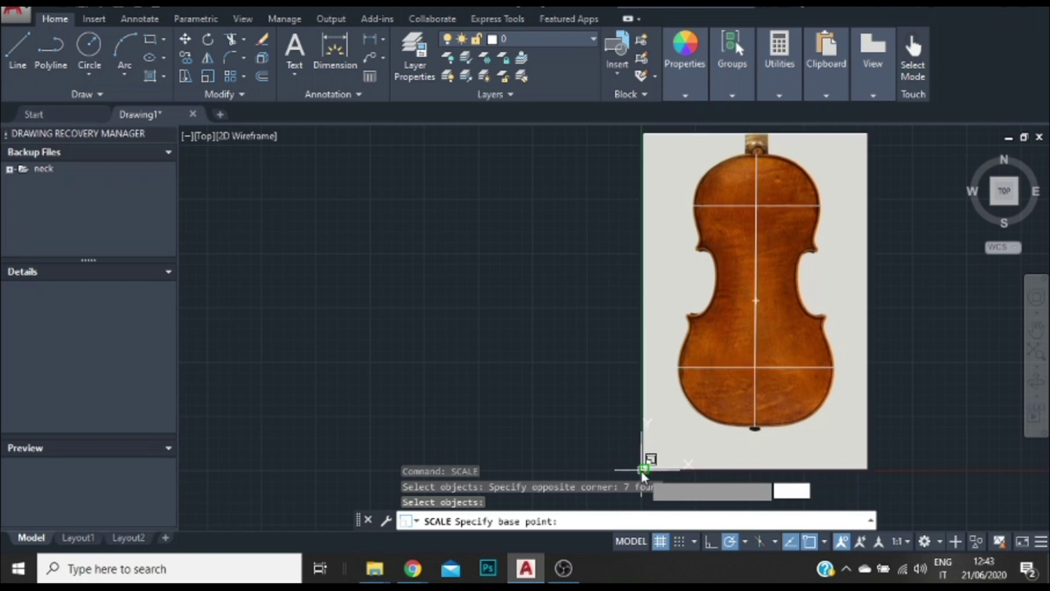
pyautogui.click(644, 469)
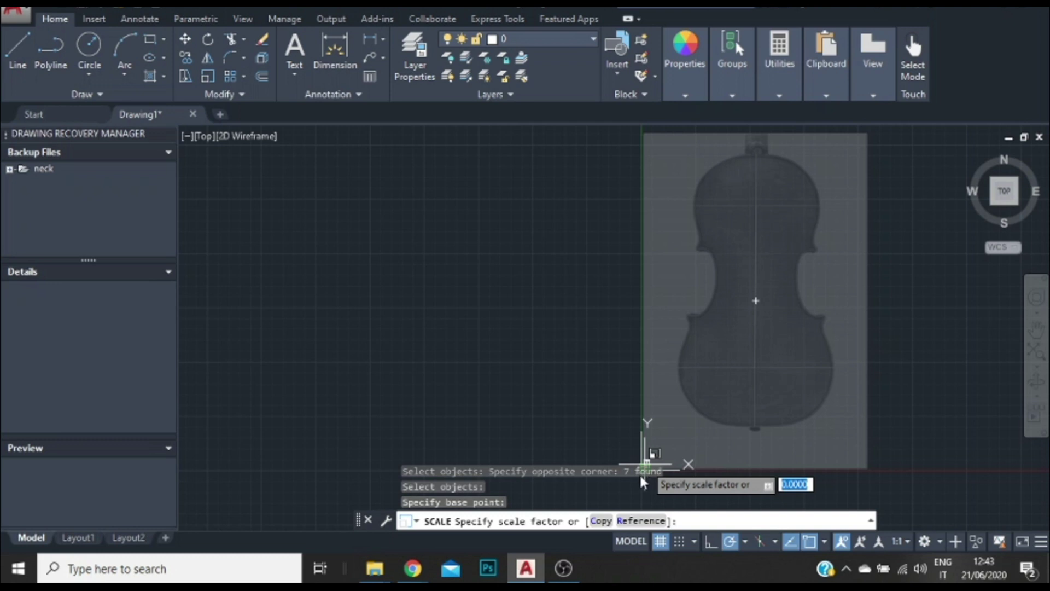
# Scale by reference, taking the centreline from its bottom end to its top end as the reference length and 355 as the new length.
pyautogui.write('r')
pyautogui.press('Return')
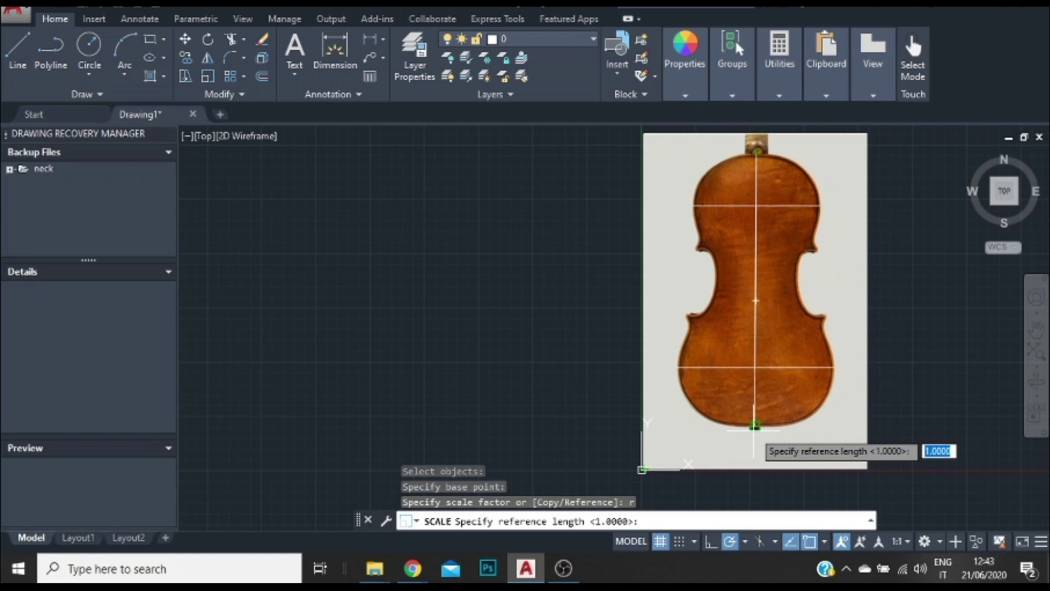
pyautogui.scroll(2, 757, 440)
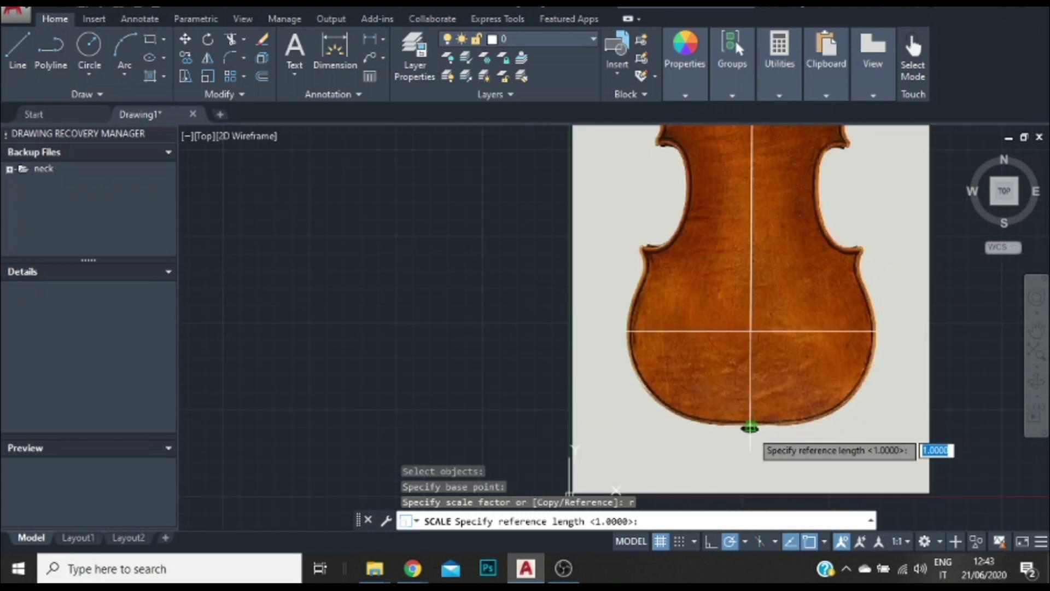
pyautogui.click(751, 430)
pyautogui.scroll(-3, 820, 223)
pyautogui.scroll(2, 767, 277)
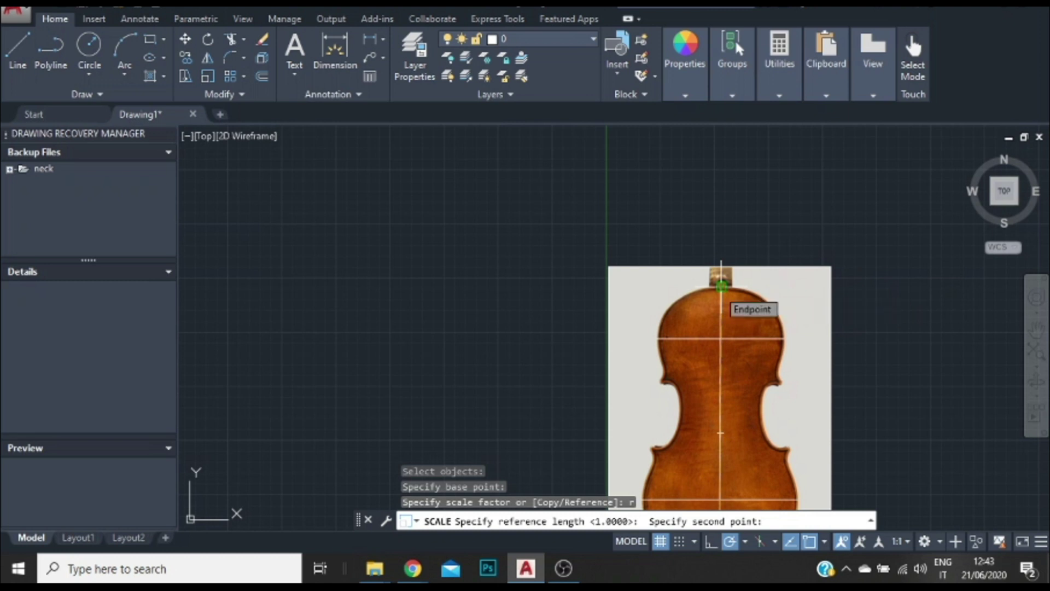
pyautogui.click(722, 285)
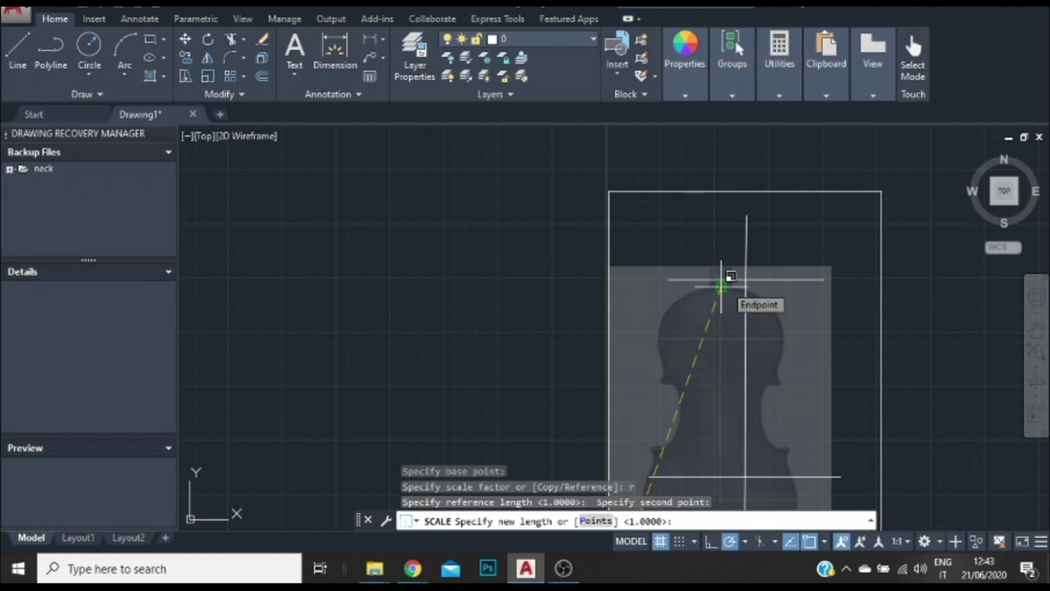
pyautogui.write('355')
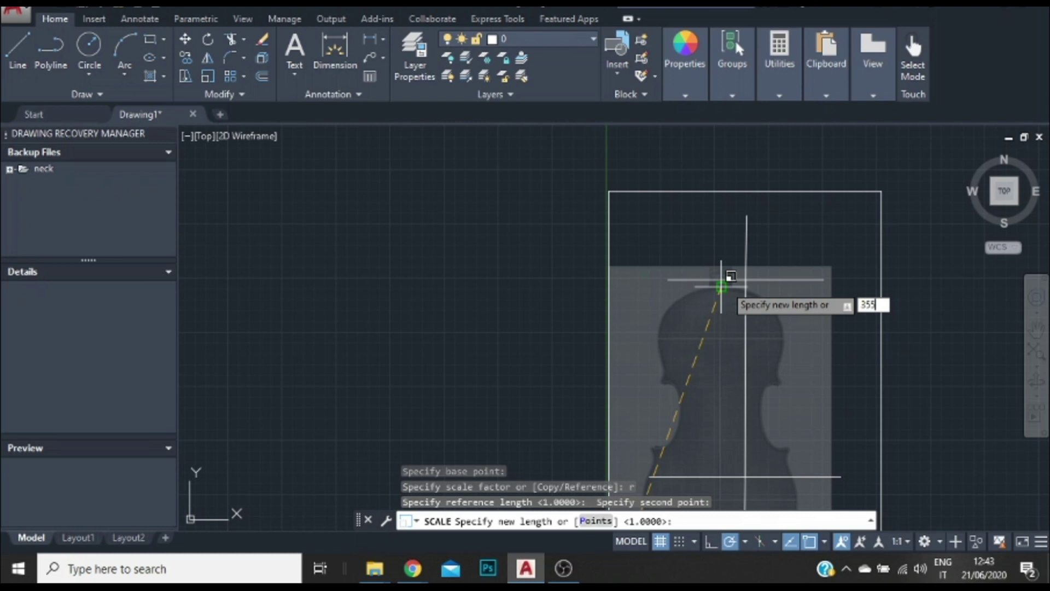
pyautogui.press('Return')
# Locate the scaled violin photo and examine the outline at the lower-right corner where the waist meets the lower bout.
pyautogui.moveTo(635, 438); pyautogui.dragTo(666, 297, button='middle')
pyautogui.scroll(-1, 628, 335)
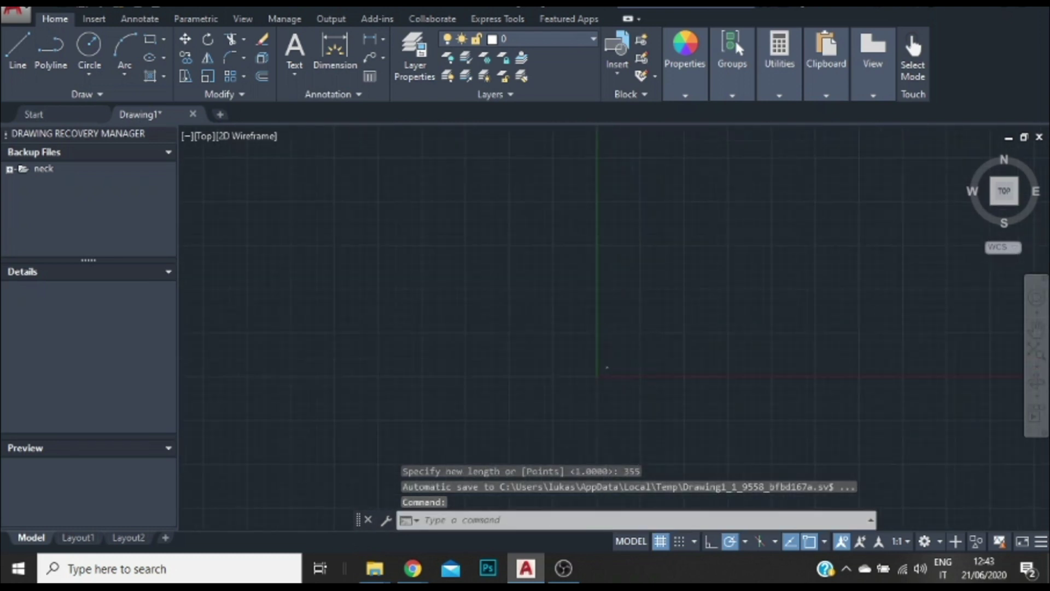
pyautogui.scroll(4, 604, 375)
pyautogui.scroll(6, 636, 344)
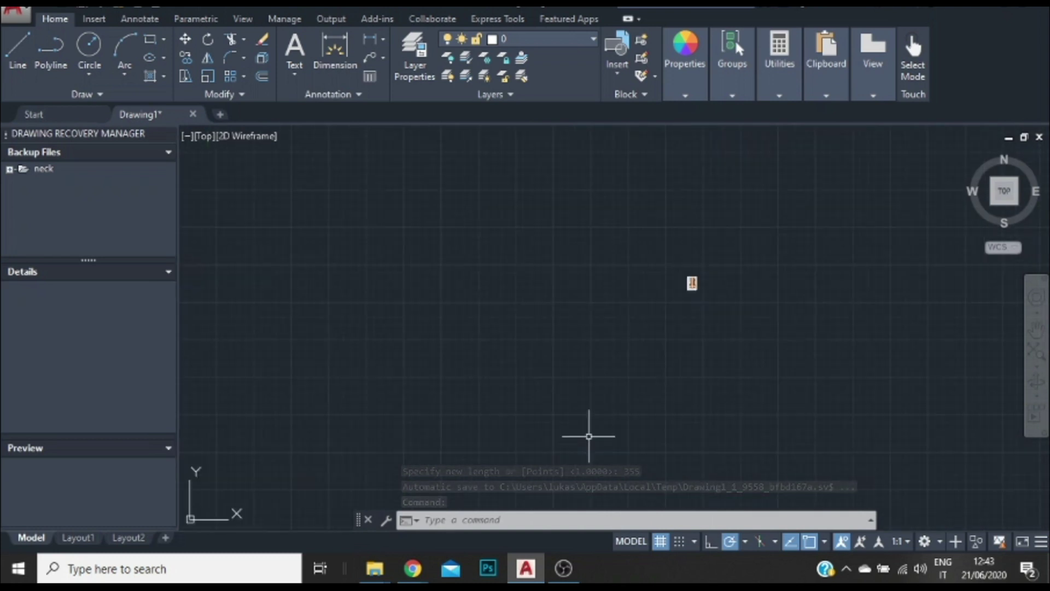
pyautogui.scroll(2, 734, 312)
pyautogui.scroll(-2, 718, 313)
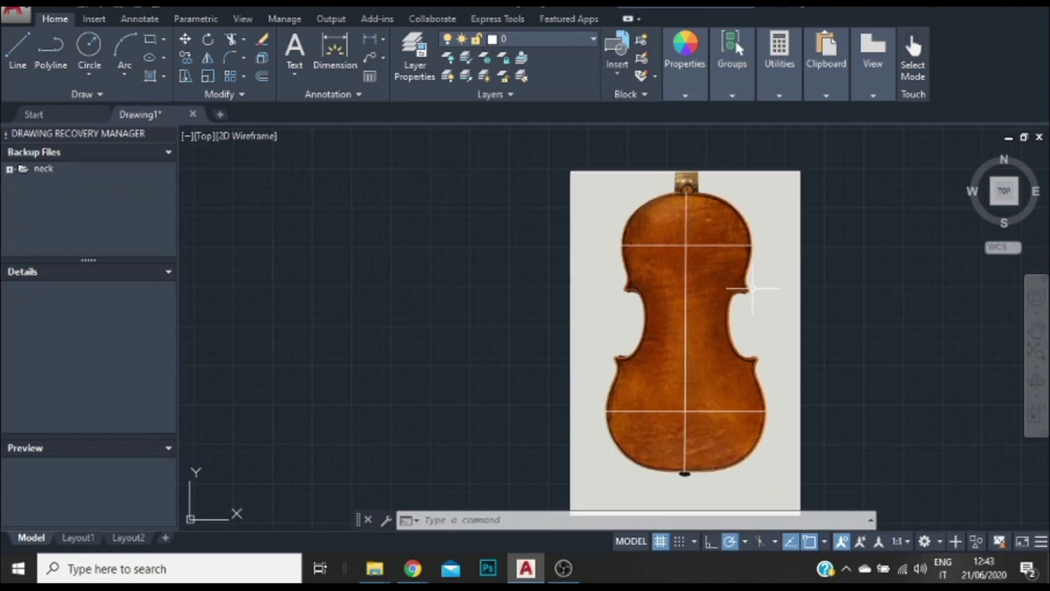
pyautogui.moveTo(704, 324); pyautogui.dragTo(769, 277, button='middle')
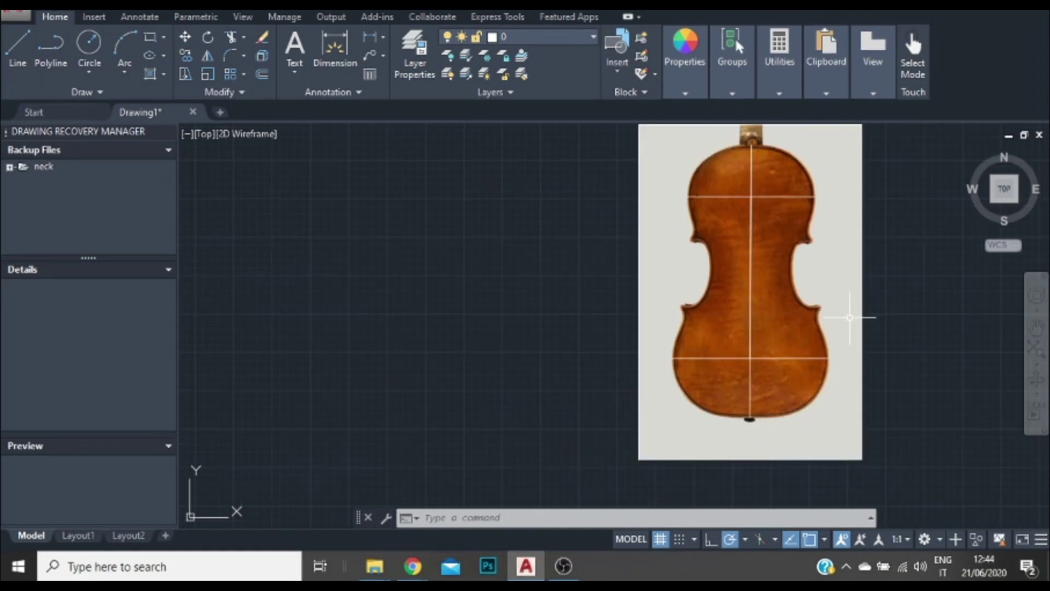
pyautogui.scroll(5, 850, 318)
pyautogui.scroll(2, 808, 293)
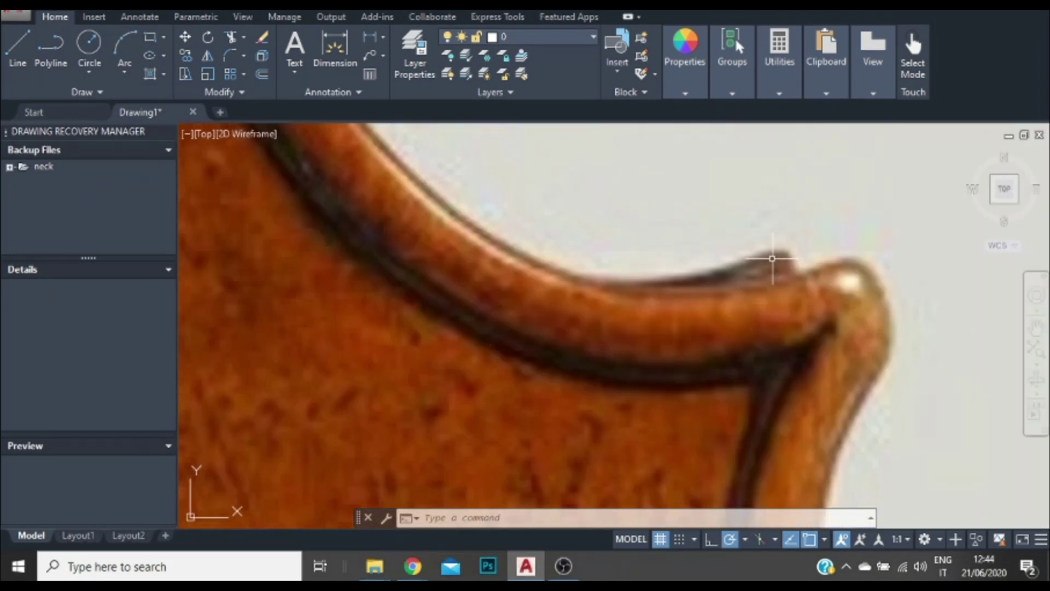
pyautogui.scroll(2, 772, 258)
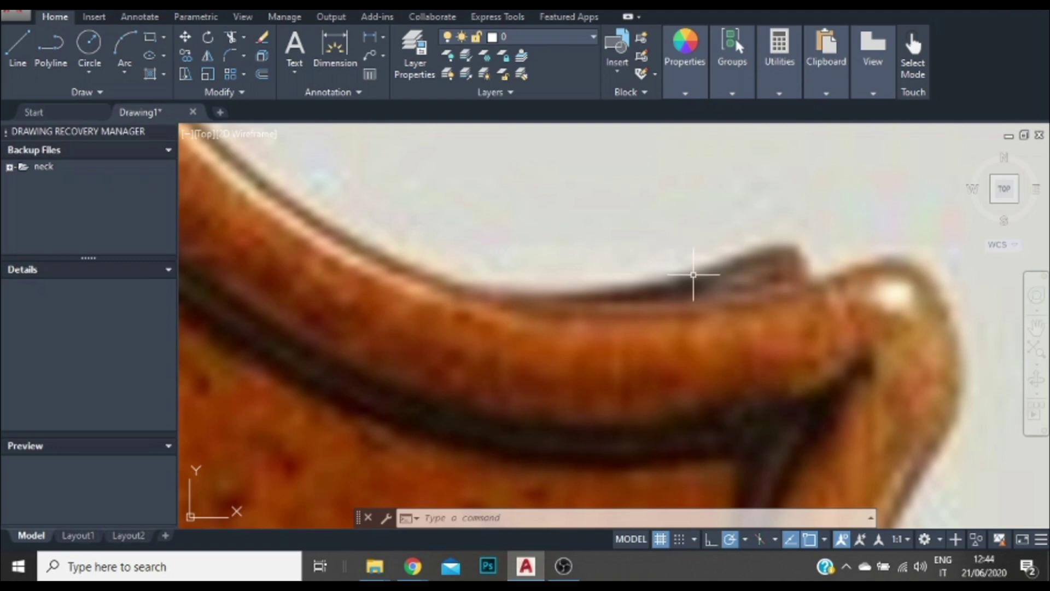
pyautogui.scroll(-8, 569, 301)
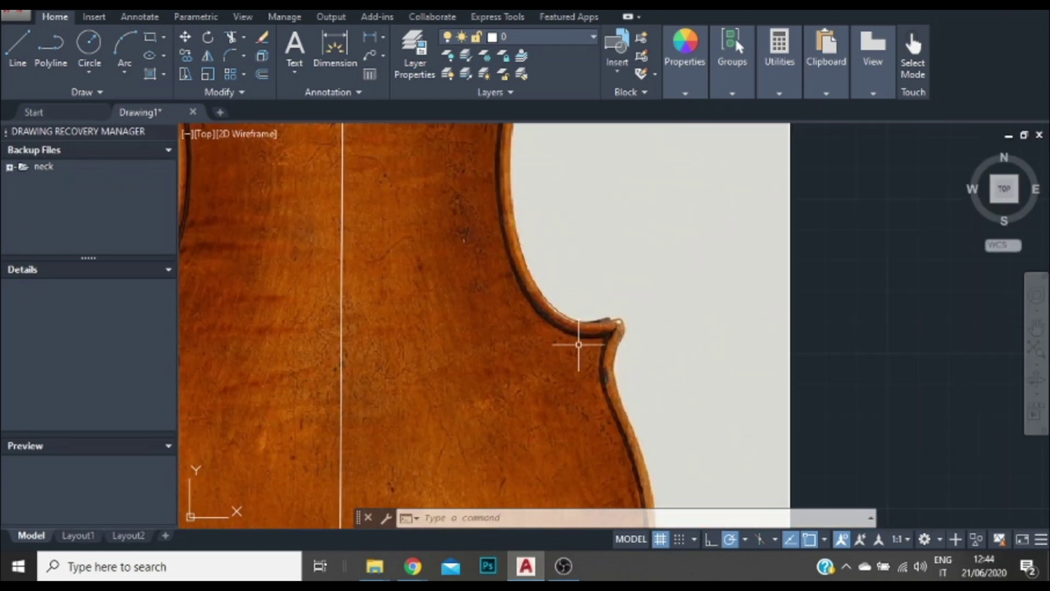
pyautogui.scroll(-3, 518, 395)
# Begin a polyline at the centreline's top end and trace two segments rightwards along the violin body's upper edge past the neck button.
pyautogui.scroll(6, 464, 197)
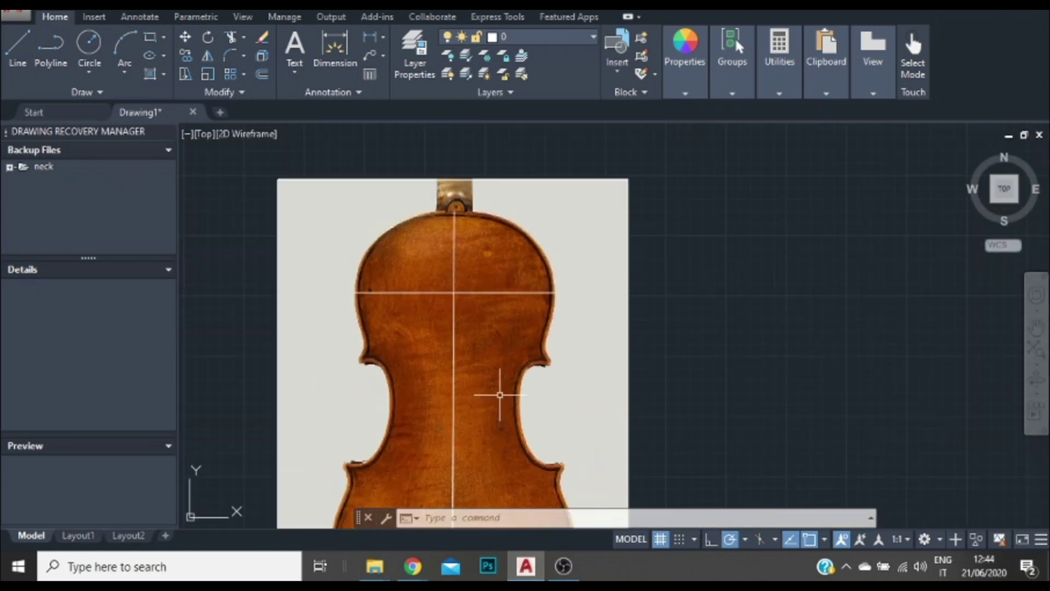
pyautogui.scroll(3, 385, 159)
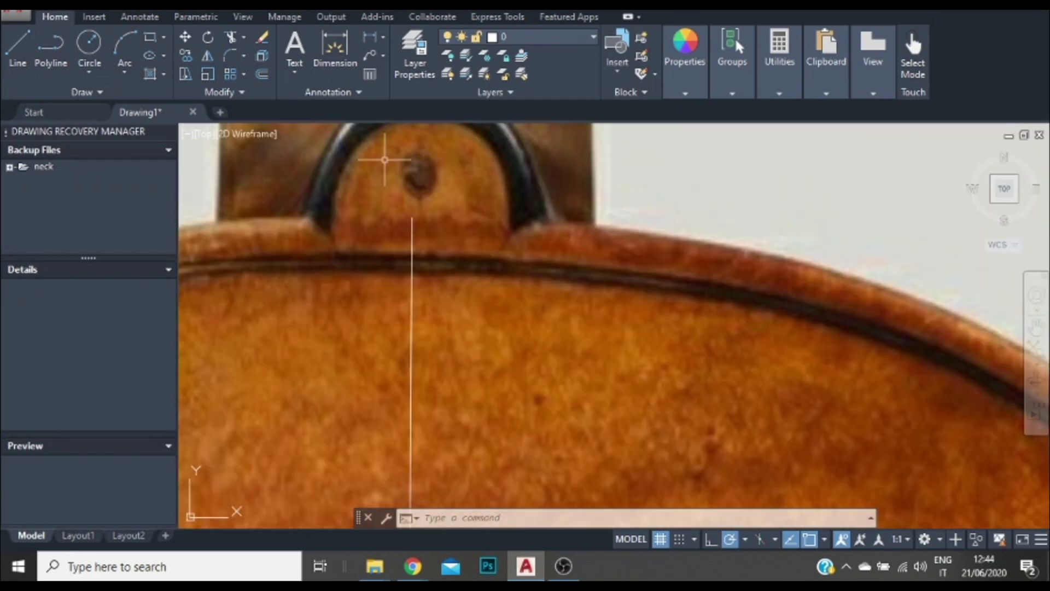
pyautogui.click(51, 49)
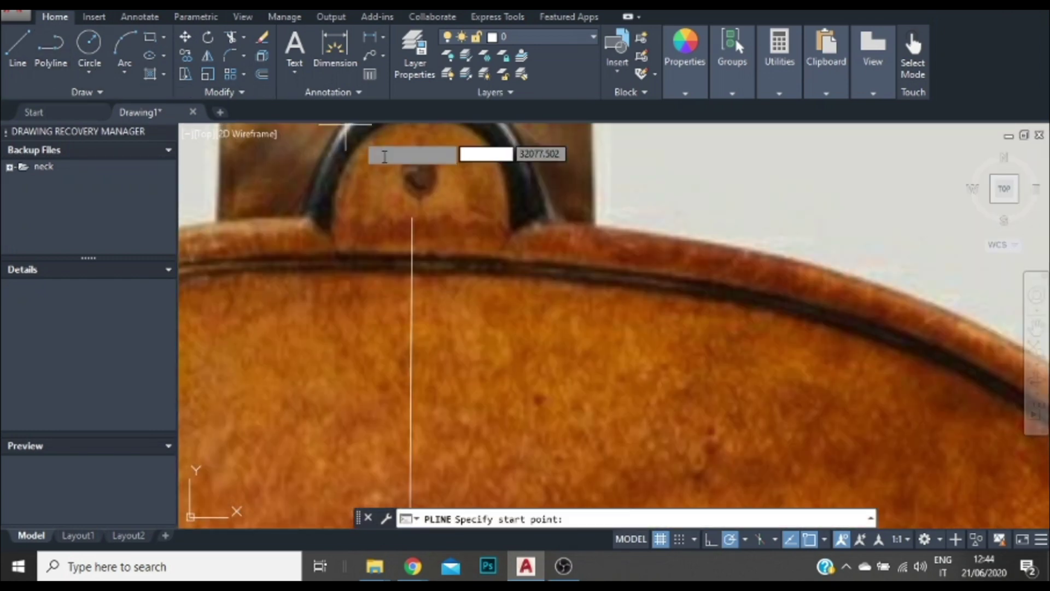
pyautogui.click(413, 217)
pyautogui.scroll(2, 470, 222)
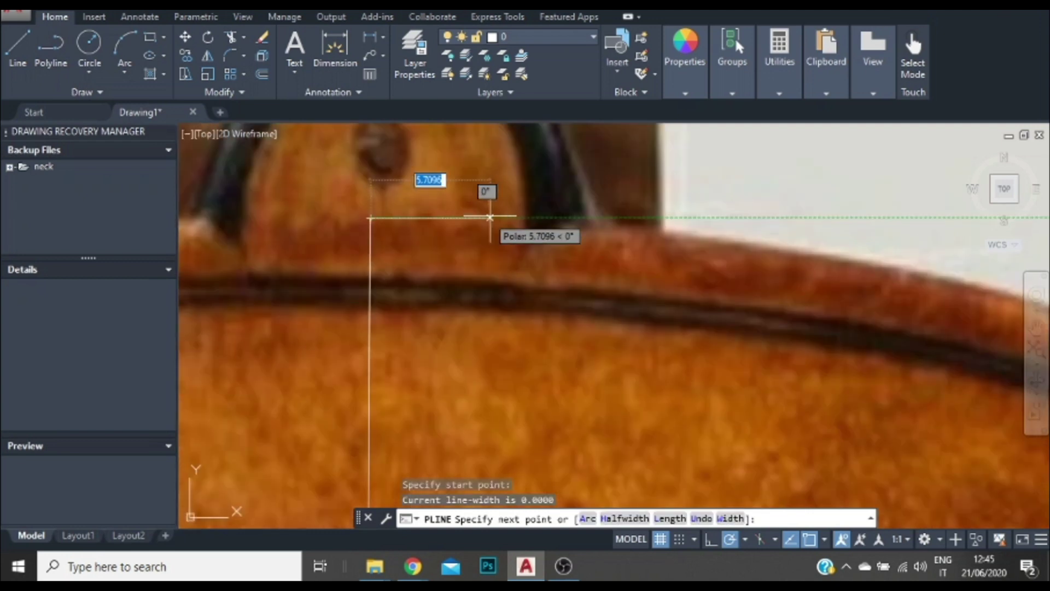
pyautogui.scroll(2, 584, 218)
pyautogui.click(616, 227)
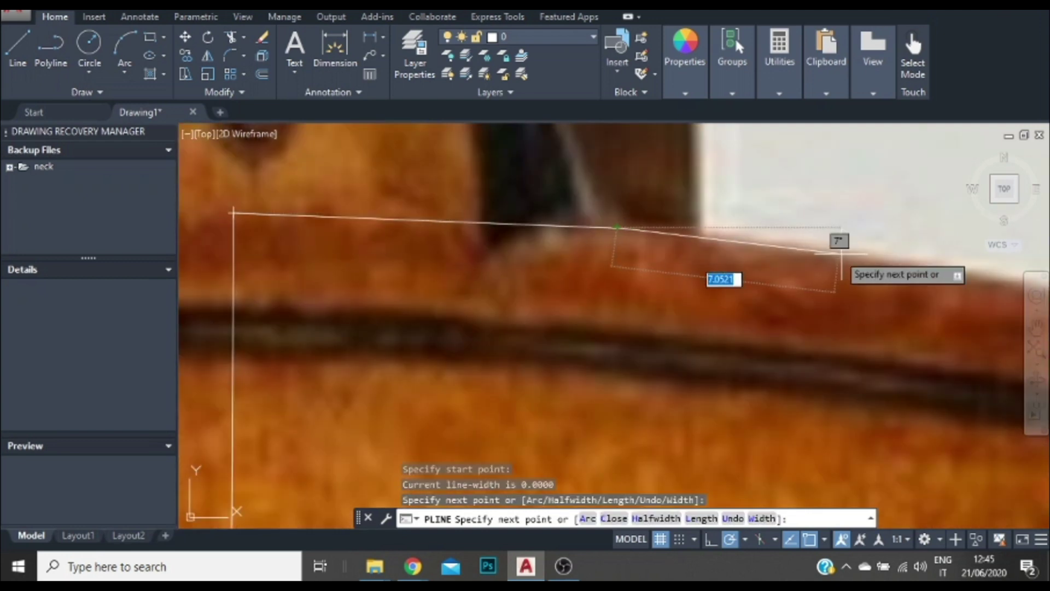
pyautogui.click(881, 252)
# Continue the polyline in short segments along the upper bout's outer edge, following the curve towards the right shoulder.
pyautogui.scroll(-3, 886, 263)
pyautogui.scroll(-3, 976, 287)
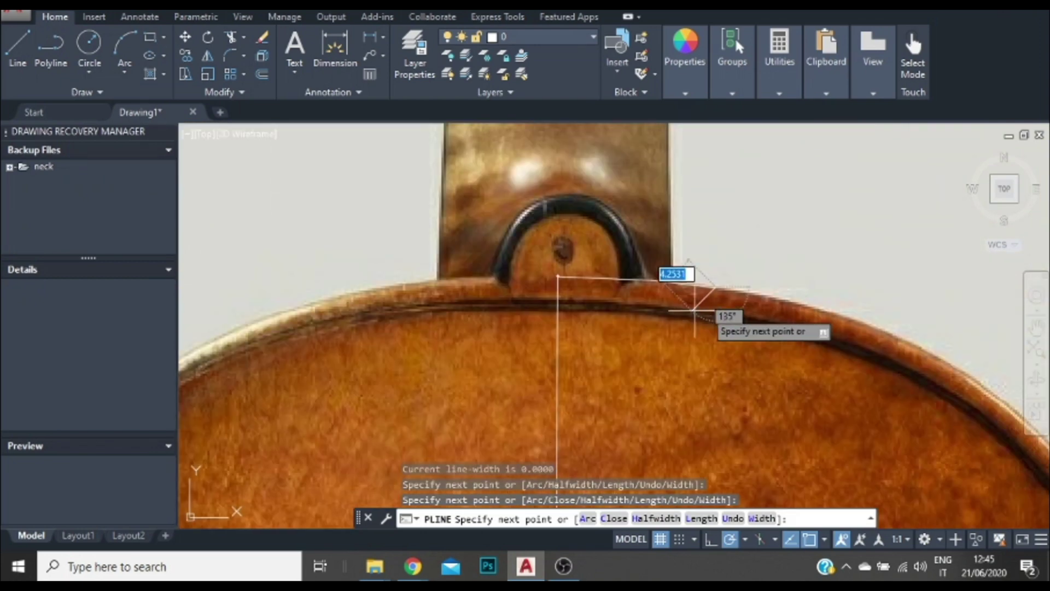
pyautogui.scroll(5, 719, 312)
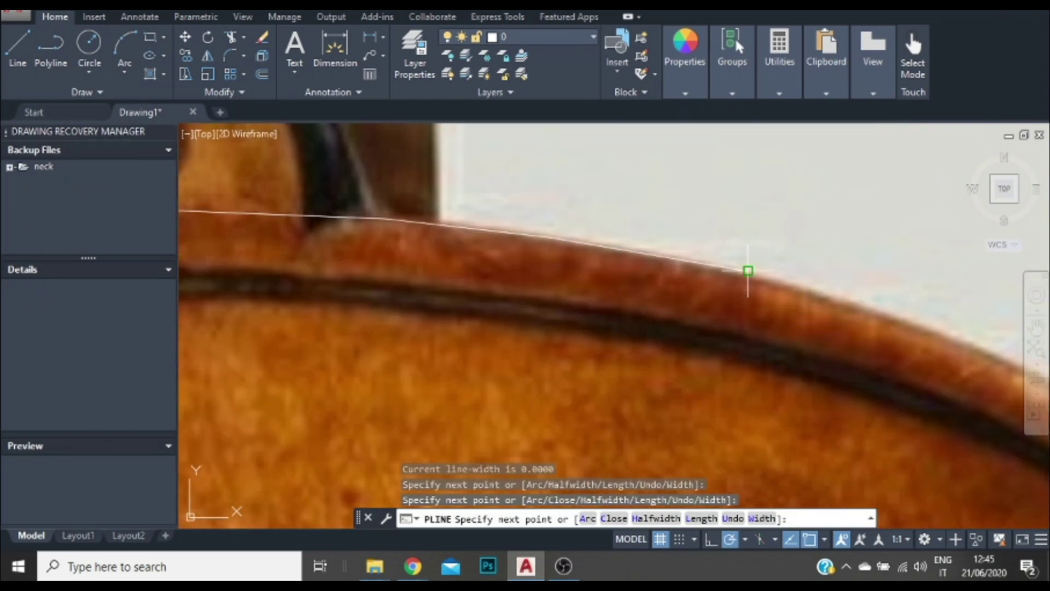
pyautogui.click(905, 320)
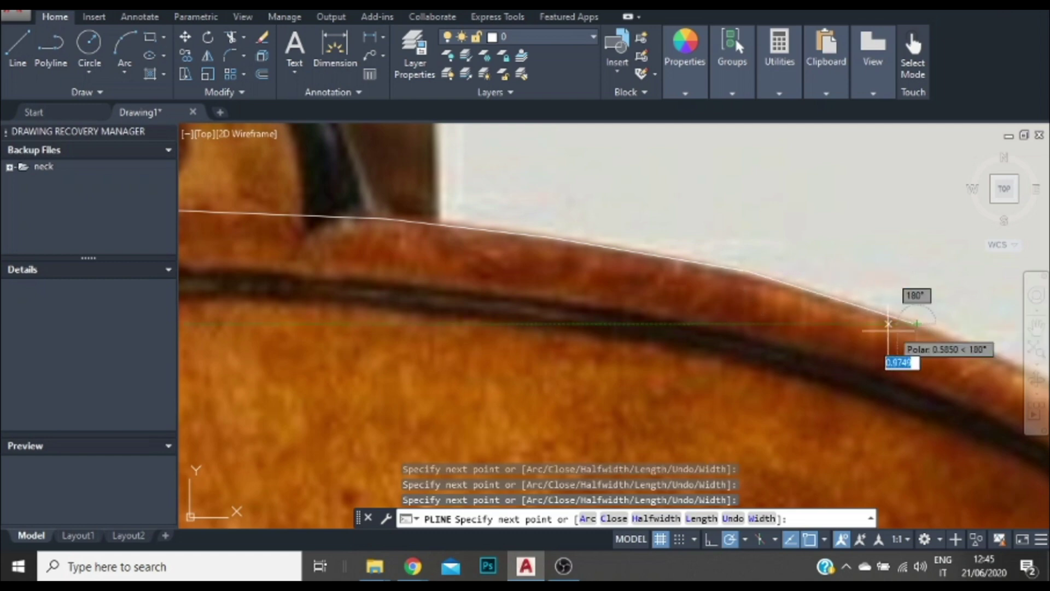
pyautogui.scroll(-2, 903, 327)
pyautogui.scroll(2, 912, 330)
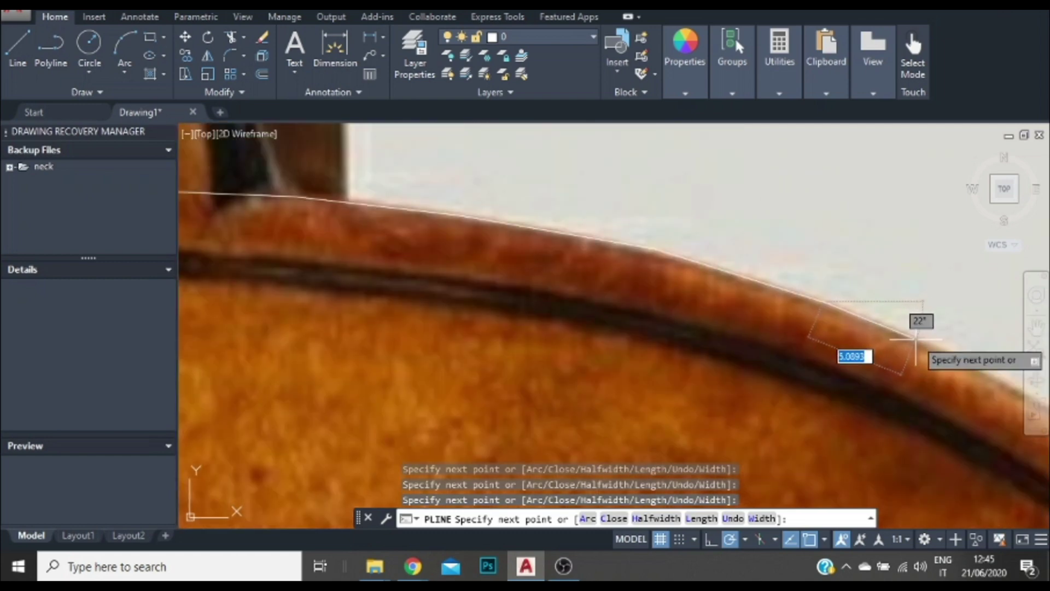
pyautogui.scroll(2, 914, 340)
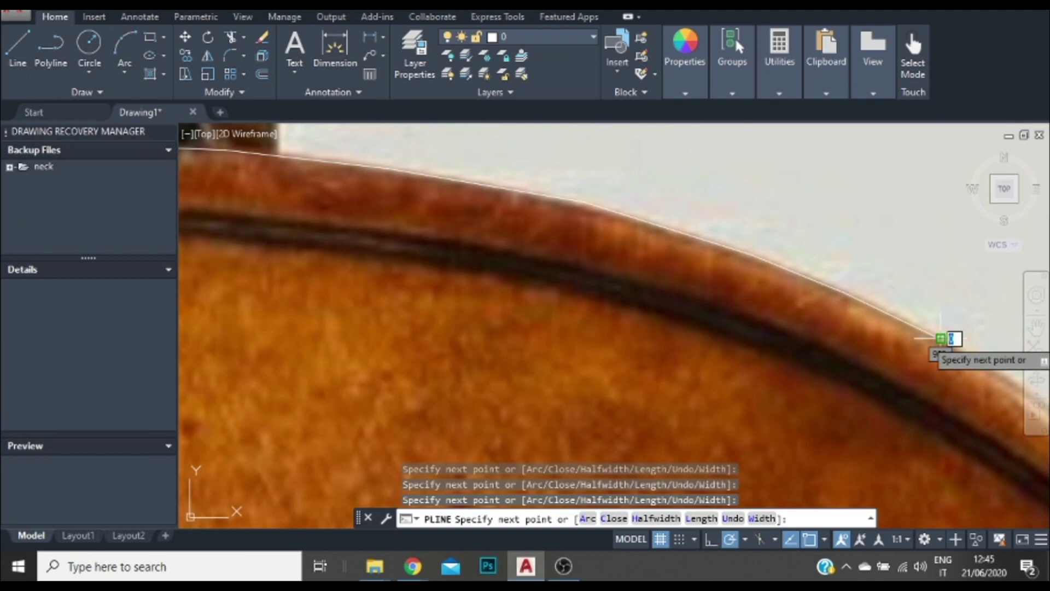
pyautogui.scroll(-2, 941, 338)
pyautogui.scroll(3, 943, 341)
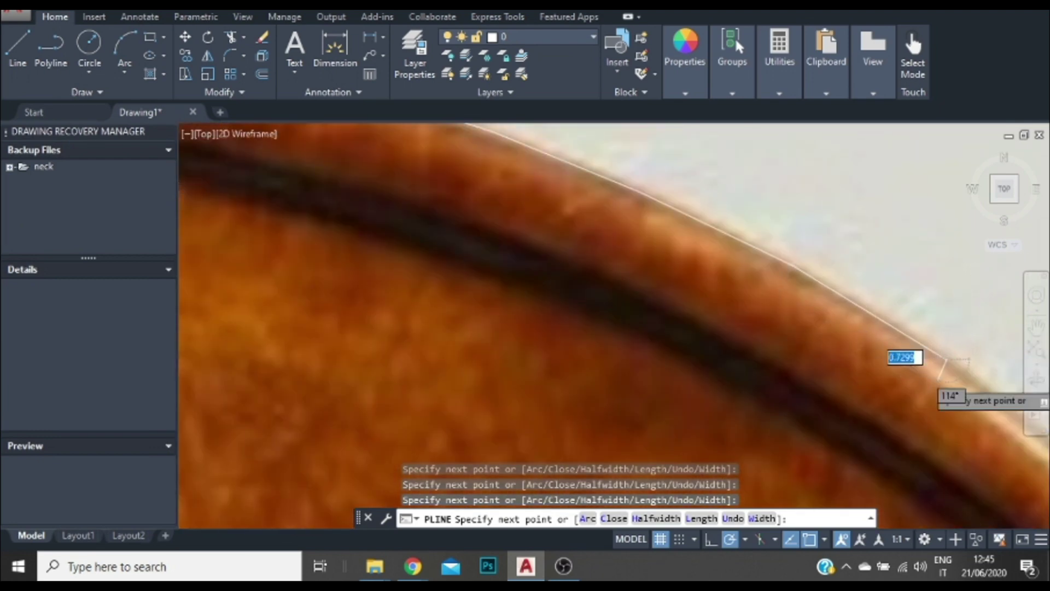
# Continue the polyline in short segments along the body's outer edge over the start of the right shoulder.
pyautogui.scroll(-2, 954, 366)
pyautogui.scroll(2, 976, 376)
pyautogui.scroll(-3, 788, 305)
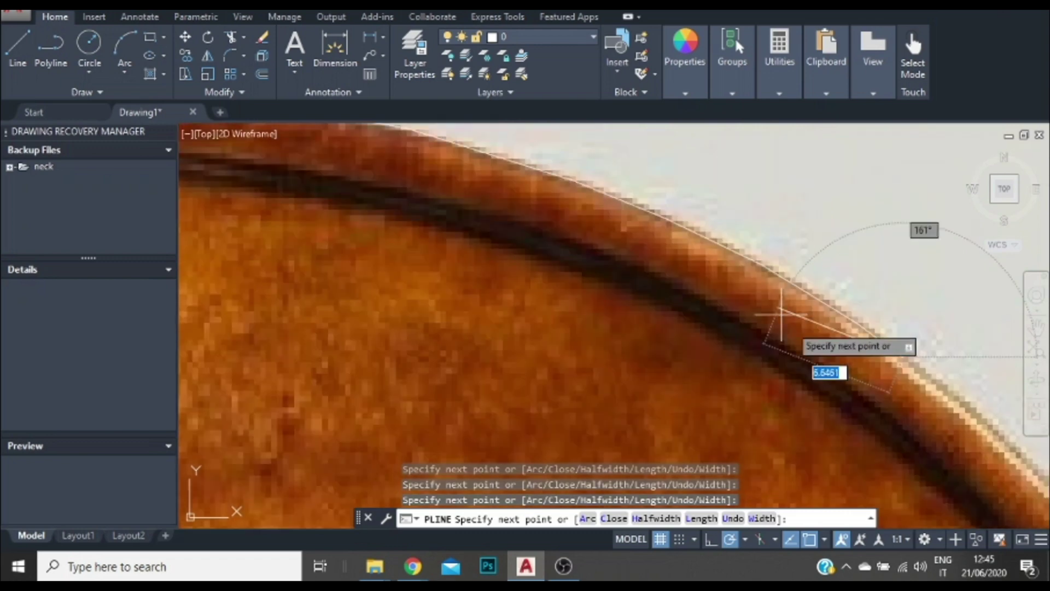
pyautogui.scroll(2, 903, 445)
pyautogui.click(858, 284)
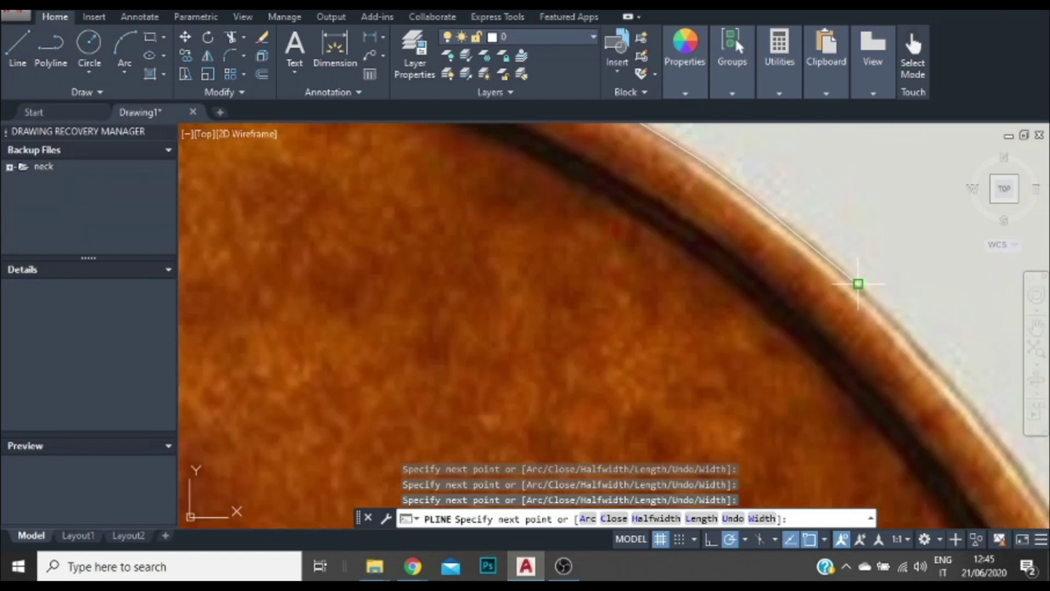
pyautogui.scroll(-3, 953, 384)
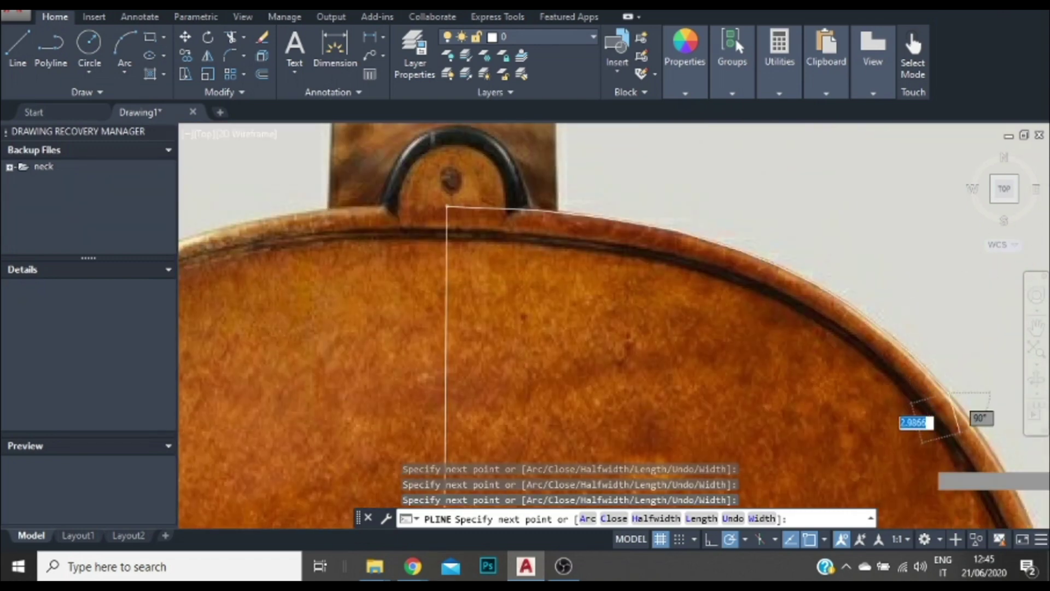
pyautogui.scroll(4, 917, 424)
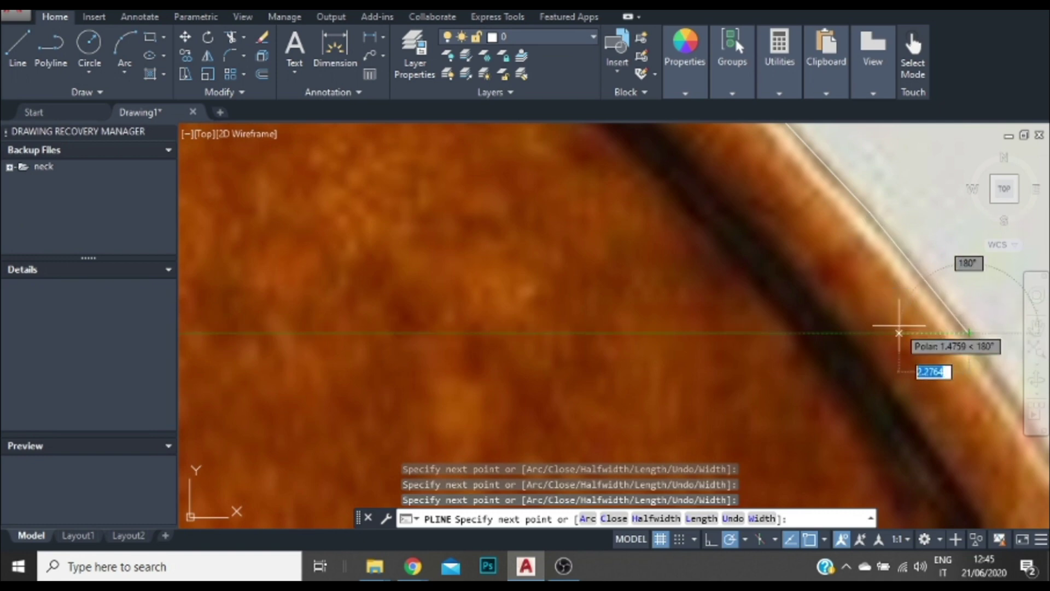
# Extend the polyline down the steepening right shoulder, placing closely spaced vertices on the photo's outer edge.
pyautogui.scroll(-2, 908, 339)
pyautogui.scroll(3, 930, 356)
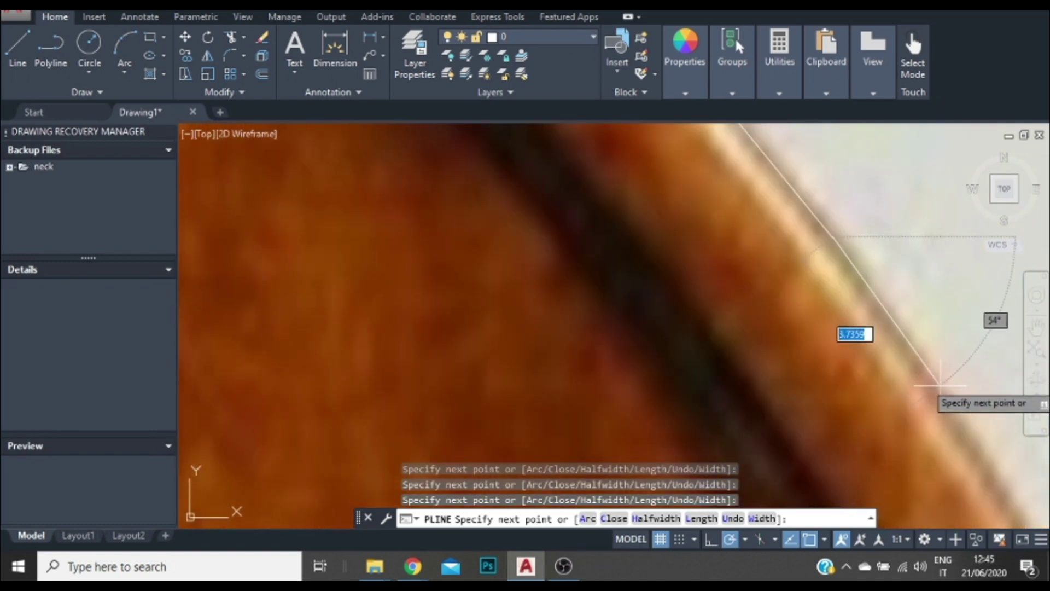
pyautogui.scroll(2, 924, 372)
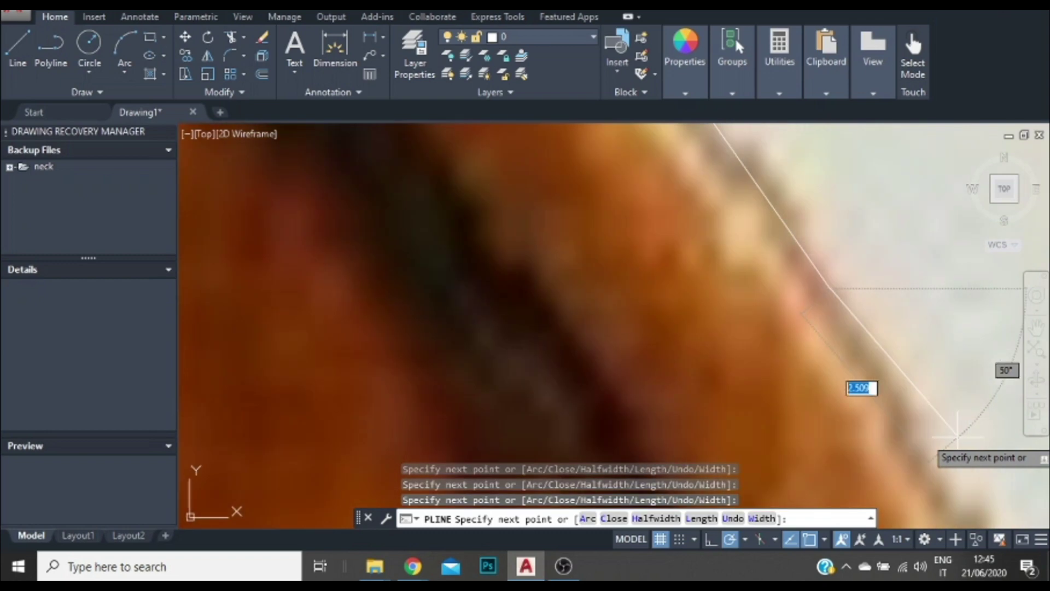
pyautogui.scroll(3, 820, 328)
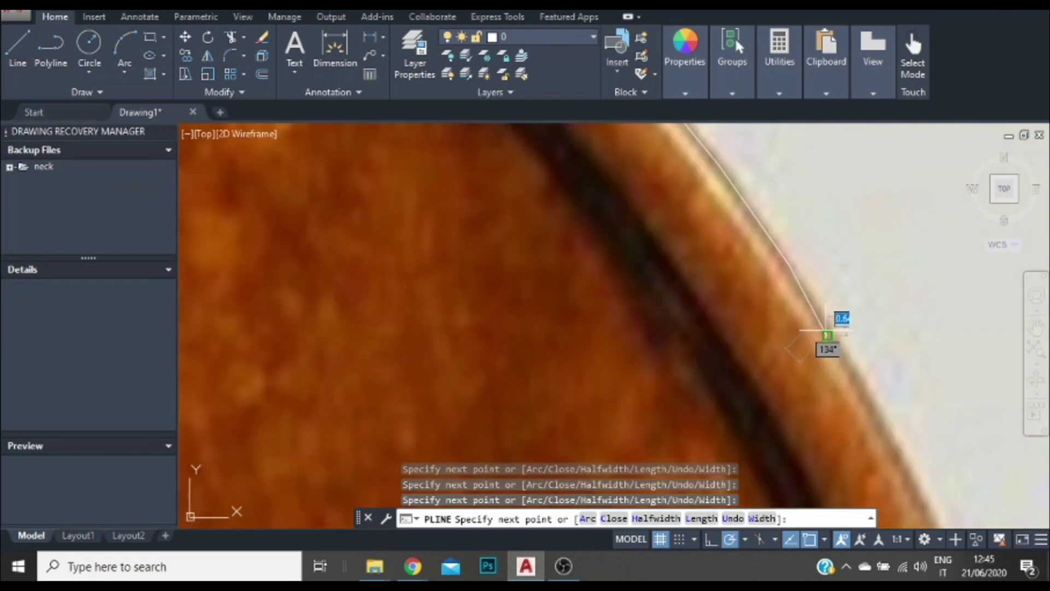
pyautogui.scroll(-3, 875, 443)
pyautogui.scroll(3, 864, 449)
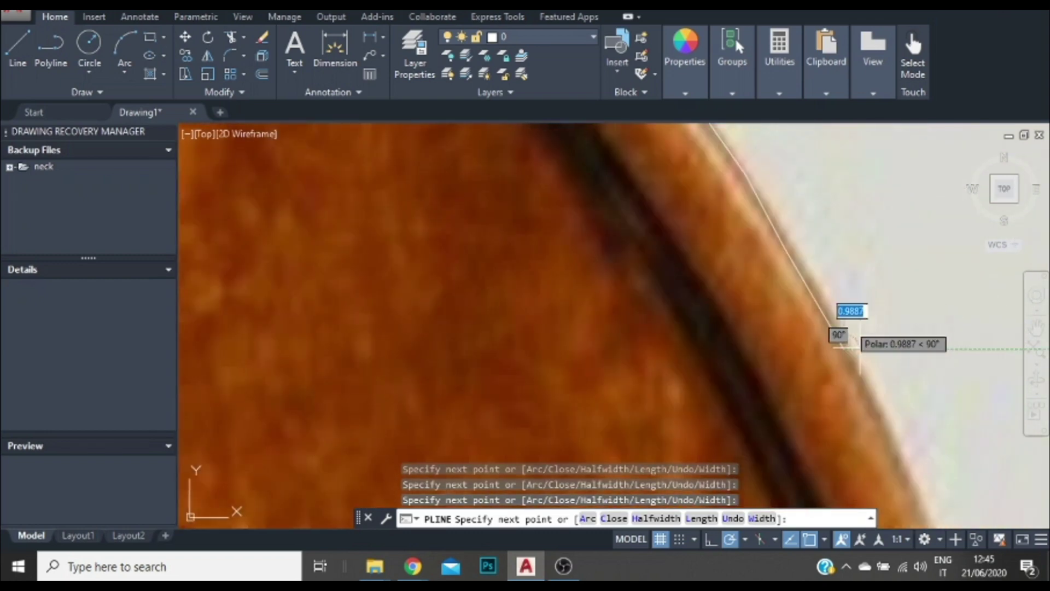
# Add further short polyline segments along the lower part of the right shoulder, keeping to the wood's outer edge.
pyautogui.click(758, 262)
pyautogui.scroll(-3, 875, 415)
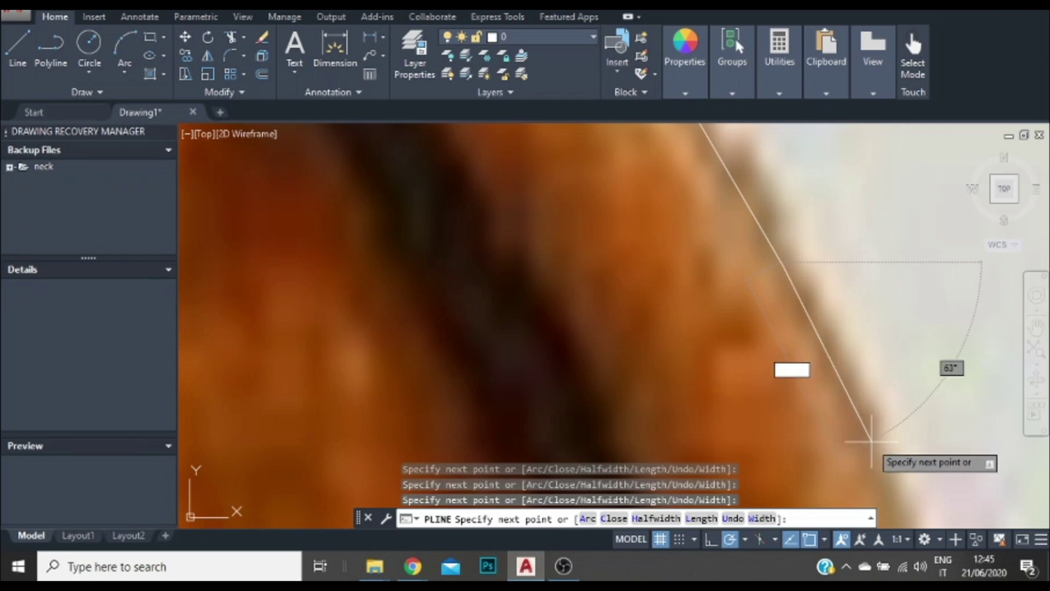
pyautogui.scroll(3, 873, 448)
pyautogui.scroll(-3, 875, 457)
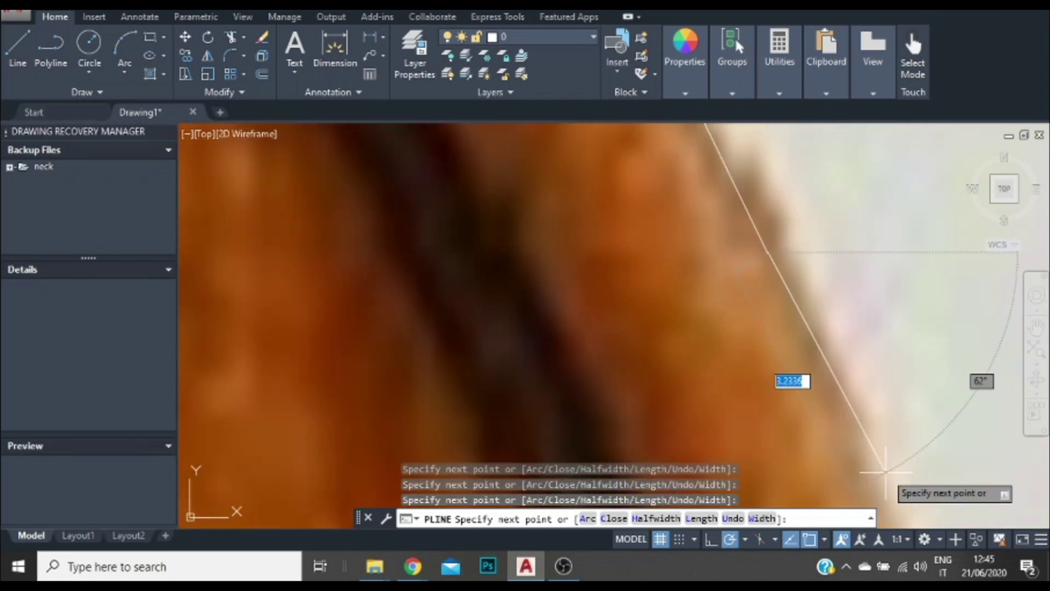
pyautogui.click(867, 476)
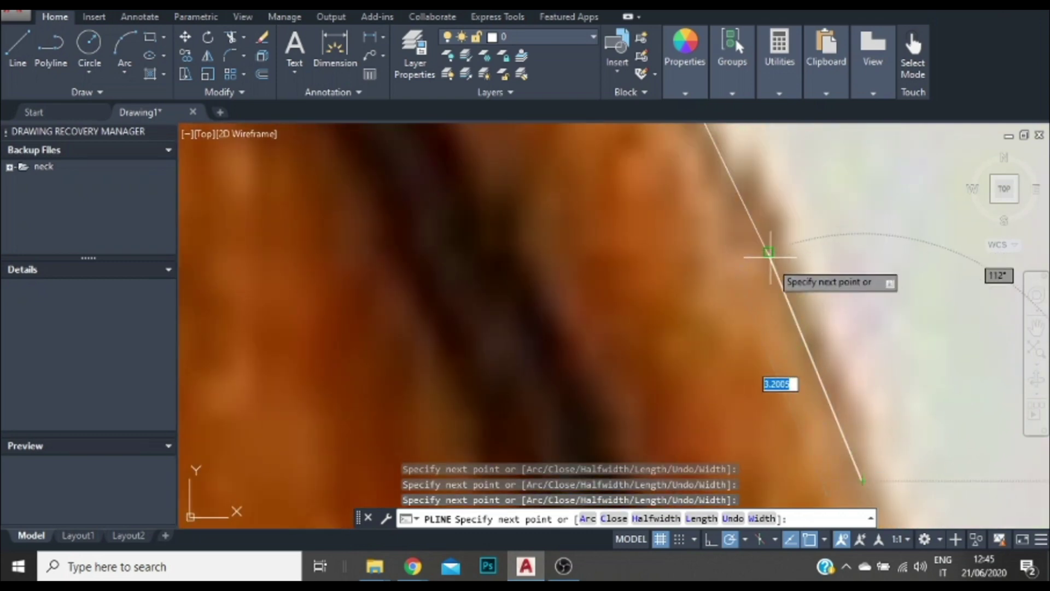
pyautogui.scroll(-3, 766, 246)
pyautogui.click(862, 481)
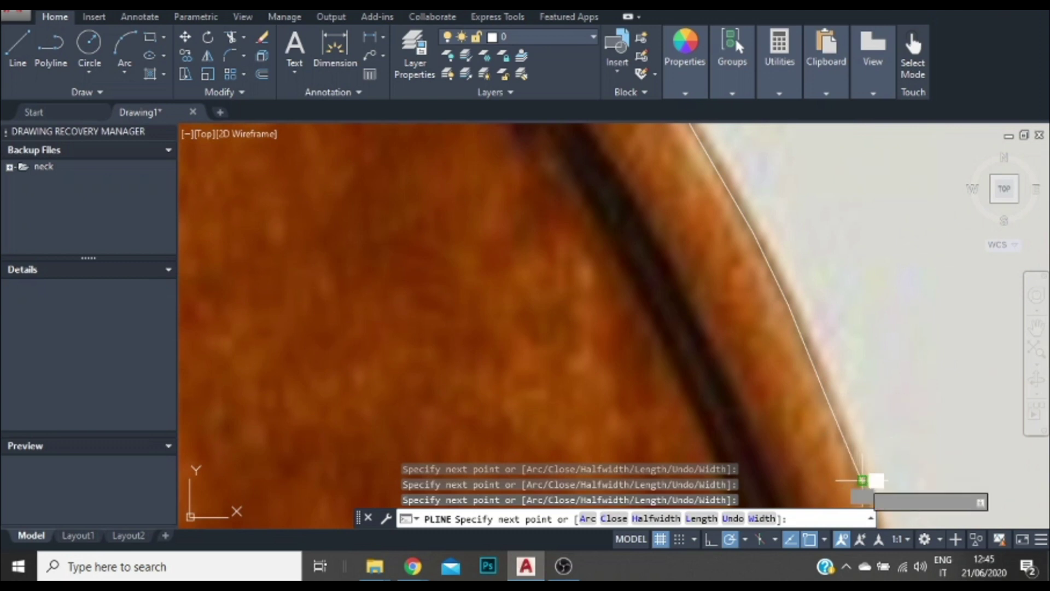
# Trace the polyline down the nearly vertical side of the upper bout towards the horizontal construction line.
pyautogui.scroll(-3, 854, 448)
pyautogui.scroll(3, 834, 443)
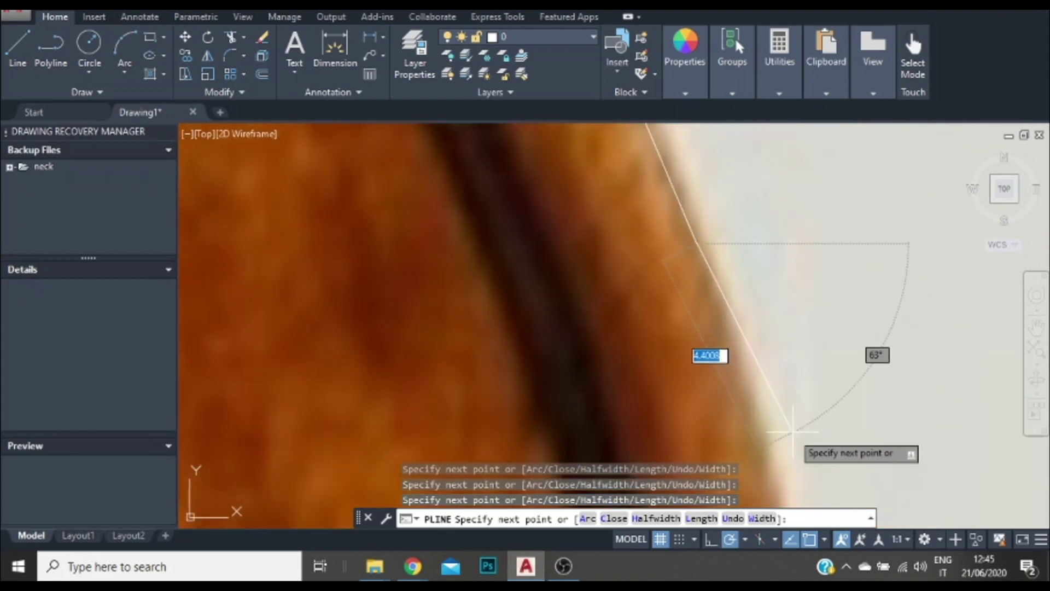
pyautogui.click(764, 442)
pyautogui.scroll(-3, 793, 465)
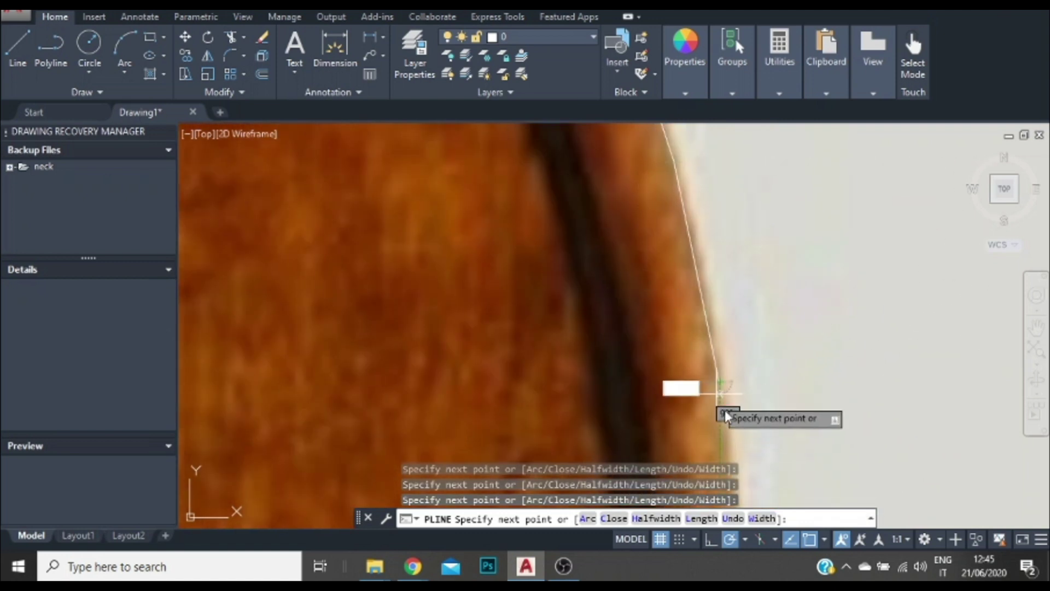
pyautogui.scroll(-3, 717, 399)
pyautogui.scroll(3, 700, 383)
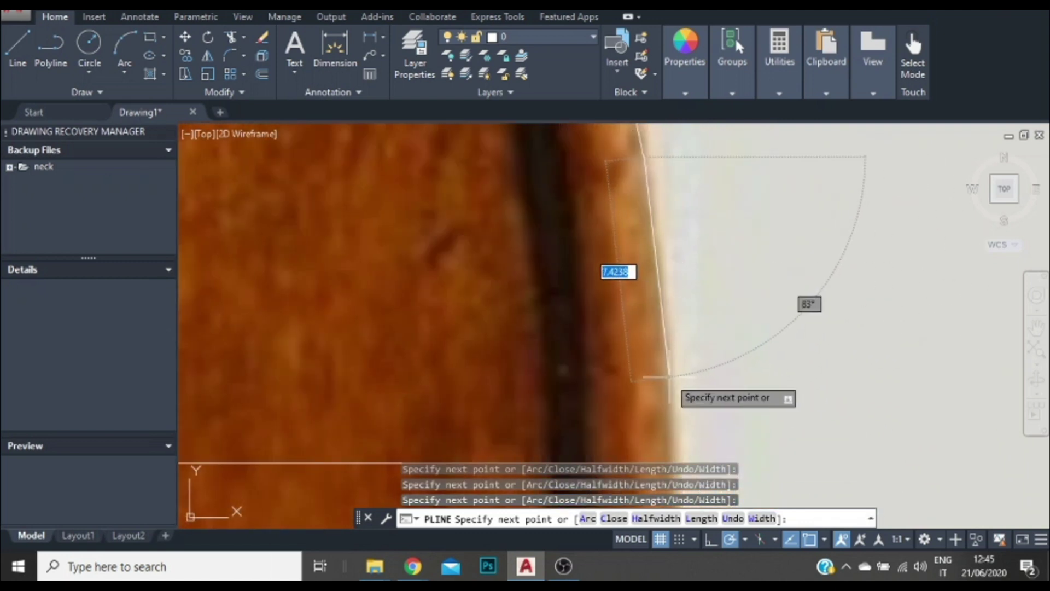
# Snap a polyline vertex to the horizontal construction line's right end and continue straight down, then slightly inward, along the upper bout's edge.
pyautogui.scroll(-2, 695, 383)
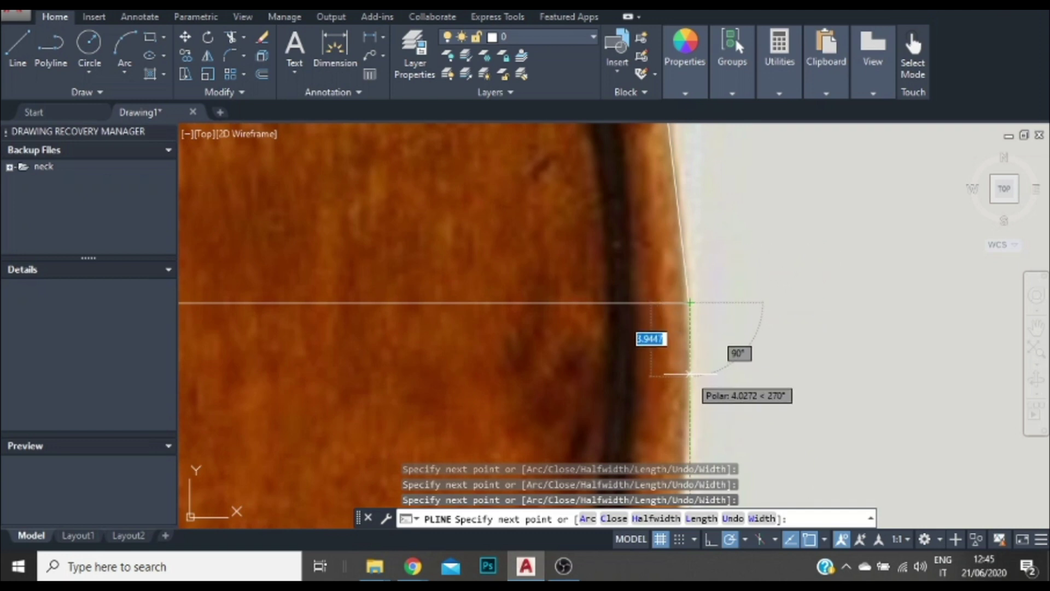
pyautogui.scroll(3, 689, 374)
pyautogui.scroll(2, 681, 350)
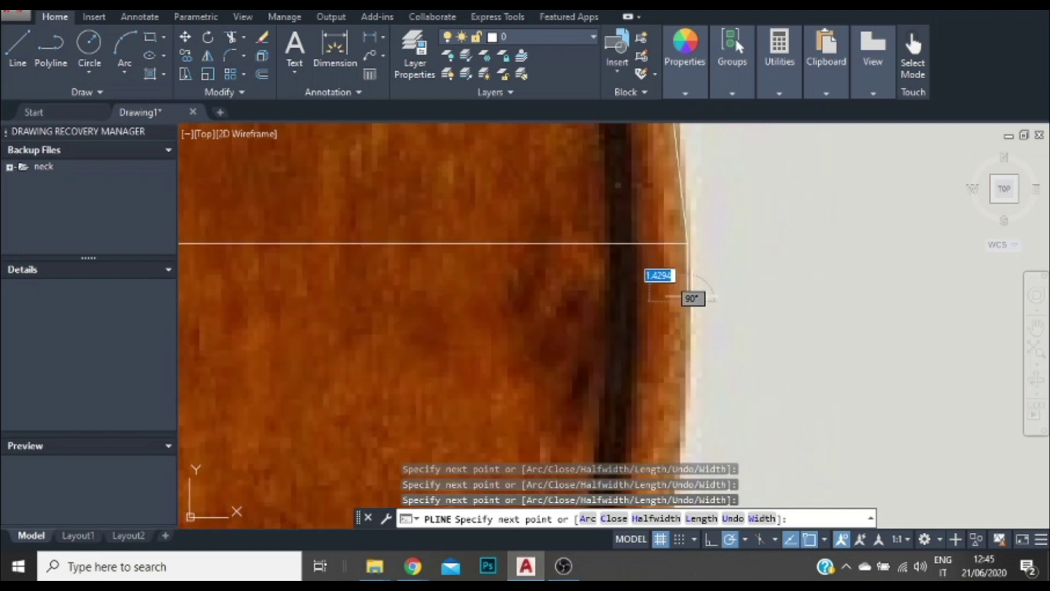
pyautogui.scroll(-2, 679, 372)
pyautogui.scroll(1, 681, 381)
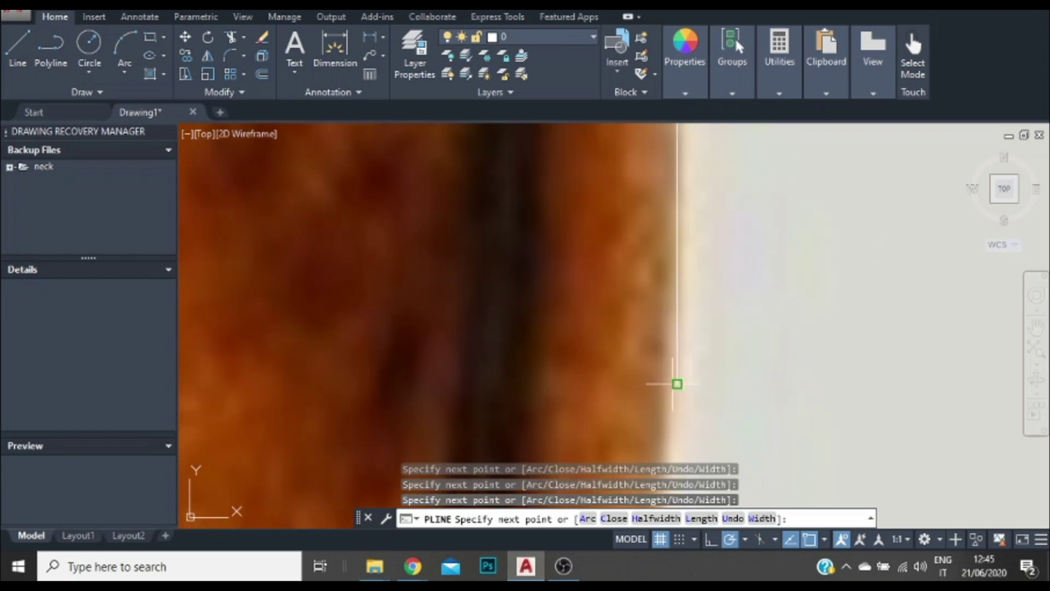
pyautogui.scroll(-2, 679, 383)
pyautogui.scroll(1, 675, 410)
pyautogui.scroll(1, 676, 415)
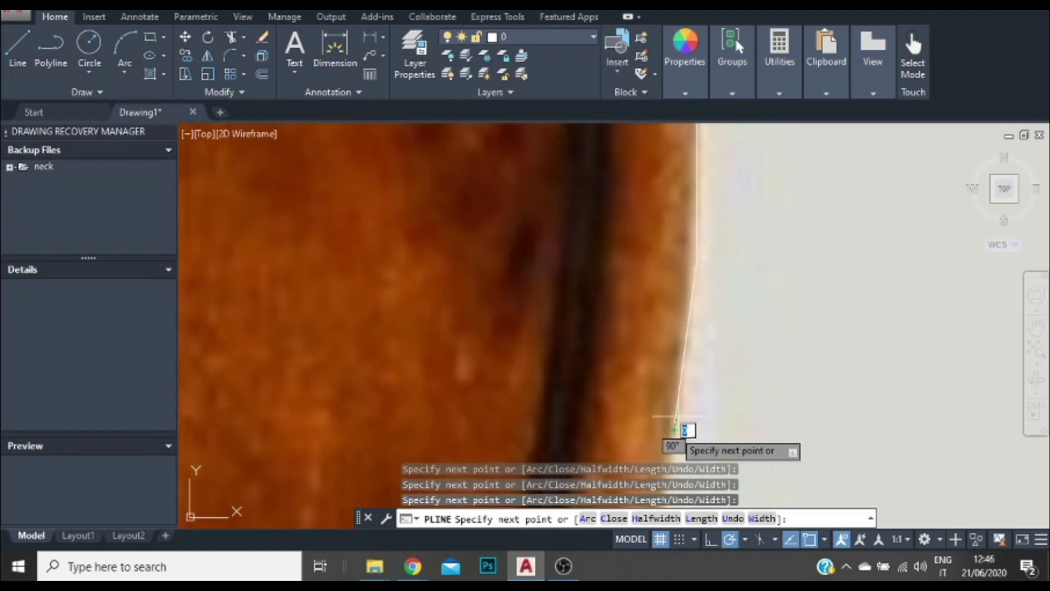
# Continue the polyline along the inward-curving edge below the upper bout's widest point, towards the upper-right corner.
pyautogui.scroll(-2, 675, 424)
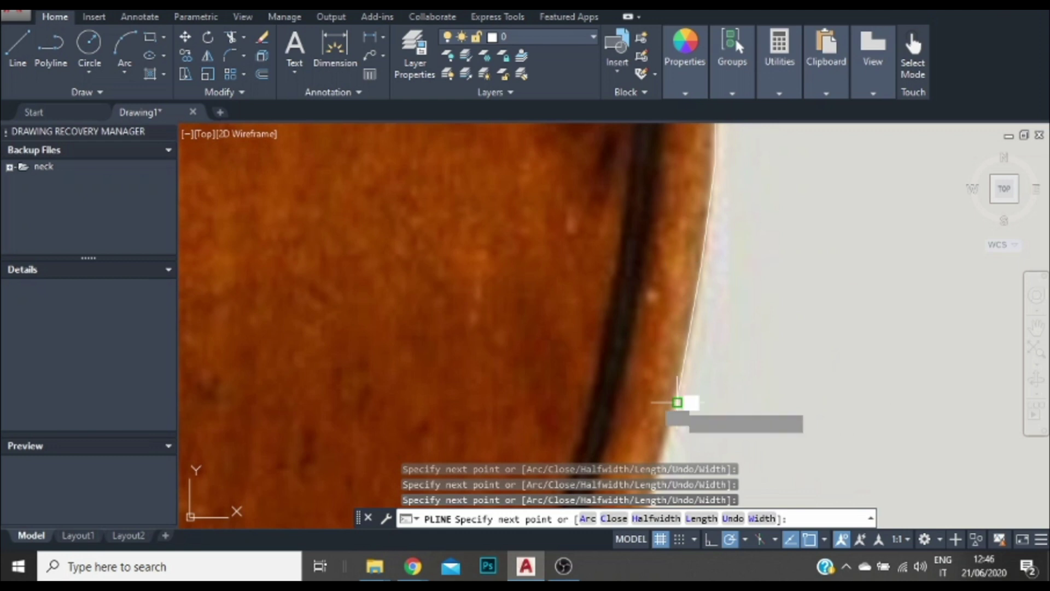
pyautogui.click(677, 403)
pyautogui.scroll(-1, 678, 383)
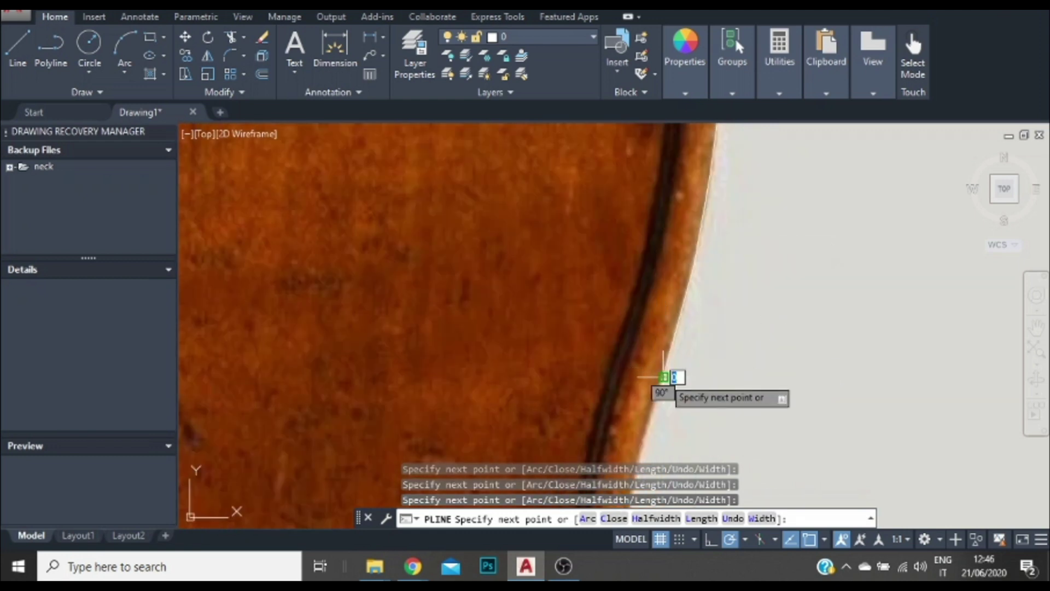
pyautogui.scroll(-1, 744, 185)
pyautogui.scroll(1, 722, 336)
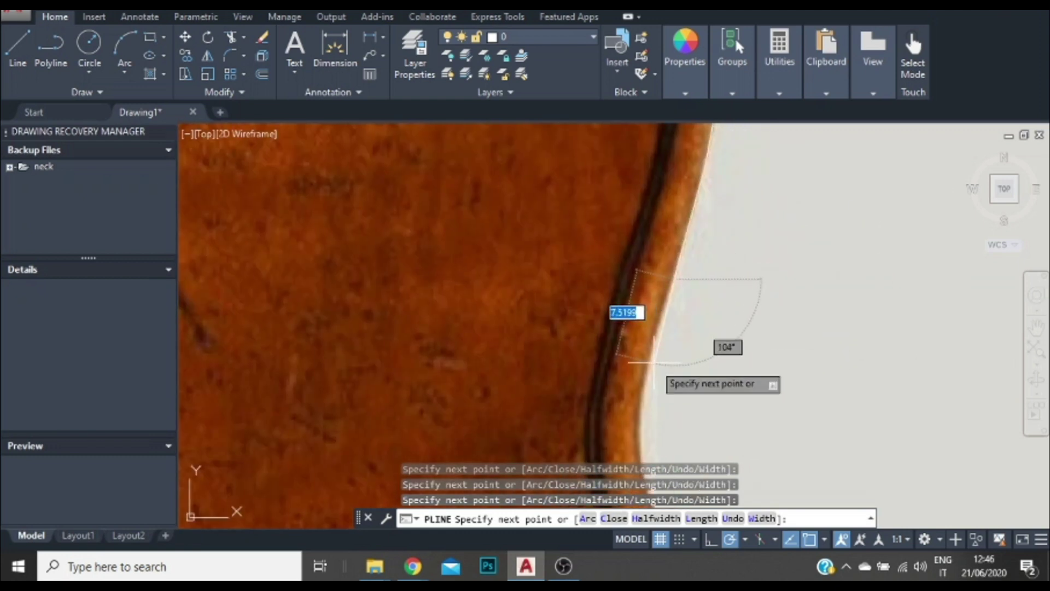
pyautogui.scroll(1, 677, 347)
pyautogui.scroll(-2, 647, 344)
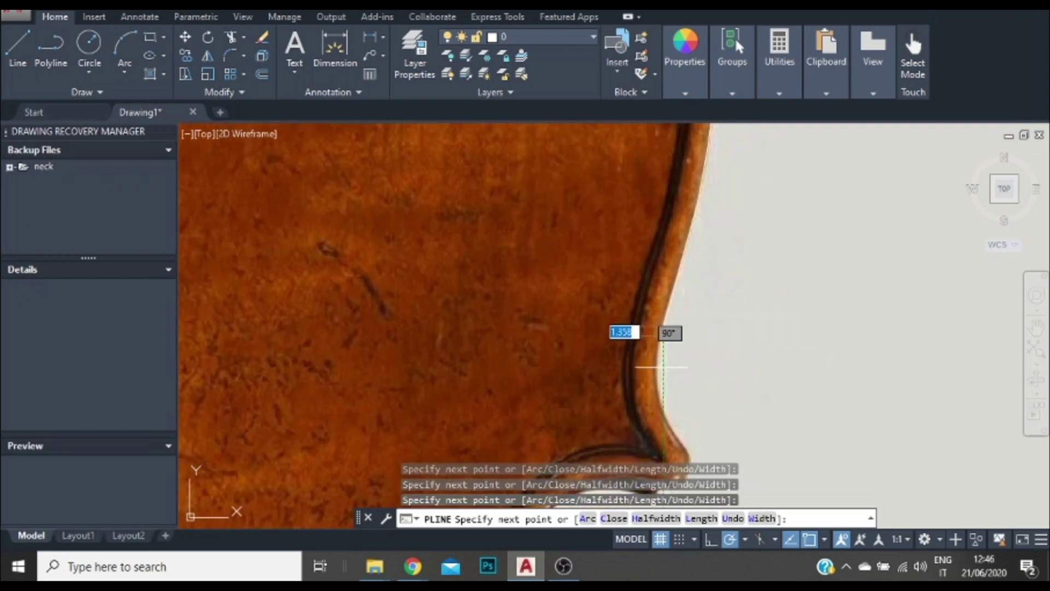
# Place the last polyline vertex where the edge begins to curve out above the upper-right corner, and end the polyline.
pyautogui.scroll(2, 614, 352)
pyautogui.scroll(1, 651, 308)
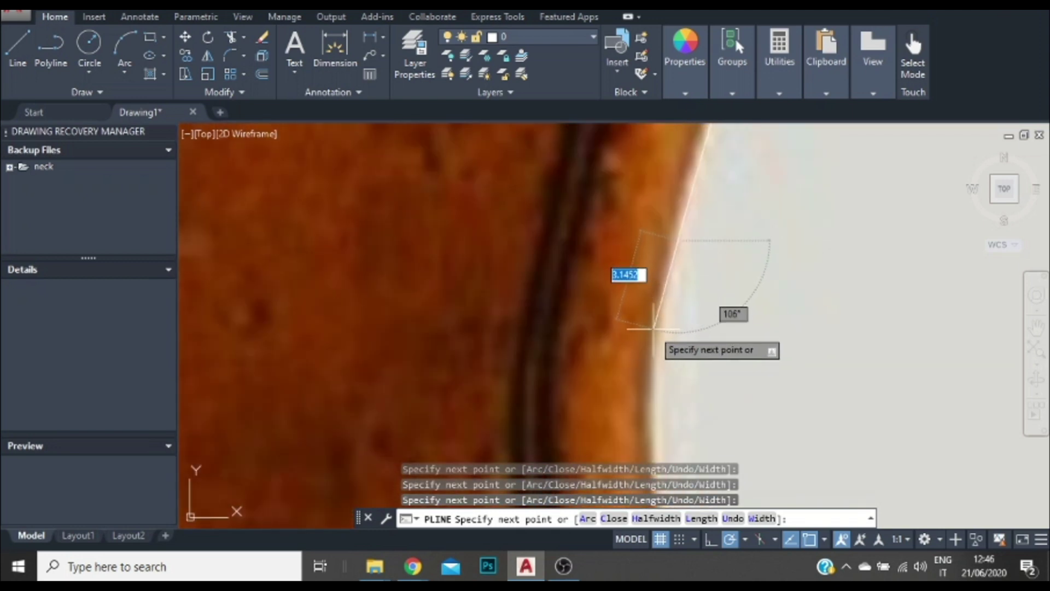
pyautogui.click(656, 329)
pyautogui.press('Escape')
pyautogui.scroll(-4, 662, 284)
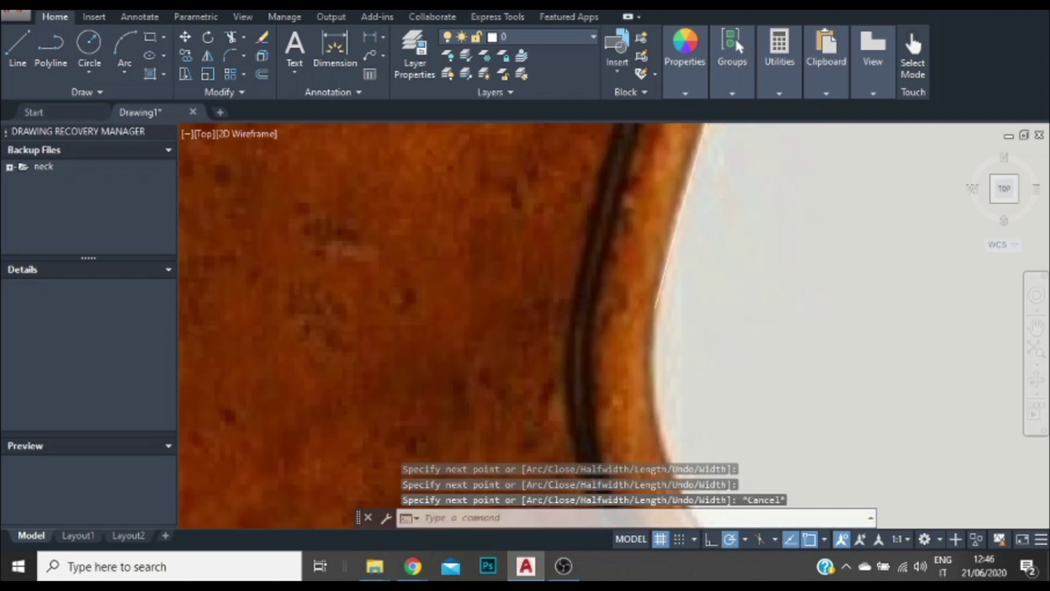
pyautogui.scroll(-5, 759, 226)
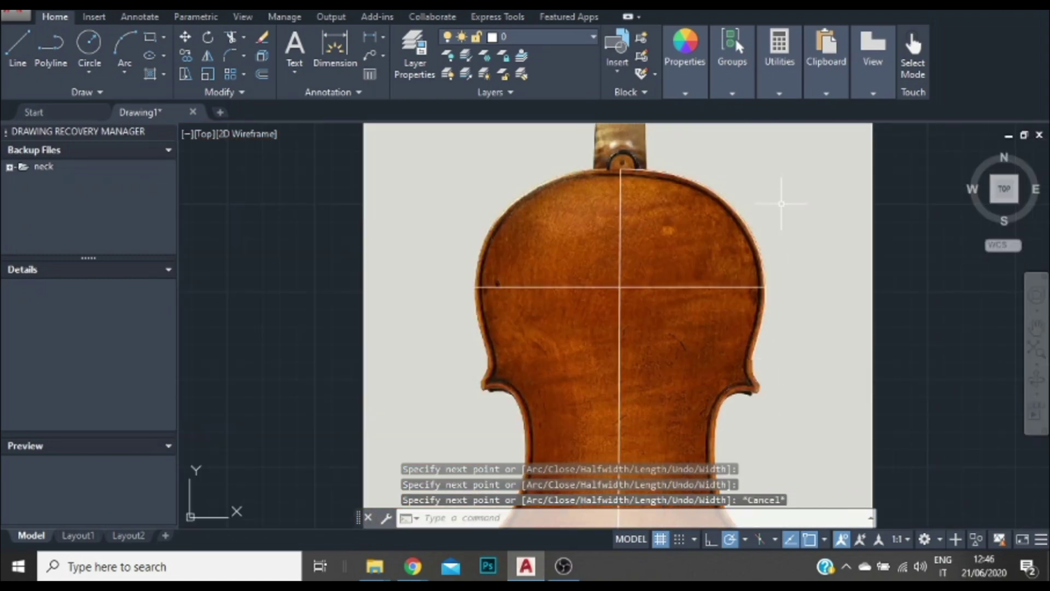
# Apply Spline Fit to the traced upper-bout polyline.
pyautogui.scroll(5, 766, 206)
pyautogui.click(663, 225)
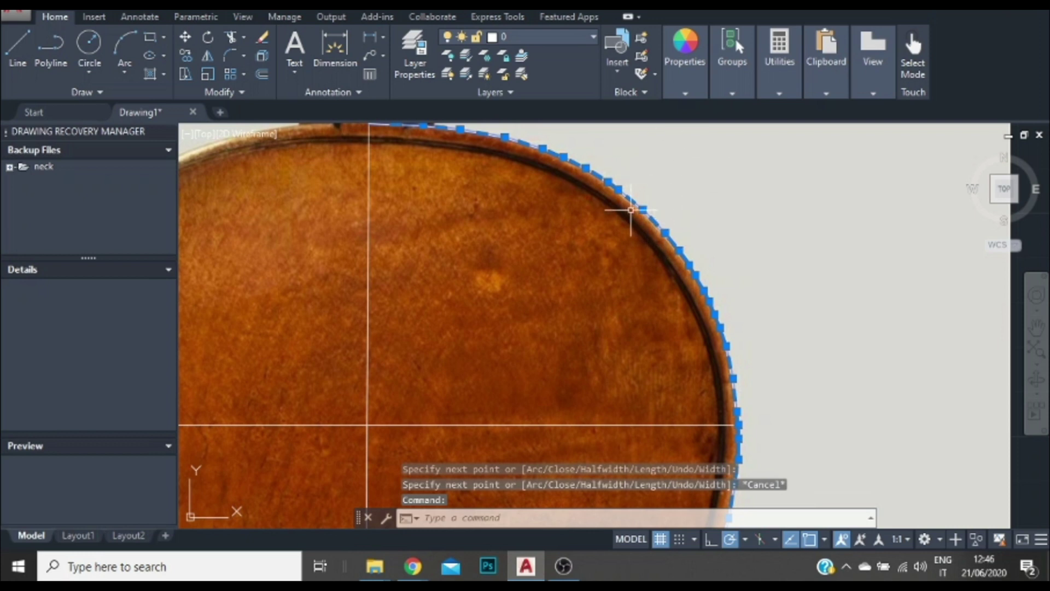
pyautogui.rightClick(643, 211)
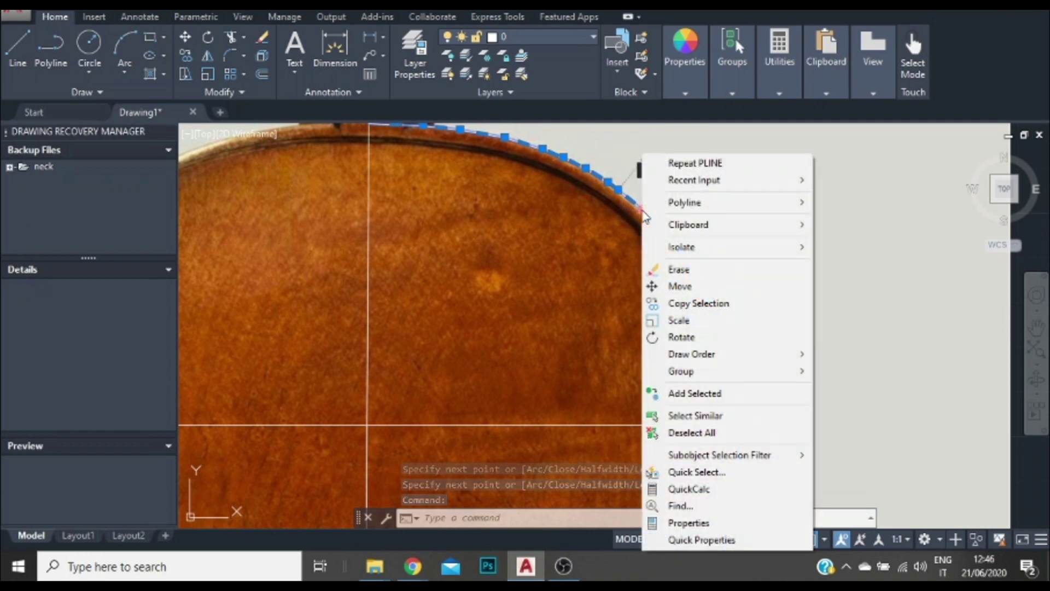
pyautogui.moveTo(672, 208)
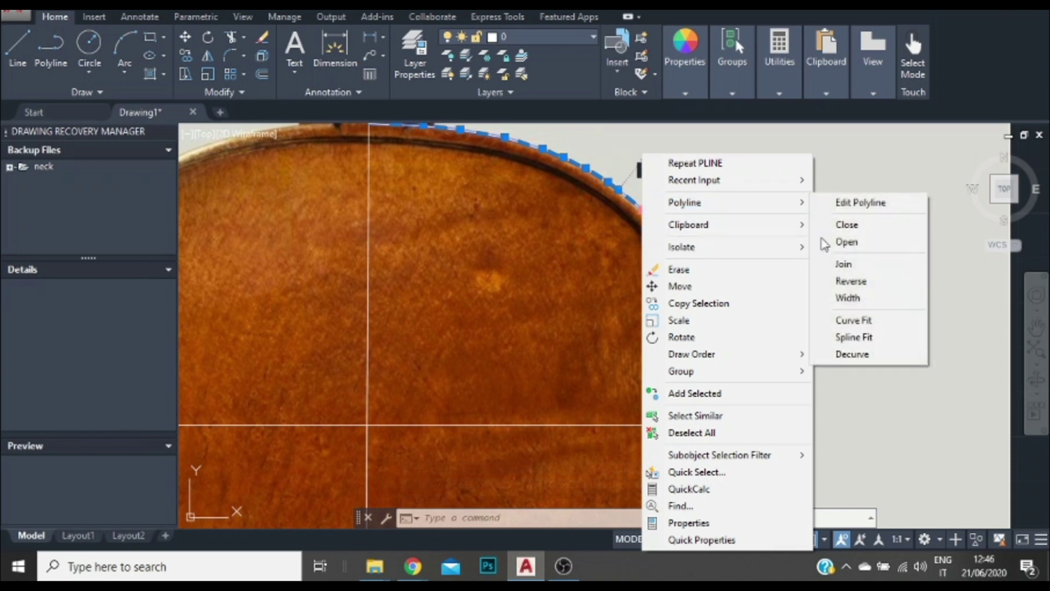
pyautogui.click(854, 337)
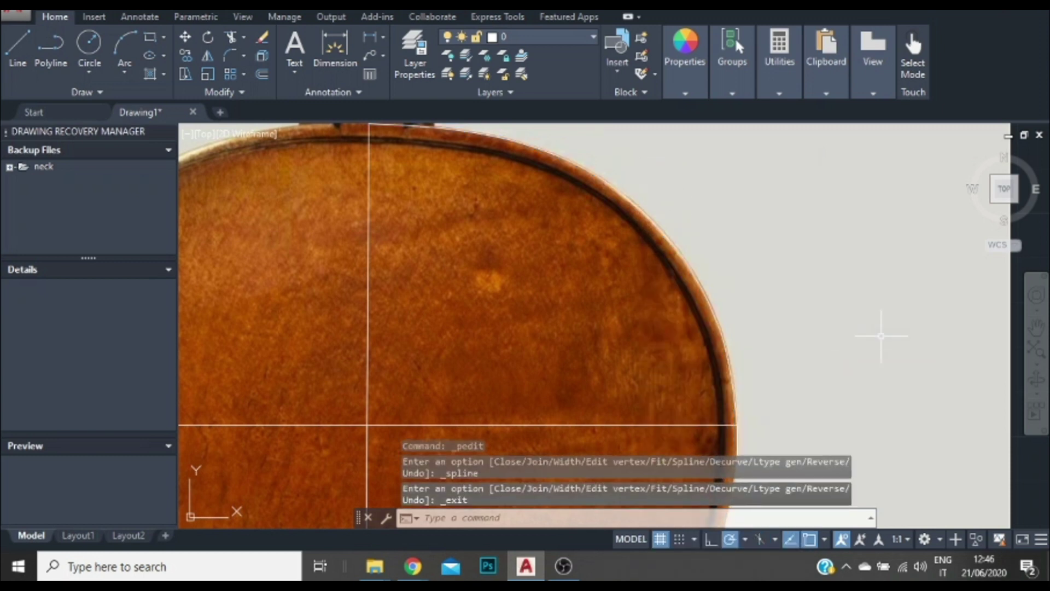
# Examine how closely the spline-fitted outline follows the violin's upper edge beside the neck button.
pyautogui.click(597, 176)
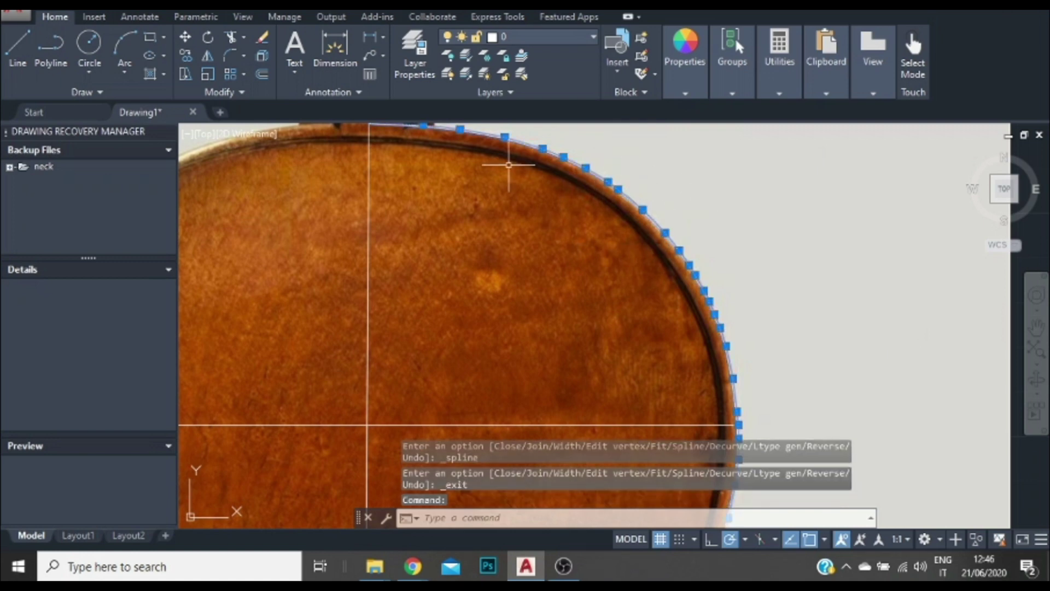
pyautogui.scroll(2, 508, 164)
pyautogui.scroll(-4, 544, 215)
pyautogui.scroll(3, 490, 221)
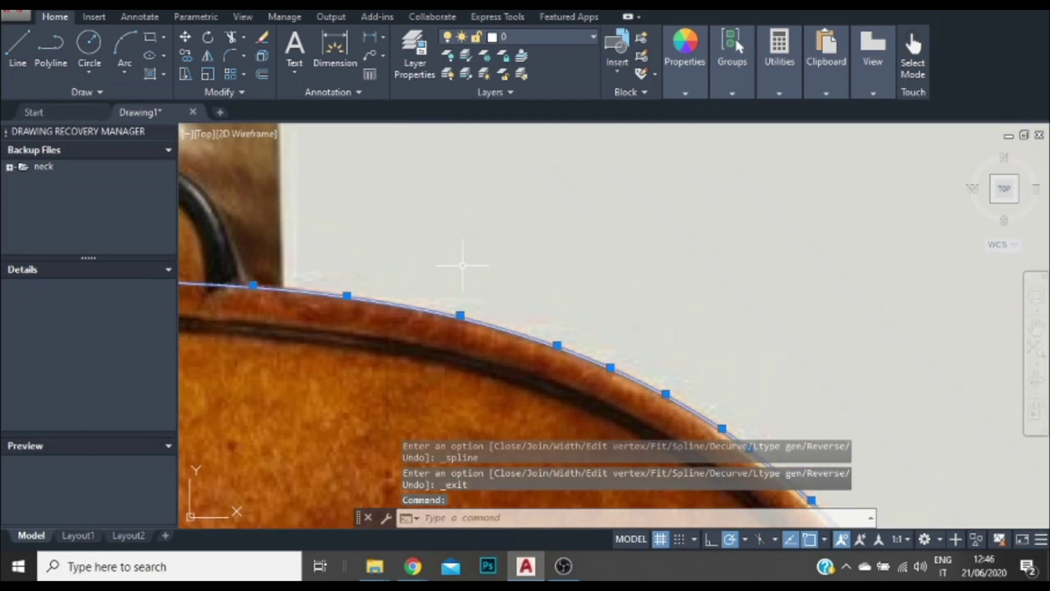
pyautogui.scroll(-2, 378, 375)
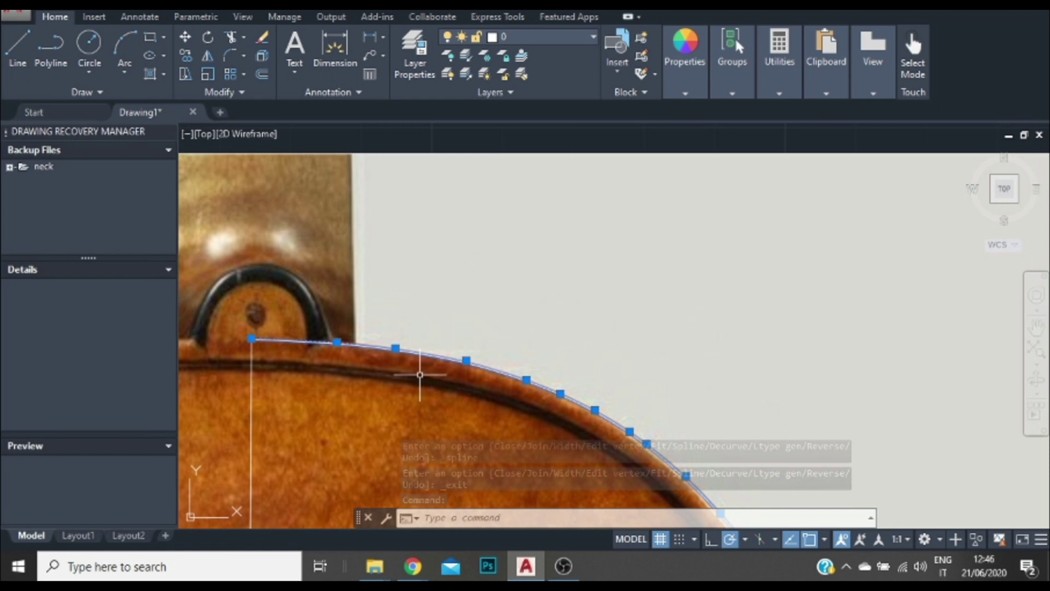
pyautogui.scroll(2, 421, 376)
pyautogui.press('Escape')
pyautogui.click(436, 356)
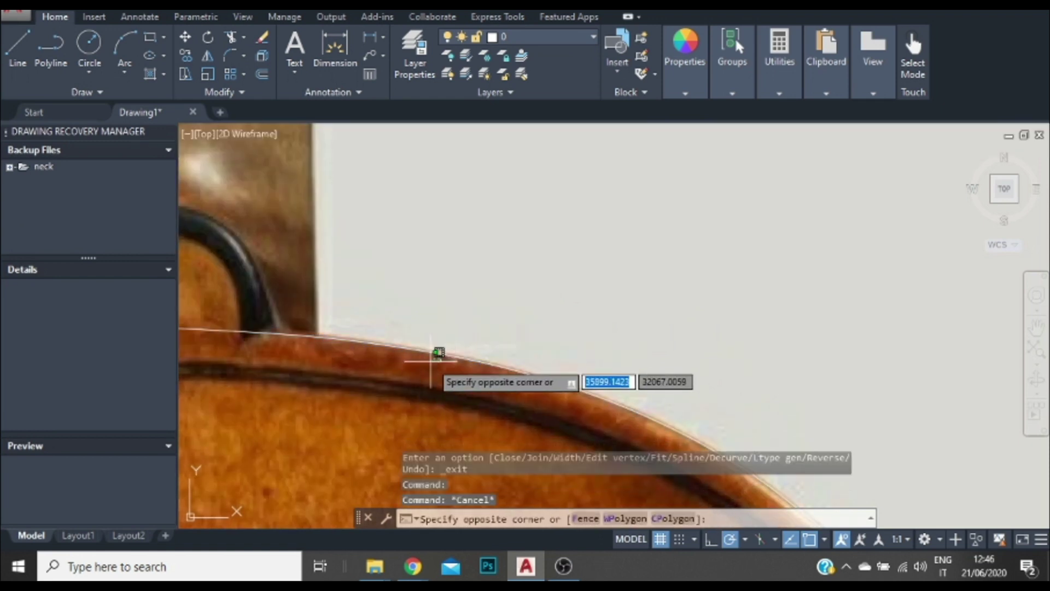
pyautogui.press('Escape')
pyautogui.scroll(2, 394, 367)
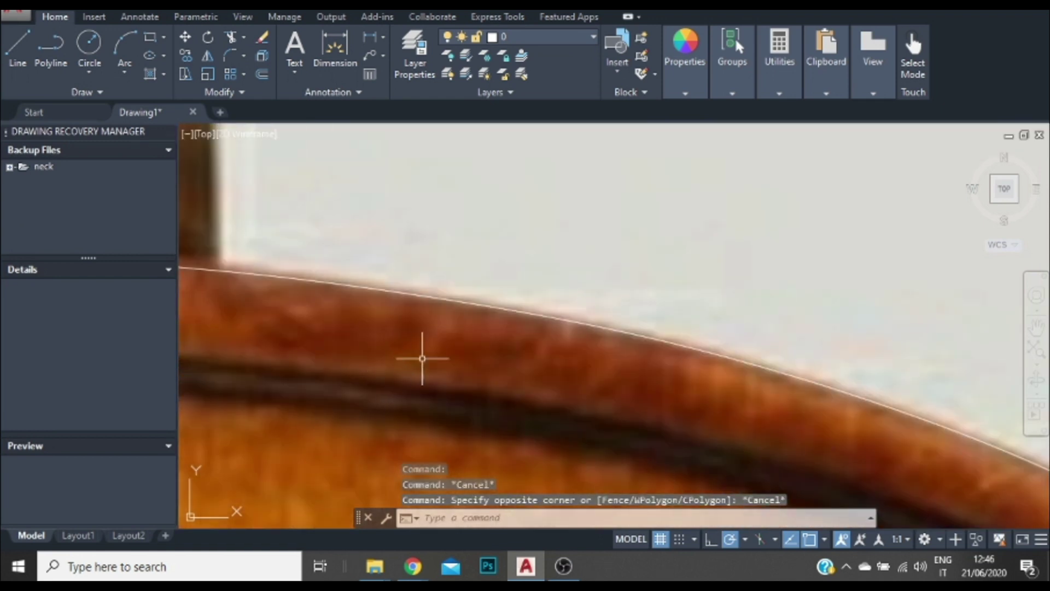
pyautogui.click(634, 331)
pyautogui.click(669, 335)
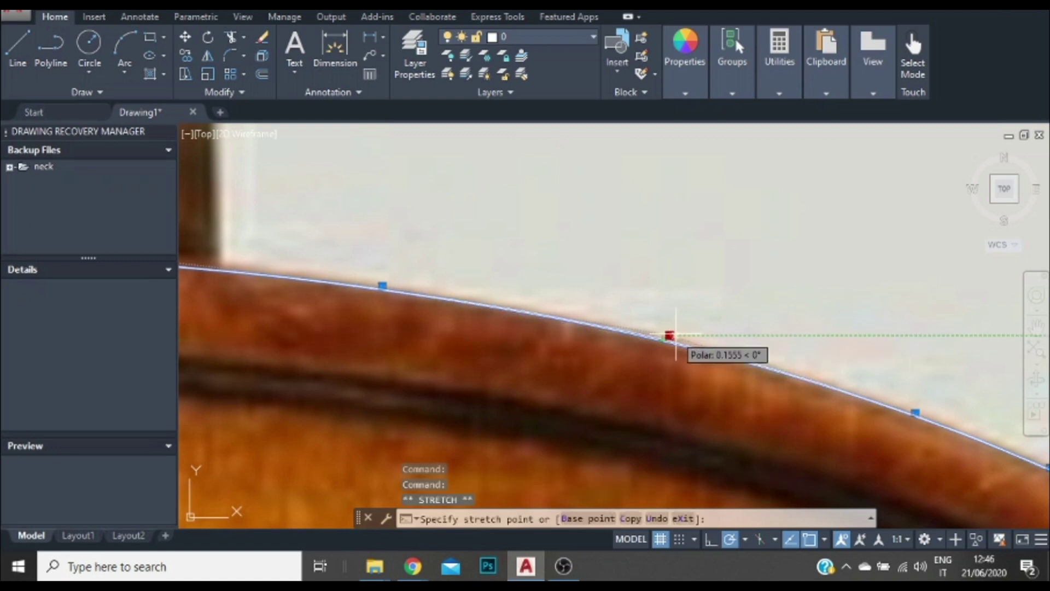
pyautogui.press('Escape')
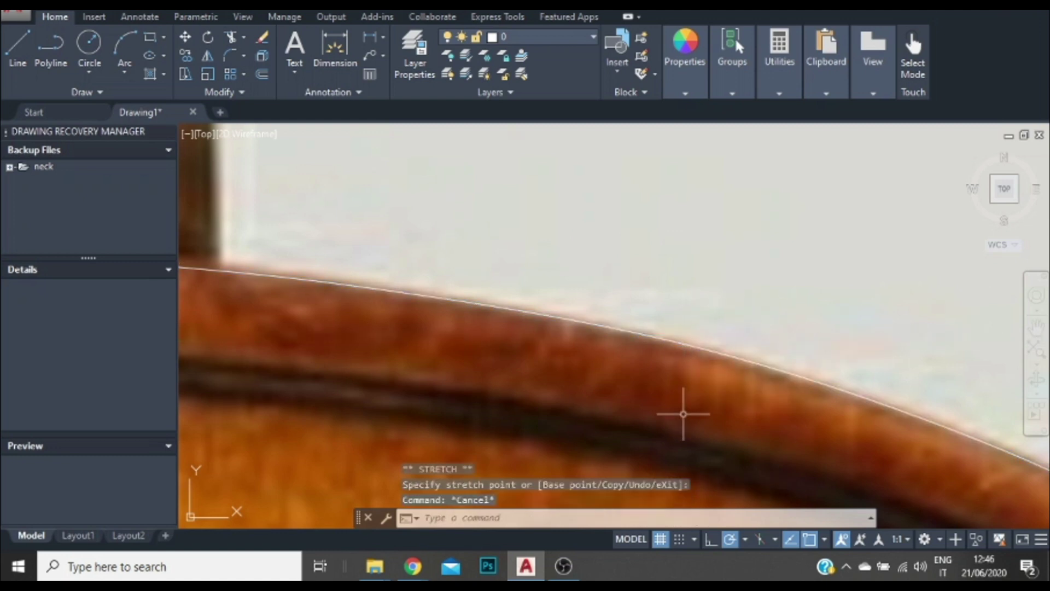
# Start a new polyline at the lower end of the upper-bout outline and place its first vertices along the violin's edge.
pyautogui.scroll(-3, 681, 410)
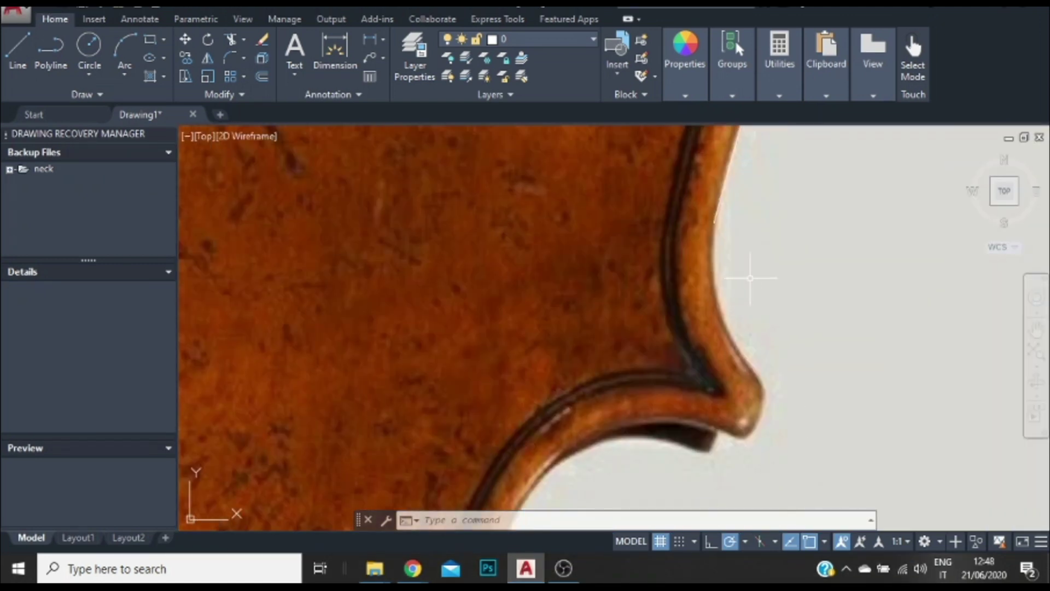
pyautogui.click(51, 49)
pyautogui.scroll(-2, 728, 329)
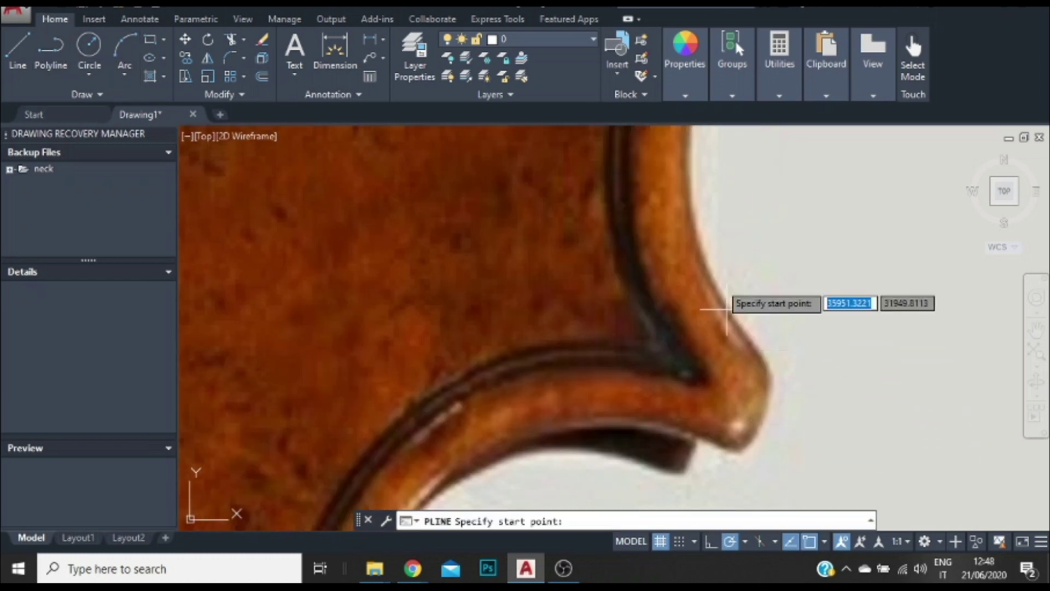
pyautogui.scroll(2, 707, 167)
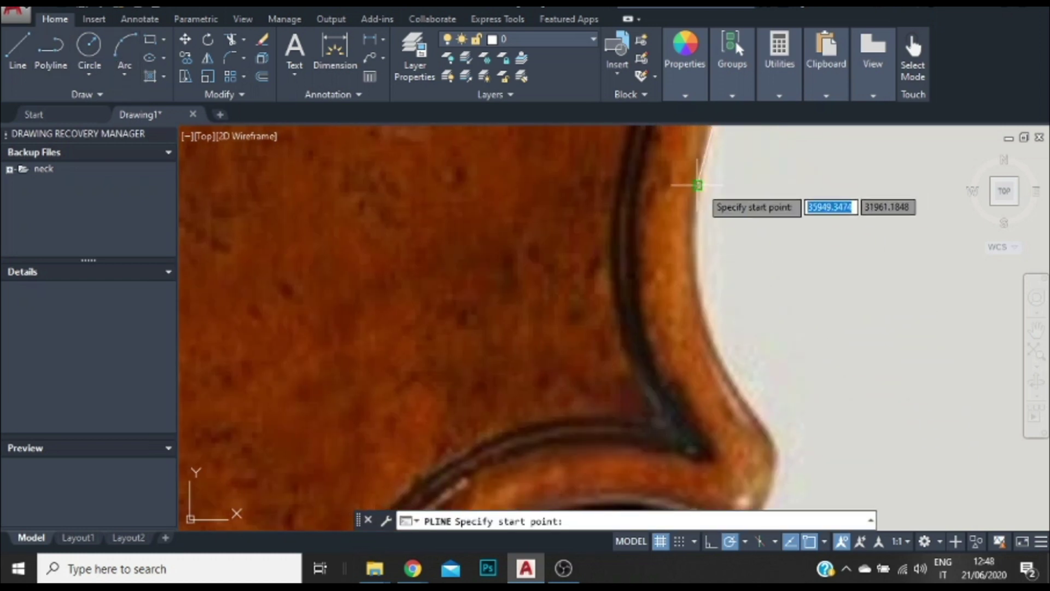
pyautogui.click(697, 187)
pyautogui.scroll(3, 705, 210)
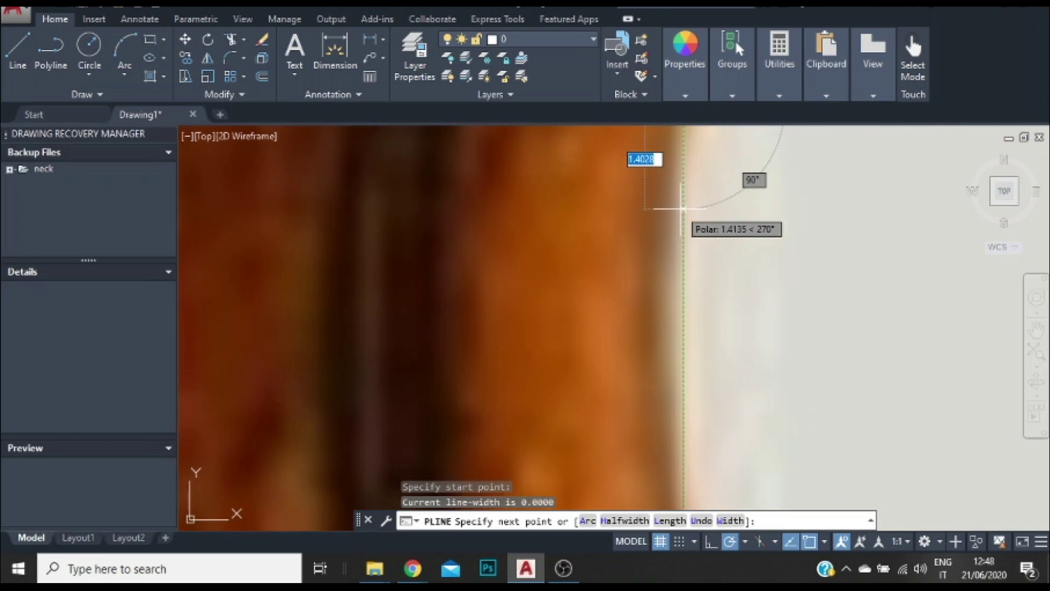
pyautogui.click(668, 210)
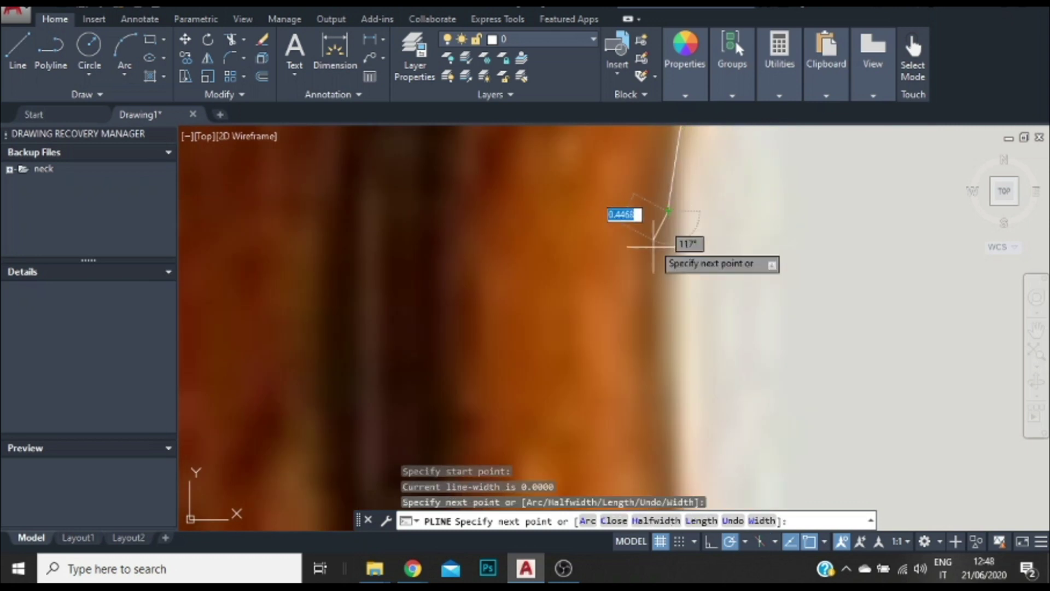
pyautogui.scroll(2, 662, 315)
pyautogui.click(660, 316)
# Continue the polyline down the concave edge above the upper-right corner, placing closely spaced vertices along the curve.
pyautogui.scroll(-1, 638, 429)
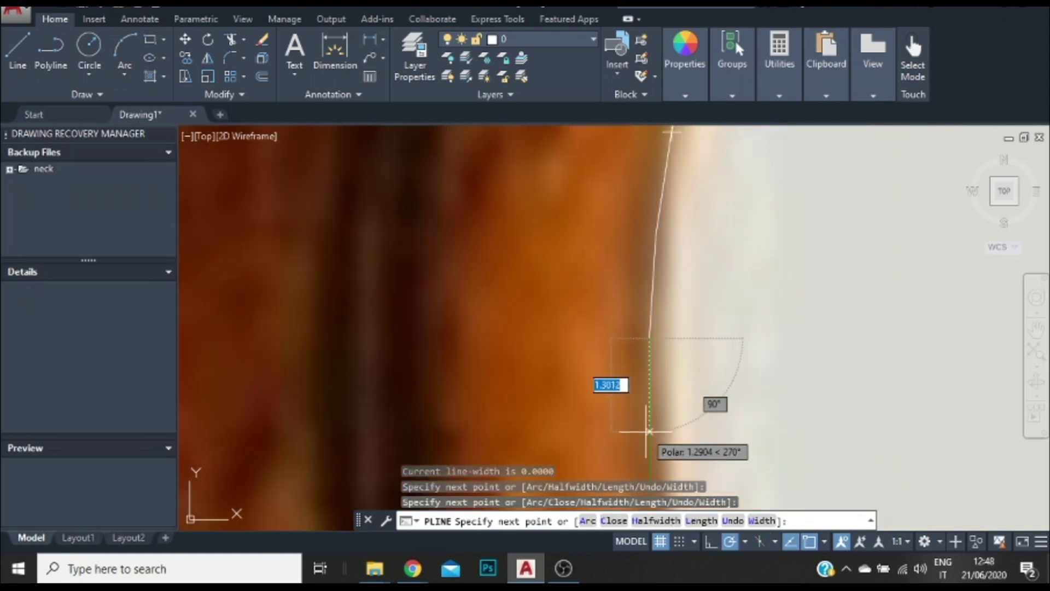
pyautogui.scroll(-2, 673, 421)
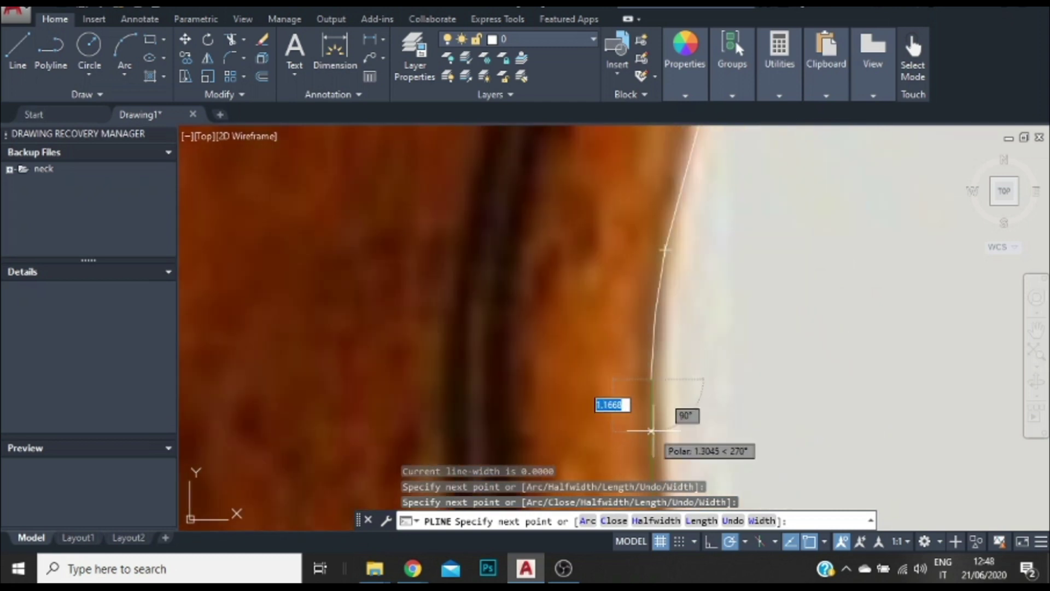
pyautogui.scroll(2, 660, 428)
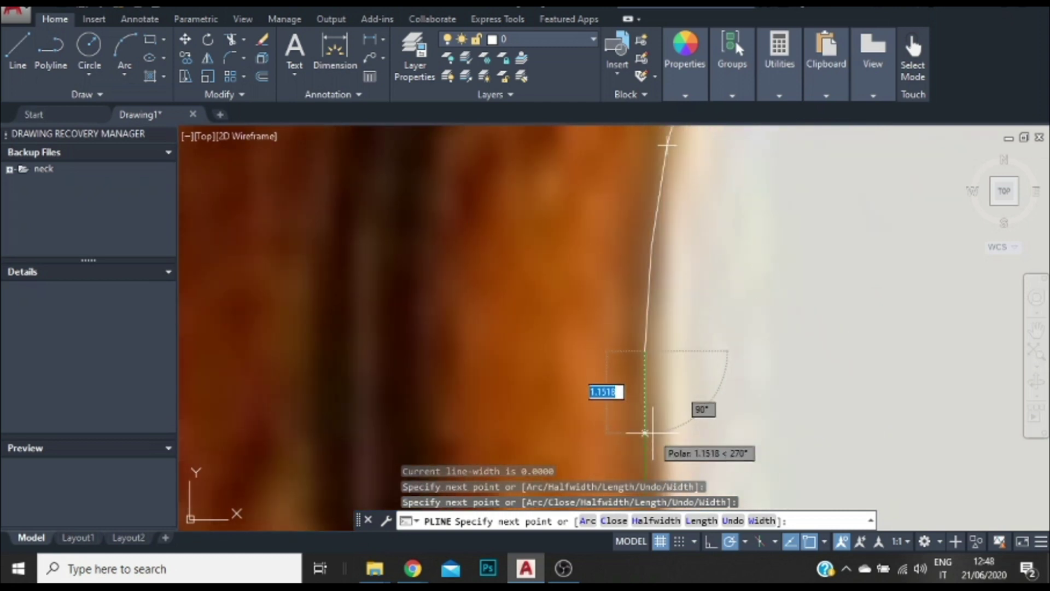
pyautogui.scroll(2, 645, 432)
pyautogui.scroll(-4, 665, 383)
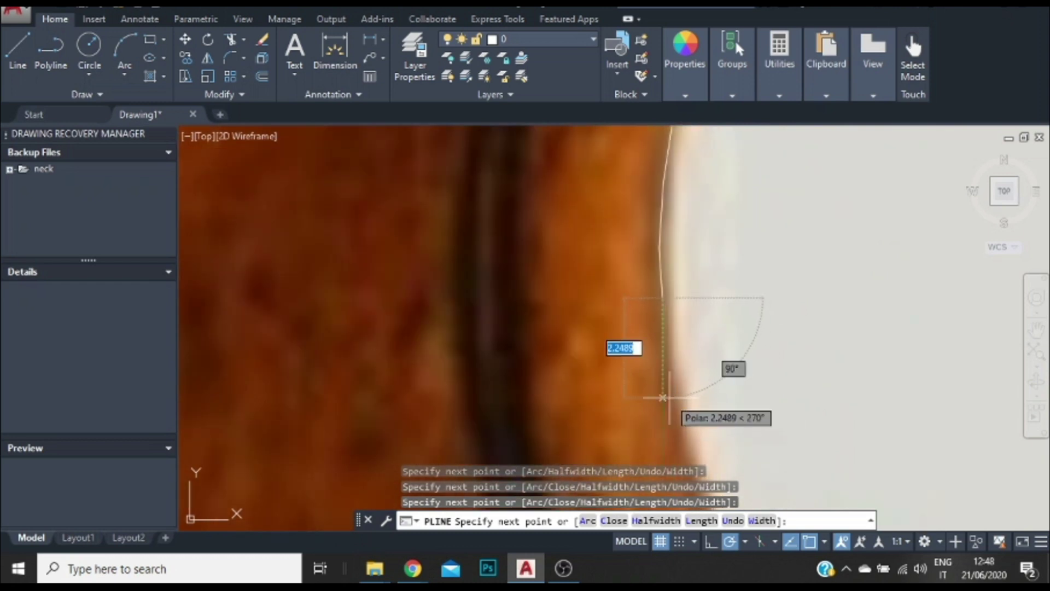
pyautogui.moveTo(672, 394); pyautogui.dragTo(661, 377, button='middle')
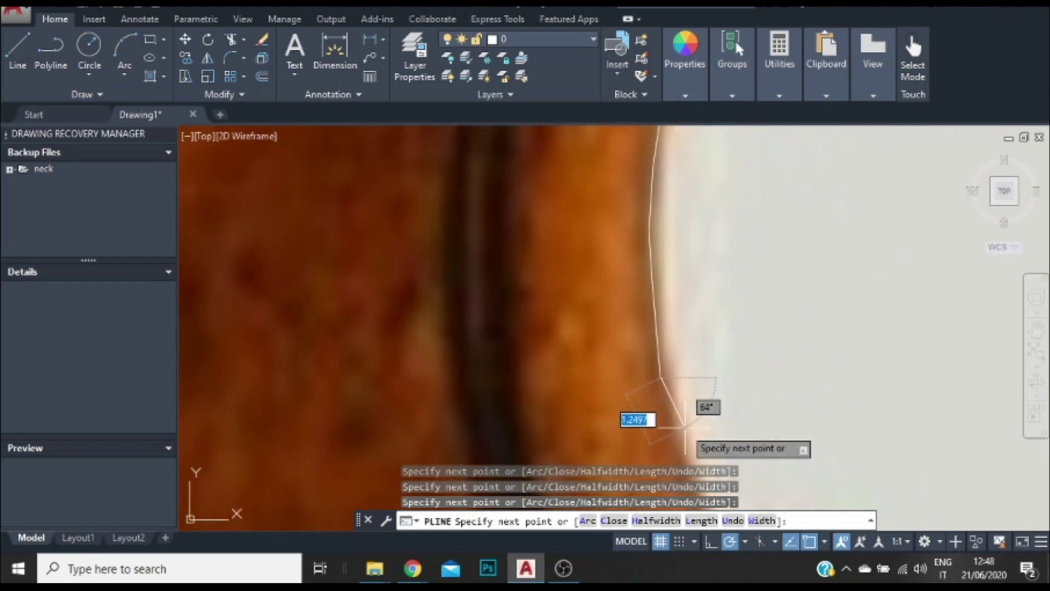
pyautogui.scroll(-2, 674, 436)
pyautogui.scroll(2, 684, 410)
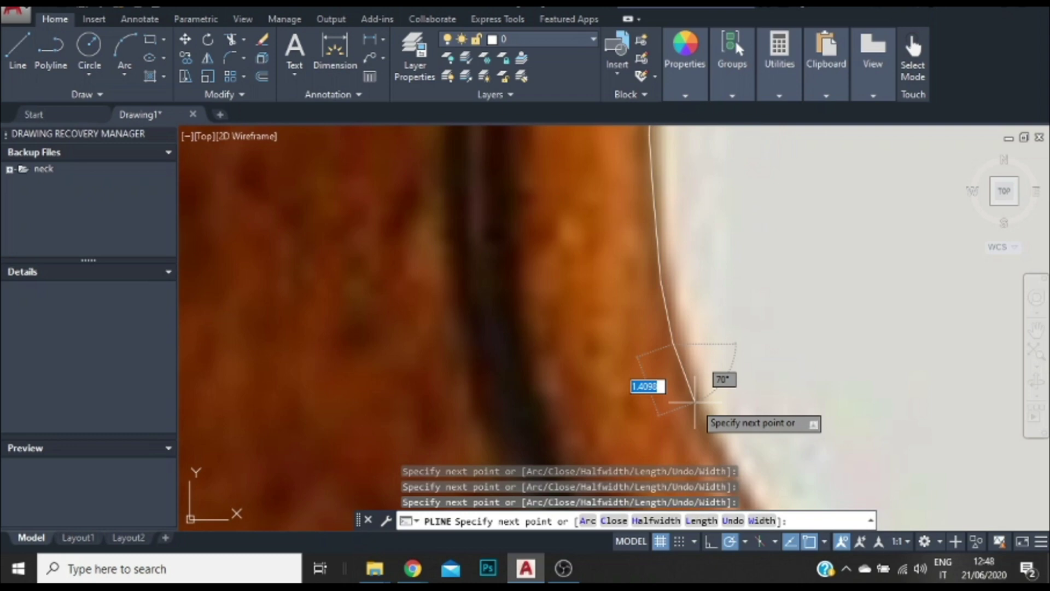
pyautogui.scroll(-2, 695, 407)
pyautogui.scroll(2, 703, 383)
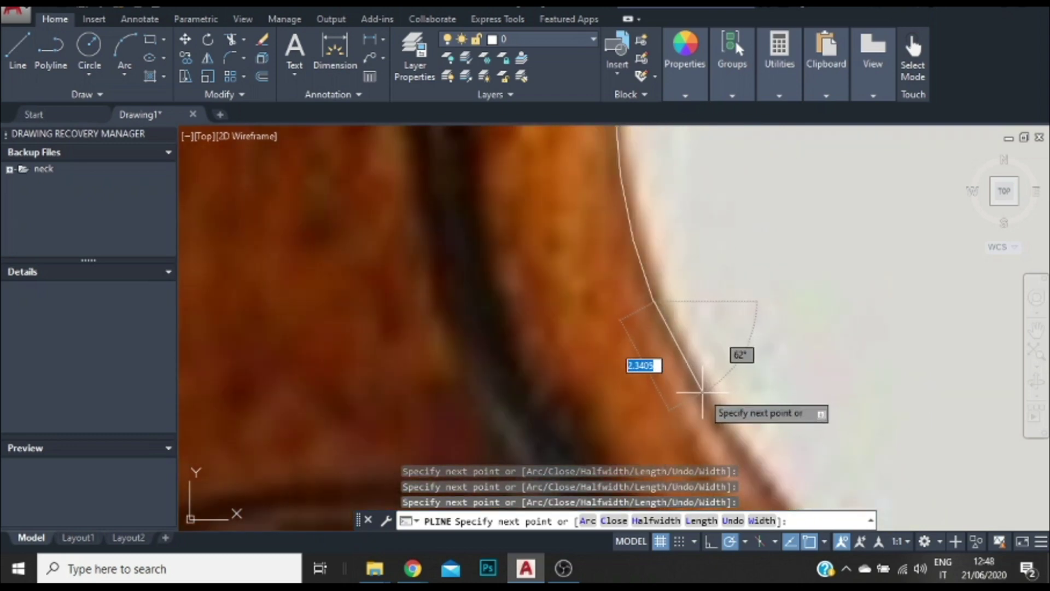
# Extend the polyline along the outward-sloping edge to the start of the corner's rounded tip, and end it there.
pyautogui.scroll(-1, 703, 392)
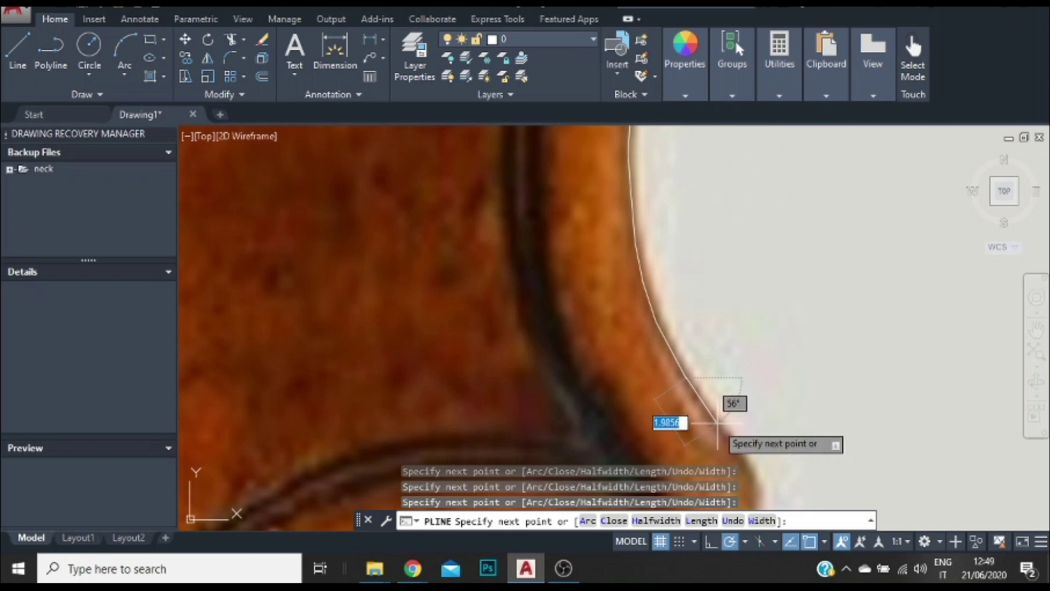
pyautogui.scroll(-1, 706, 411)
pyautogui.scroll(1, 727, 421)
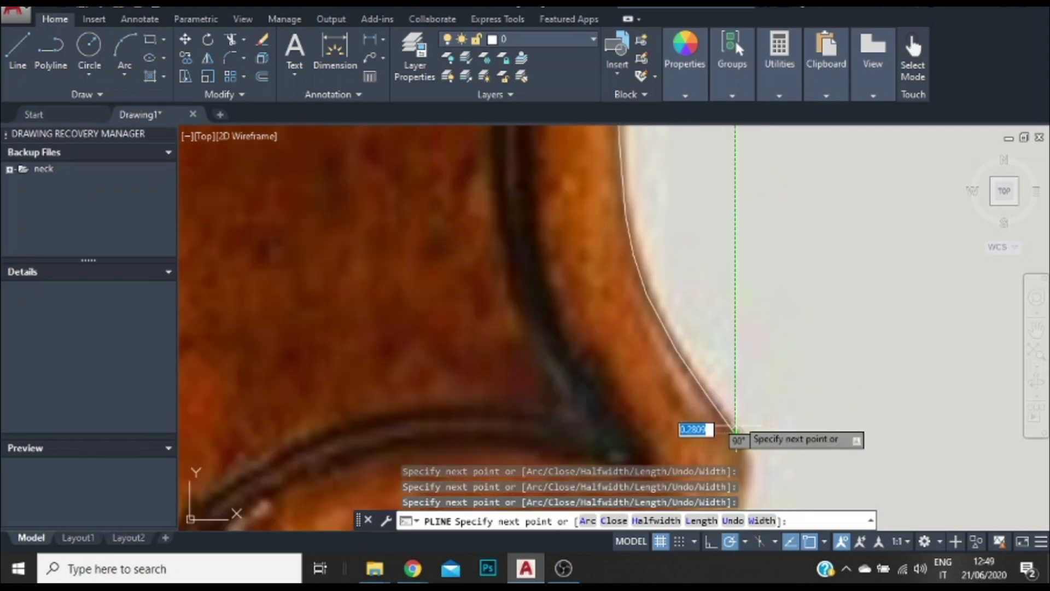
pyautogui.scroll(-1, 734, 429)
pyautogui.scroll(1, 734, 429)
pyautogui.scroll(1, 746, 420)
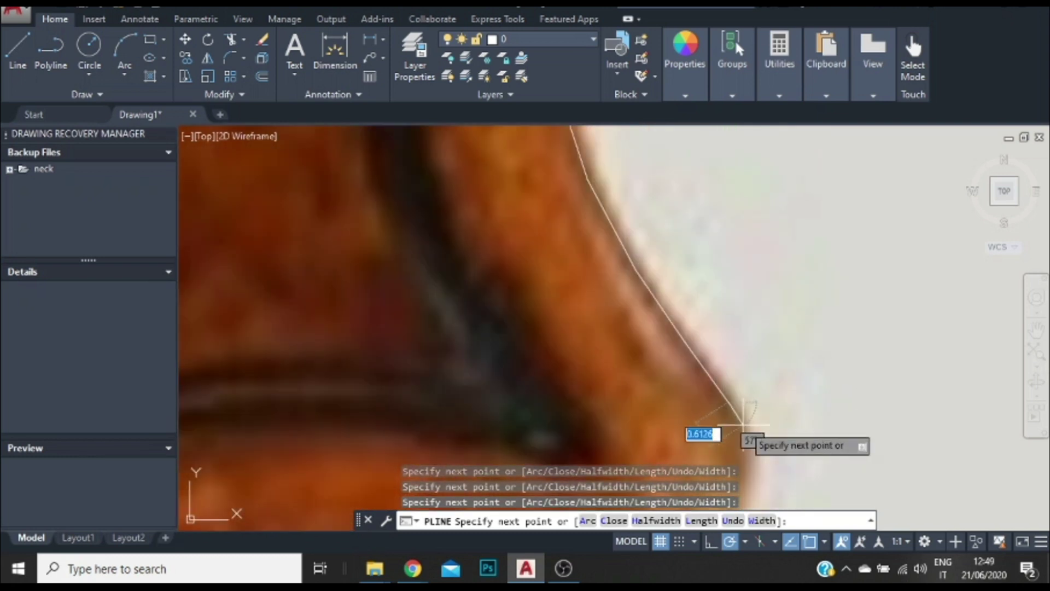
pyautogui.press('Escape')
# Apply Spline Fit to the new polyline running down to the upper-right corner.
pyautogui.scroll(-2, 792, 356)
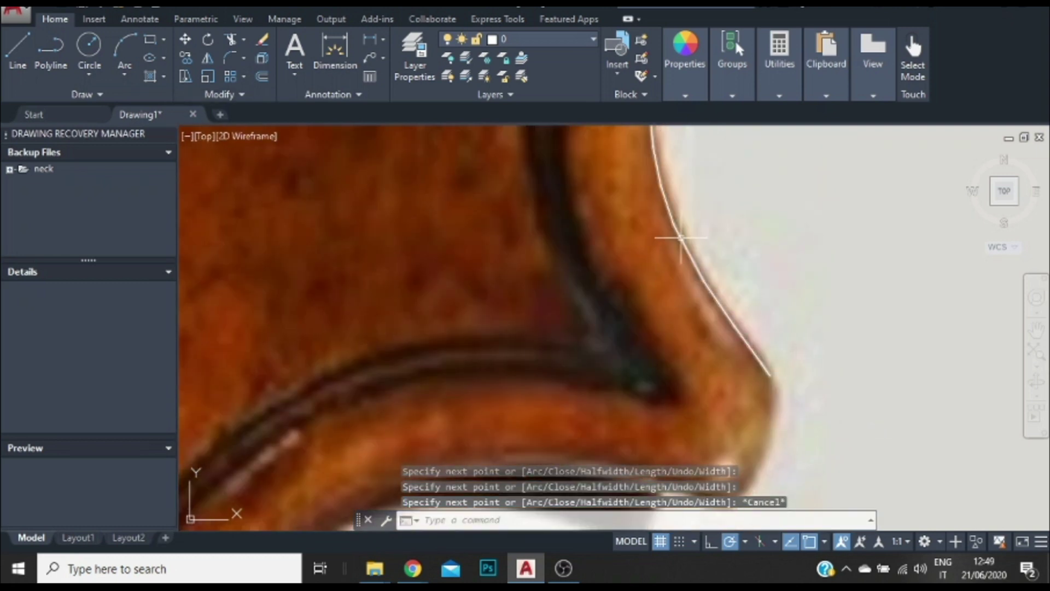
pyautogui.click(682, 238)
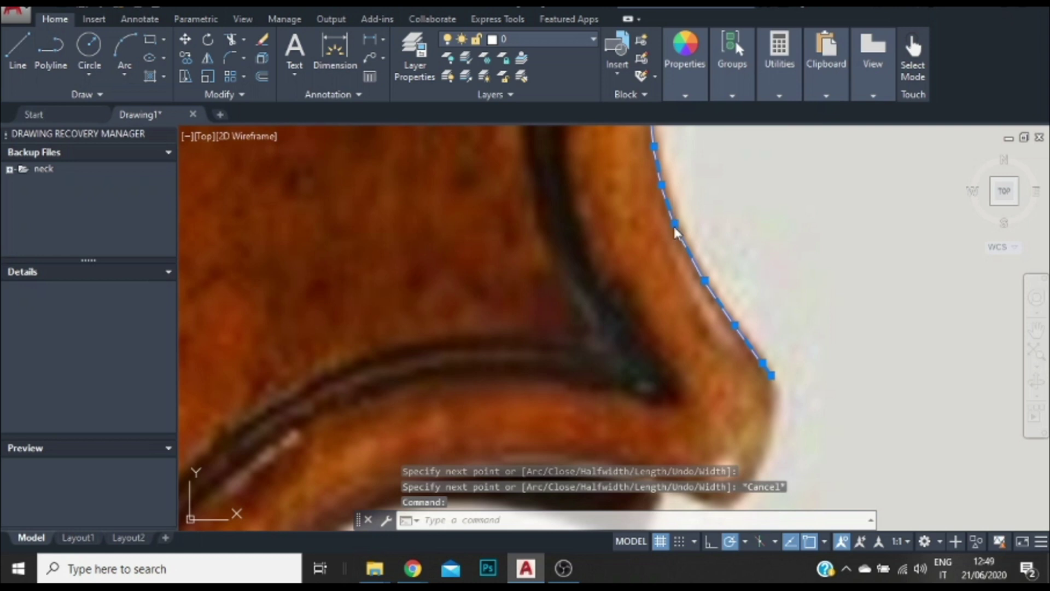
pyautogui.rightClick(675, 224)
pyautogui.moveTo(711, 211)
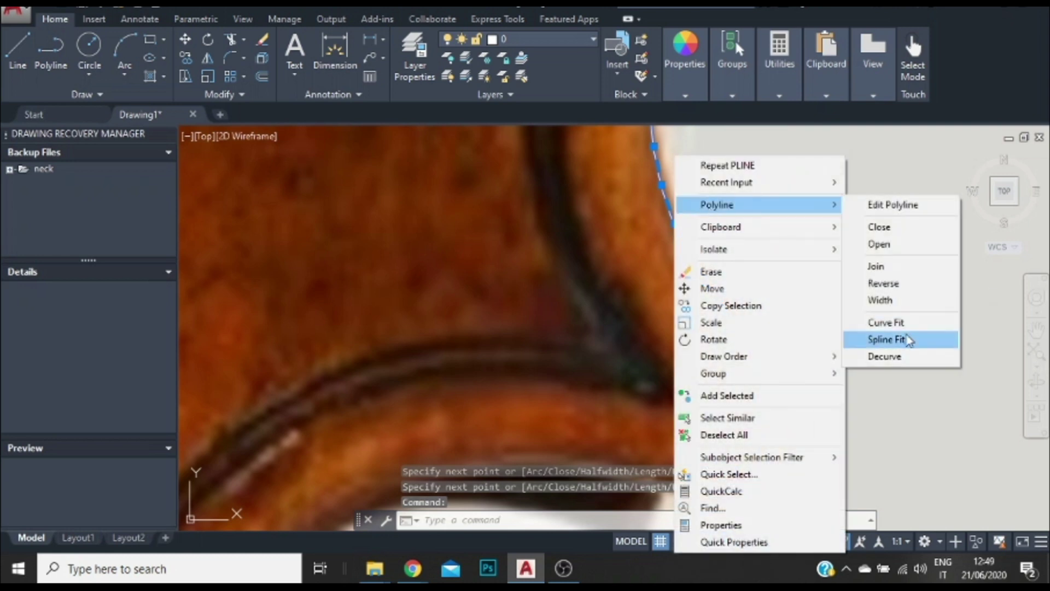
pyautogui.click(886, 339)
pyautogui.scroll(-4, 700, 280)
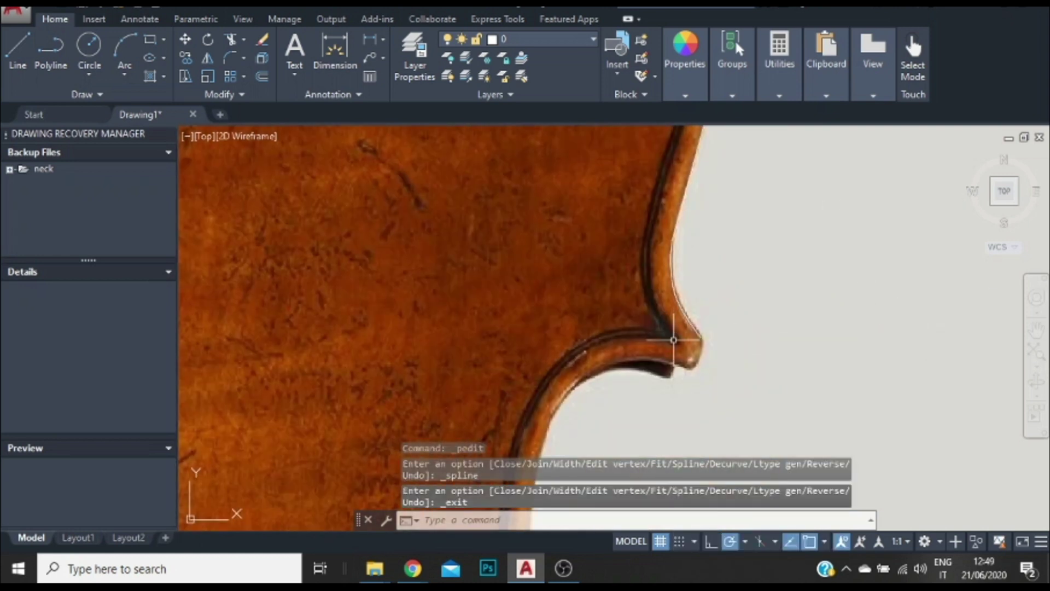
# Stretch the upper vertices of the corner polyline slightly outward so the curve follows the violin's edge just below its start.
pyautogui.scroll(5, 669, 224)
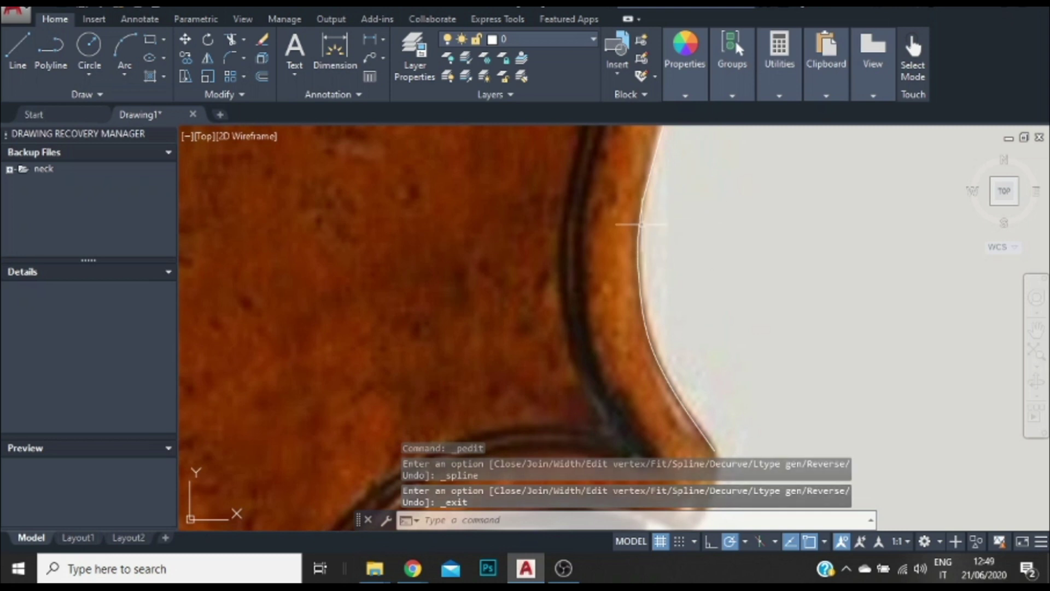
pyautogui.click(641, 206)
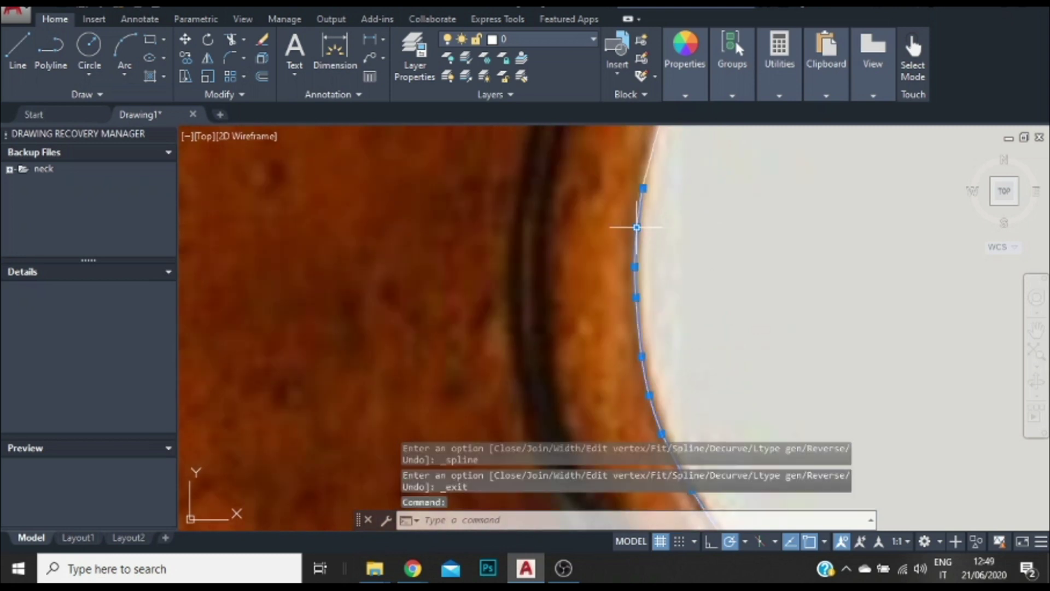
pyautogui.click(636, 297)
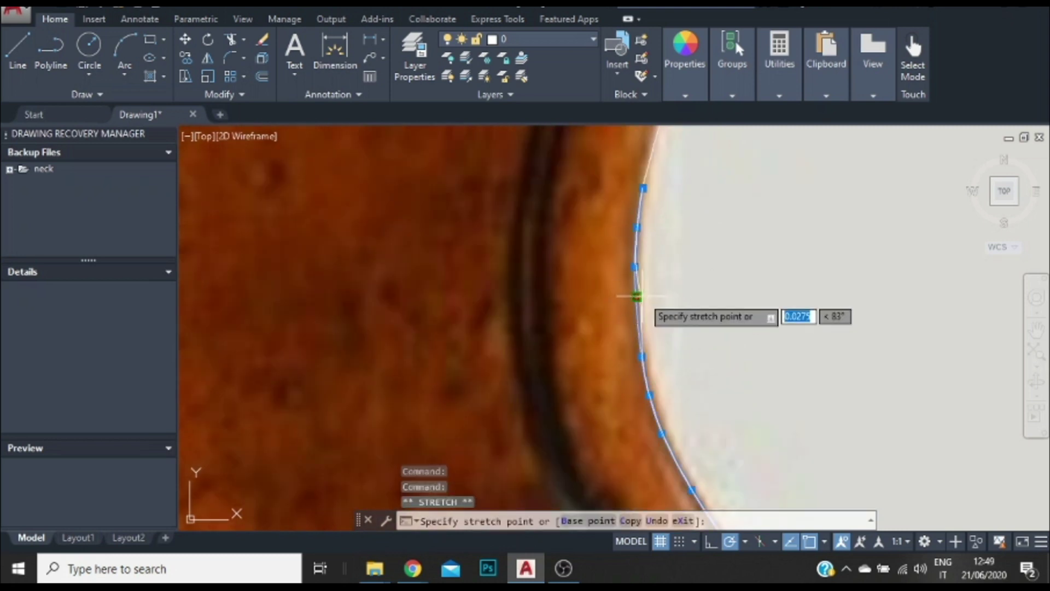
pyautogui.scroll(2, 635, 295)
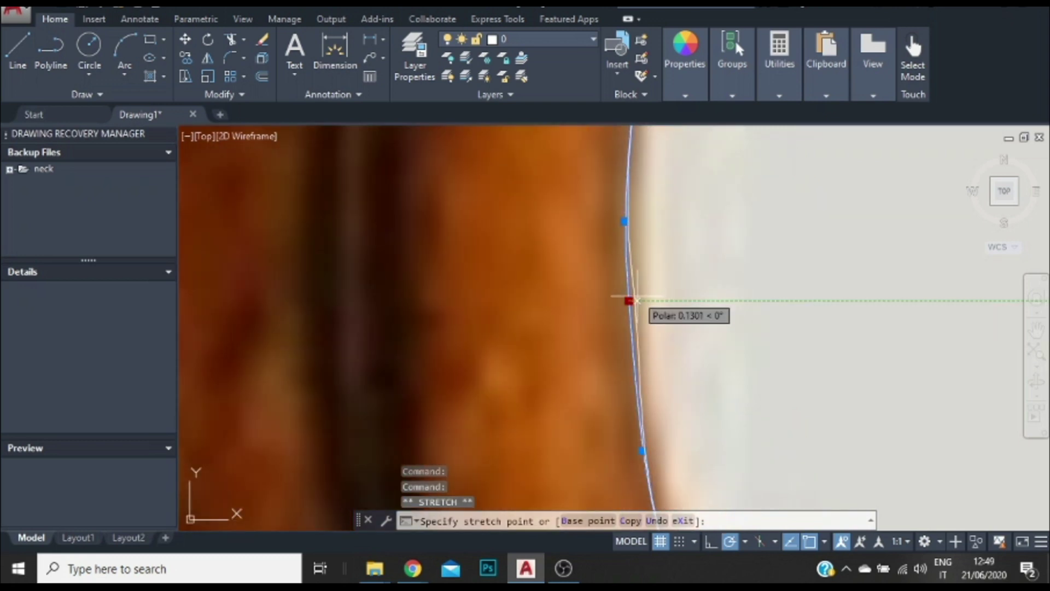
pyautogui.click(630, 298)
pyautogui.click(625, 221)
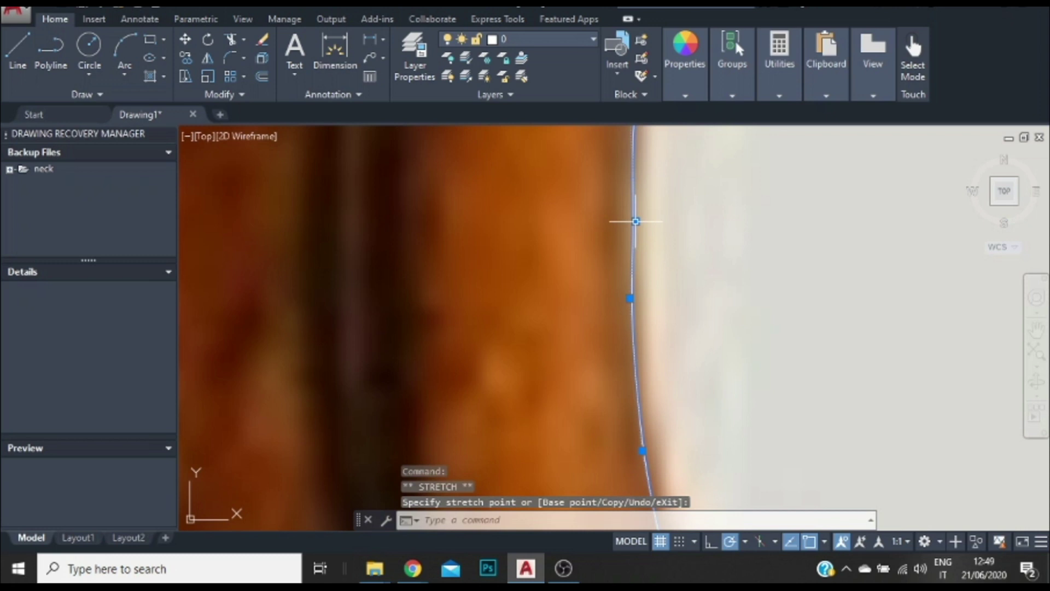
pyautogui.scroll(-2, 633, 219)
pyautogui.scroll(2, 605, 246)
pyautogui.click(602, 238)
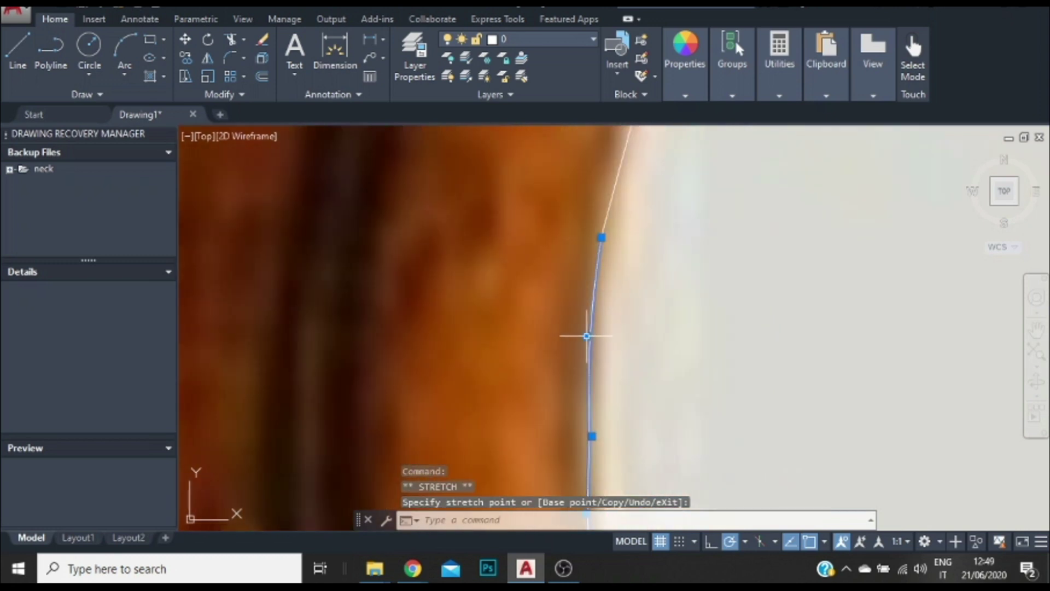
pyautogui.click(586, 336)
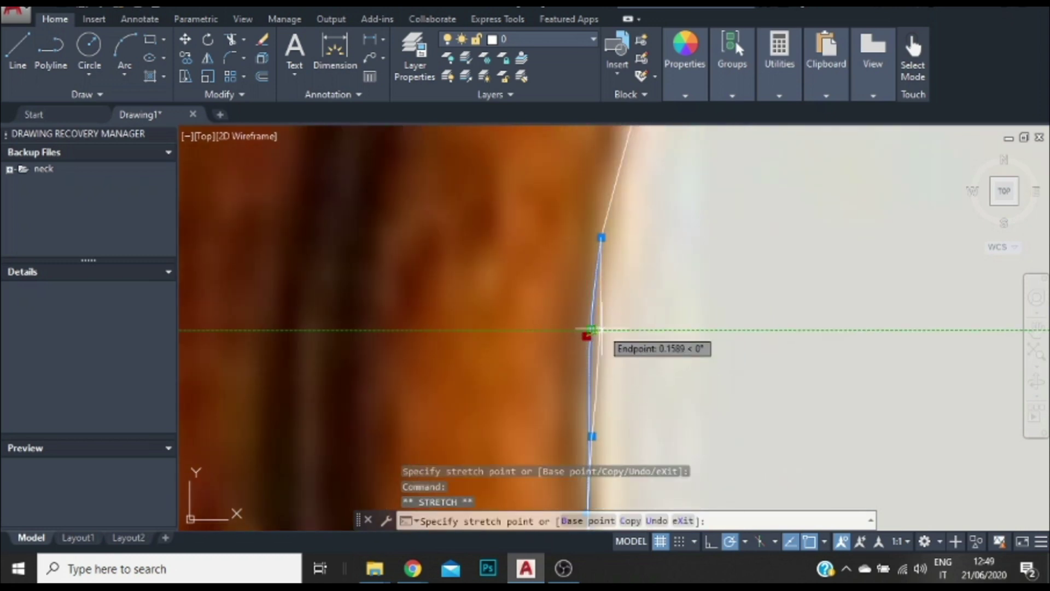
pyautogui.click(596, 330)
# Move the meeting point of the upper-bout outline and the corner polyline slightly down along the violin's edge.
pyautogui.click(601, 238)
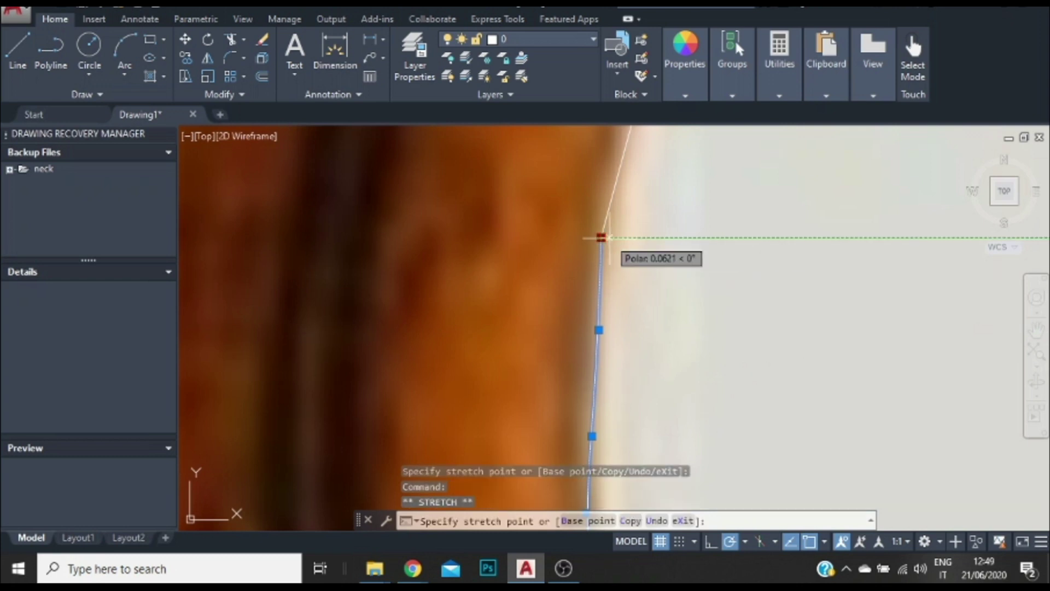
pyautogui.press('Escape')
pyautogui.click(596, 270)
pyautogui.click(597, 274)
pyautogui.click(605, 274)
pyautogui.click(605, 274)
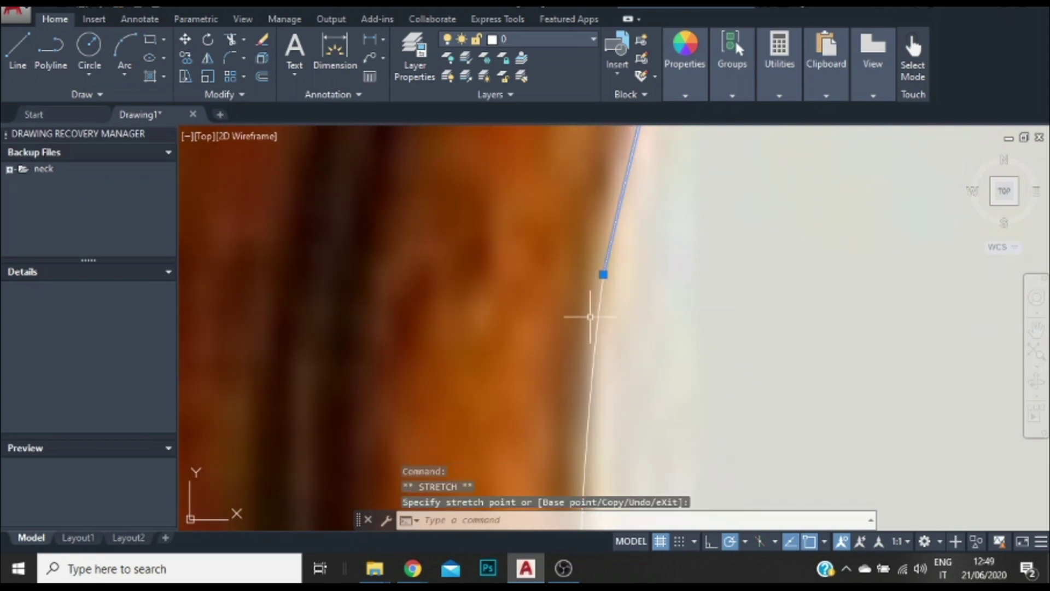
pyautogui.press('Escape')
# Stretch two vertices of the corner polyline outward onto the violin's edge, where the concave curve turns towards the corner.
pyautogui.scroll(-6, 554, 287)
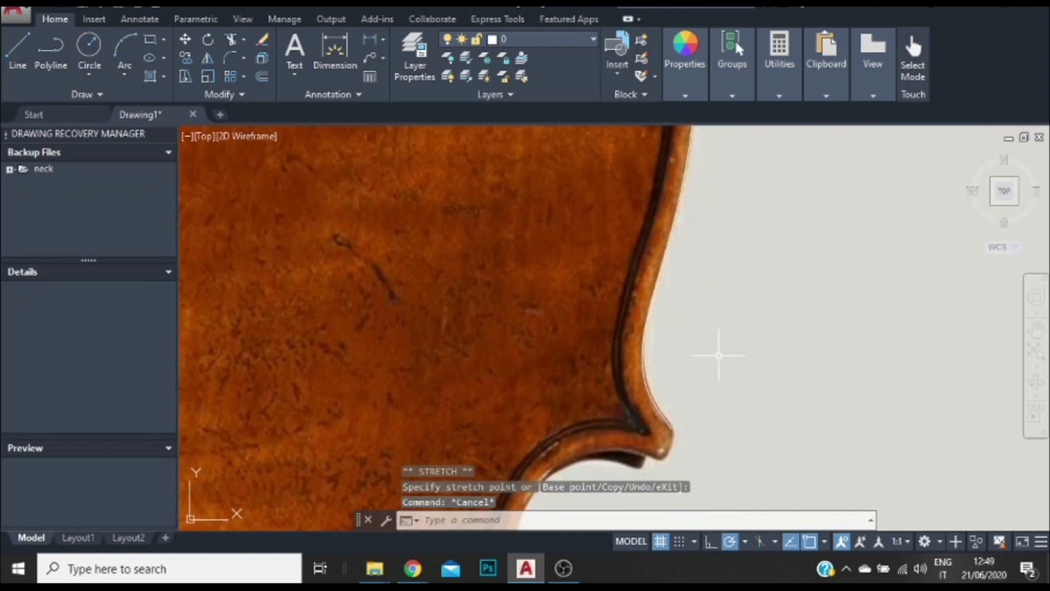
pyautogui.scroll(5, 602, 359)
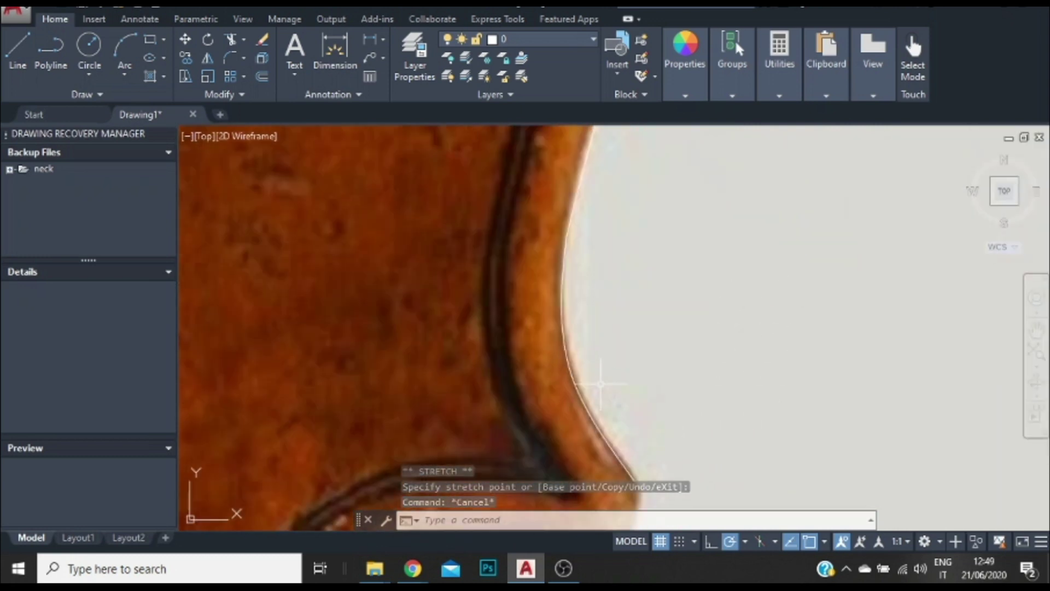
pyautogui.scroll(3, 605, 411)
pyautogui.click(535, 288)
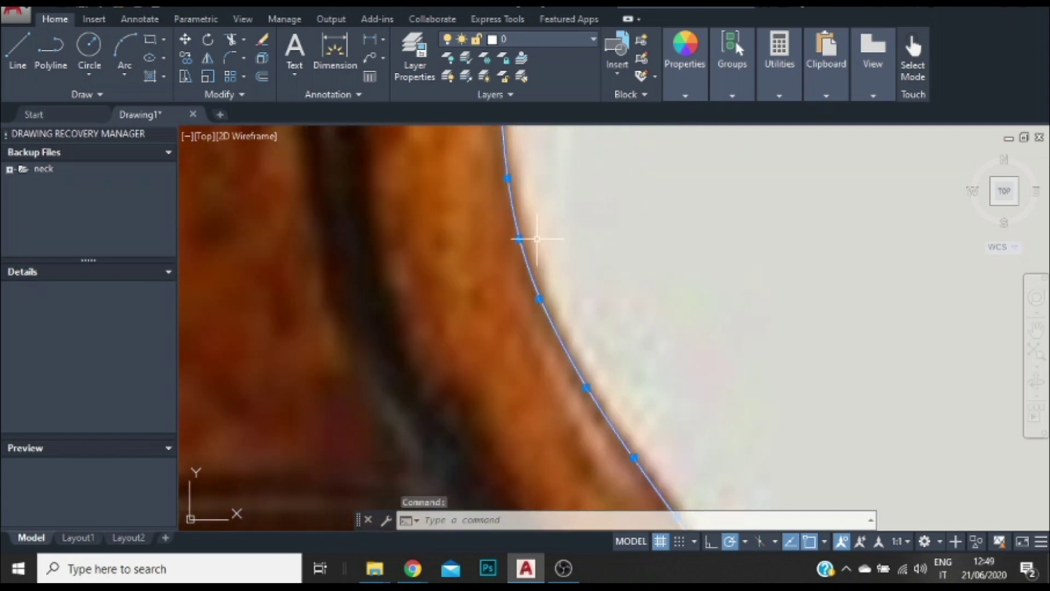
pyautogui.click(518, 238)
pyautogui.click(530, 239)
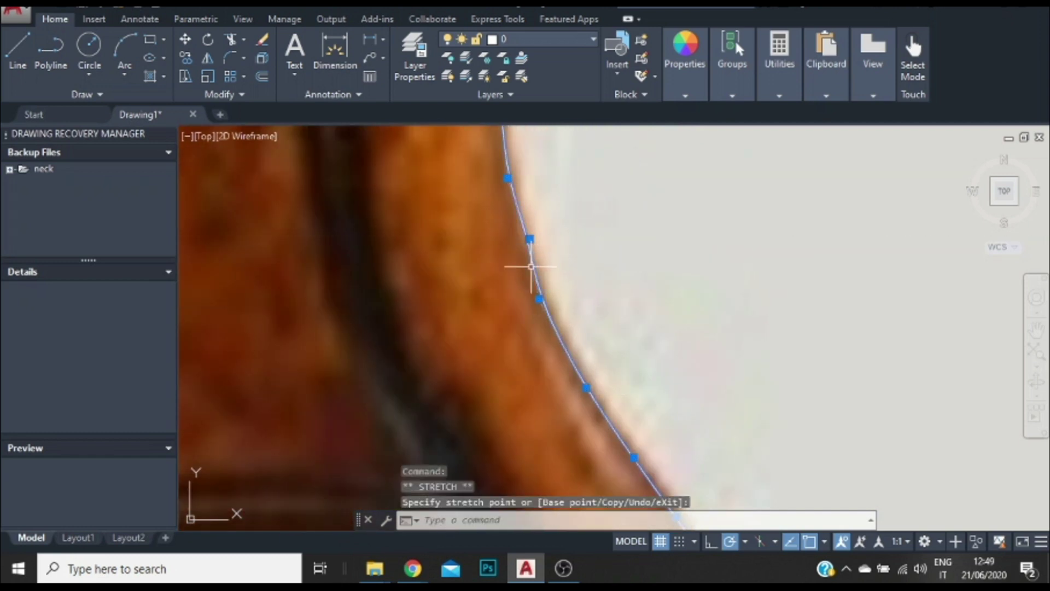
pyautogui.click(539, 299)
pyautogui.click(544, 299)
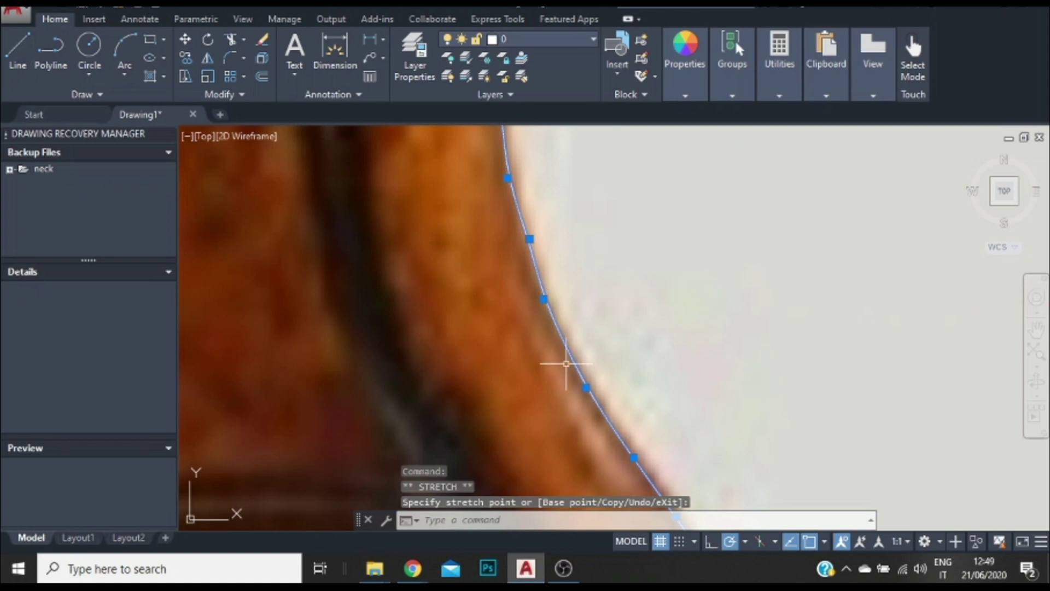
# Stretch two lower vertices of the corner polyline up along the violin's edge, where the concave curve runs towards the corner tip.
pyautogui.click(585, 387)
pyautogui.click(582, 374)
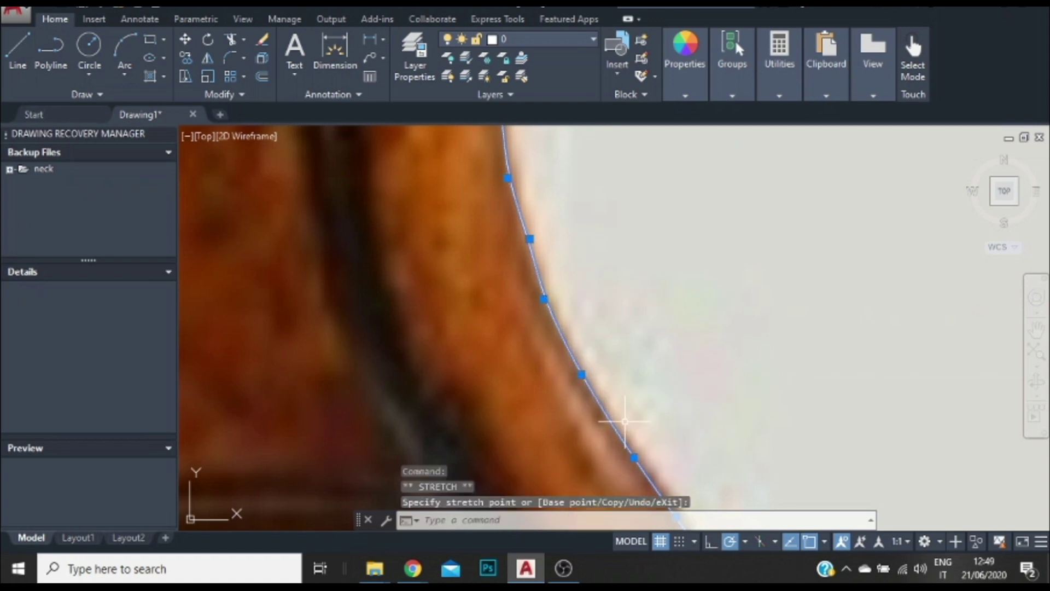
pyautogui.scroll(-3, 646, 452)
pyautogui.scroll(4, 703, 394)
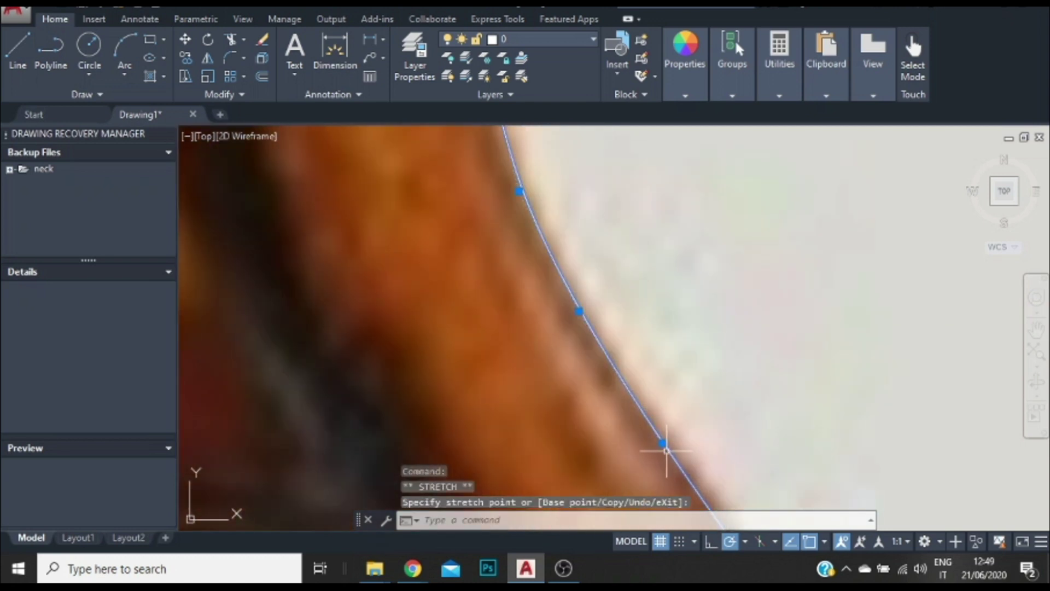
pyautogui.click(676, 432)
pyautogui.click(663, 443)
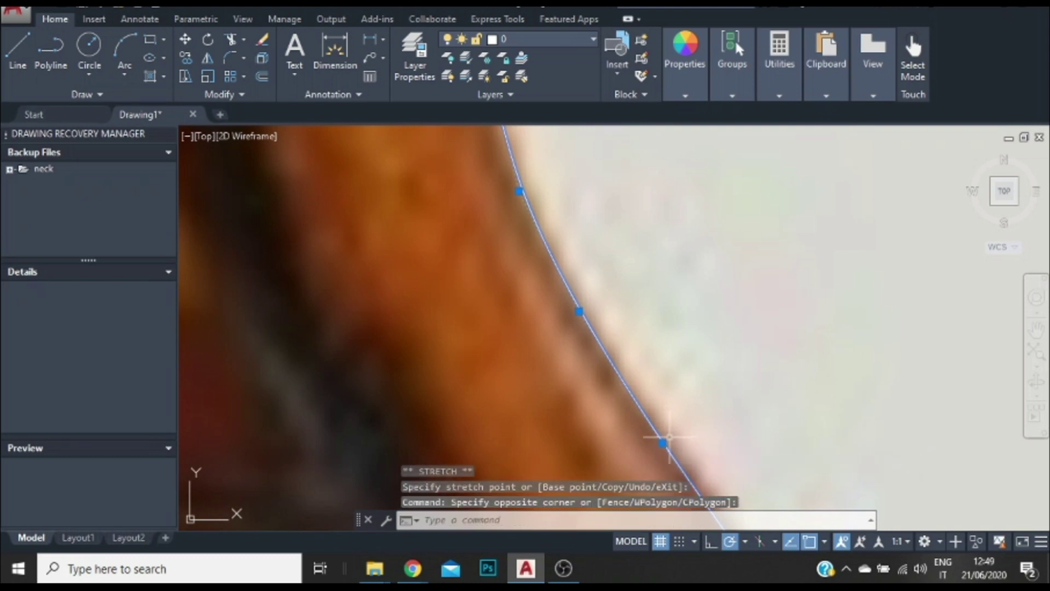
pyautogui.click(665, 434)
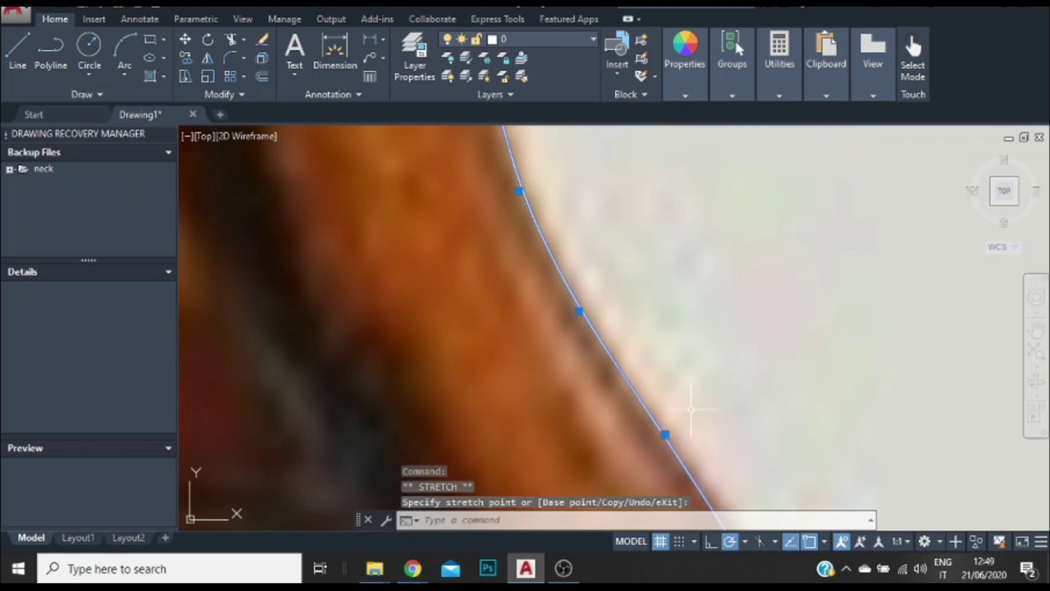
pyautogui.scroll(-2, 704, 392)
pyautogui.scroll(3, 621, 280)
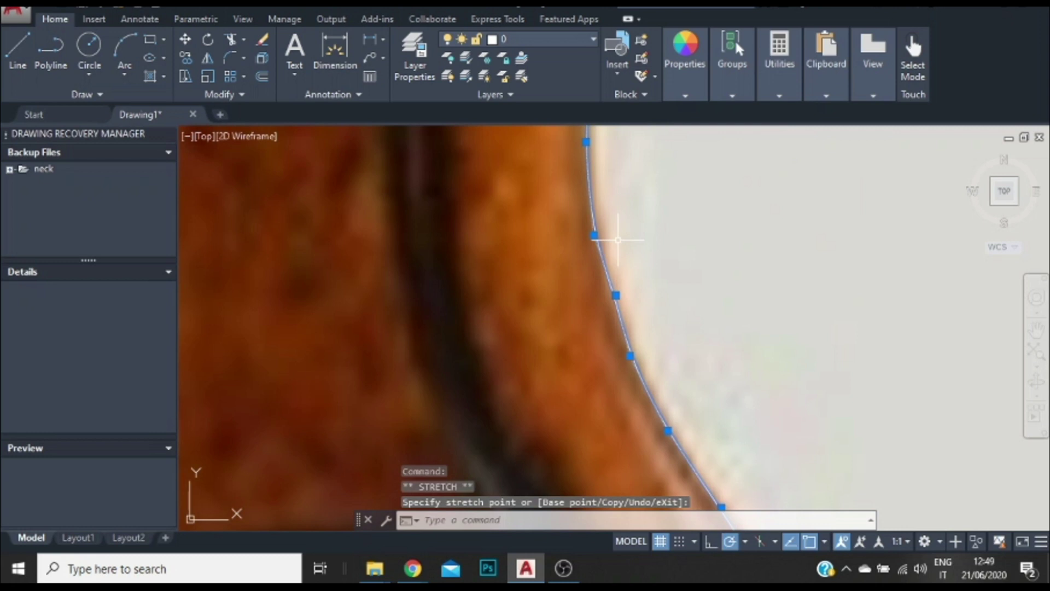
# Stretch the vertex in the middle of the corner polyline's concave bend slightly inward onto the violin's edge.
pyautogui.click(610, 298)
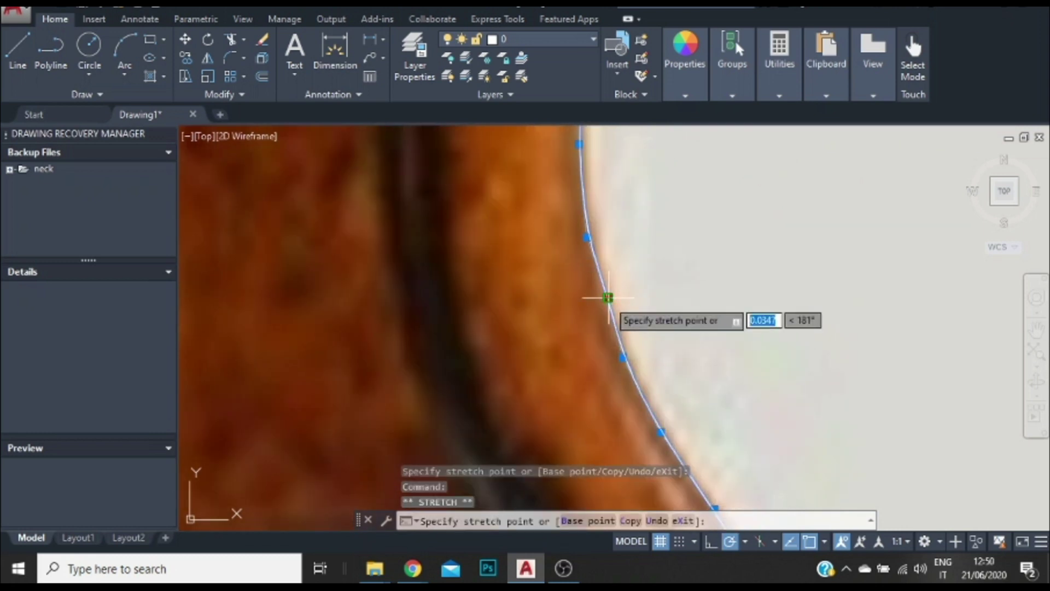
pyautogui.scroll(2, 606, 300)
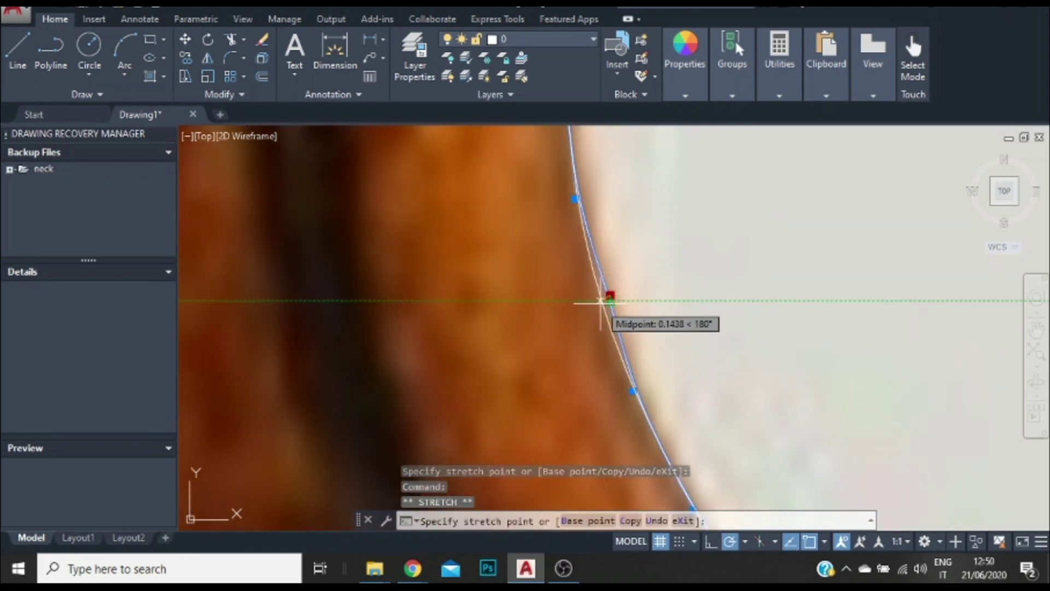
pyautogui.press('Escape')
pyautogui.press('Escape')
pyautogui.scroll(-3, 612, 346)
pyautogui.scroll(-2, 701, 242)
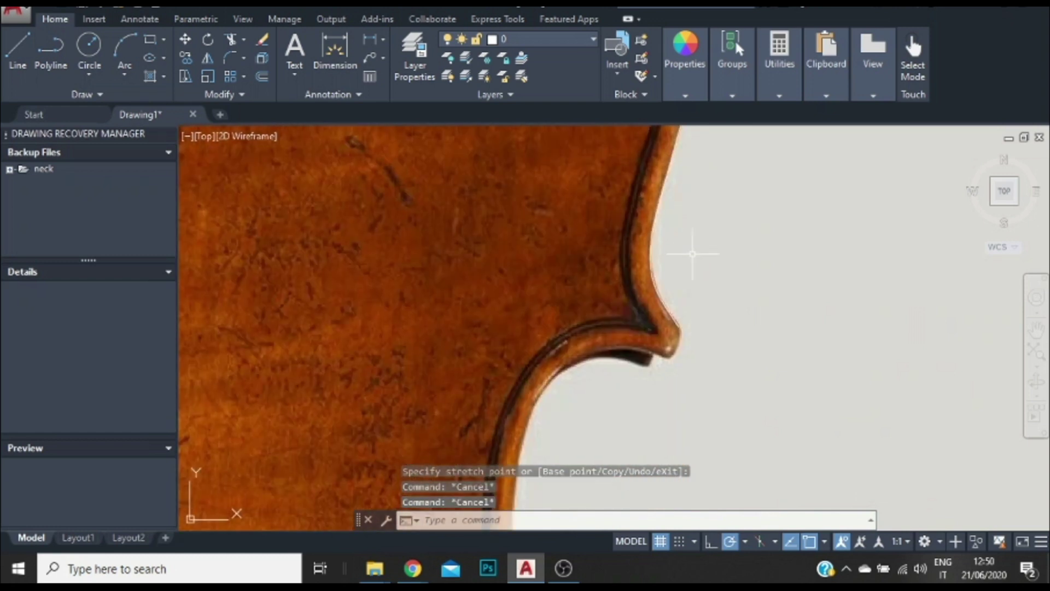
pyautogui.scroll(2, 650, 263)
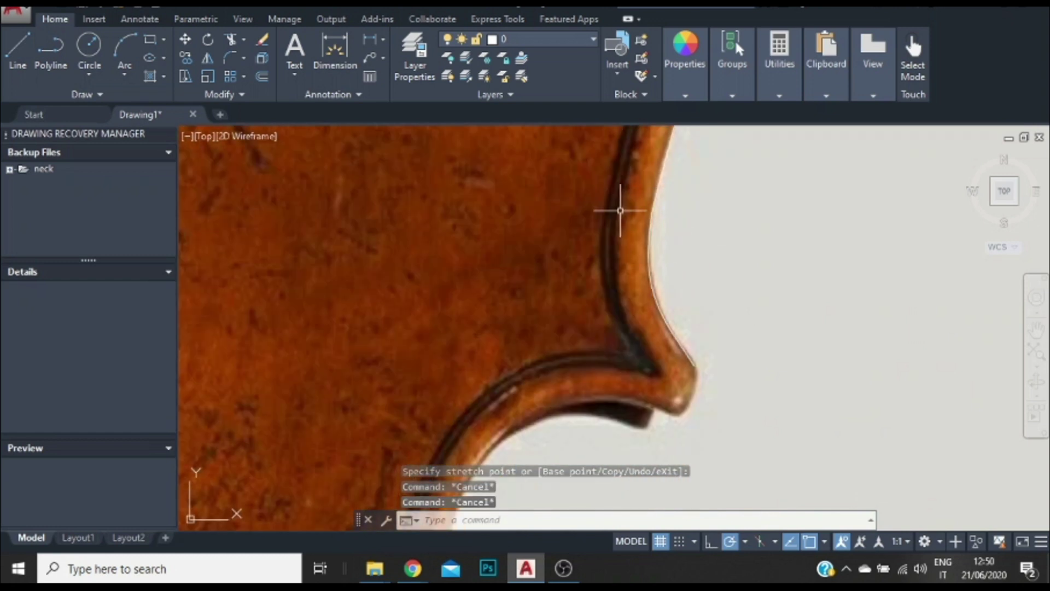
# Stretch the vertices in the upper part of the corner polyline's concave bend slightly outward onto the violin's edge.
pyautogui.scroll(3, 638, 244)
pyautogui.click(666, 239)
pyautogui.click(675, 246)
pyautogui.click(663, 242)
pyautogui.scroll(2, 662, 244)
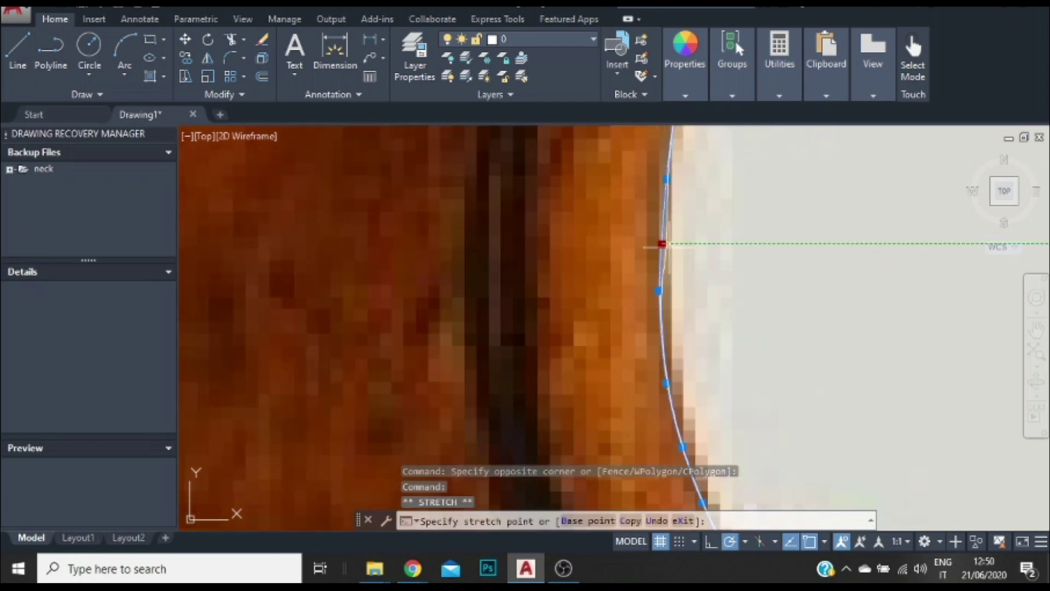
pyautogui.scroll(2, 663, 244)
pyautogui.click(665, 243)
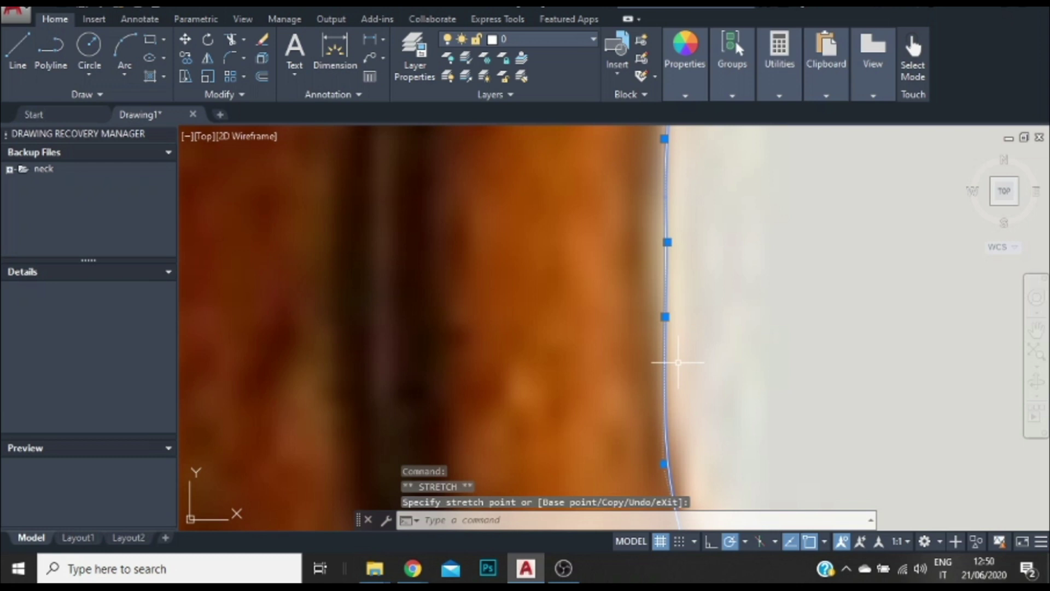
# Stretch the next vertex down the concave bend slightly up and outward, and deselect the corner polyline.
pyautogui.click(666, 421)
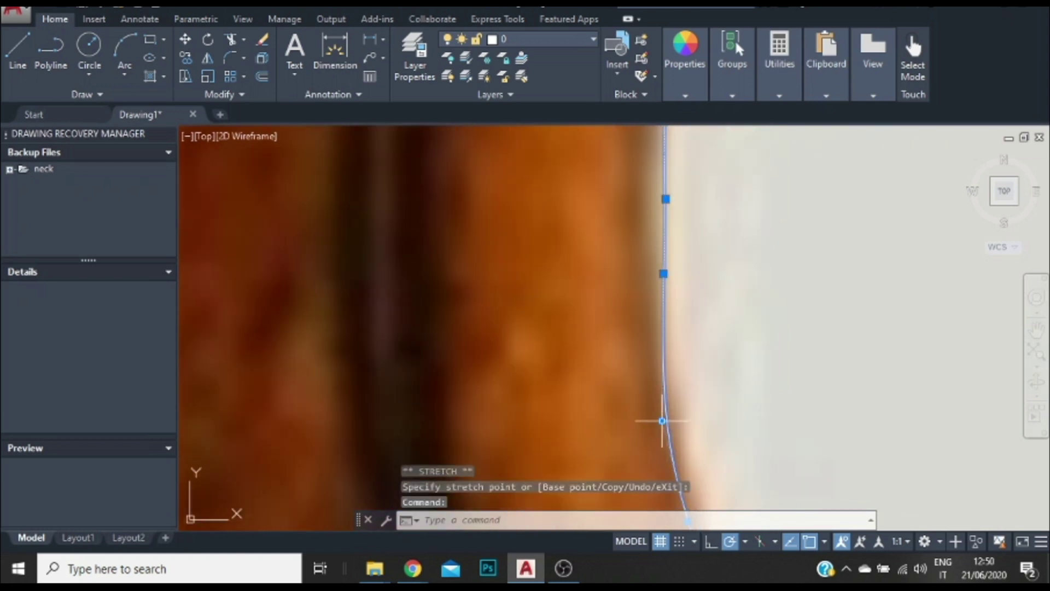
pyautogui.click(663, 421)
pyautogui.click(666, 413)
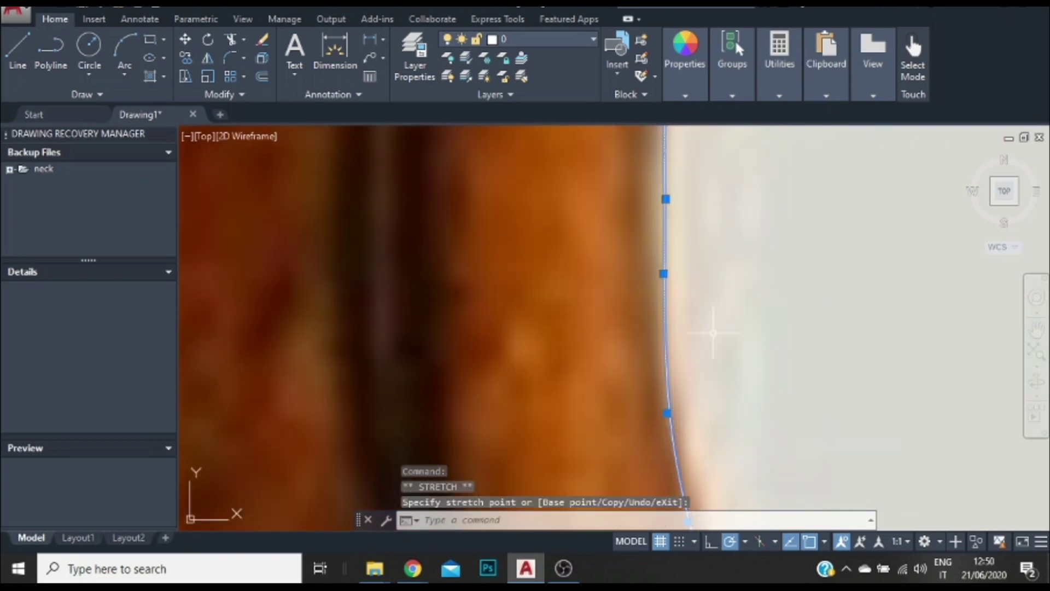
pyautogui.scroll(-4, 713, 332)
pyautogui.press('Escape')
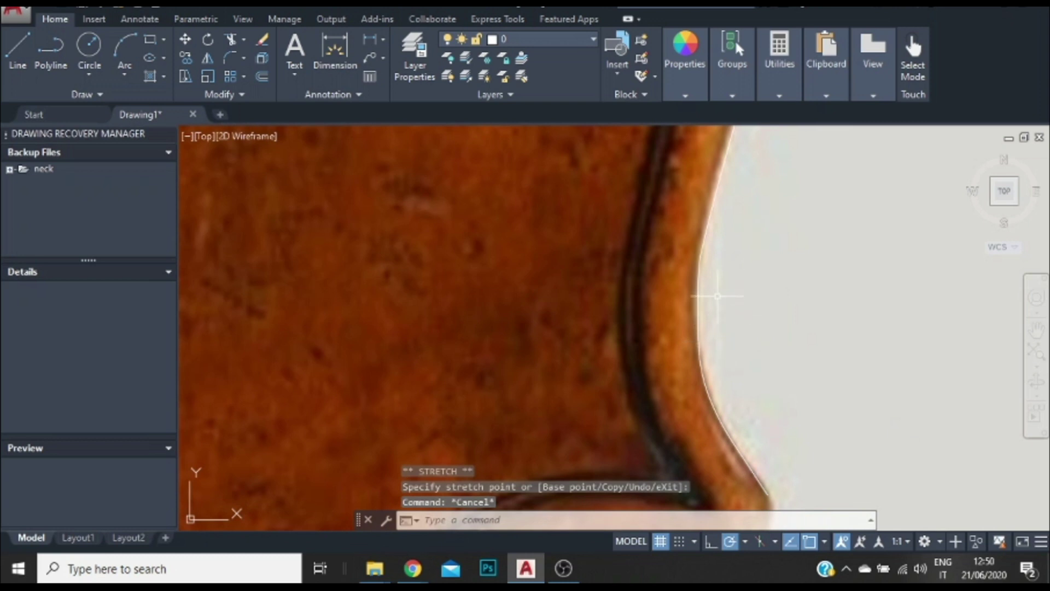
# Stretch the vertex near the innermost point of the corner polyline's bend slightly inward to smooth the curve.
pyautogui.scroll(2, 717, 296)
pyautogui.click(690, 294)
pyautogui.click(688, 307)
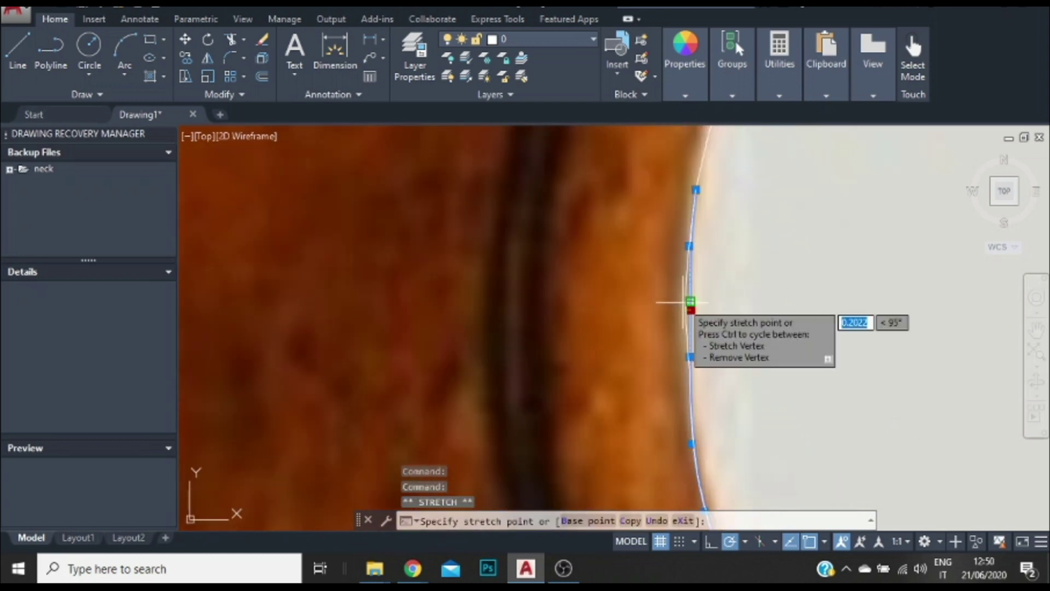
pyautogui.press('Escape')
pyautogui.scroll(2, 708, 275)
pyautogui.click(686, 299)
pyautogui.click(666, 305)
pyautogui.click(678, 315)
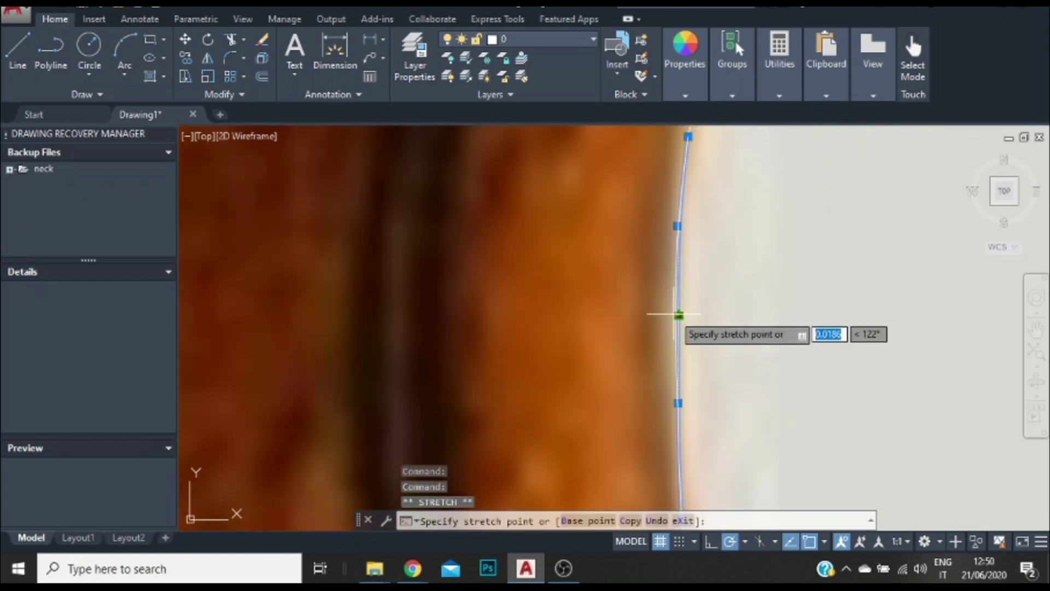
pyautogui.click(677, 316)
pyautogui.press('Escape')
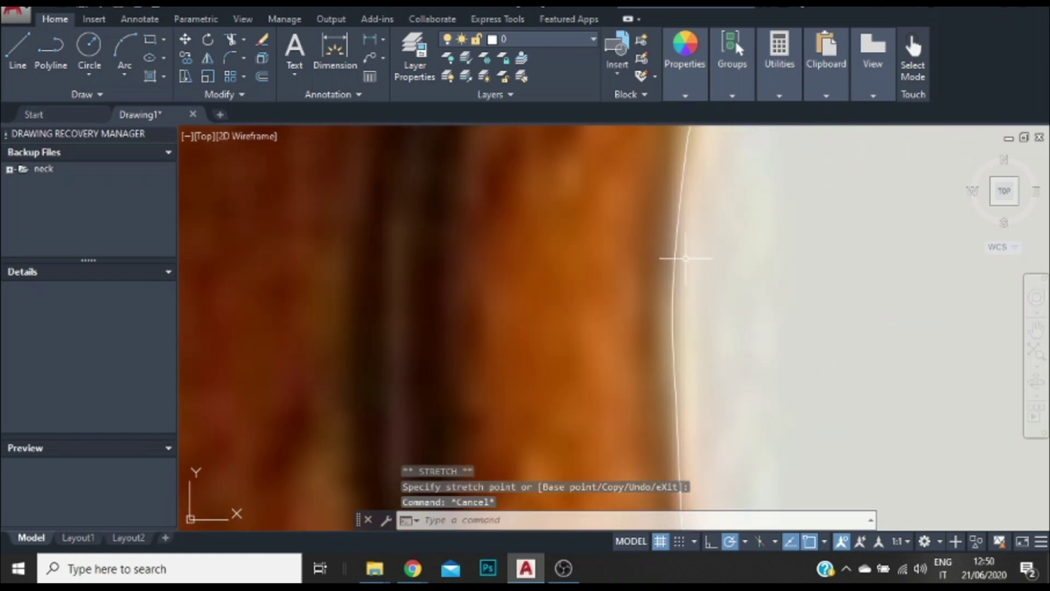
pyautogui.scroll(-5, 684, 296)
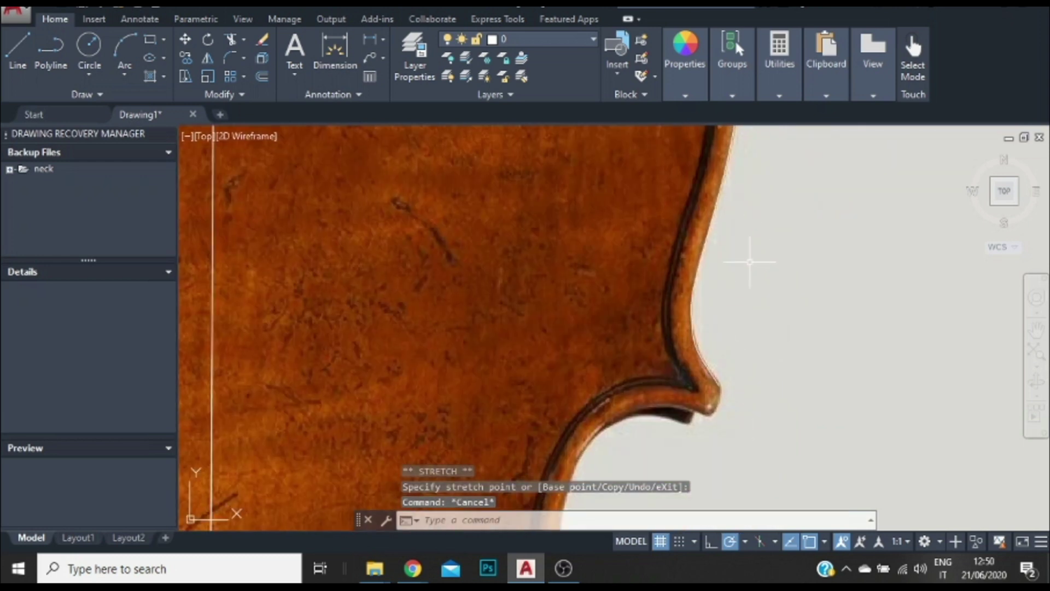
# Stretch the lower end vertex of the corner polyline outward to the edge of the violin's corner tip.
pyautogui.scroll(5, 702, 411)
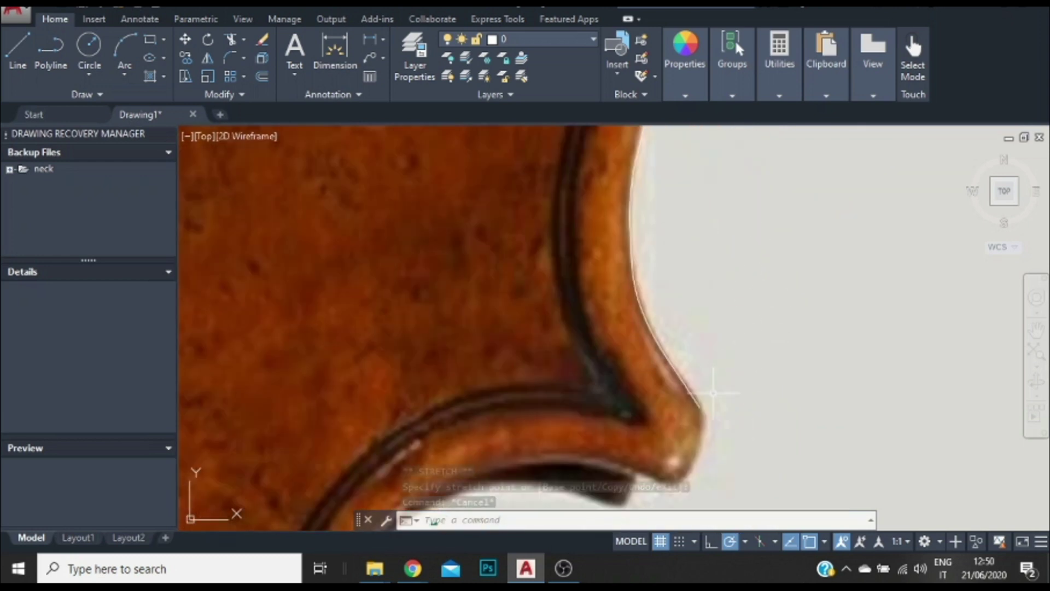
pyautogui.click(699, 405)
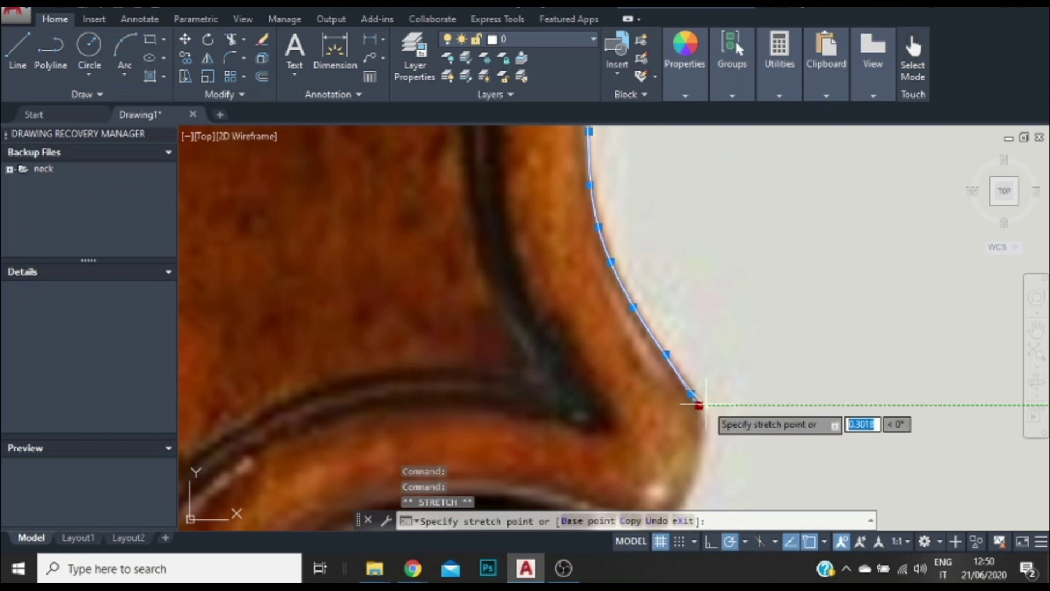
pyautogui.click(693, 392)
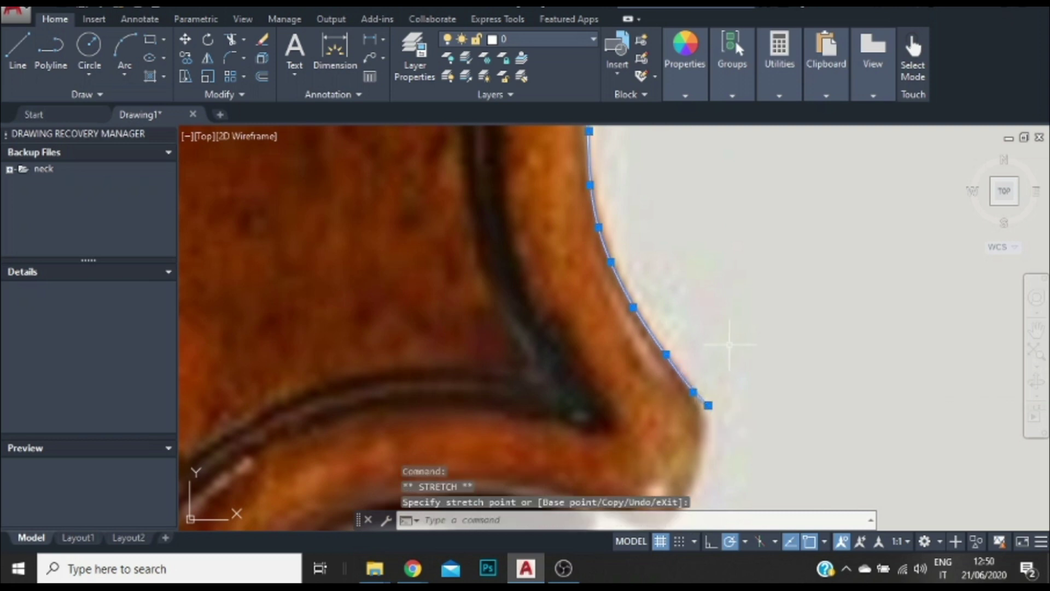
pyautogui.press('Escape')
pyautogui.scroll(-2, 704, 284)
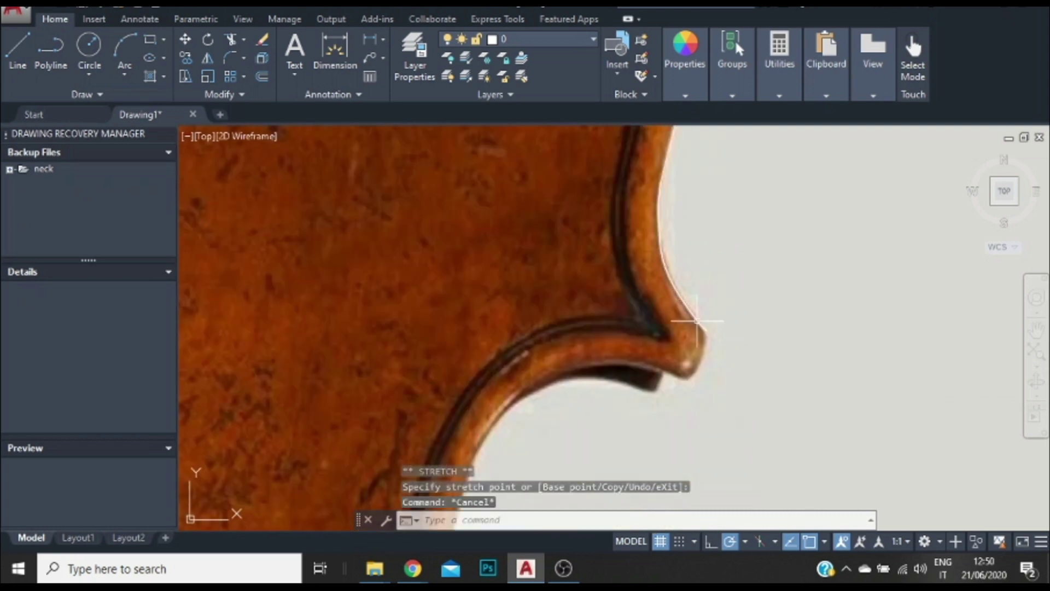
# Stretch the vertex just below the bend's innermost point slightly up and inward so the curve follows the violin's edge.
pyautogui.scroll(3, 700, 230)
pyautogui.scroll(2, 634, 343)
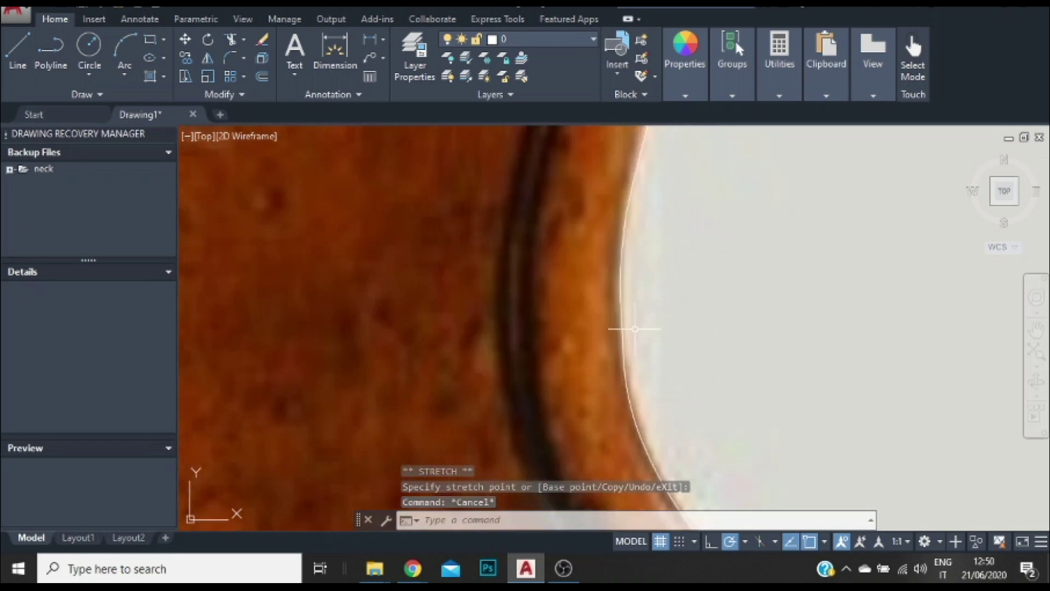
pyautogui.click(628, 317)
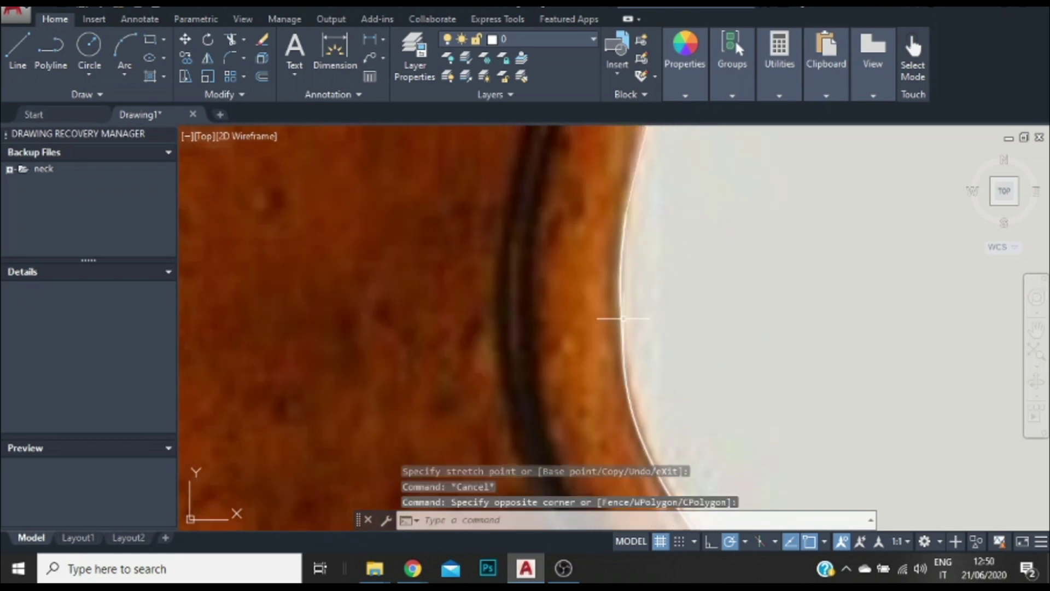
pyautogui.click(619, 318)
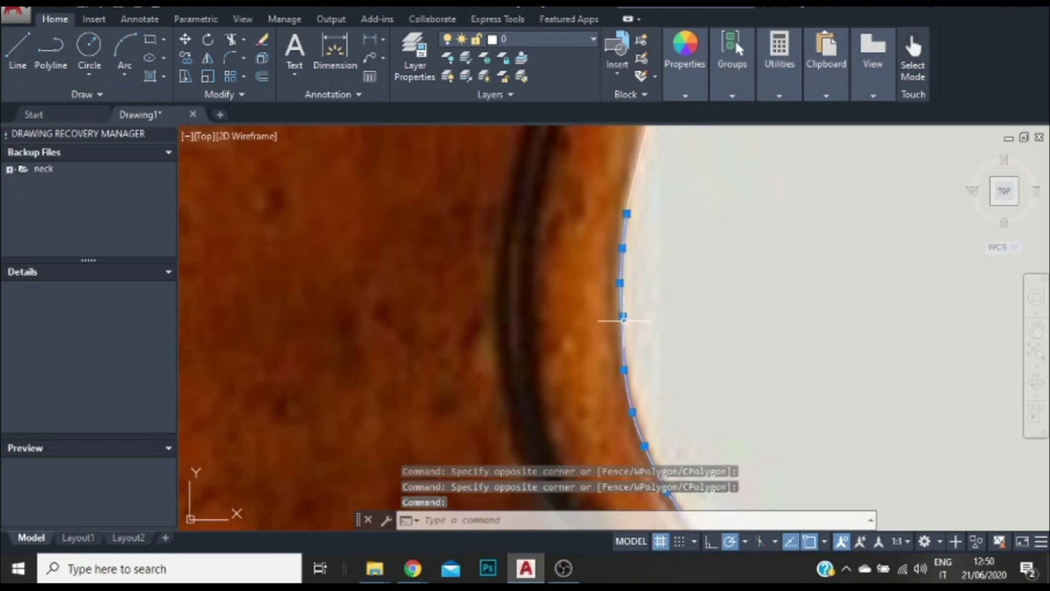
pyautogui.click(622, 317)
pyautogui.scroll(3, 624, 315)
pyautogui.press('Escape')
pyautogui.press('Escape')
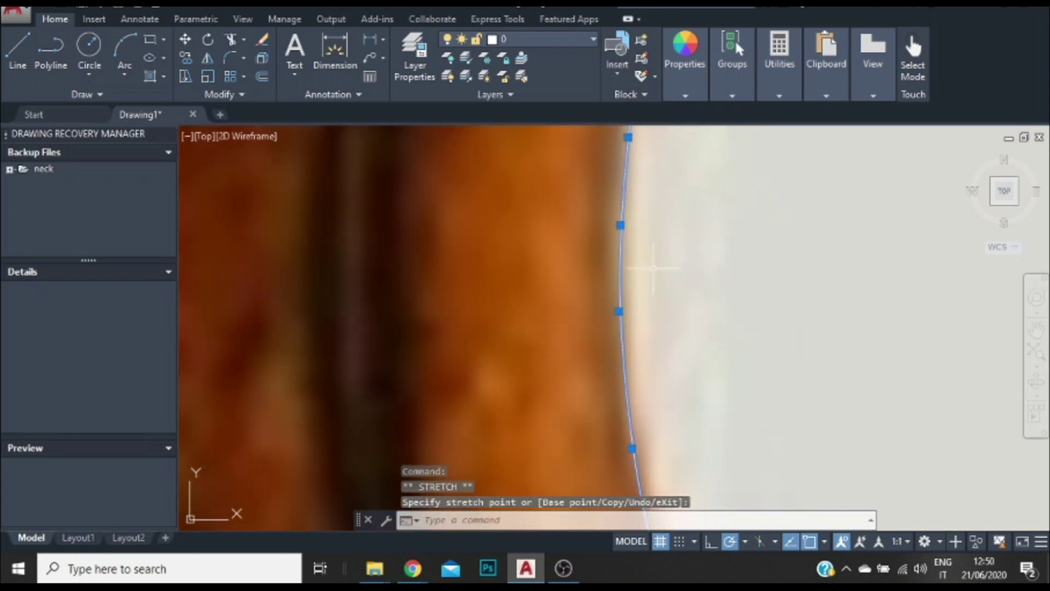
pyautogui.scroll(-2, 668, 255)
pyautogui.scroll(-1, 773, 286)
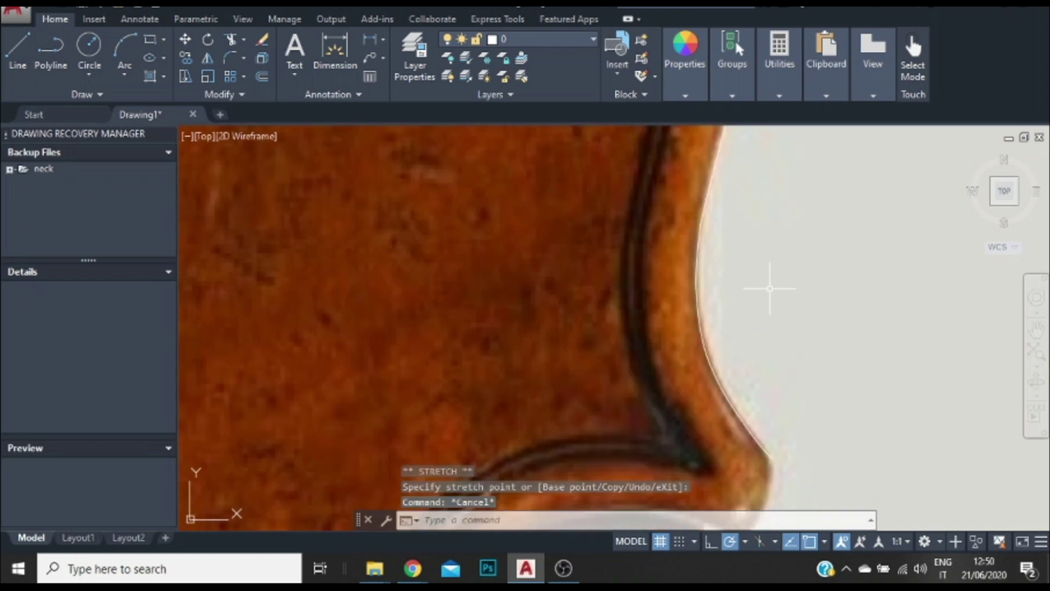
# Start a new polyline at the lower end of the corner polyline and trace down the outer edge of the corner tip.
pyautogui.scroll(-1, 785, 324)
pyautogui.scroll(-1, 785, 323)
pyautogui.scroll(-1, 653, 373)
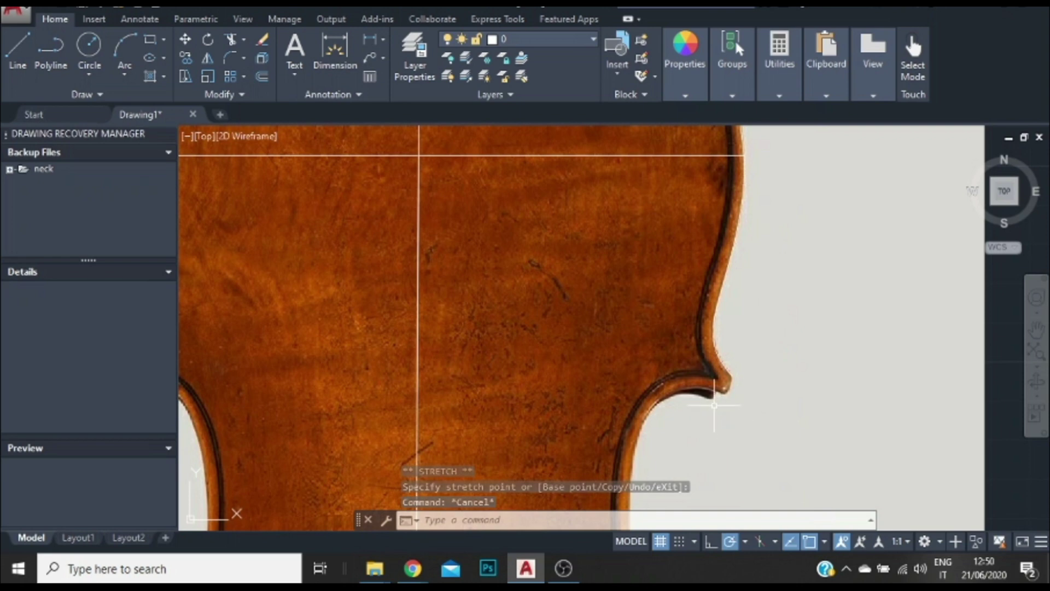
pyautogui.scroll(3, 723, 460)
pyautogui.scroll(1, 795, 258)
pyautogui.scroll(1, 717, 235)
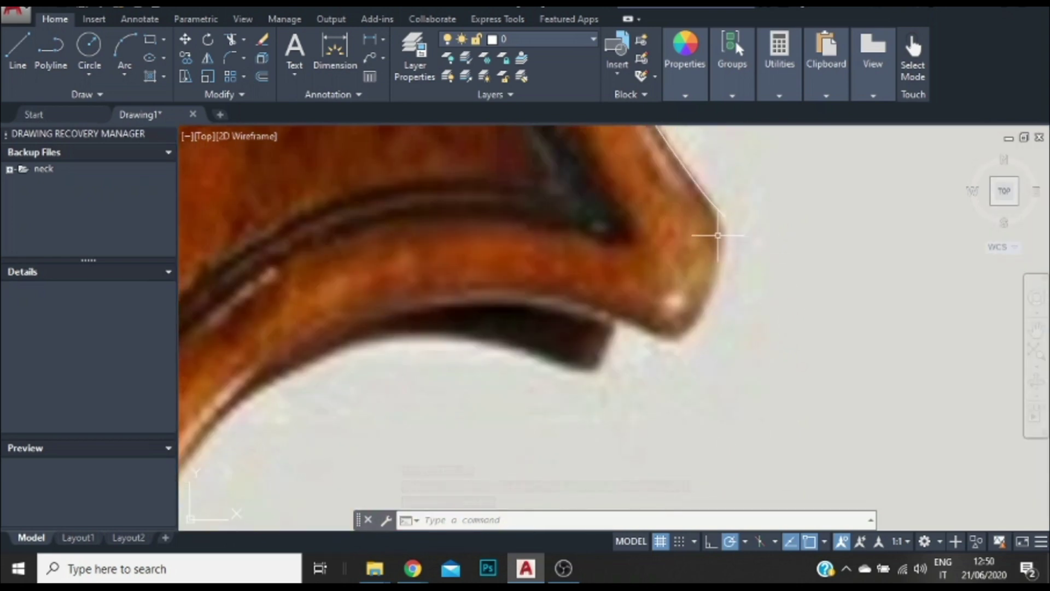
pyautogui.press('Return')
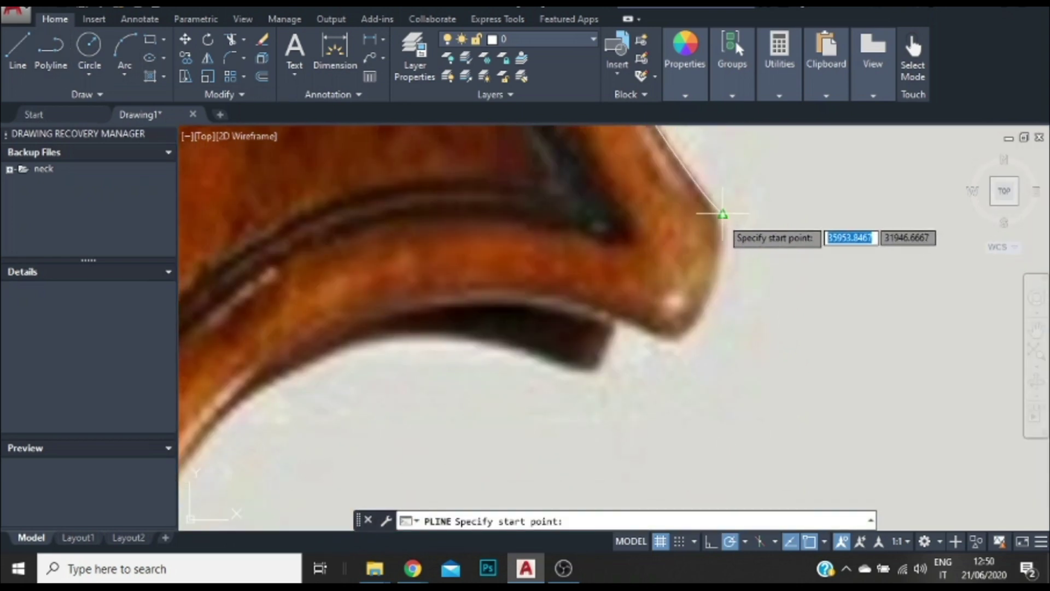
pyautogui.click(722, 214)
pyautogui.scroll(2, 722, 246)
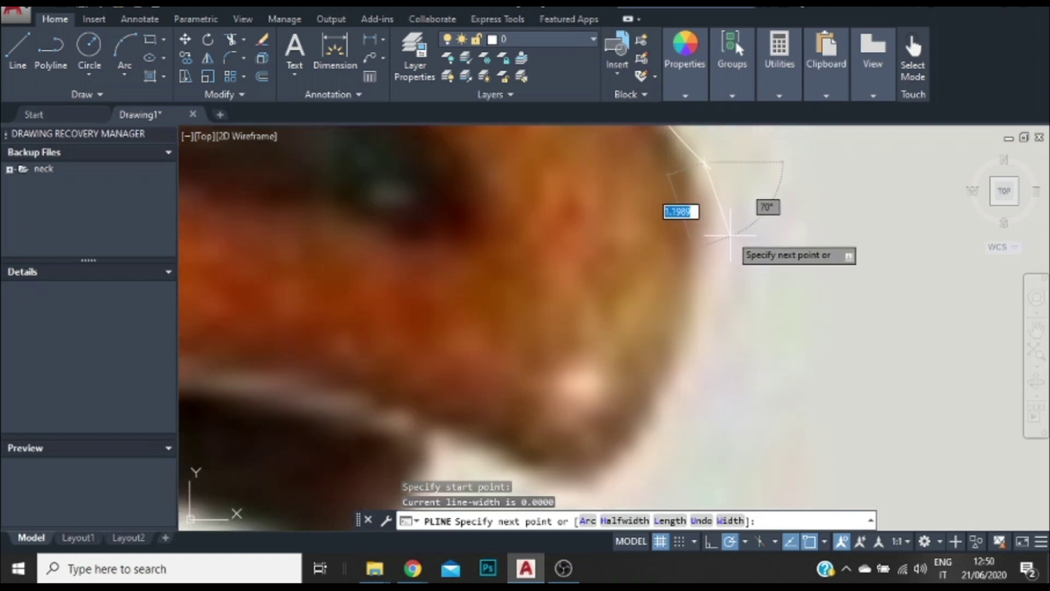
pyautogui.click(705, 221)
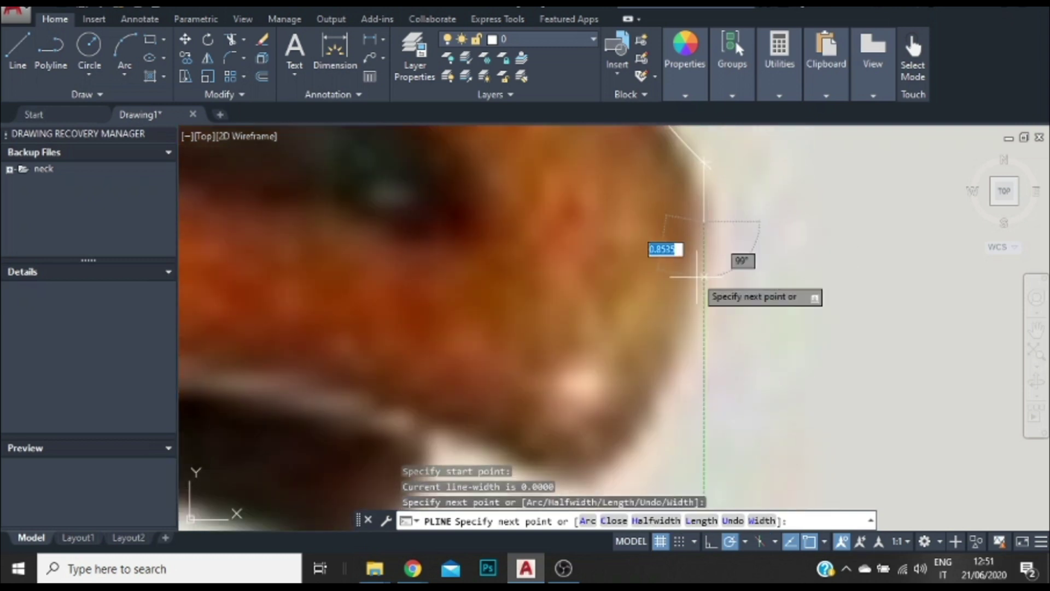
pyautogui.click(690, 300)
pyautogui.click(657, 402)
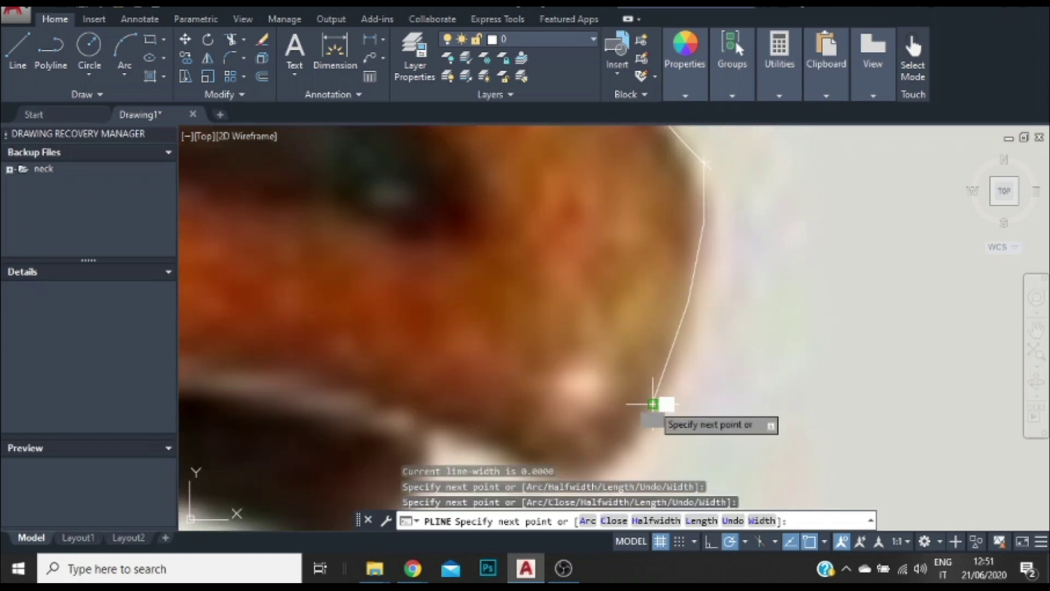
# Continue the polyline around the lower curve of the violin's corner tip and end it at the tip's lowest point.
pyautogui.scroll(-1, 600, 415)
pyautogui.scroll(2, 608, 427)
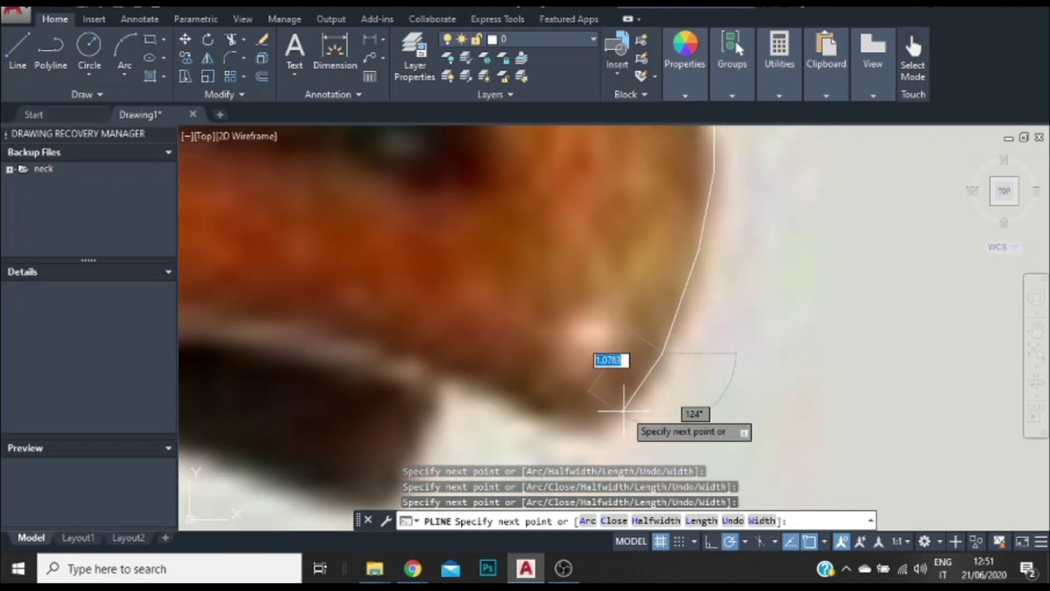
pyautogui.click(633, 410)
pyautogui.click(589, 438)
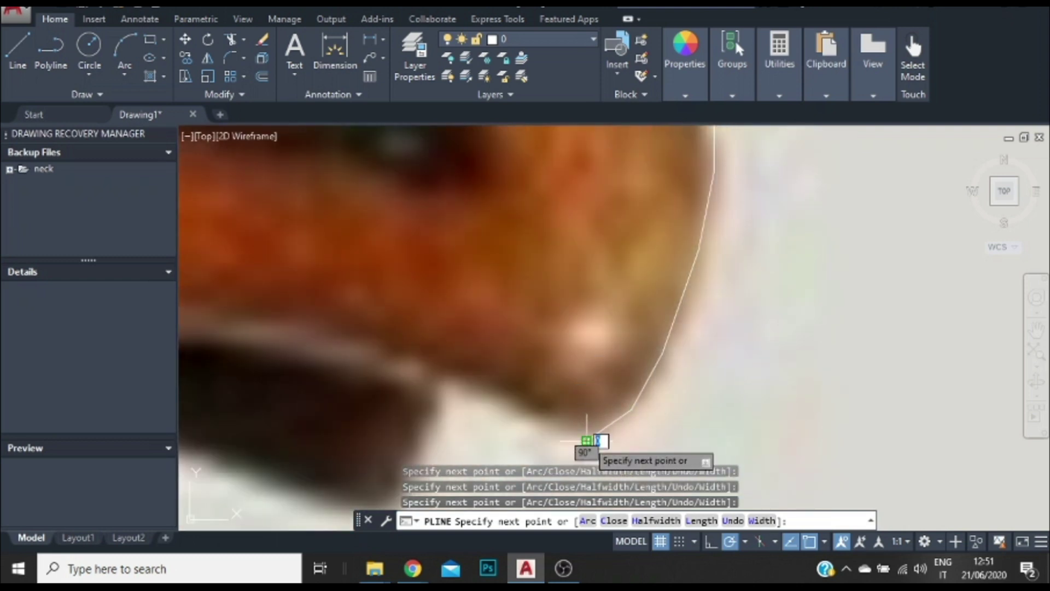
pyautogui.press('Escape')
# Convert the new corner tip polyline to a smooth curve with the Spline fit option.
pyautogui.click(693, 268)
pyautogui.rightClick(693, 268)
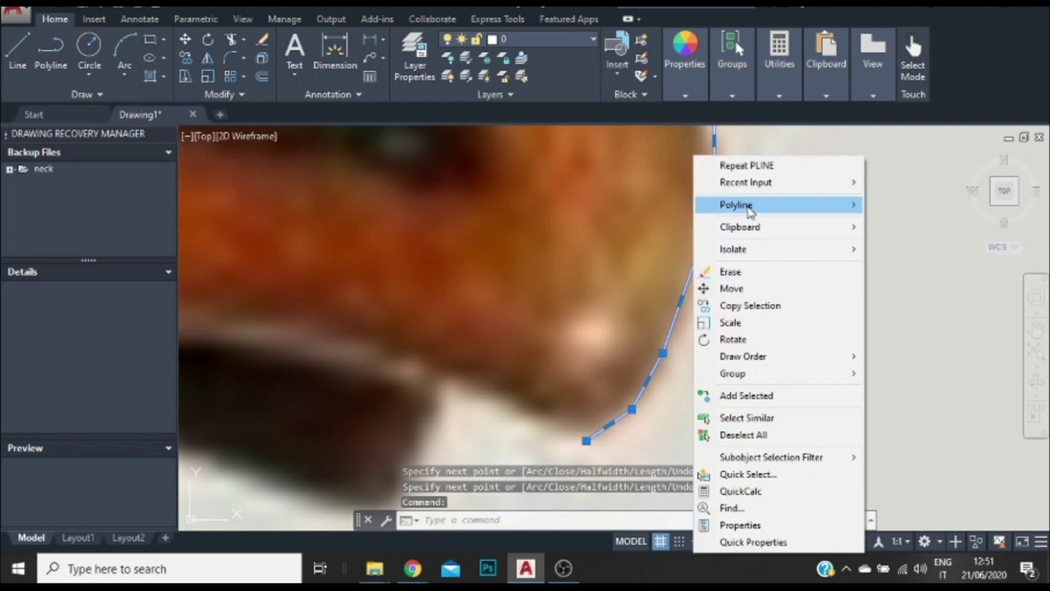
pyautogui.moveTo(750, 204)
pyautogui.click(902, 340)
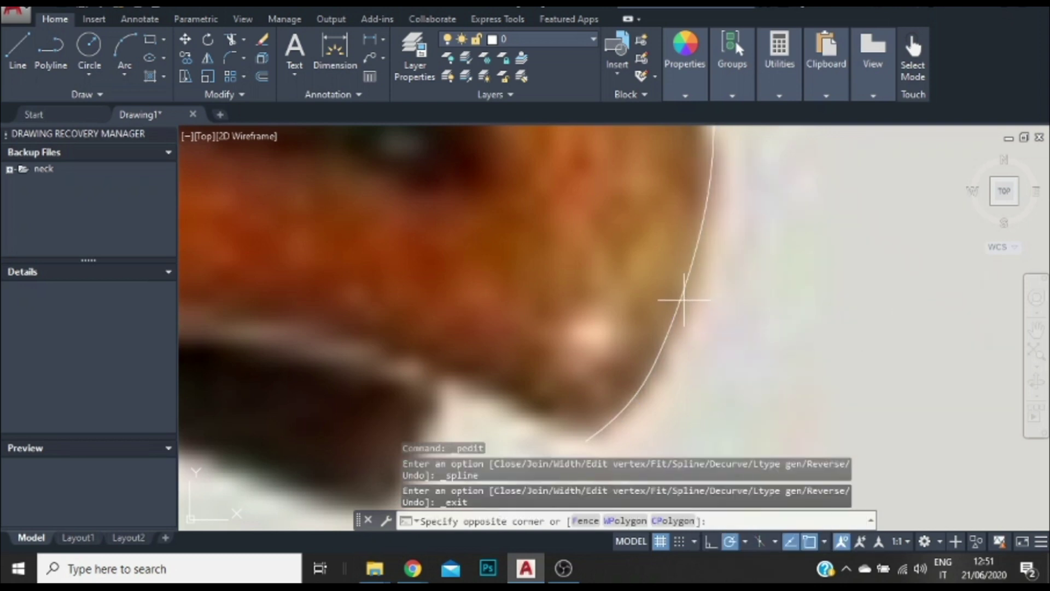
# Stretch the middle vertices of the corner tip curve slightly outward so it follows the violin's edge.
pyautogui.click(679, 302)
pyautogui.click(699, 249)
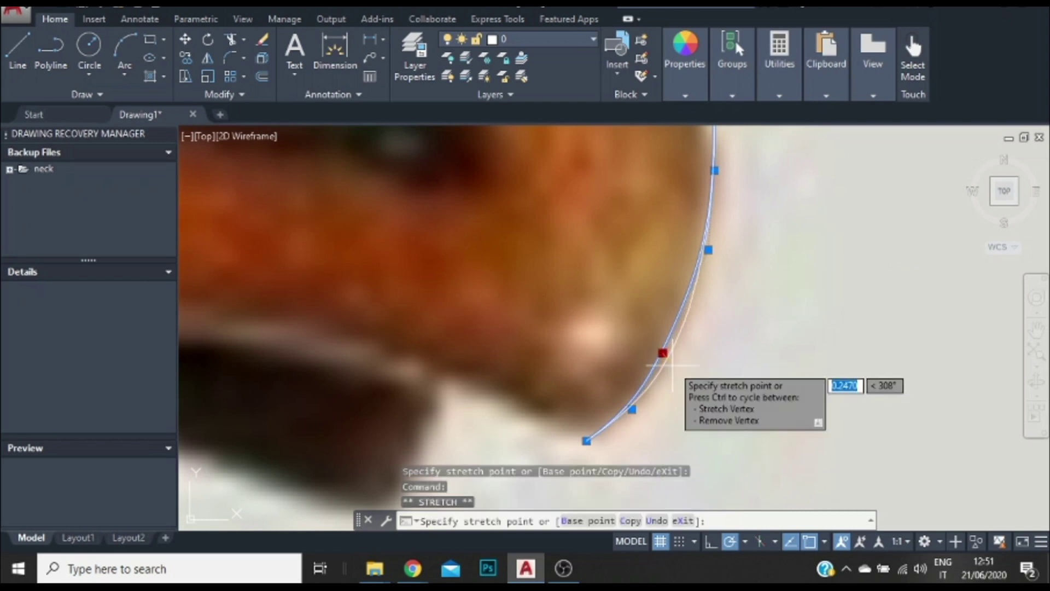
pyautogui.press('Escape')
pyautogui.press('Escape')
# Stretch the upper end vertex of the corner tip curve onto the lower endpoint of the adjoining corner polyline.
pyautogui.scroll(-3, 727, 364)
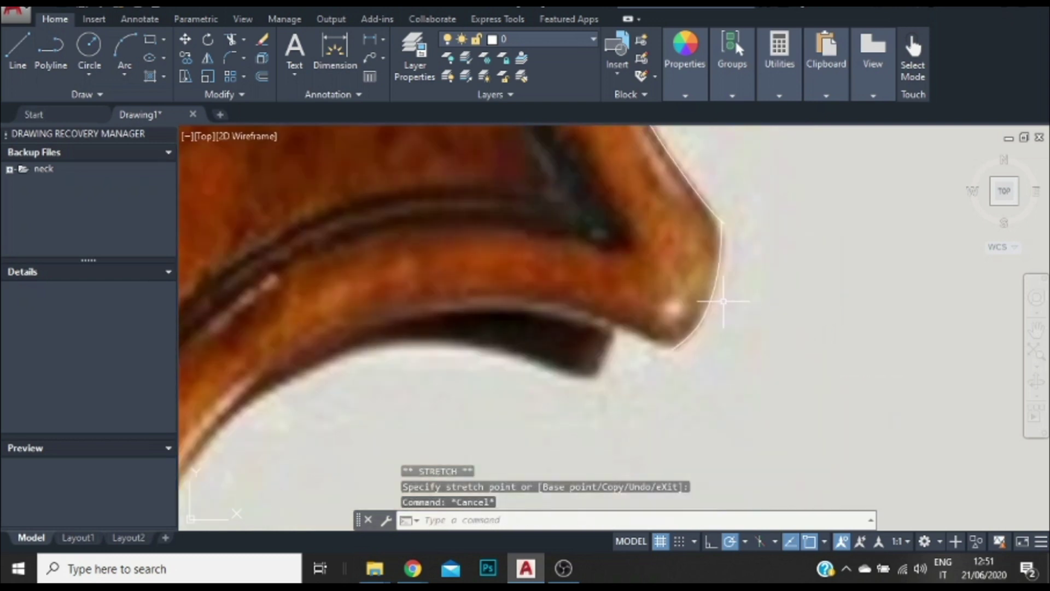
pyautogui.scroll(-3, 615, 300)
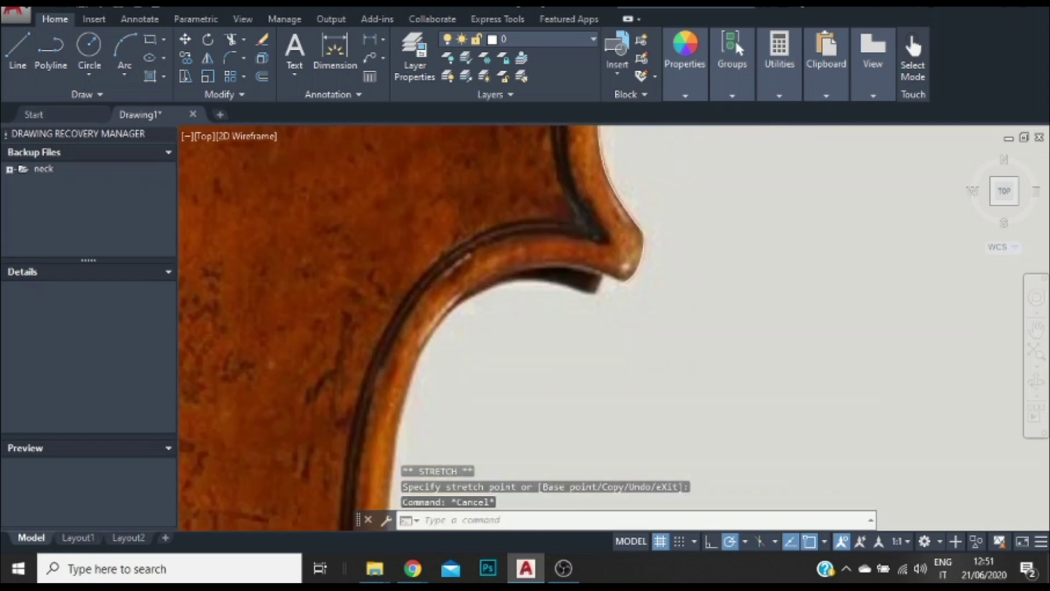
pyautogui.scroll(6, 609, 222)
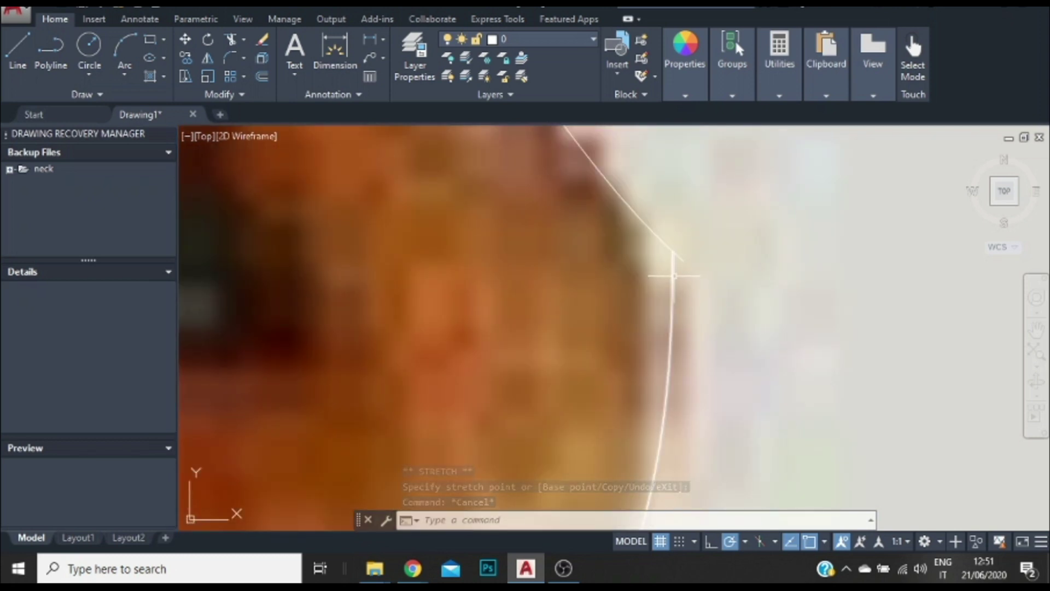
pyautogui.click(675, 277)
pyautogui.click(673, 250)
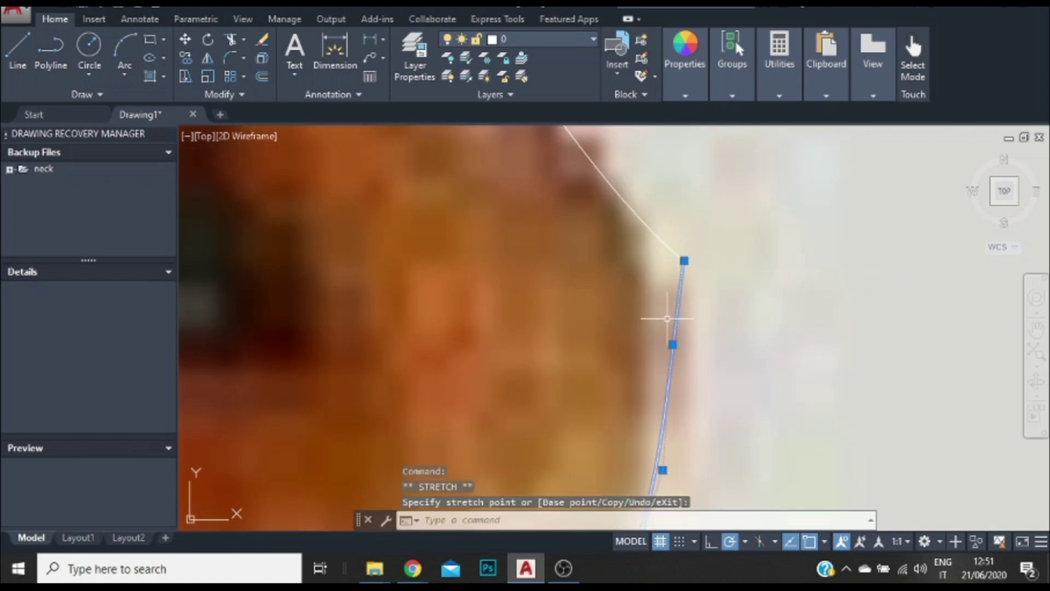
# Stretch the second vertex from the top of the corner tip curve outward to round its upper part.
pyautogui.click(673, 344)
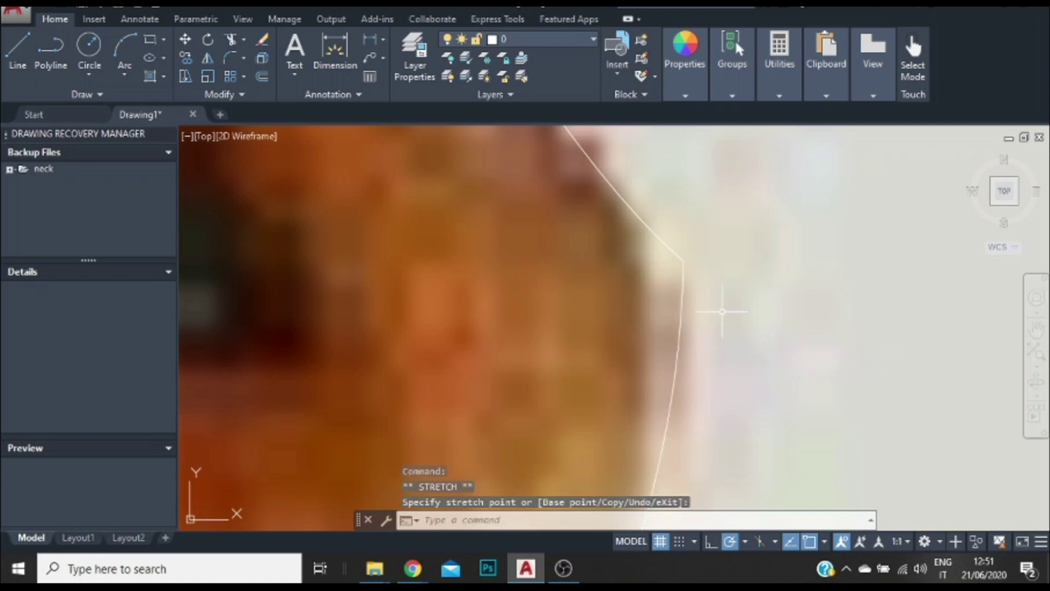
pyautogui.press('Escape')
pyautogui.scroll(-1, 713, 230)
pyautogui.scroll(-2, 712, 240)
pyautogui.scroll(-2, 534, 300)
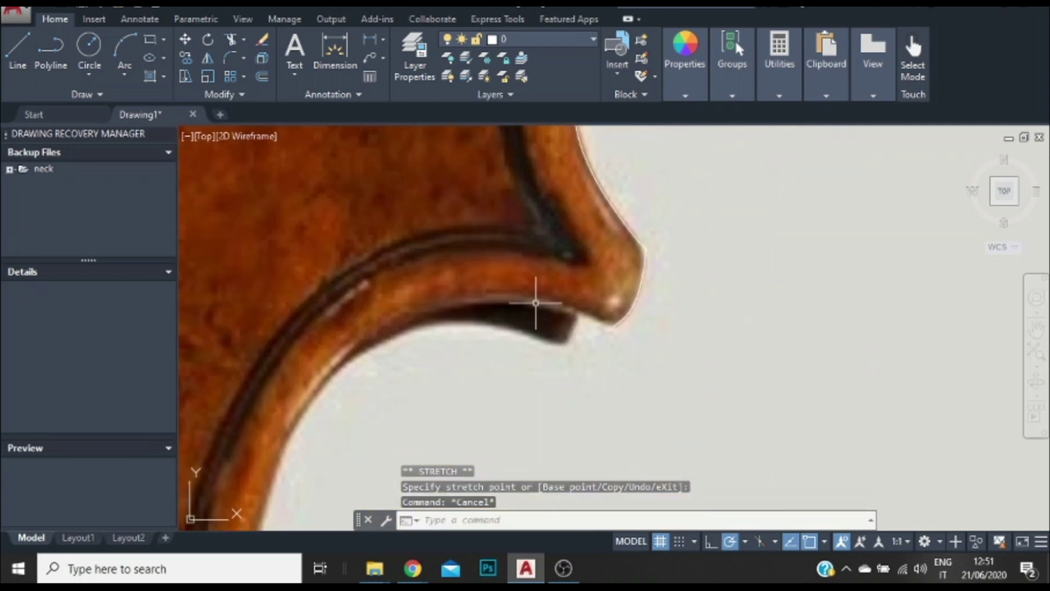
# Trace the lower edge of the instrument's upper corner with a polyline, starting at the existing outline's endpoint on the corner tip.
pyautogui.scroll(2, 493, 280)
pyautogui.scroll(-1, 382, 310)
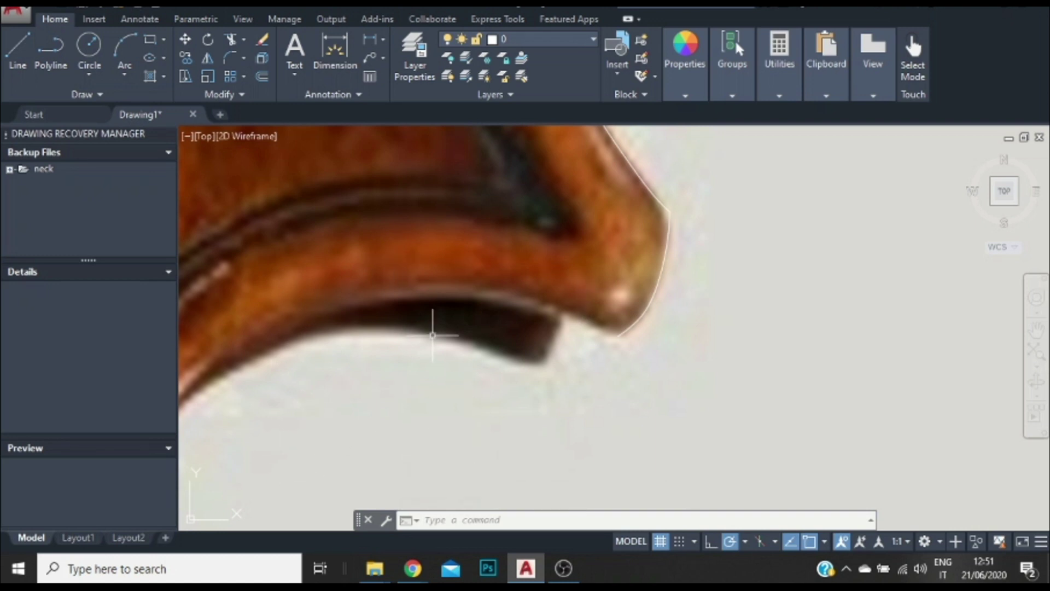
pyautogui.click(51, 48)
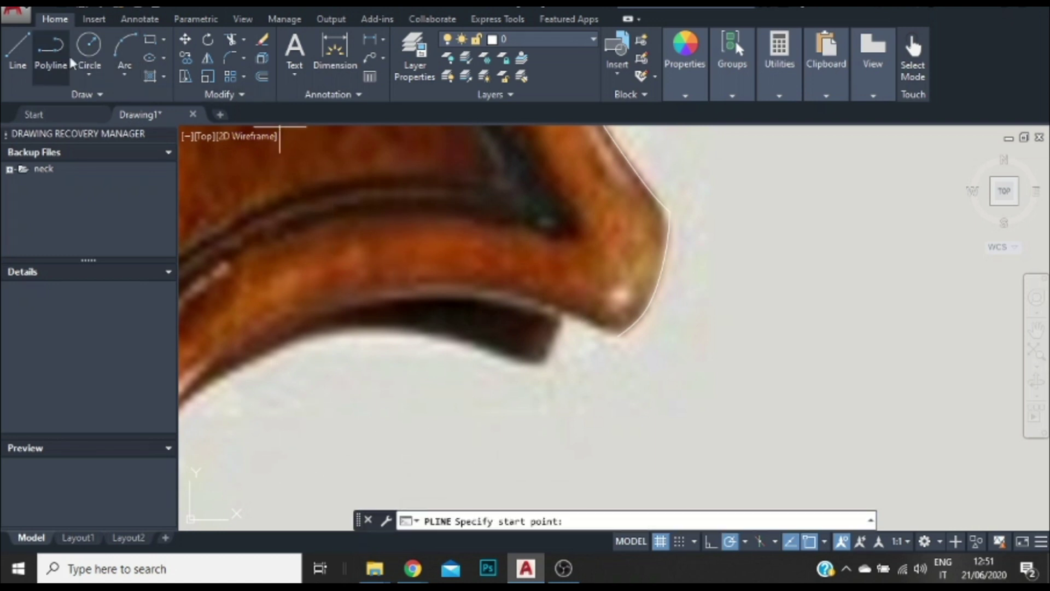
pyautogui.scroll(1, 520, 331)
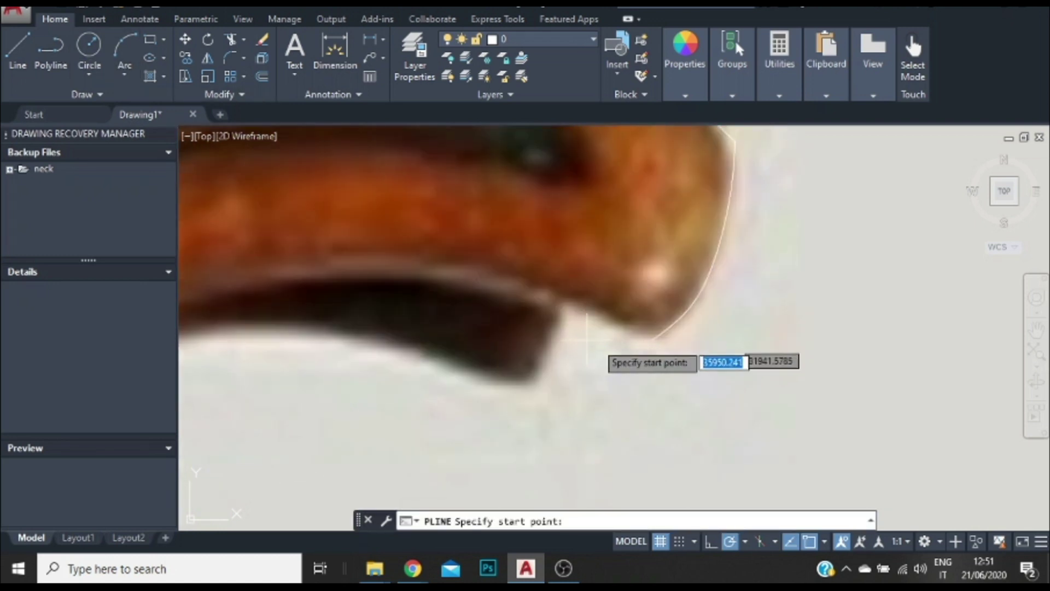
pyautogui.click(651, 340)
pyautogui.click(593, 309)
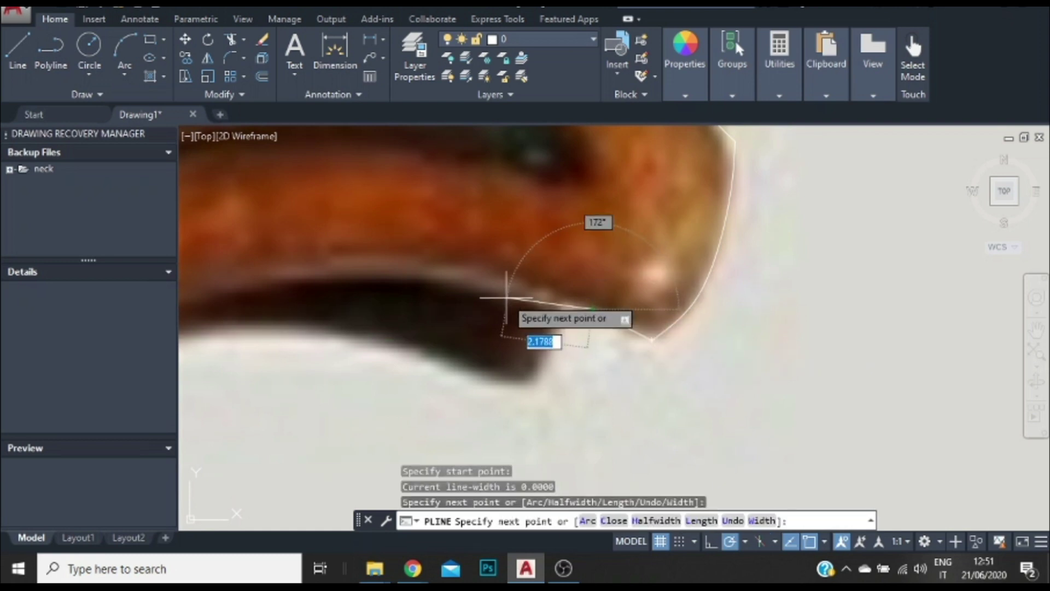
pyautogui.click(506, 292)
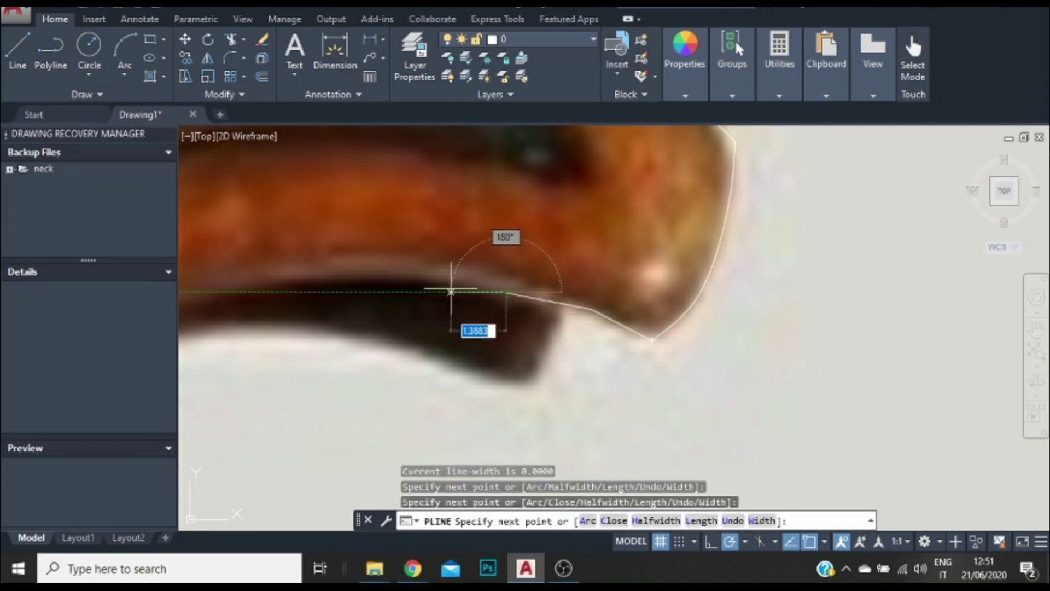
pyautogui.scroll(1, 415, 282)
pyautogui.click(405, 279)
pyautogui.scroll(-1, 352, 301)
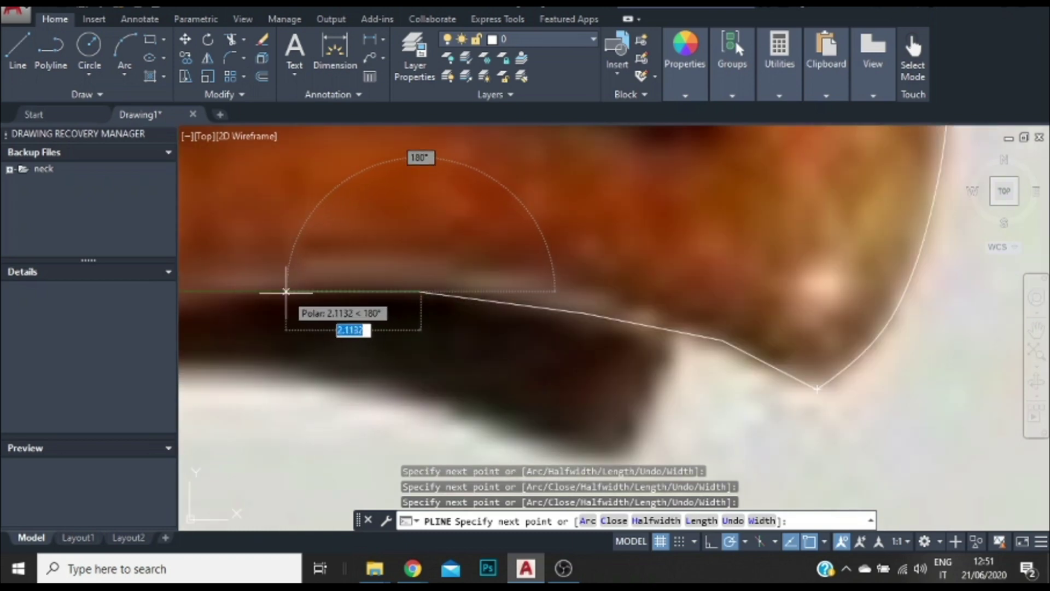
# Extend the polyline past the crest of the corner's lower edge toward the waist and end it there.
pyautogui.scroll(-3, 304, 253)
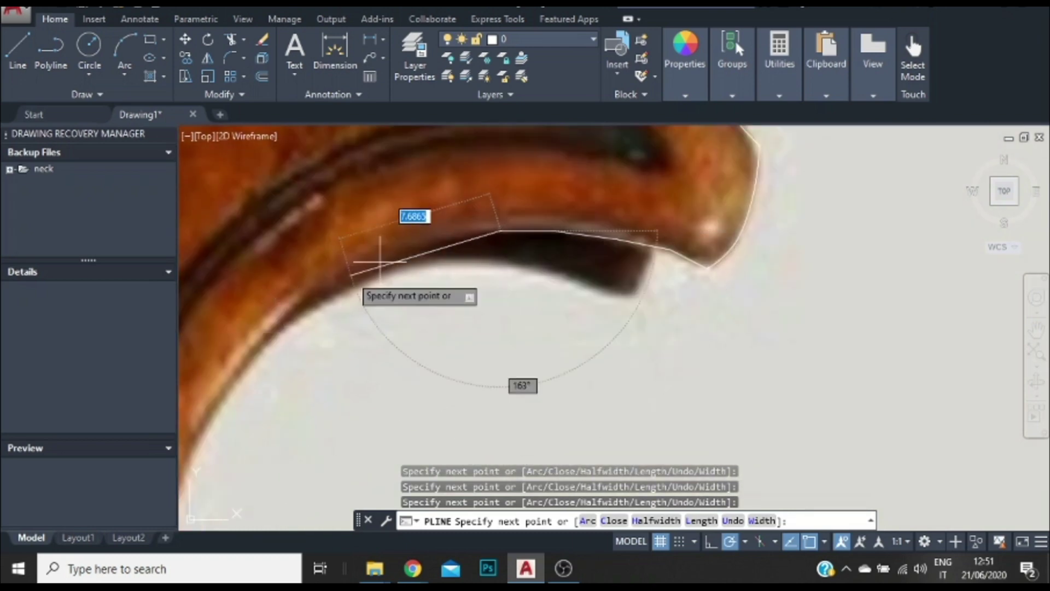
pyautogui.scroll(2, 466, 235)
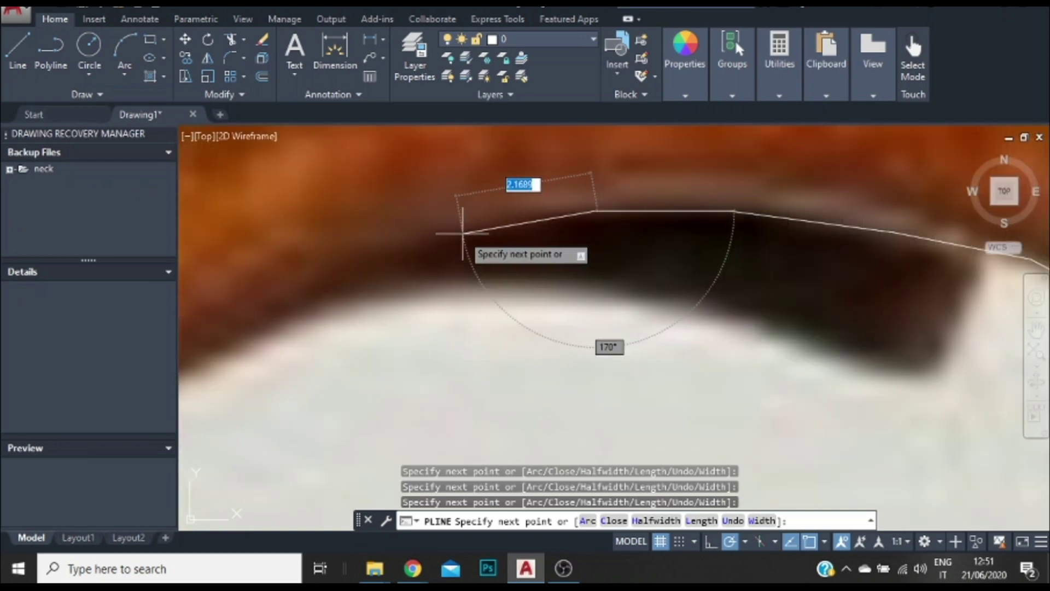
pyautogui.click(463, 233)
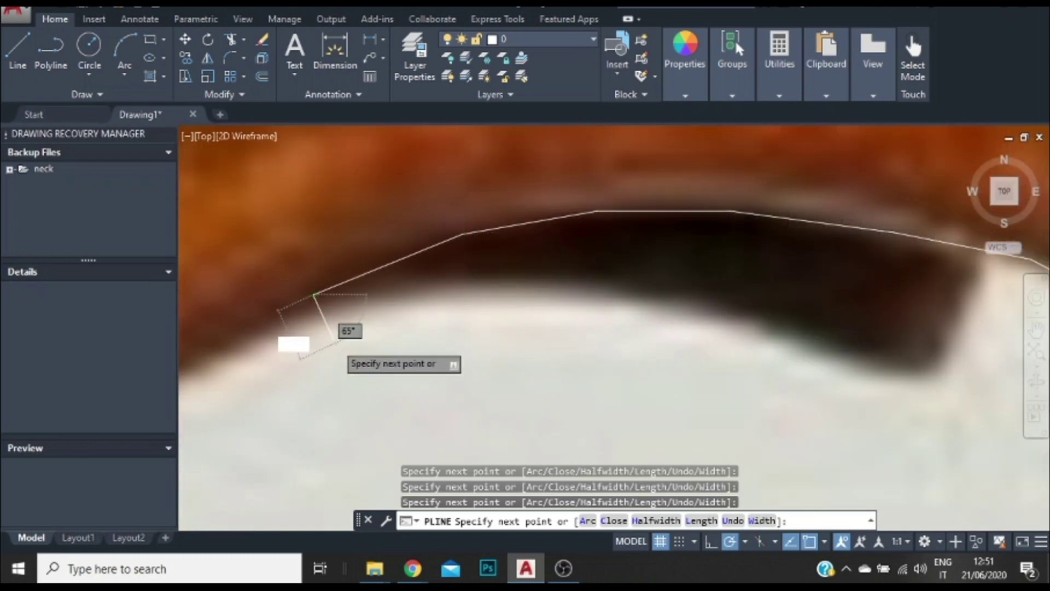
pyautogui.scroll(-3, 306, 323)
pyautogui.scroll(-1, 300, 317)
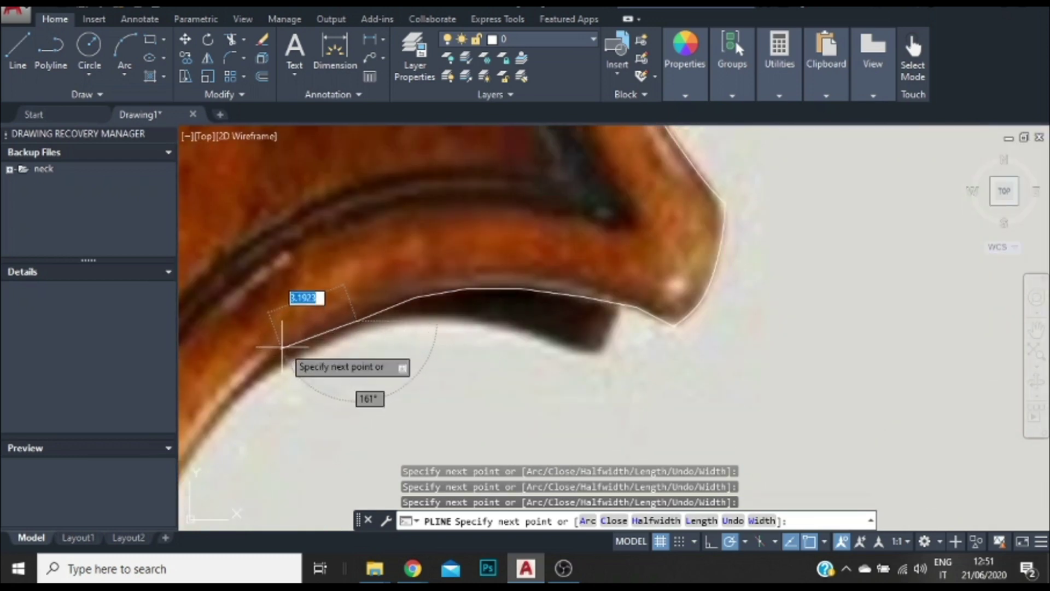
pyautogui.press('Escape')
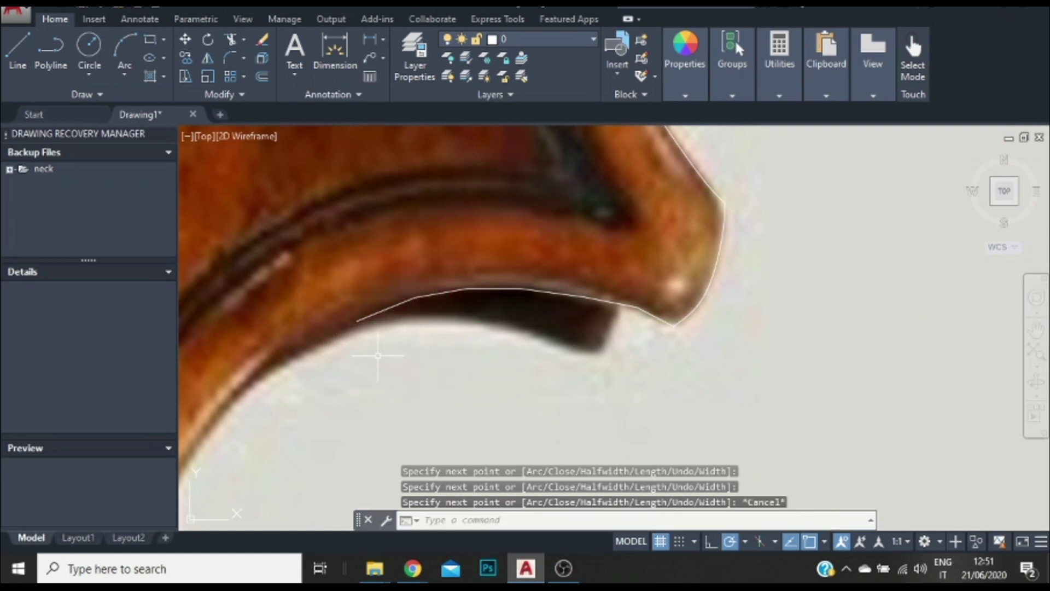
# Try to fit the new polyline to the photo by stretching its segment and end vertex nearest the waist upward.
pyautogui.click(386, 309)
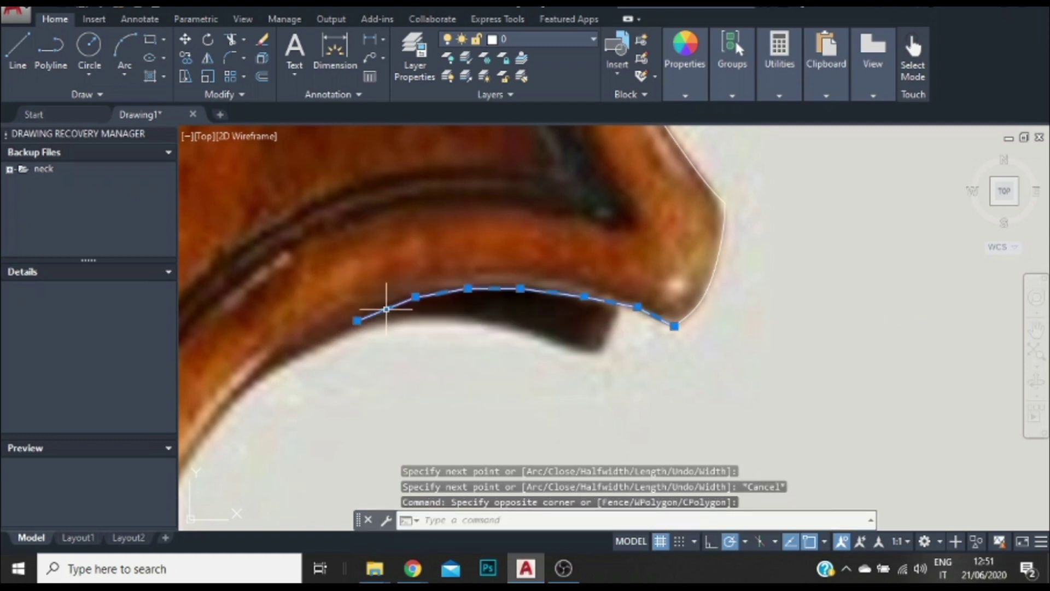
pyautogui.click(386, 309)
pyautogui.click(382, 300)
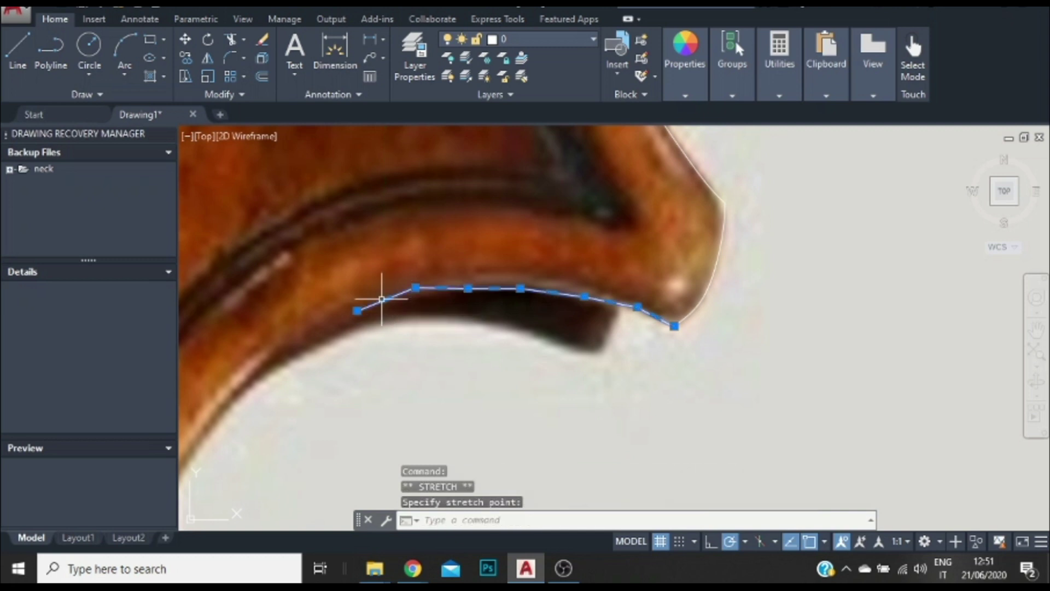
pyautogui.click(415, 287)
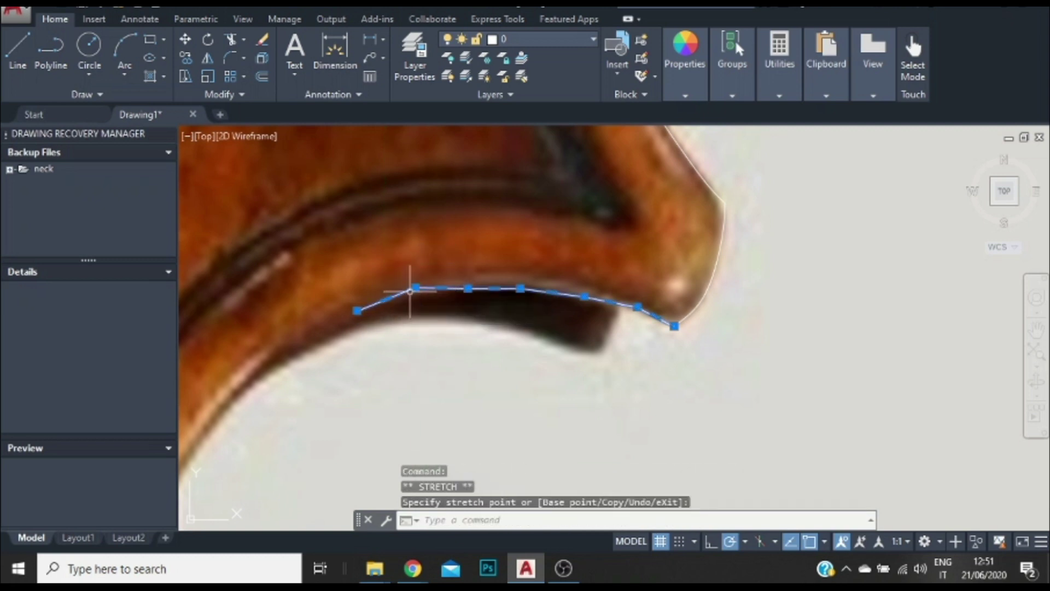
pyautogui.press('Escape')
pyautogui.click(364, 309)
pyautogui.click(356, 308)
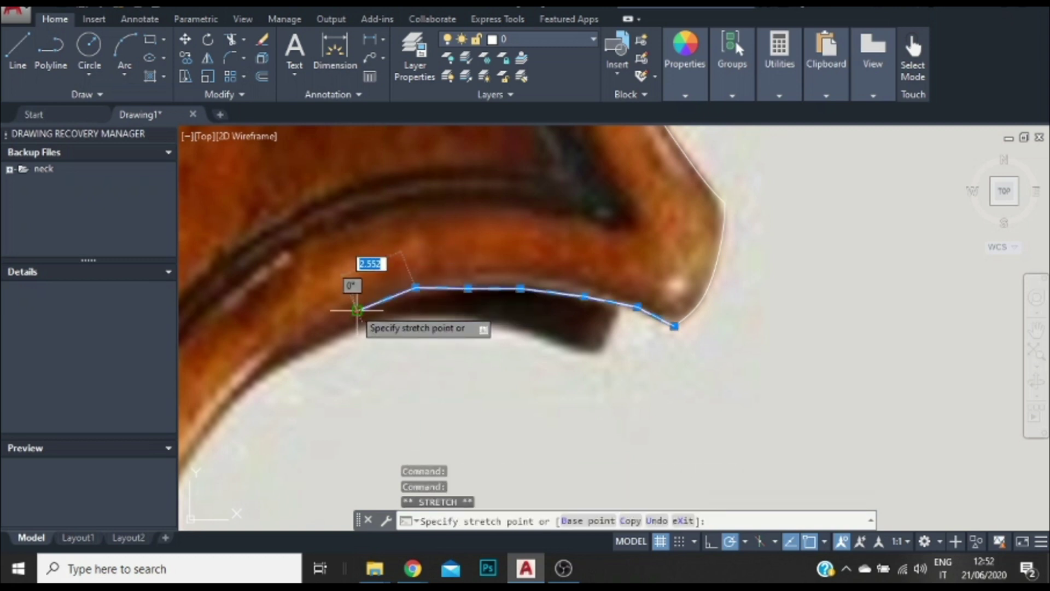
pyautogui.press('Escape')
pyautogui.press('Escape')
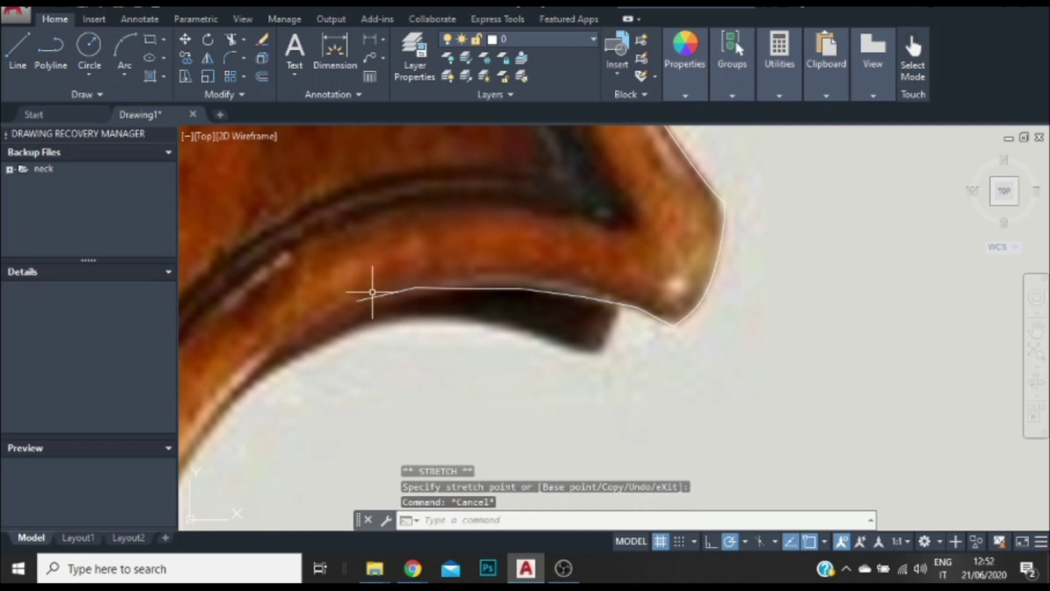
# Erase the polyline traced along the corner's lower edge.
pyautogui.scroll(2, 371, 293)
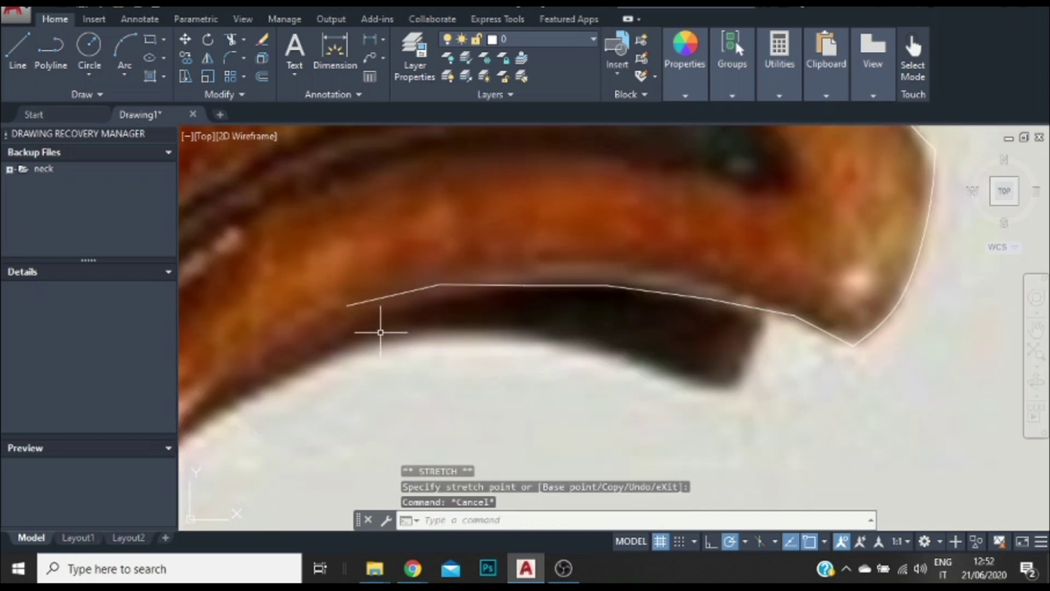
pyautogui.click(575, 286)
pyautogui.press('Delete')
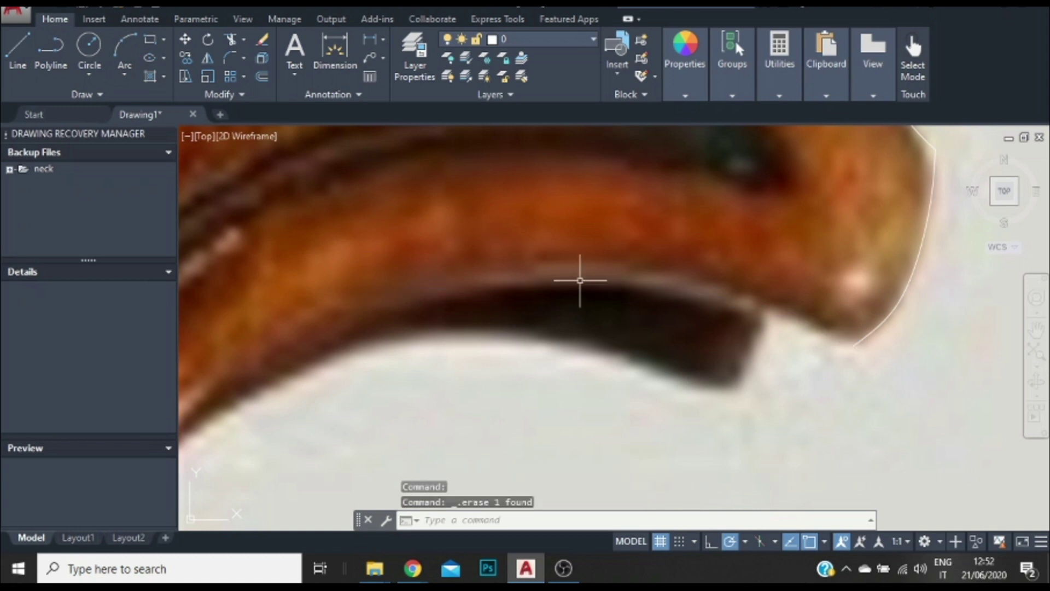
# Start a new polyline at the outline's endpoint on the corner tip and trace the corner's lower edge to its crest.
pyautogui.click(58, 44)
pyautogui.click(853, 344)
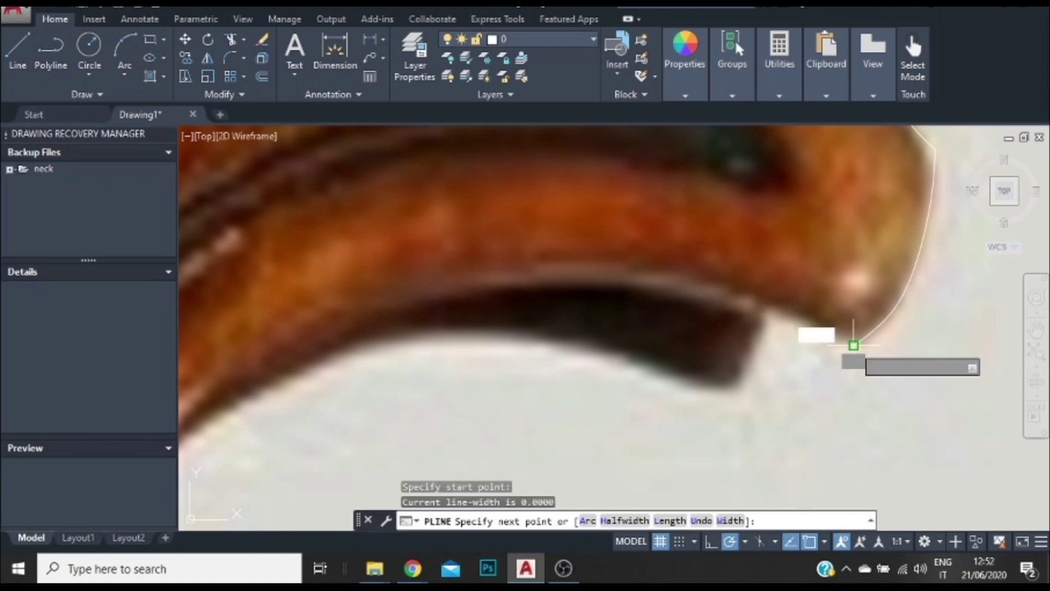
pyautogui.click(789, 310)
pyautogui.click(722, 290)
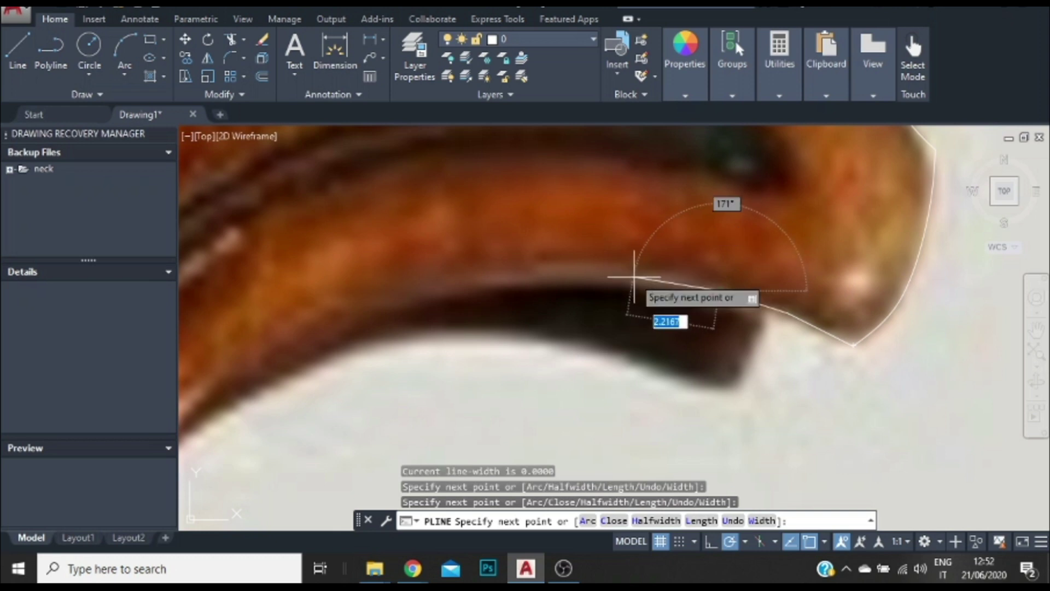
pyautogui.click(635, 275)
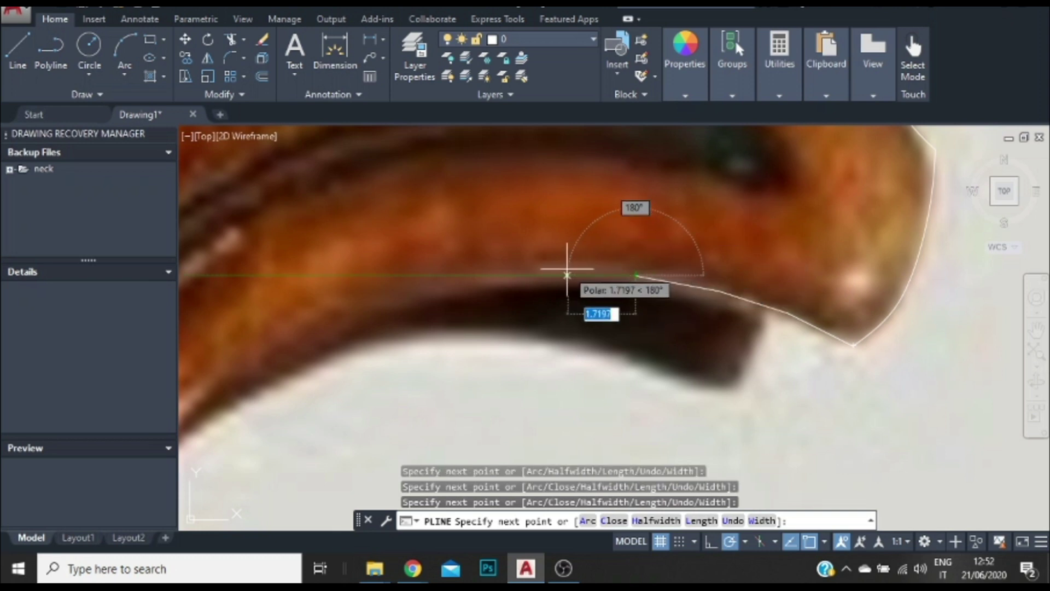
pyautogui.scroll(2, 550, 274)
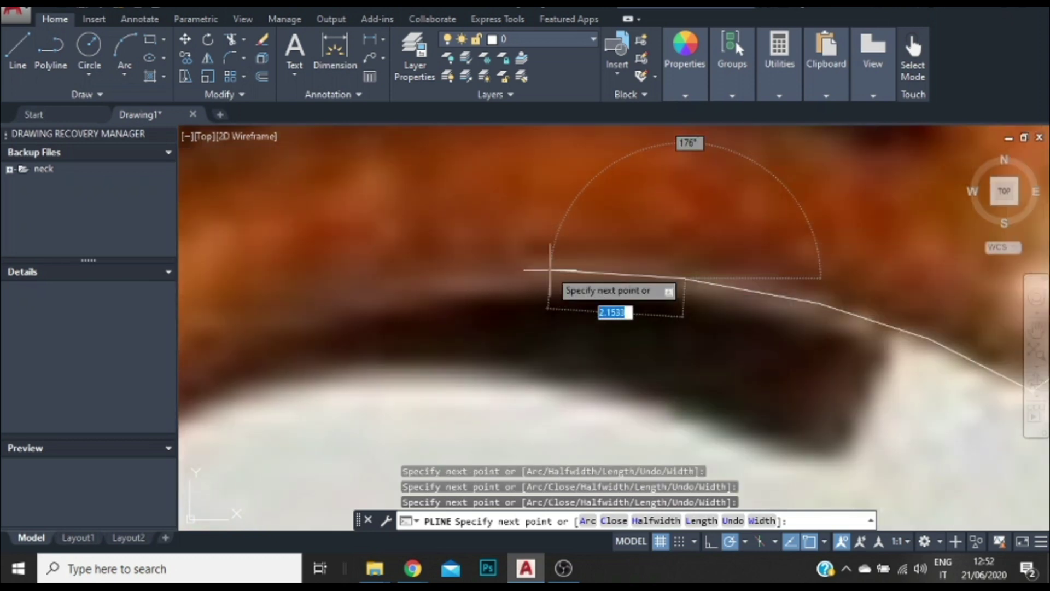
pyautogui.click(551, 268)
# Continue the polyline from the crest along the body's edge, adding vertices where it descends toward the waist.
pyautogui.scroll(-2, 541, 295)
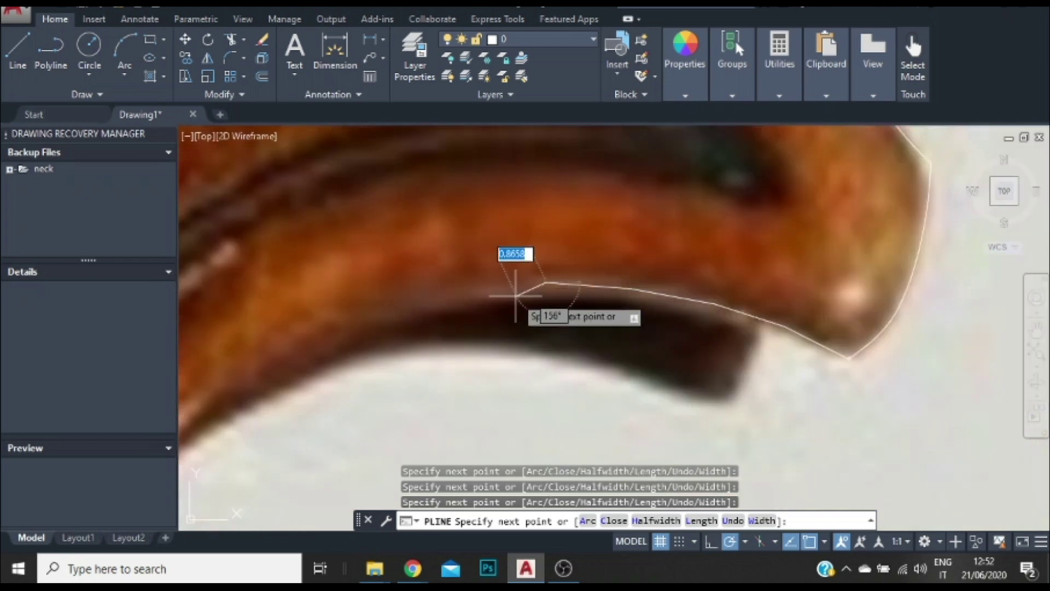
pyautogui.click(479, 291)
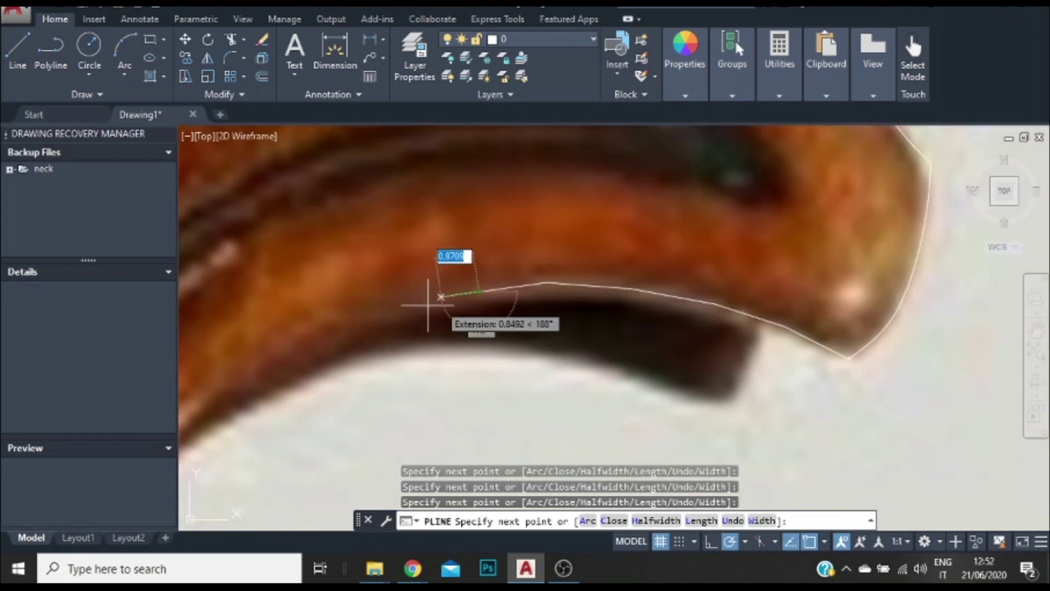
pyautogui.click(386, 305)
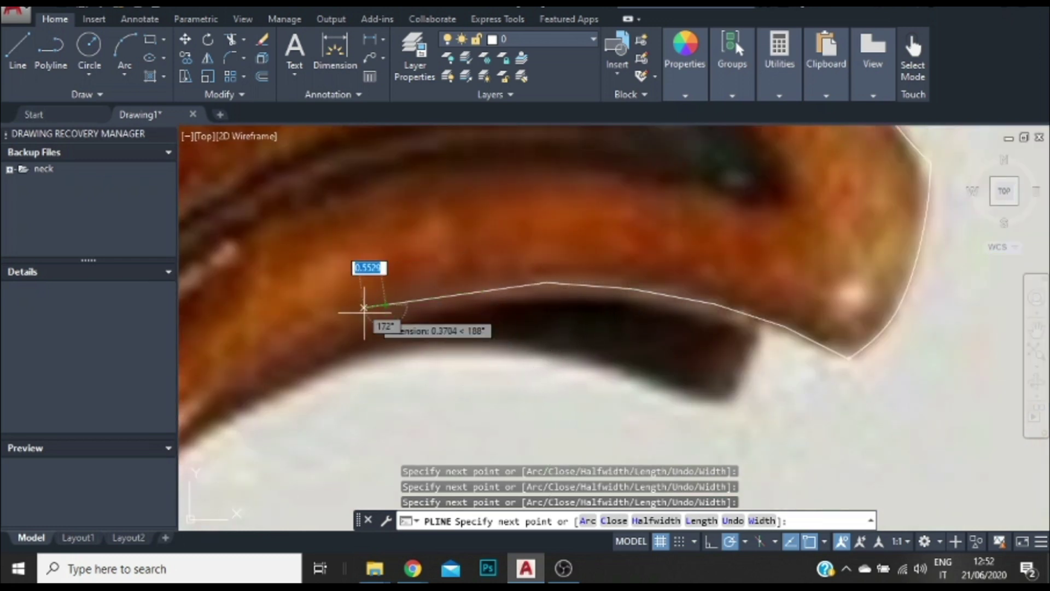
pyautogui.click(307, 336)
pyautogui.click(242, 376)
# Trace the steep upper bend of the waist, carrying the polyline around the curve along the body's edge.
pyautogui.scroll(-2, 241, 375)
pyautogui.scroll(2, 250, 361)
pyautogui.scroll(-2, 262, 356)
pyautogui.scroll(3, 281, 347)
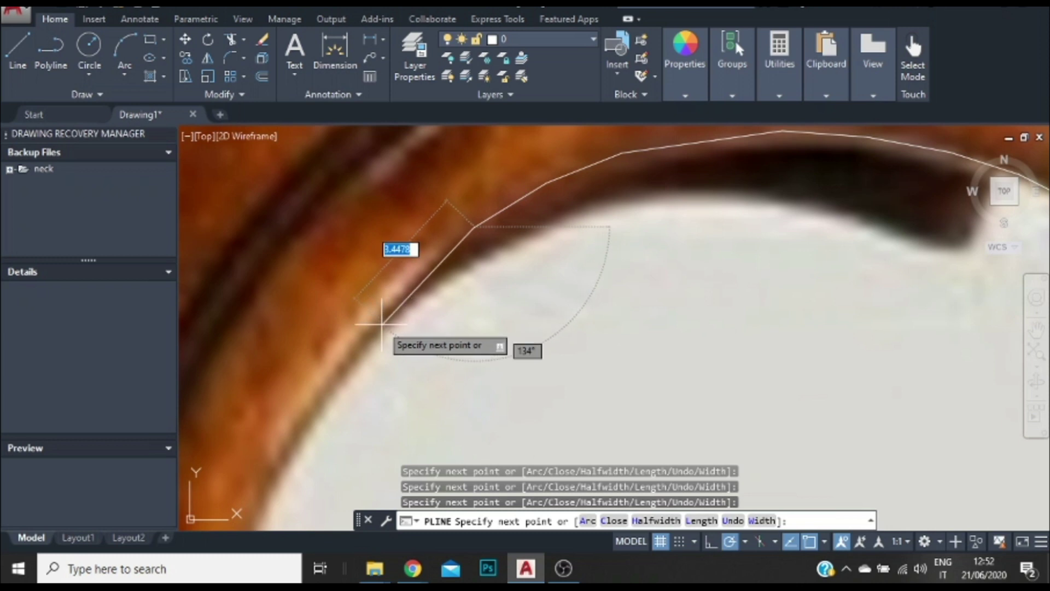
pyautogui.click(284, 444)
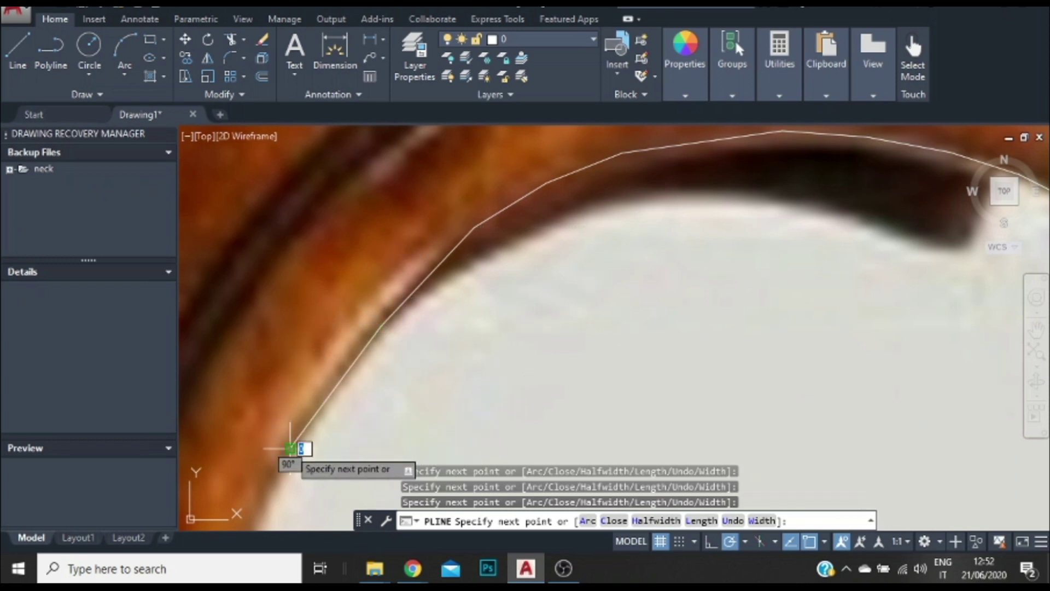
pyautogui.scroll(-2, 311, 422)
pyautogui.scroll(2, 319, 411)
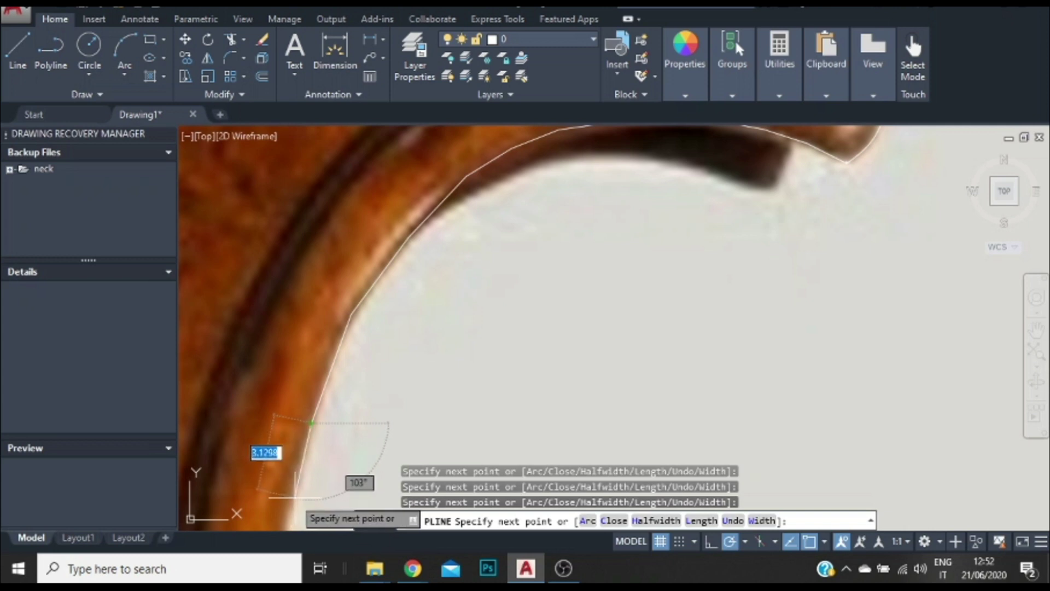
# Extend the polyline down the upper part of the waist, following the edge until it runs nearly vertical.
pyautogui.scroll(2, 295, 495)
pyautogui.scroll(-3, 326, 447)
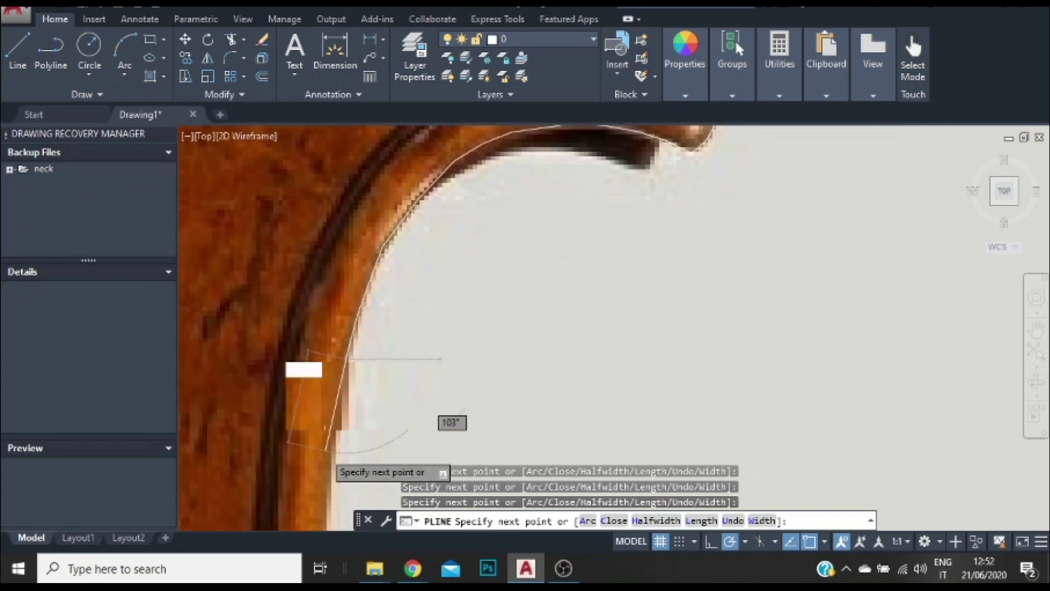
pyautogui.scroll(2, 349, 399)
pyautogui.scroll(1, 339, 416)
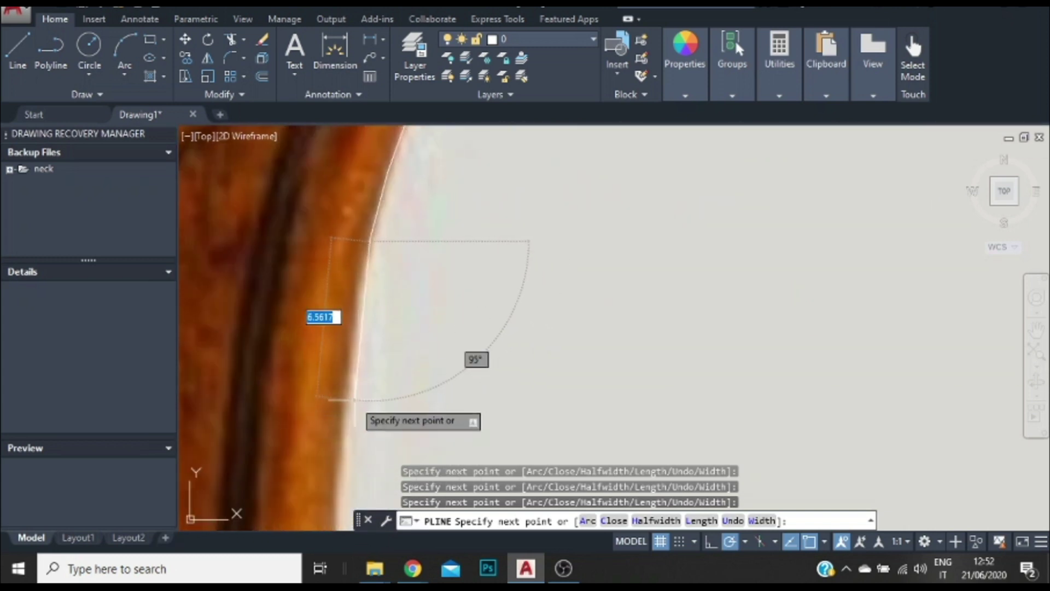
pyautogui.scroll(-2, 345, 400)
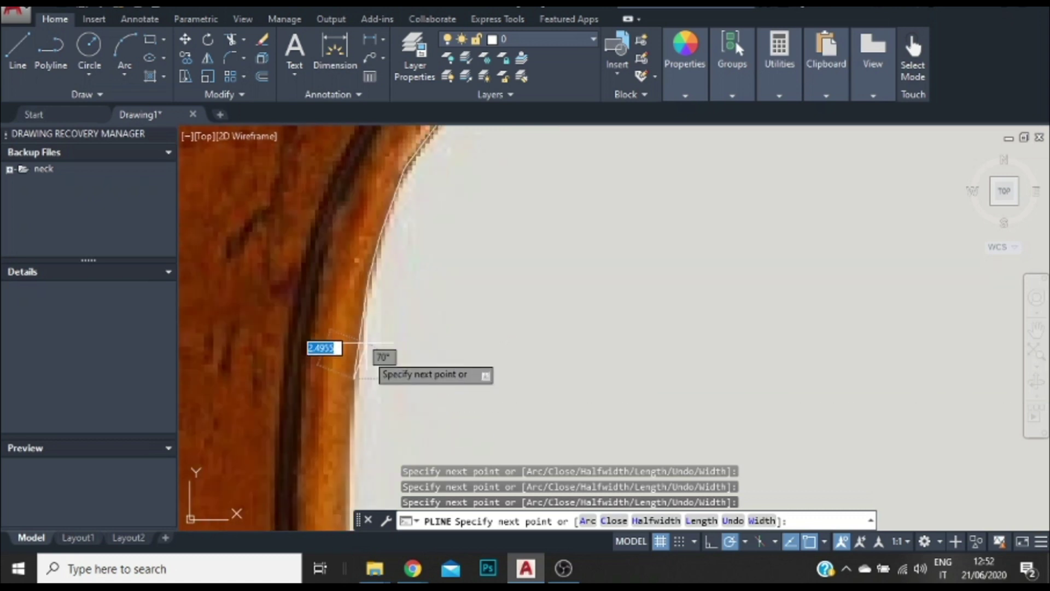
pyautogui.scroll(2, 345, 437)
pyautogui.scroll(2, 345, 383)
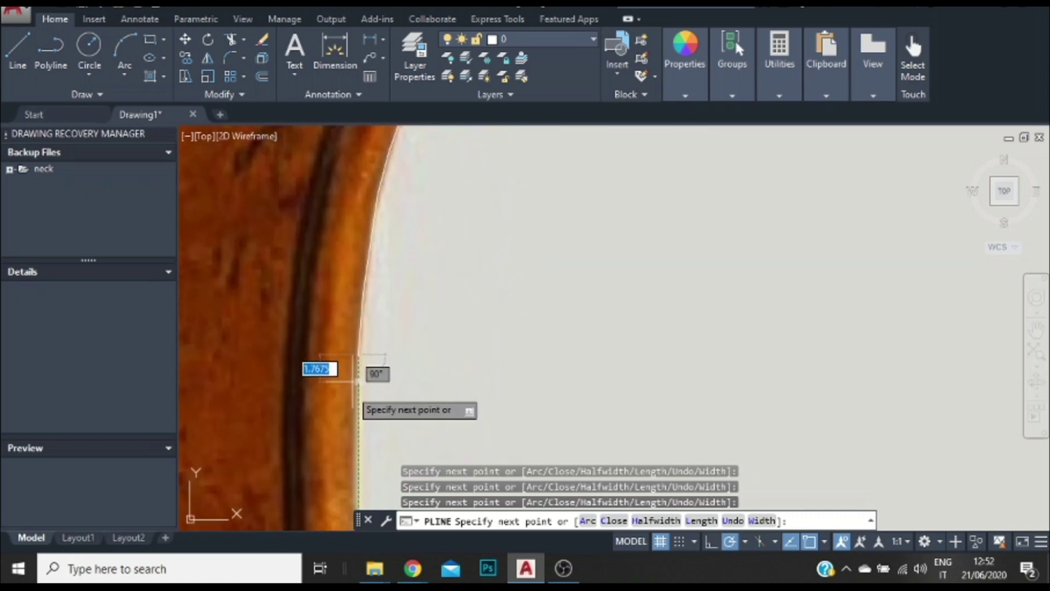
# Continue the polyline past the narrowest part of the waist, adding vertices down the body's edge.
pyautogui.scroll(-3, 345, 459)
pyautogui.scroll(-1, 377, 437)
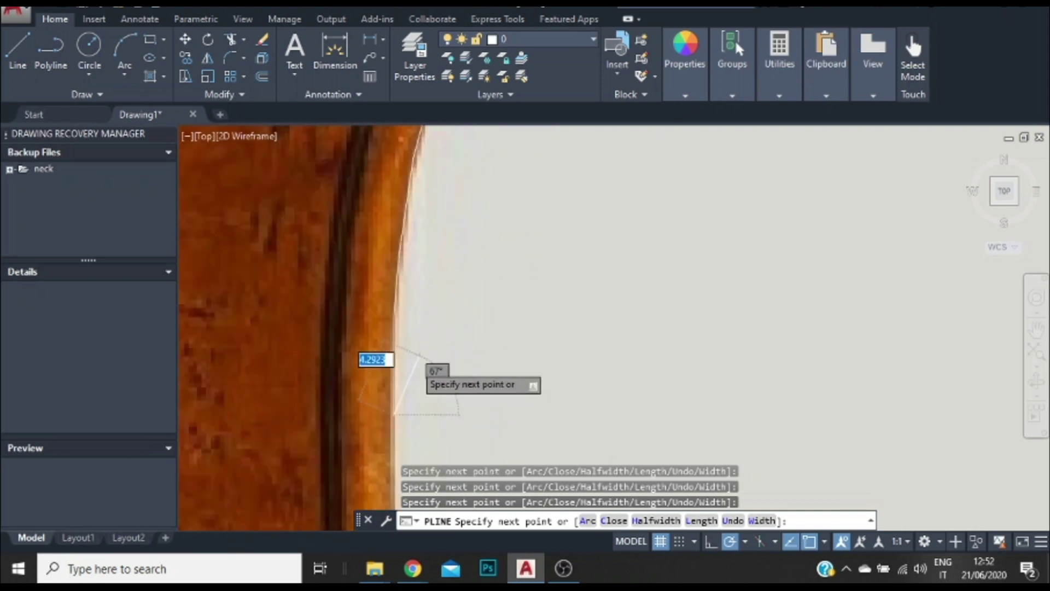
pyautogui.scroll(1, 399, 449)
pyautogui.click(405, 446)
pyautogui.scroll(-2, 406, 446)
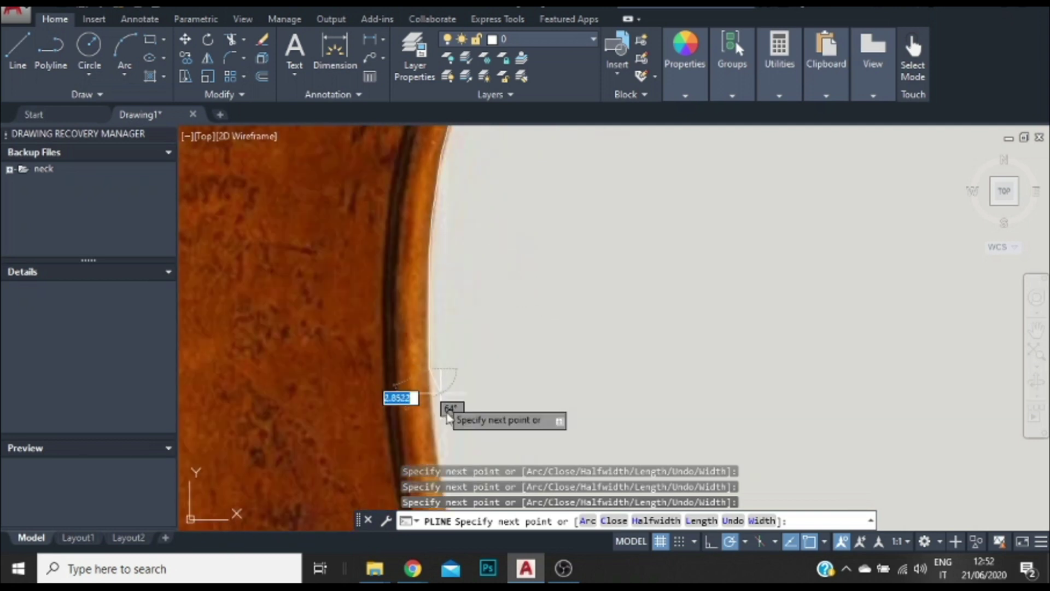
pyautogui.scroll(2, 416, 440)
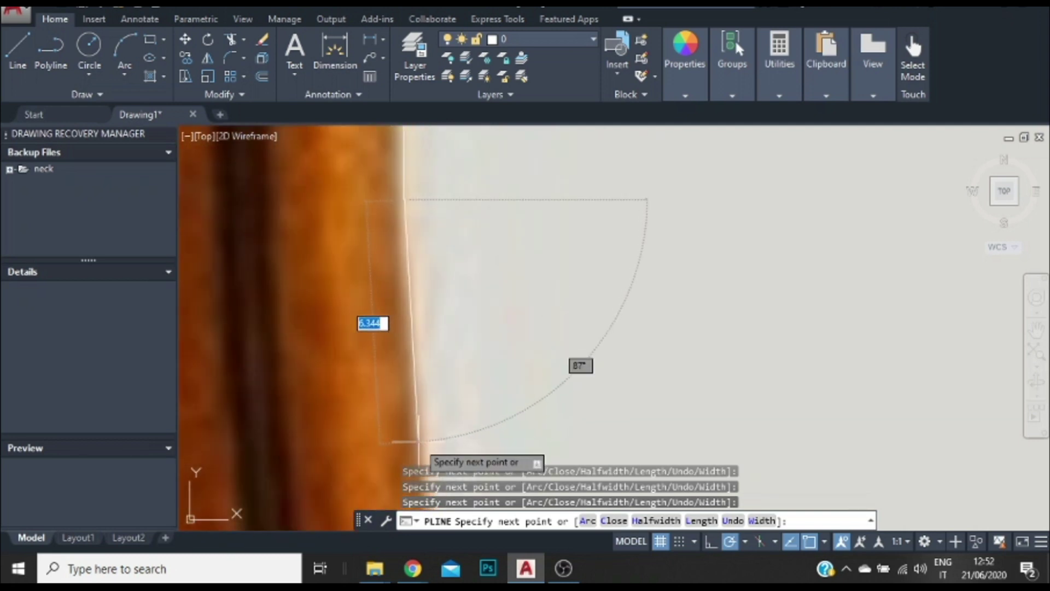
pyautogui.scroll(2, 418, 442)
pyautogui.scroll(-2, 438, 306)
pyautogui.scroll(2, 435, 429)
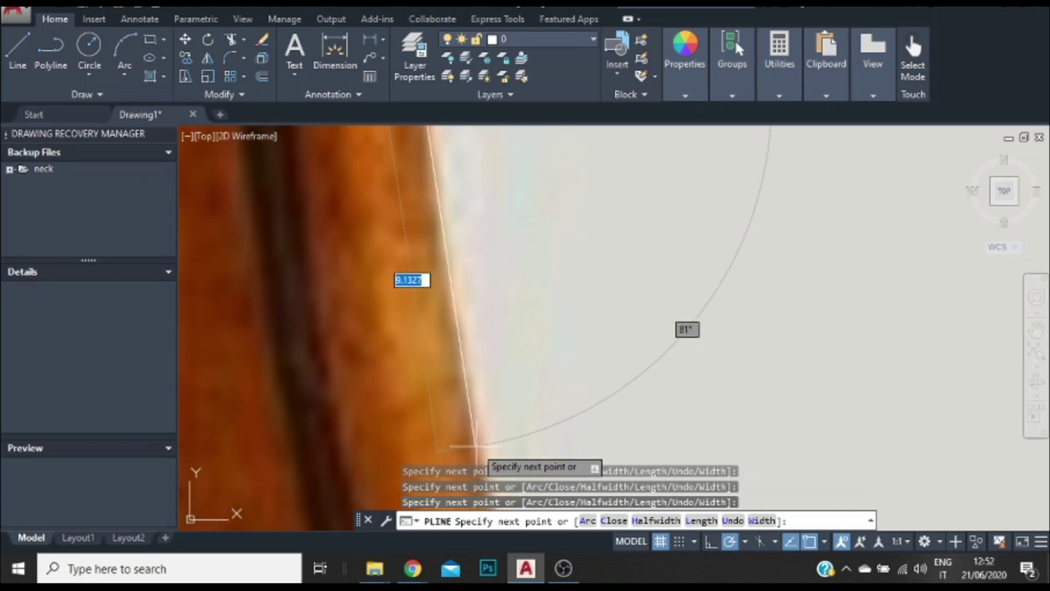
# Extend the polyline along the lower waist where the body's edge slants outward.
pyautogui.scroll(-2, 550, 213)
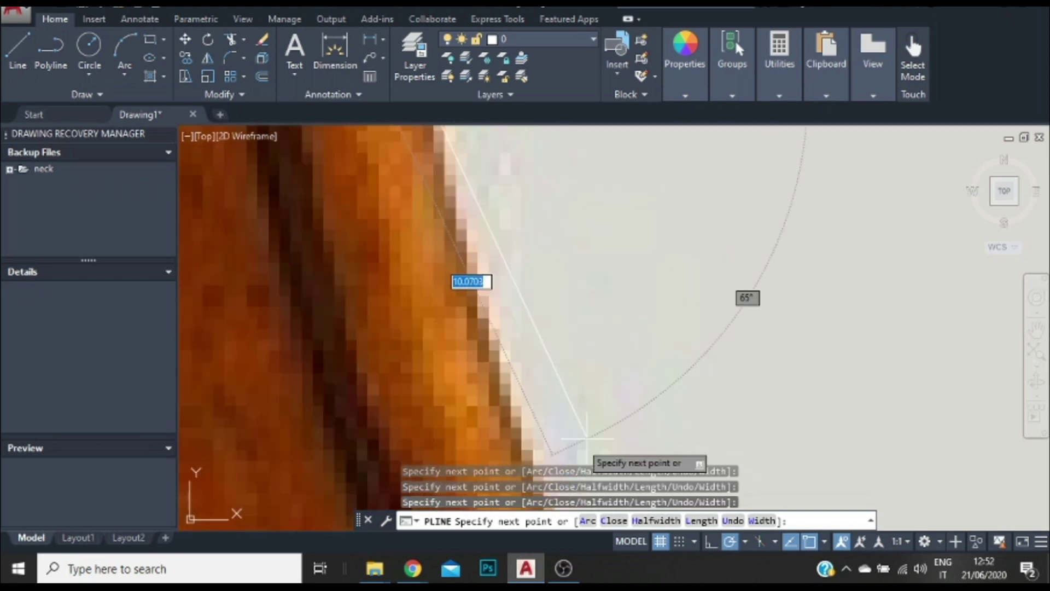
pyautogui.scroll(2, 539, 456)
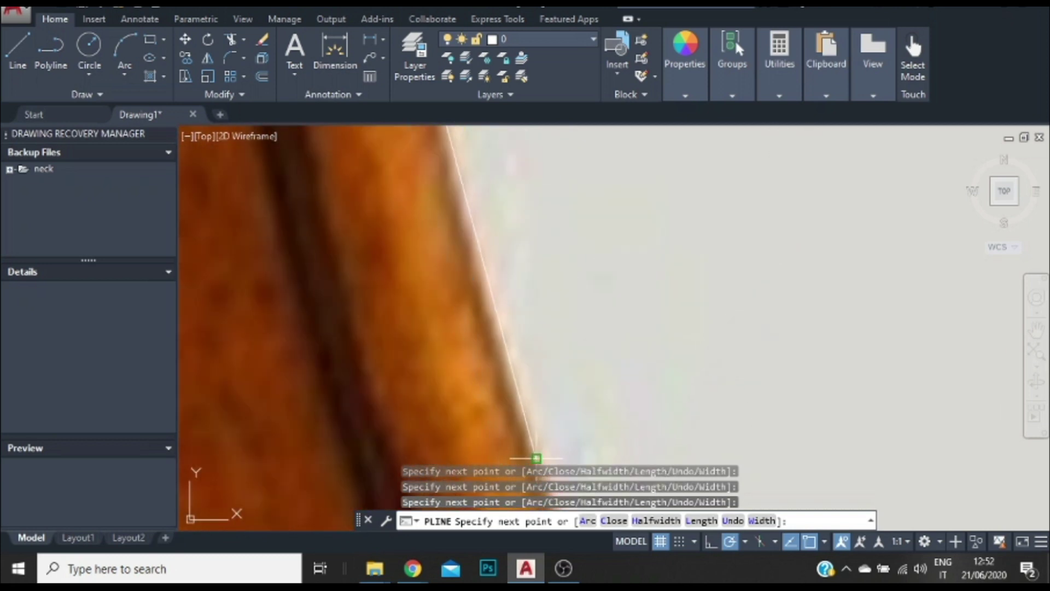
pyautogui.scroll(-2, 536, 458)
pyautogui.scroll(2, 601, 383)
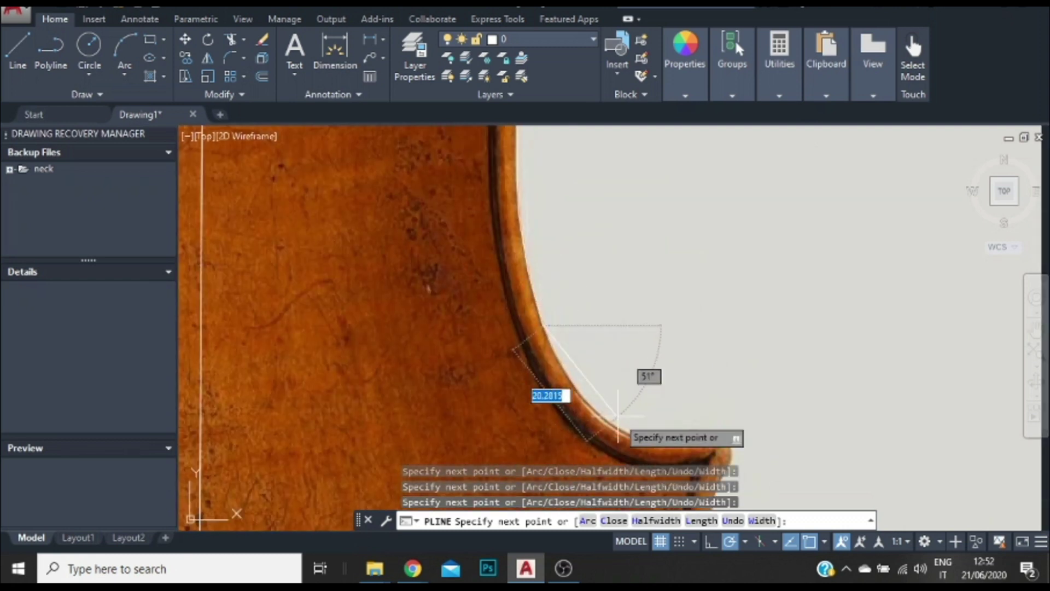
# Trace the lower bend of the waist with closely spaced vertices as the edge curves toward the lower corner.
pyautogui.scroll(3, 609, 421)
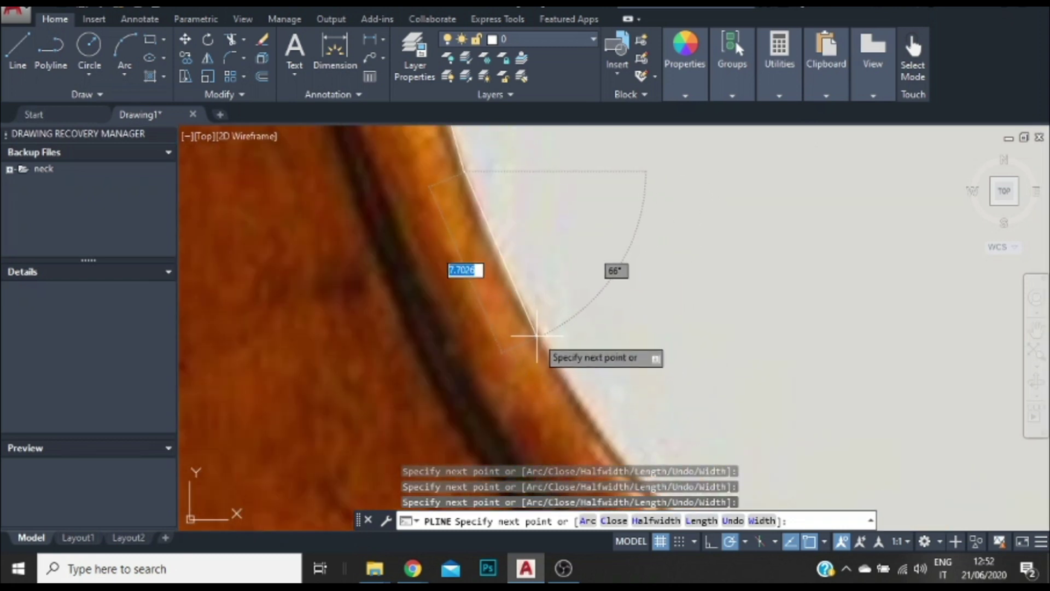
pyautogui.click(539, 332)
pyautogui.click(599, 430)
pyautogui.scroll(-2, 608, 400)
pyautogui.scroll(2, 610, 382)
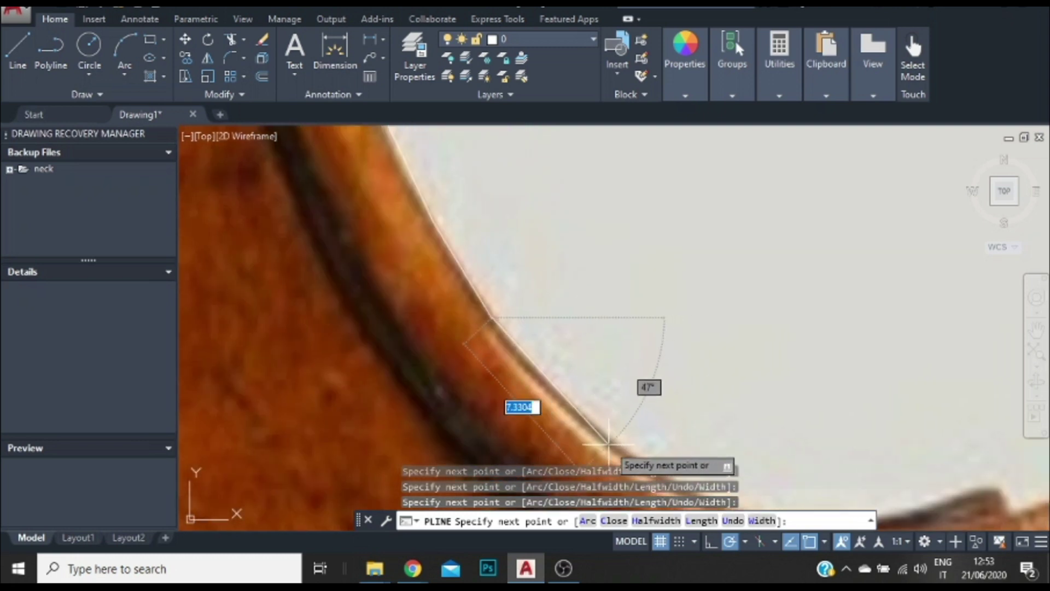
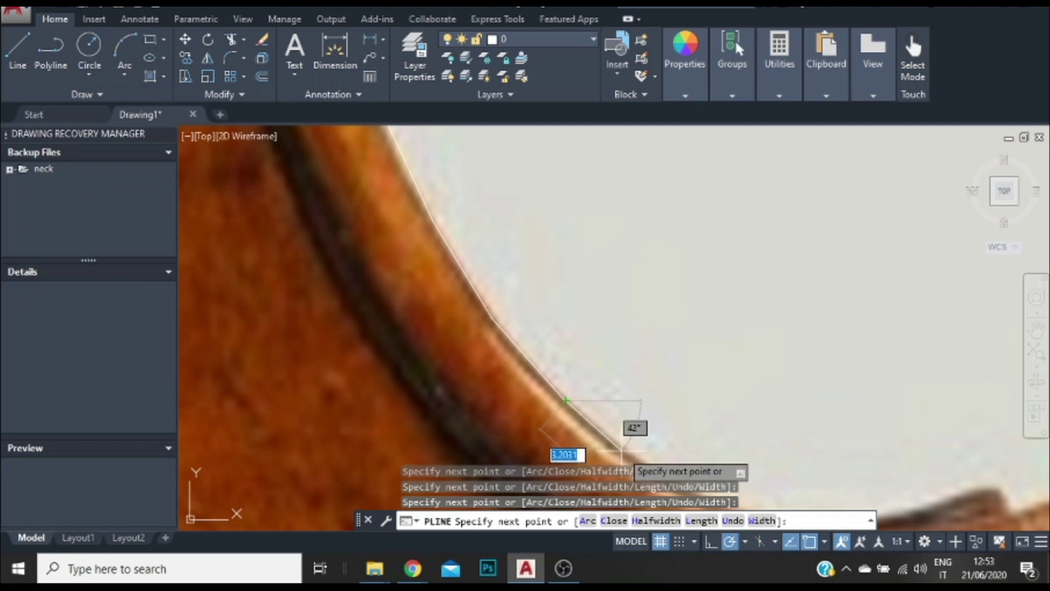
# Carry the polyline through the bottom of the lower bend until the edge runs nearly level, ignoring the dark shadow above it.
pyautogui.scroll(-2, 703, 429)
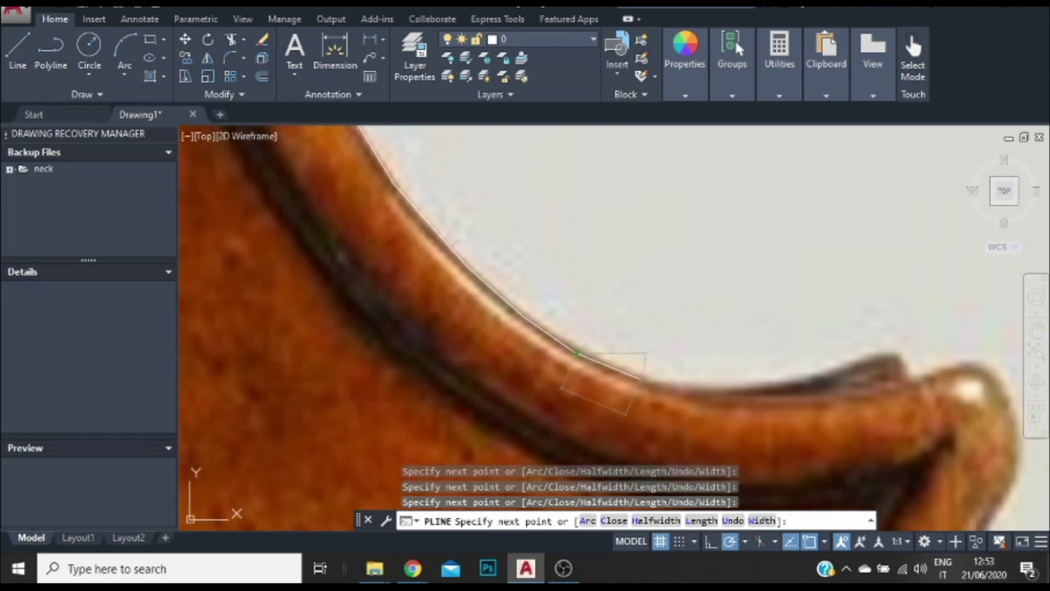
pyautogui.scroll(2, 737, 406)
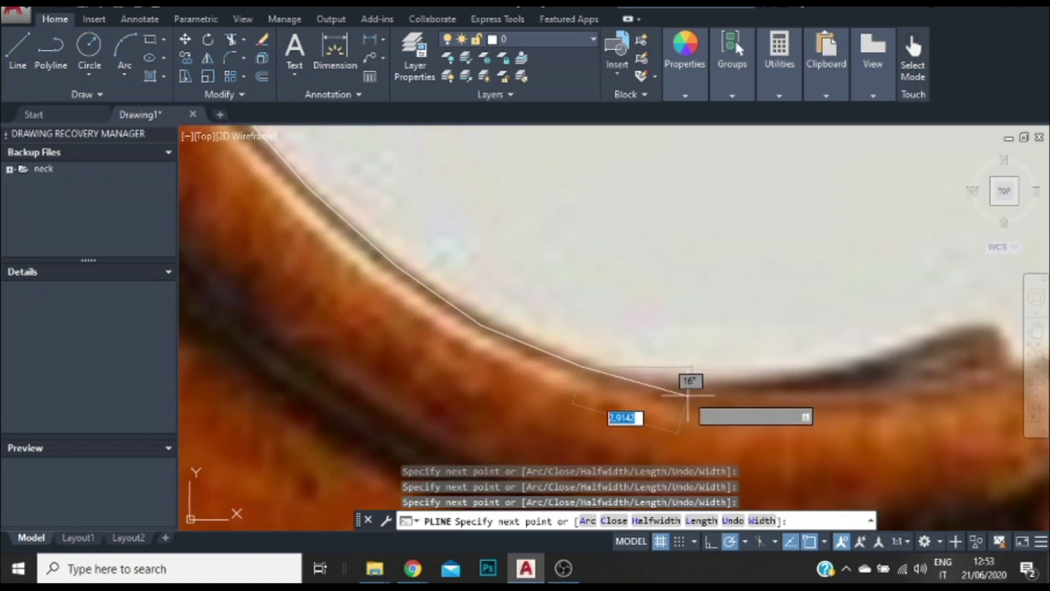
pyautogui.scroll(2, 797, 370)
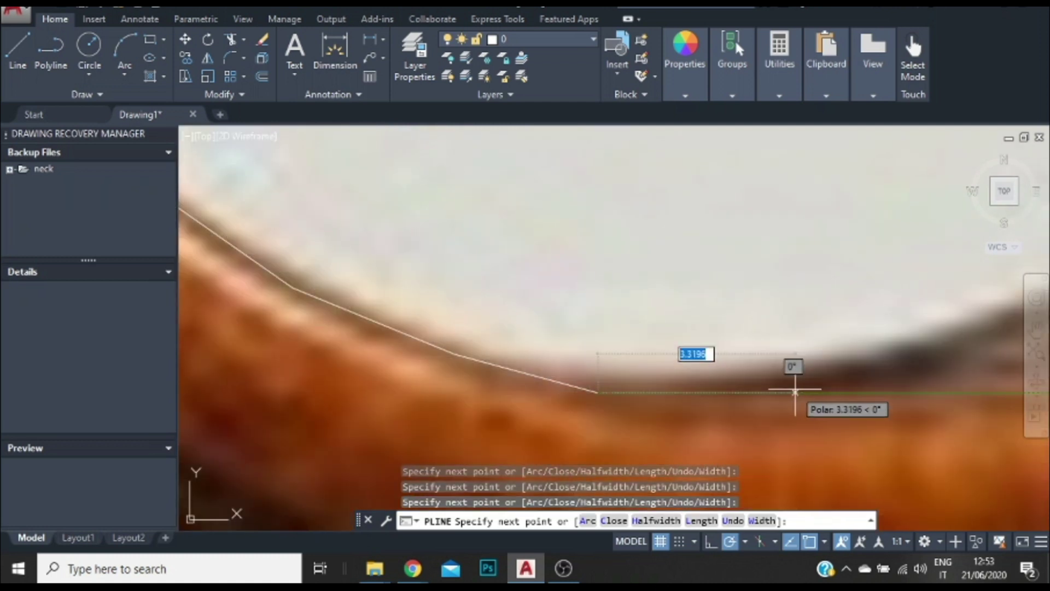
pyautogui.scroll(2, 781, 392)
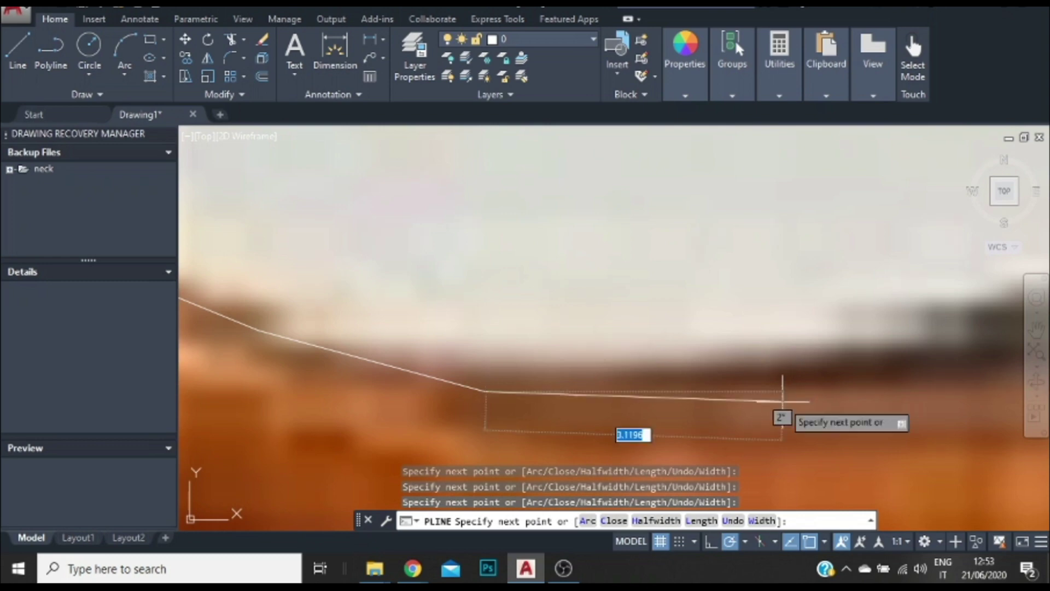
pyautogui.scroll(-3, 786, 403)
pyautogui.scroll(3, 875, 411)
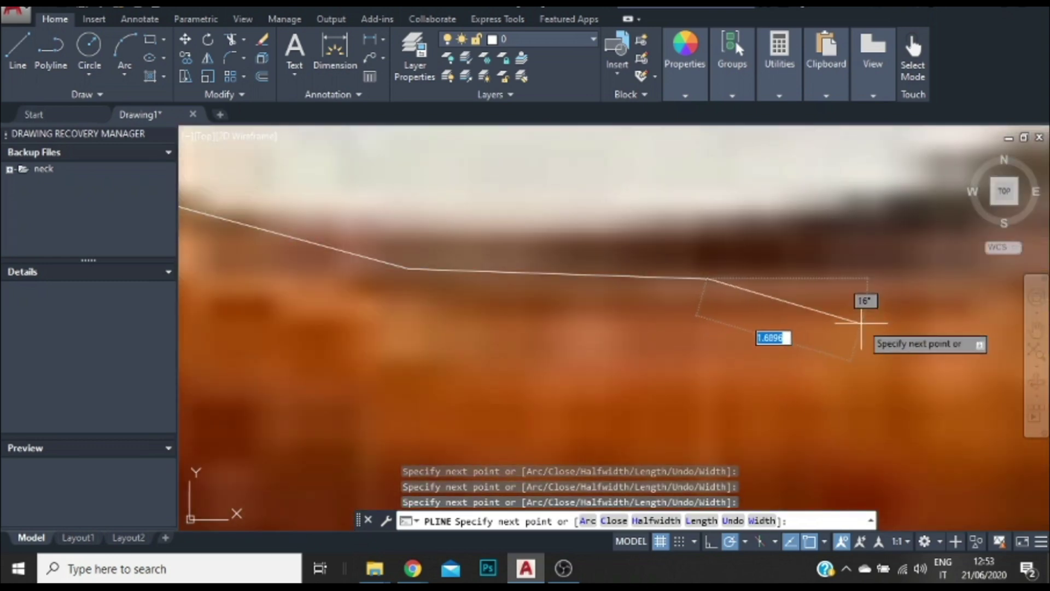
# Trace the lower corner's upper edge out to its tip and end the polyline there.
pyautogui.scroll(-3, 863, 300)
pyautogui.scroll(2, 837, 317)
pyautogui.scroll(-2, 871, 315)
pyautogui.scroll(3, 903, 247)
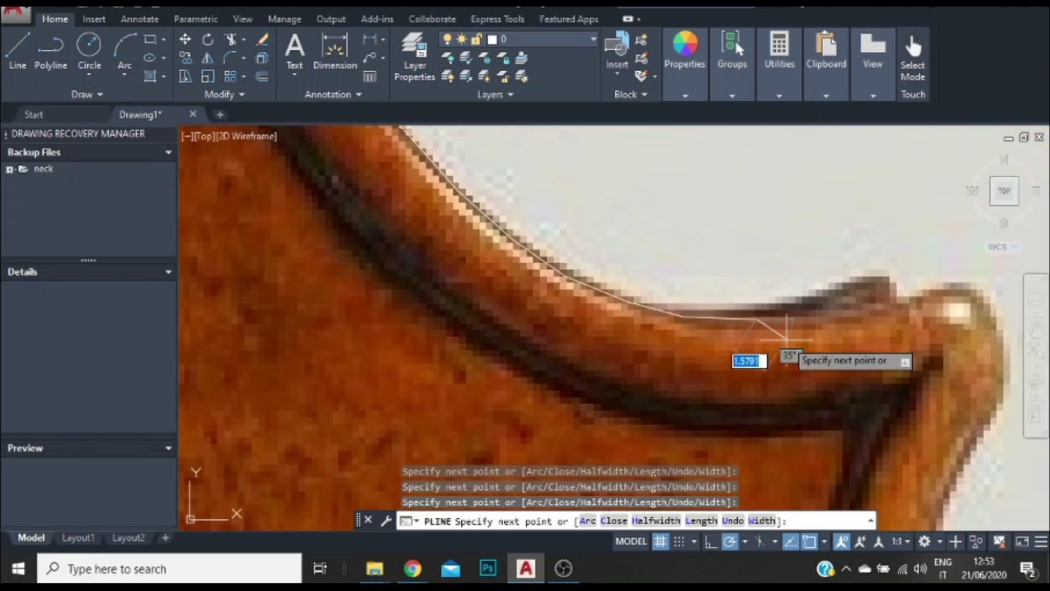
pyautogui.scroll(-2, 828, 312)
pyautogui.scroll(2, 821, 339)
pyautogui.scroll(-3, 766, 339)
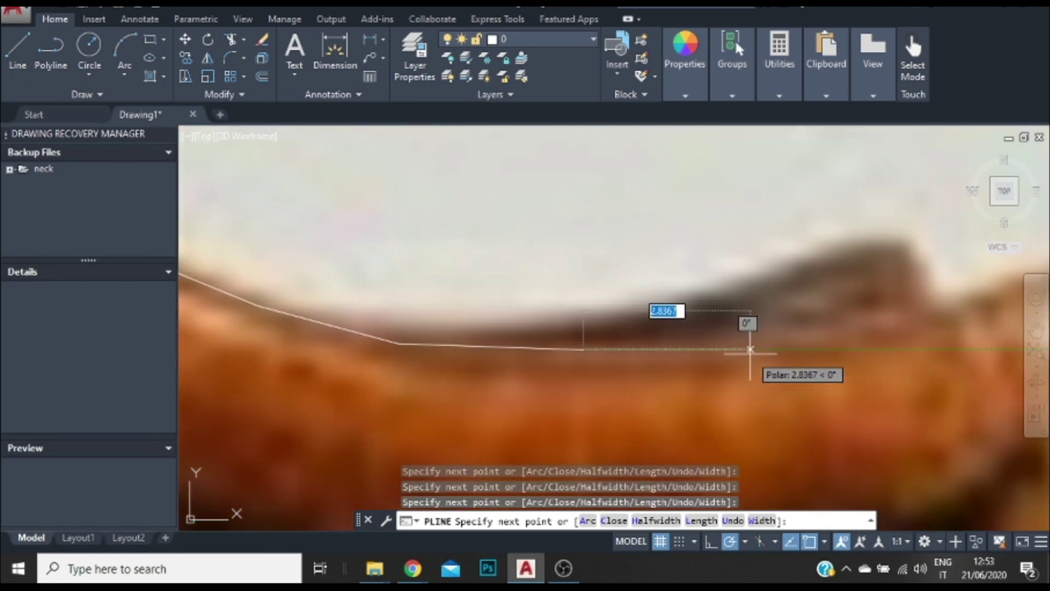
pyautogui.click(718, 352)
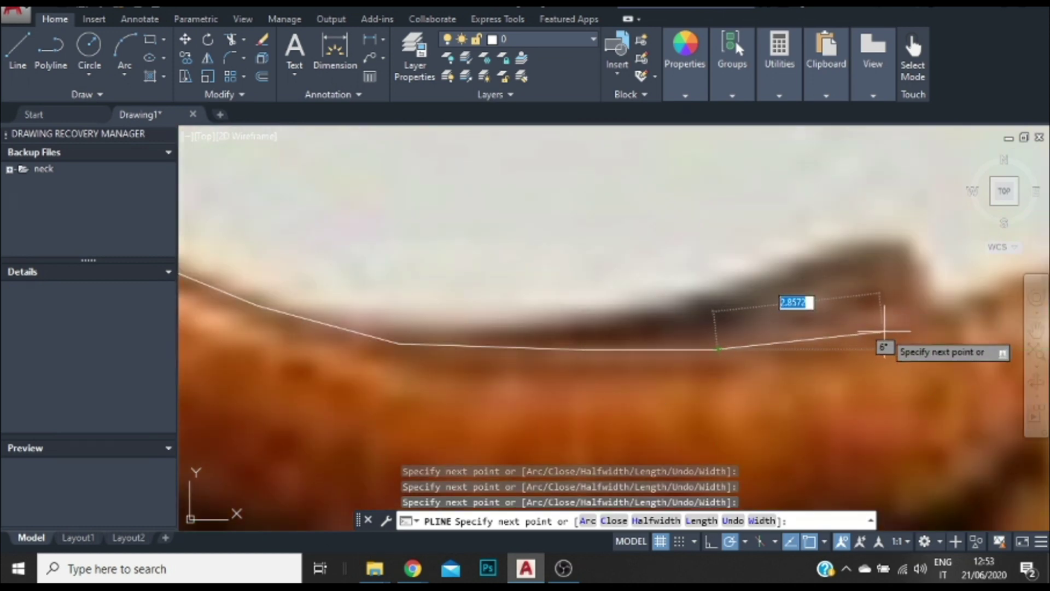
pyautogui.scroll(3, 842, 323)
pyautogui.scroll(-1, 903, 344)
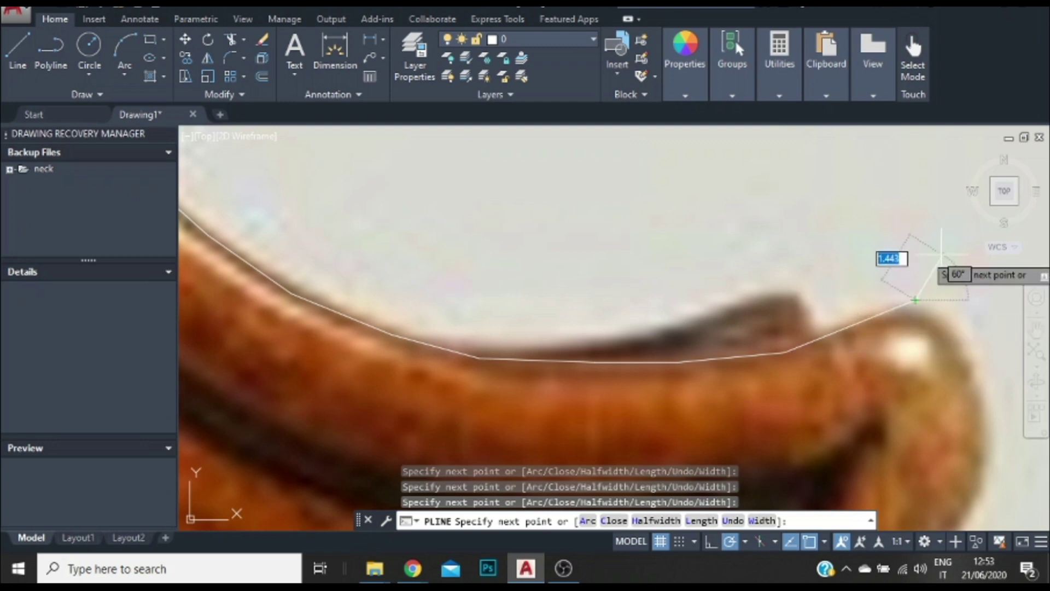
pyautogui.press('Escape')
# Smooth the finished waist polyline with Spline Fit.
pyautogui.scroll(-4, 510, 237)
pyautogui.scroll(1, 440, 290)
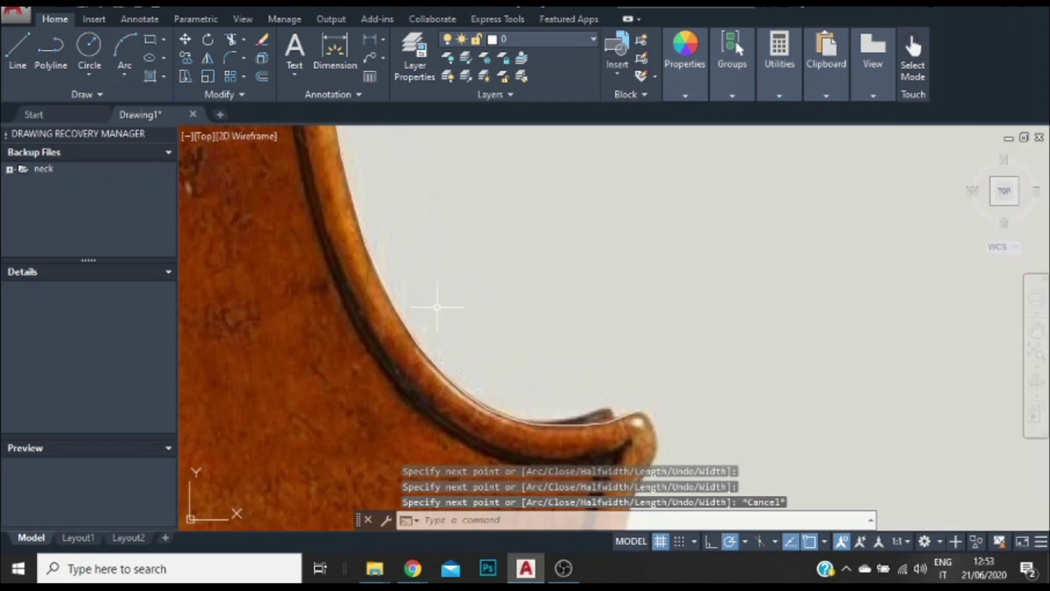
pyautogui.click(423, 344)
pyautogui.click(405, 344)
pyautogui.rightClick(418, 344)
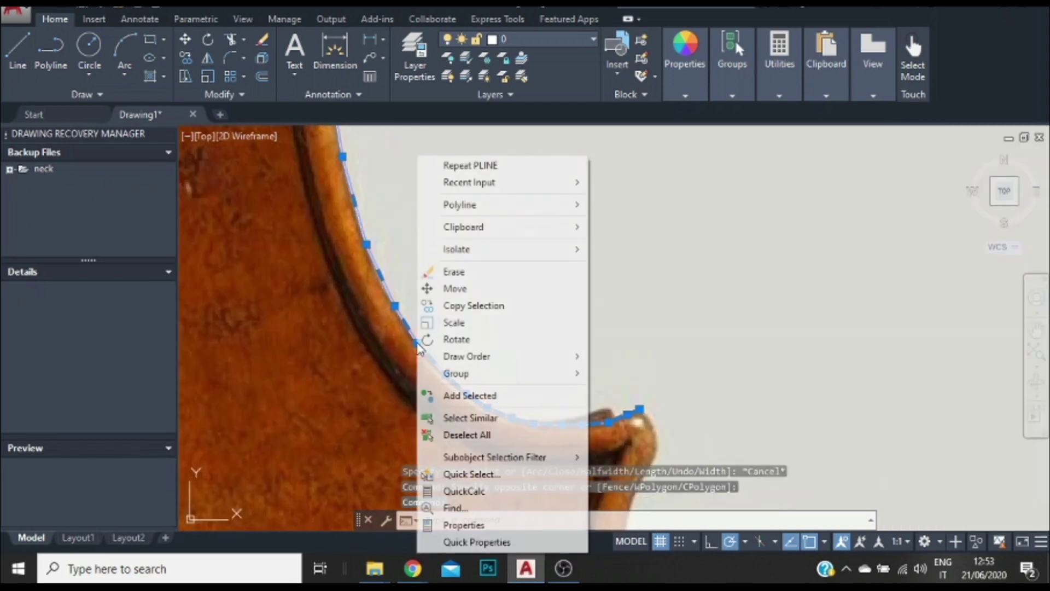
pyautogui.moveTo(525, 208)
pyautogui.click(629, 339)
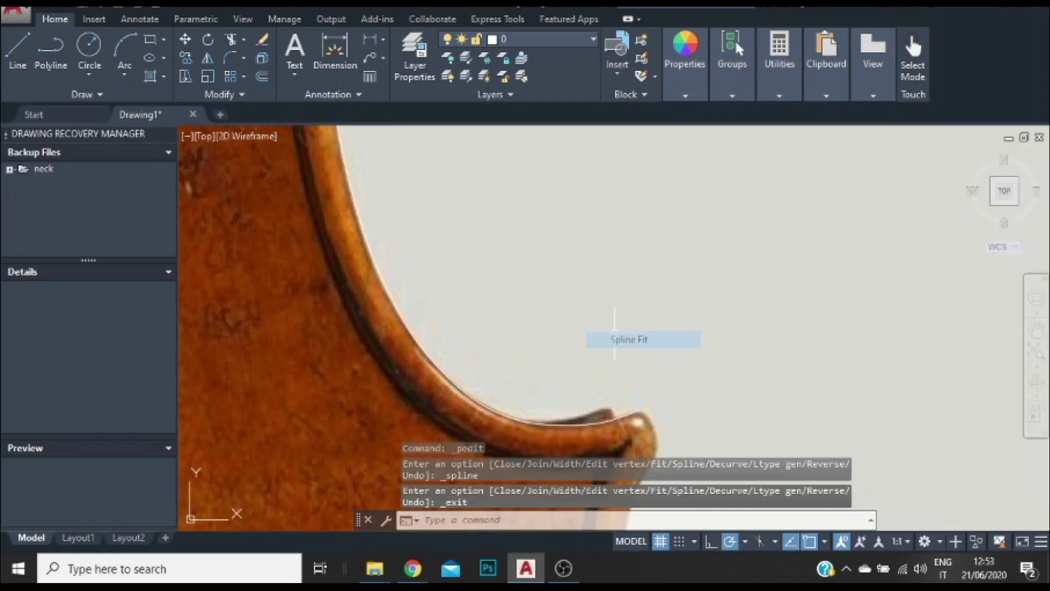
pyautogui.scroll(-5, 491, 286)
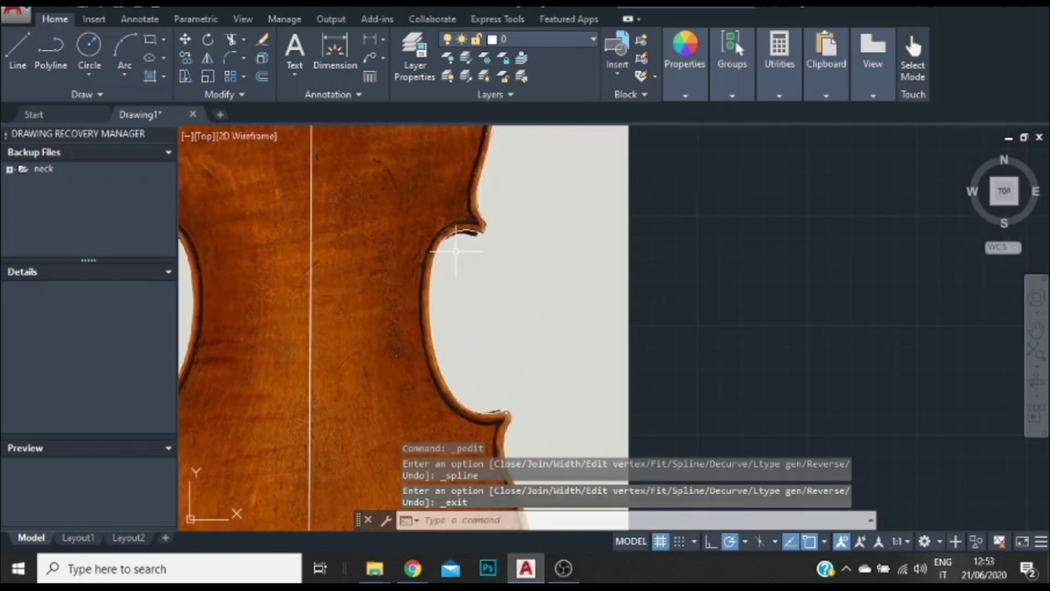
pyautogui.click(446, 246)
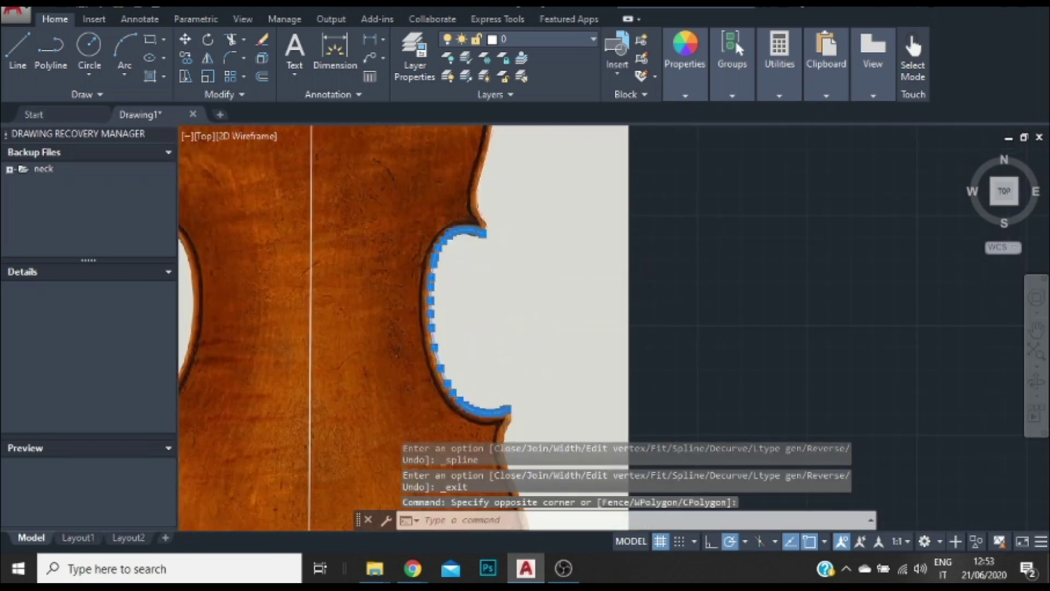
pyautogui.scroll(3, 469, 268)
pyautogui.press('Escape')
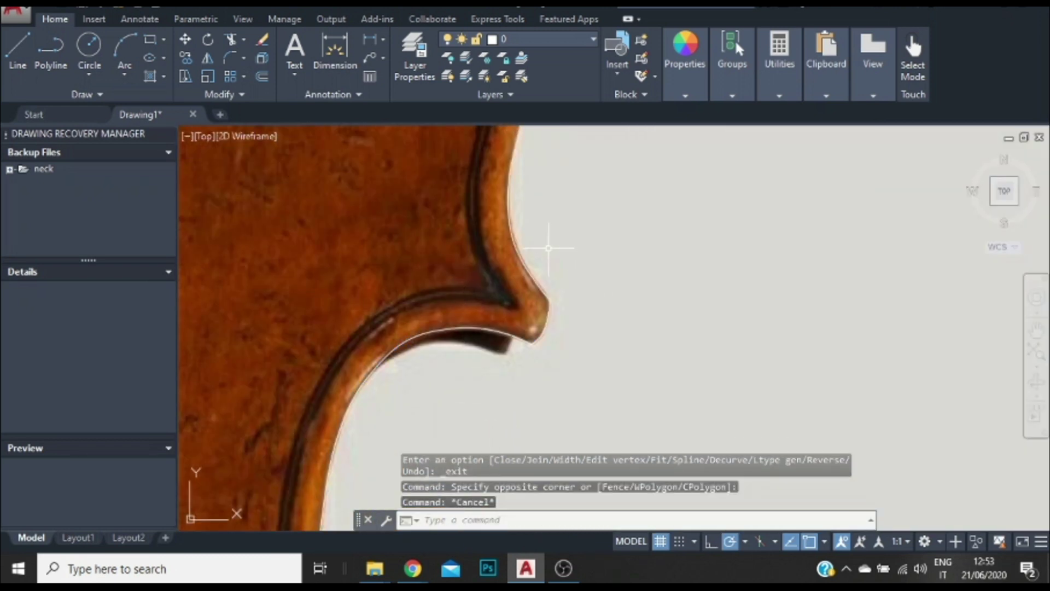
pyautogui.scroll(4, 434, 364)
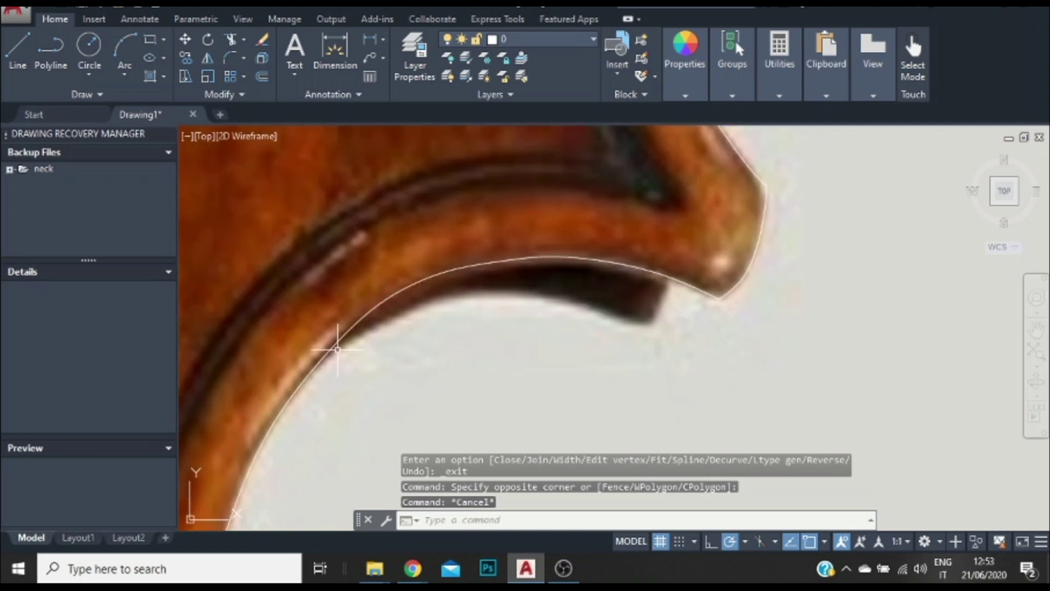
pyautogui.click(320, 369)
pyautogui.click(313, 367)
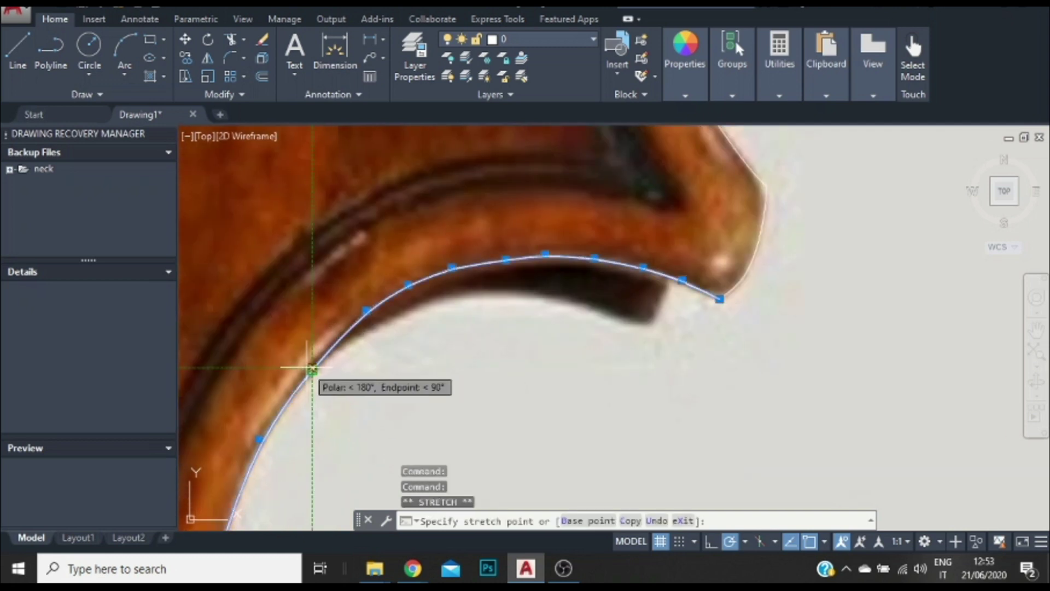
pyautogui.scroll(2, 308, 368)
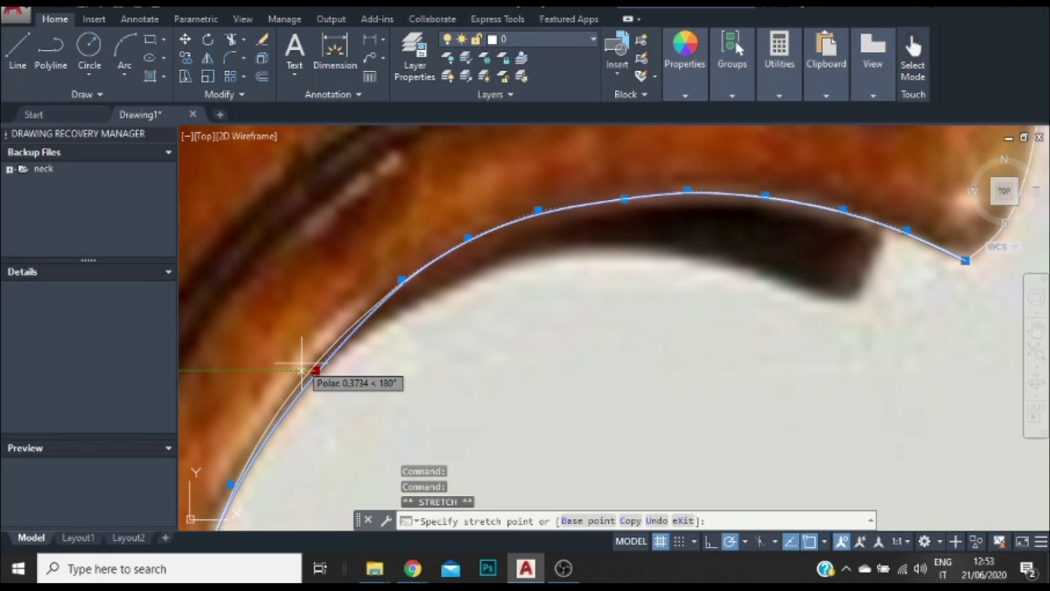
pyautogui.press('Escape')
# Start a new polyline at the waist curve's endpoint on the lower corner and trace around the top of the rounded tip.
pyautogui.scroll(-5, 459, 293)
pyautogui.scroll(-3, 615, 436)
pyautogui.scroll(4, 625, 298)
pyautogui.scroll(-2, 629, 383)
pyautogui.scroll(-2, 626, 353)
pyautogui.scroll(5, 612, 383)
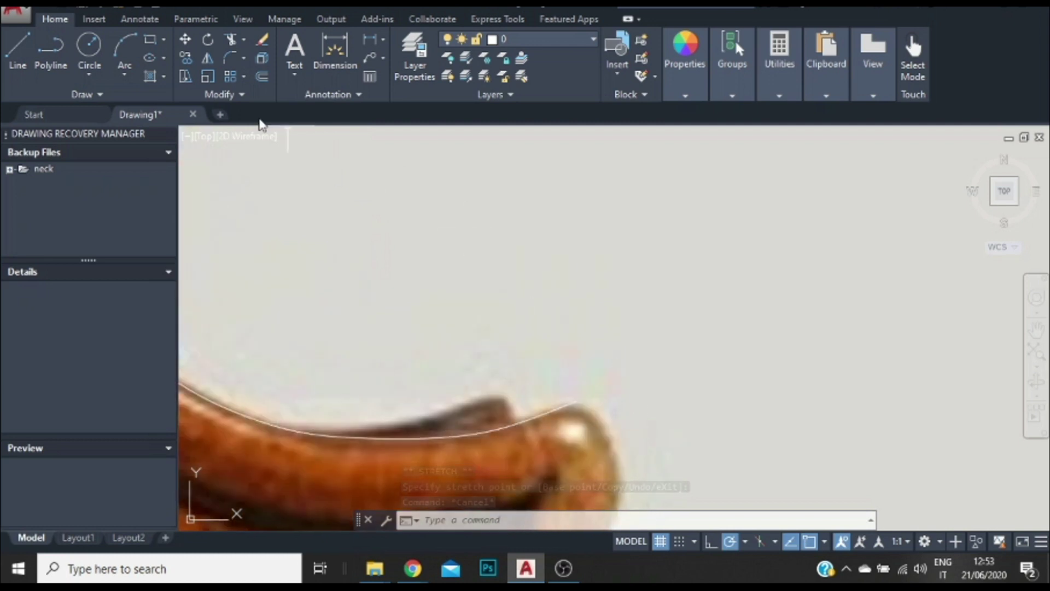
pyautogui.click(58, 45)
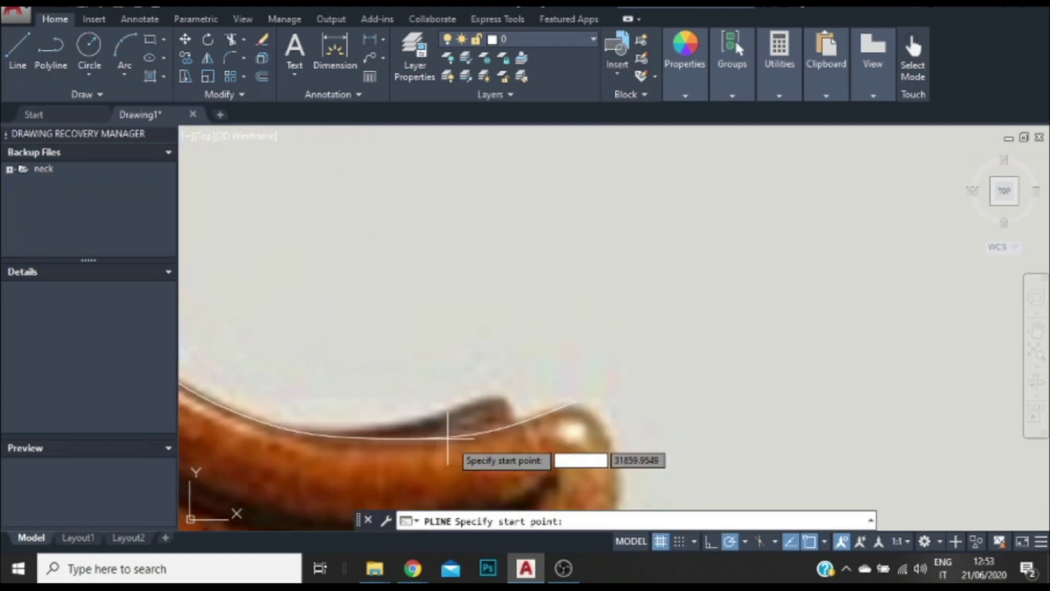
pyautogui.scroll(3, 492, 416)
pyautogui.click(714, 311)
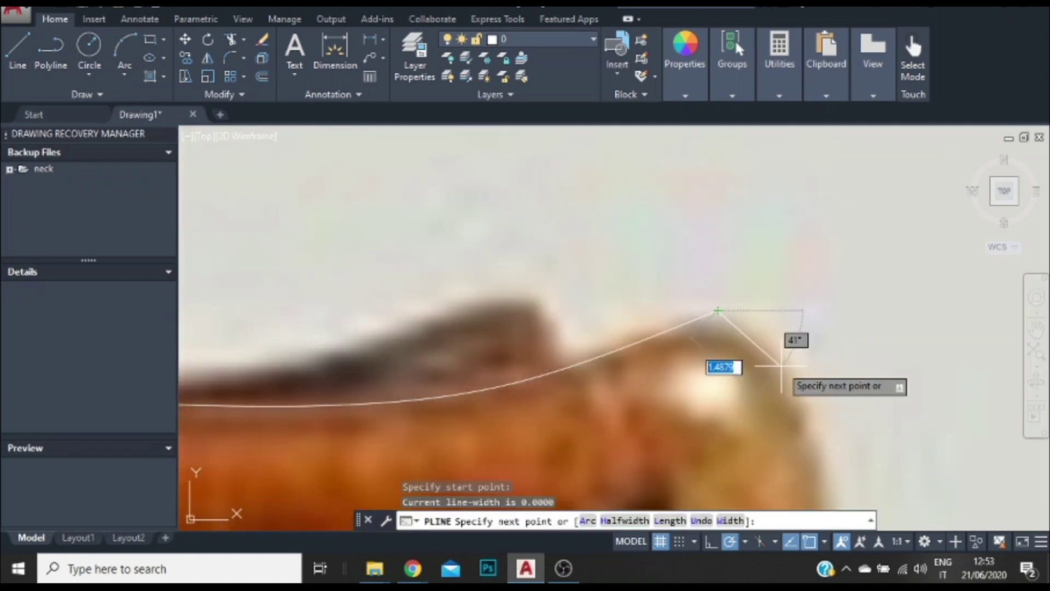
pyautogui.click(768, 348)
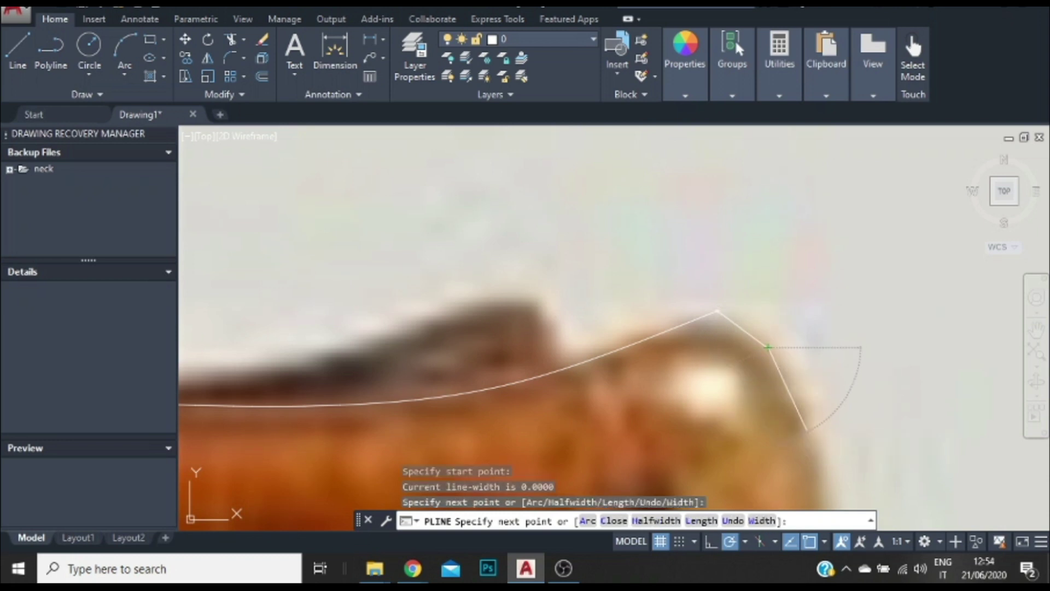
pyautogui.click(808, 433)
# Continue the polyline down the outer edge of the lower corner's tip with a vertical last segment, and end it.
pyautogui.scroll(2, 794, 377)
pyautogui.scroll(-2, 777, 378)
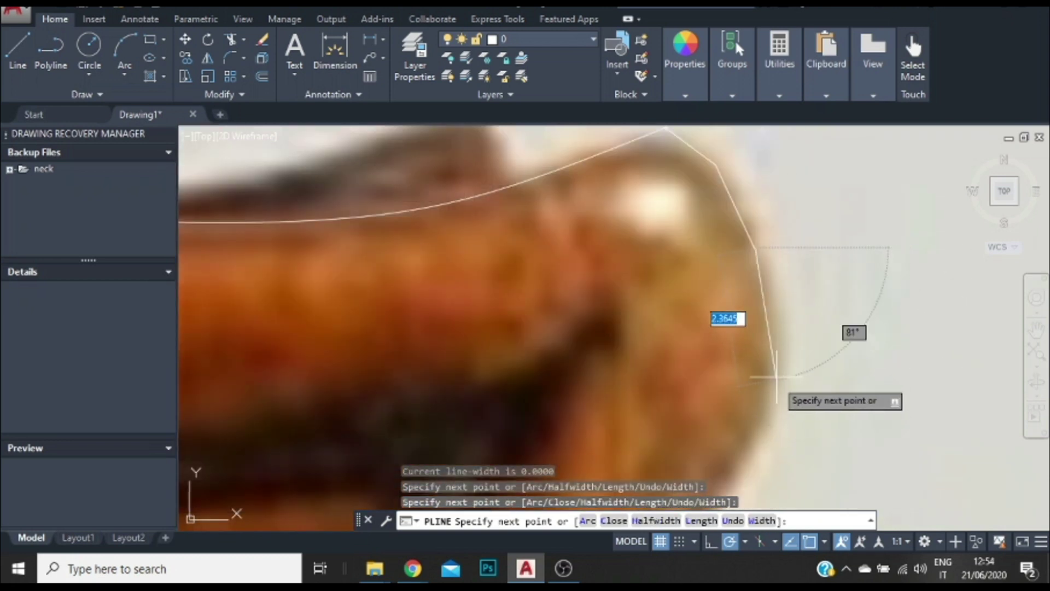
pyautogui.click(773, 305)
pyautogui.scroll(2, 773, 358)
pyautogui.click(768, 374)
pyautogui.click(769, 444)
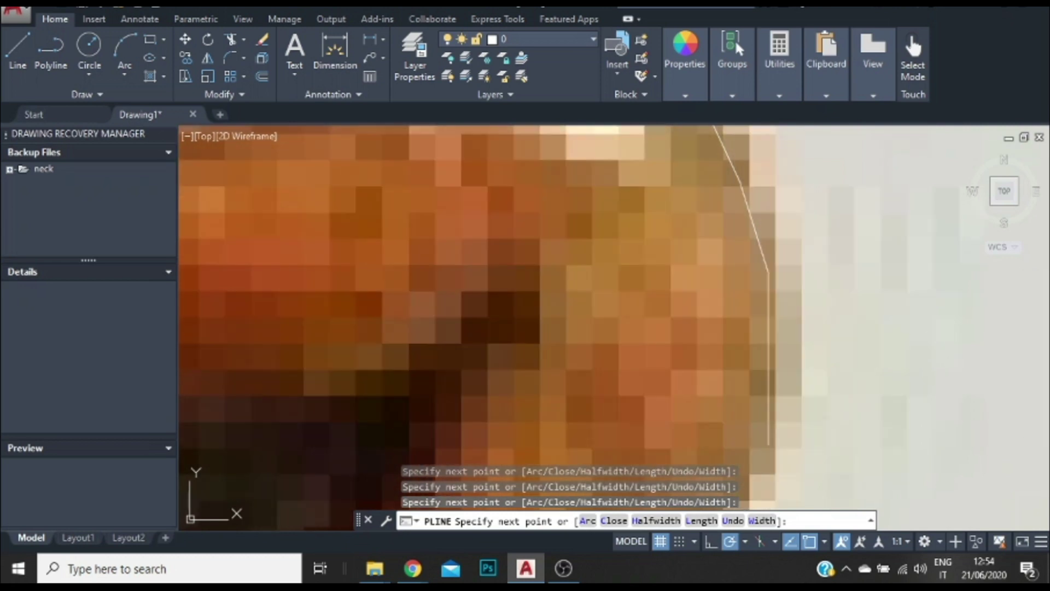
pyautogui.press('Escape')
pyautogui.scroll(-3, 614, 410)
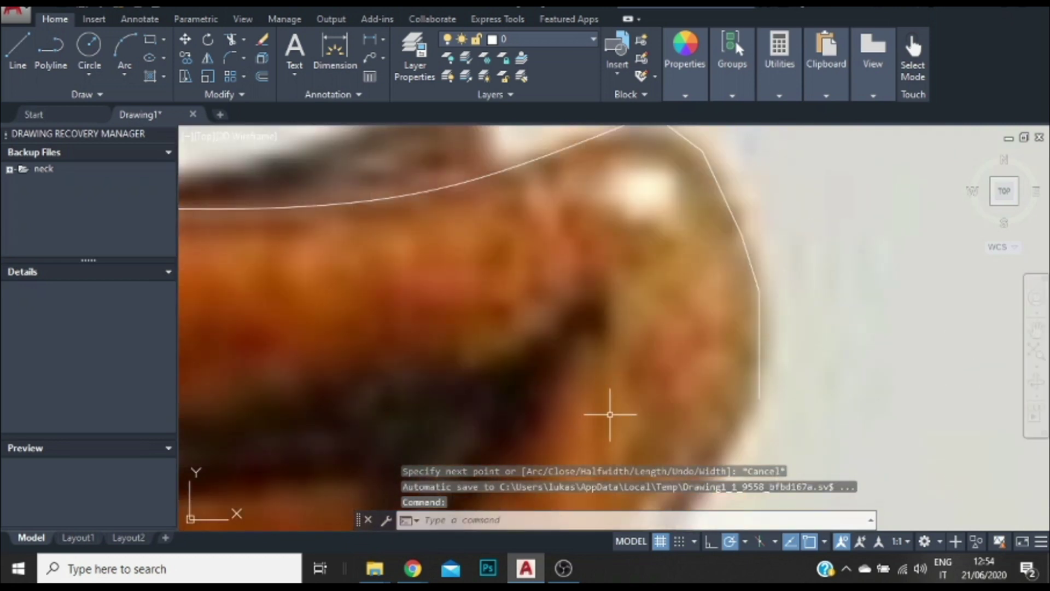
# Smooth the polyline around the lower corner's rounded tip with Spline Fit.
pyautogui.scroll(-2, 708, 364)
pyautogui.scroll(2, 671, 416)
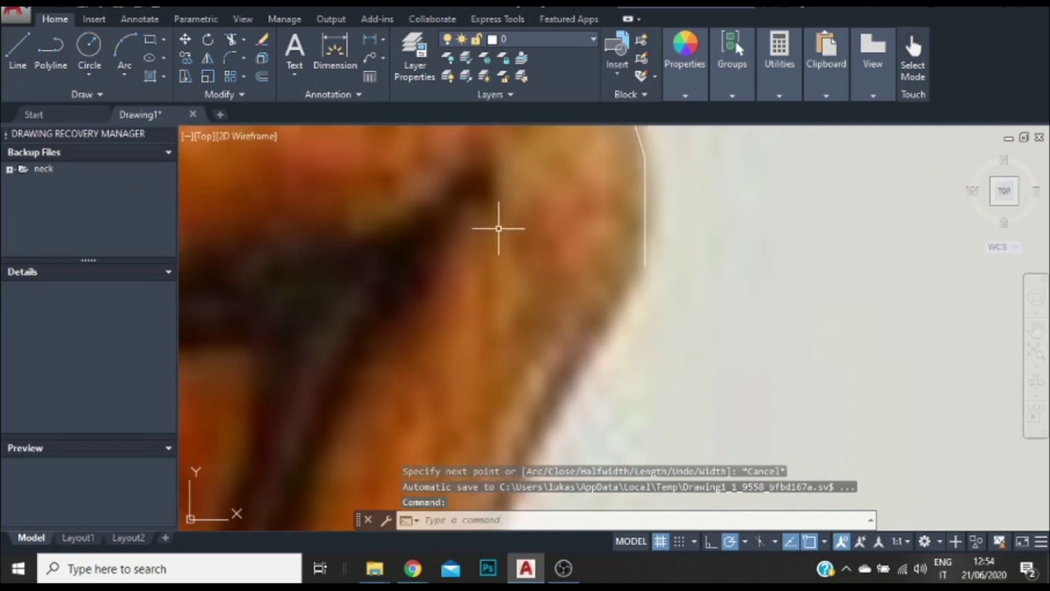
pyautogui.click(54, 45)
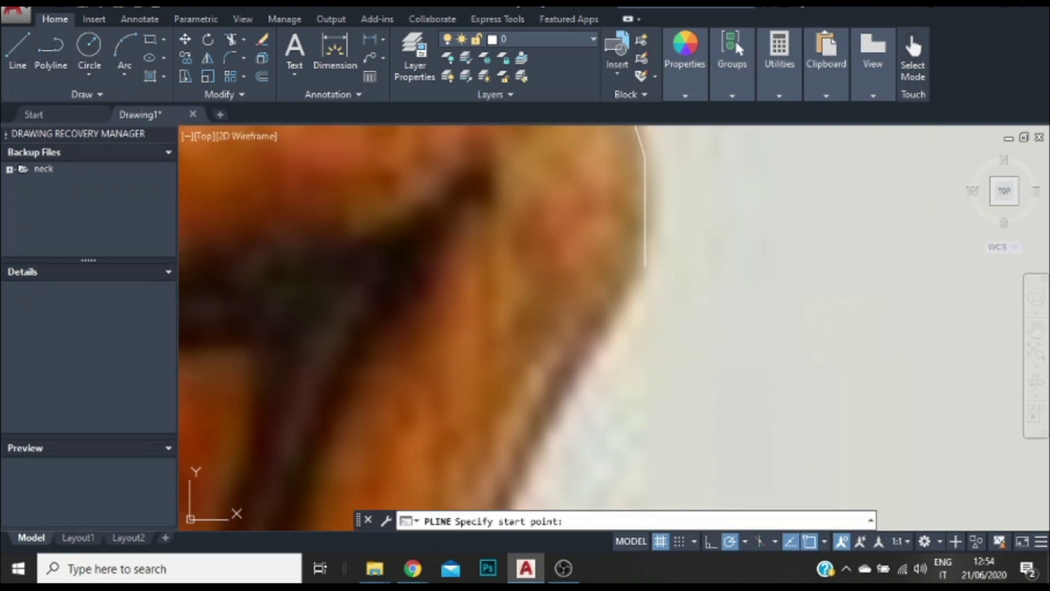
pyautogui.press('Escape')
pyautogui.click(646, 221)
pyautogui.rightClick(646, 220)
pyautogui.moveTo(717, 209)
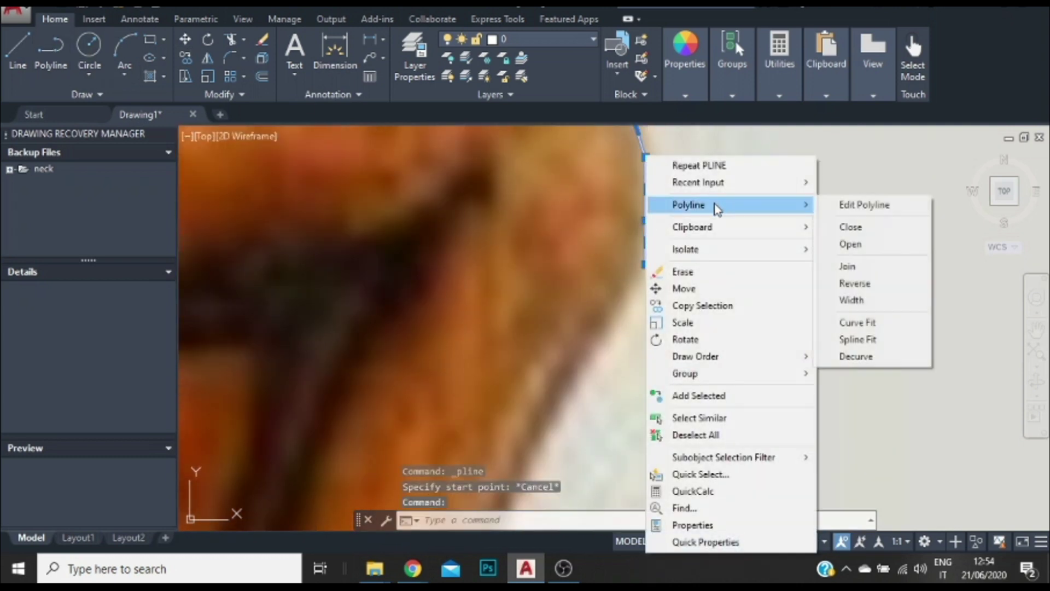
pyautogui.click(888, 341)
pyautogui.scroll(-2, 580, 235)
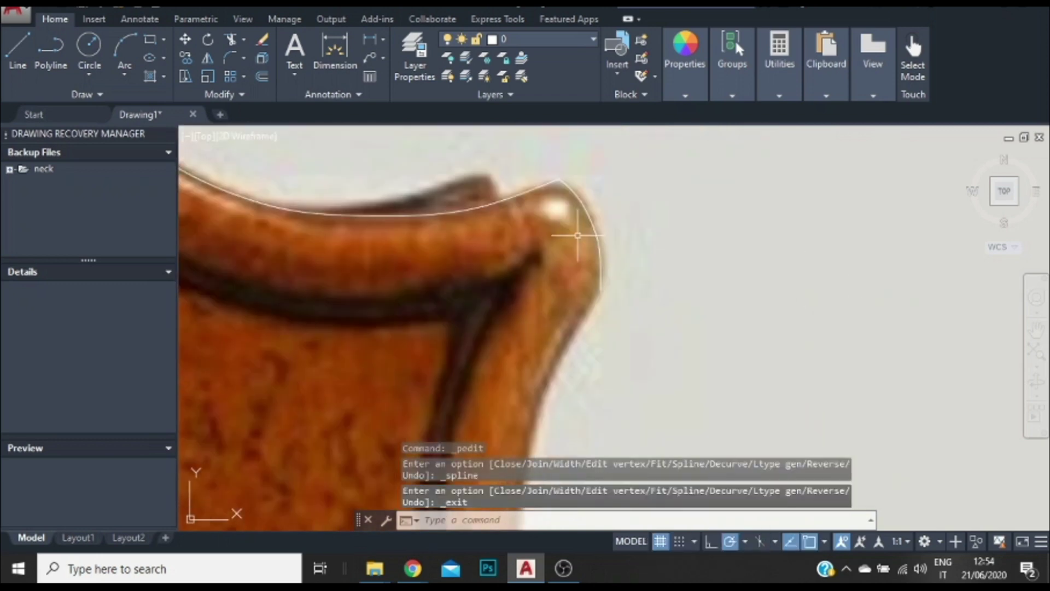
# Stretch the middle control points of the tip curve outward to follow the corner's rounded outer edge in the photo.
pyautogui.scroll(2, 610, 263)
pyautogui.click(611, 264)
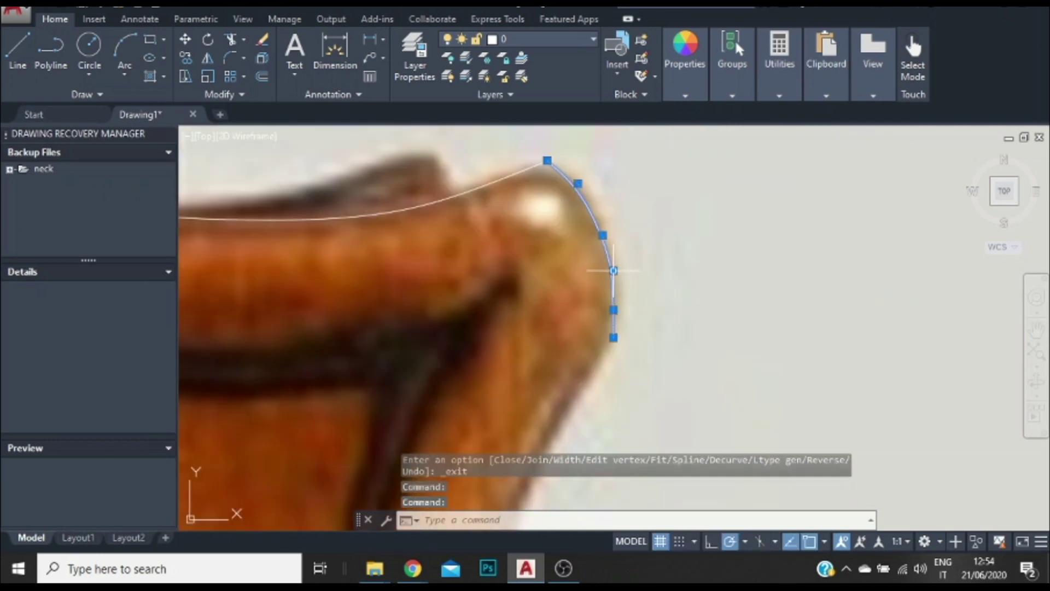
pyautogui.click(613, 269)
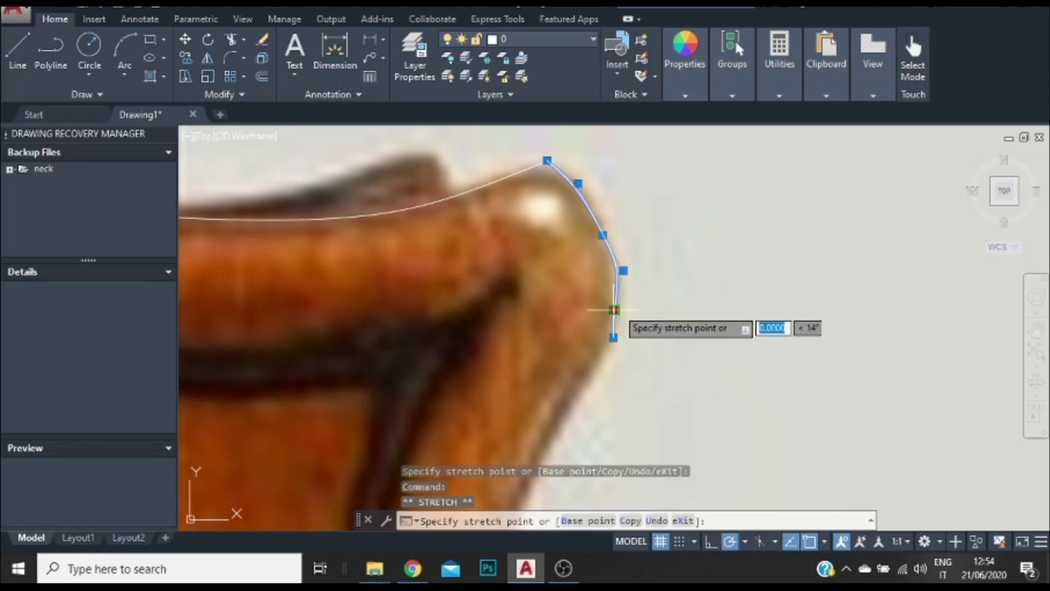
pyautogui.click(624, 270)
pyautogui.click(602, 235)
pyautogui.click(602, 230)
pyautogui.click(602, 231)
pyautogui.click(602, 231)
pyautogui.scroll(4, 605, 229)
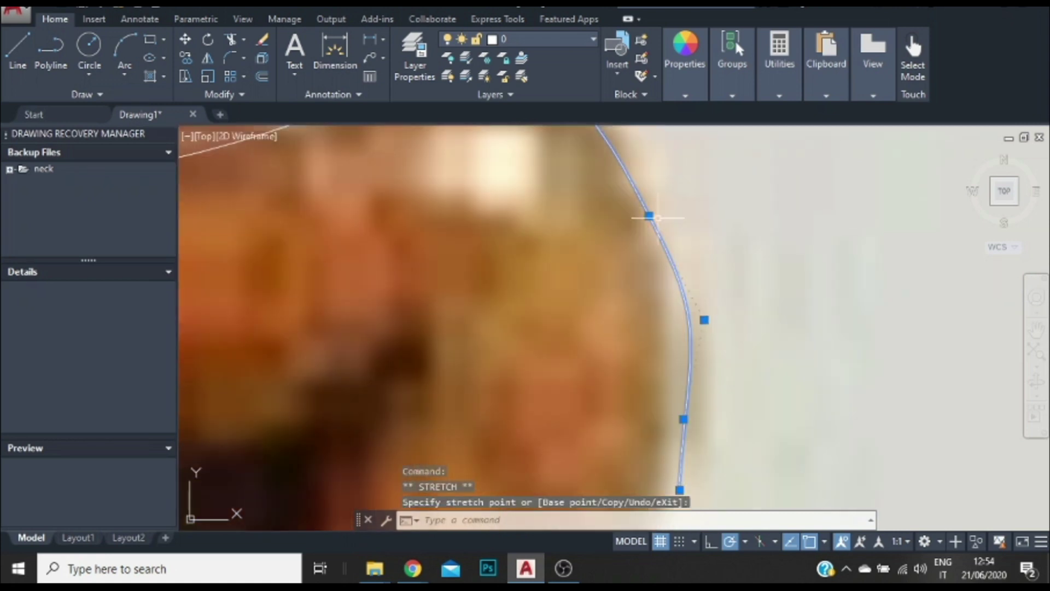
pyautogui.click(648, 214)
pyautogui.scroll(-2, 562, 224)
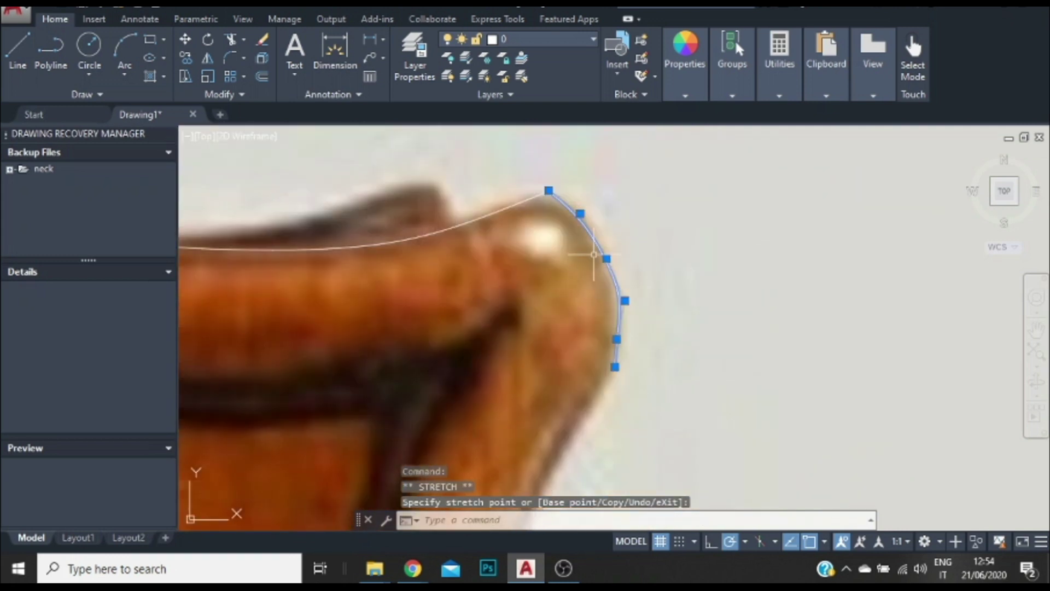
# Move the tip curve's upper control point slightly outward and the outermost one slightly back inward, and deselect the curve.
pyautogui.click(564, 207)
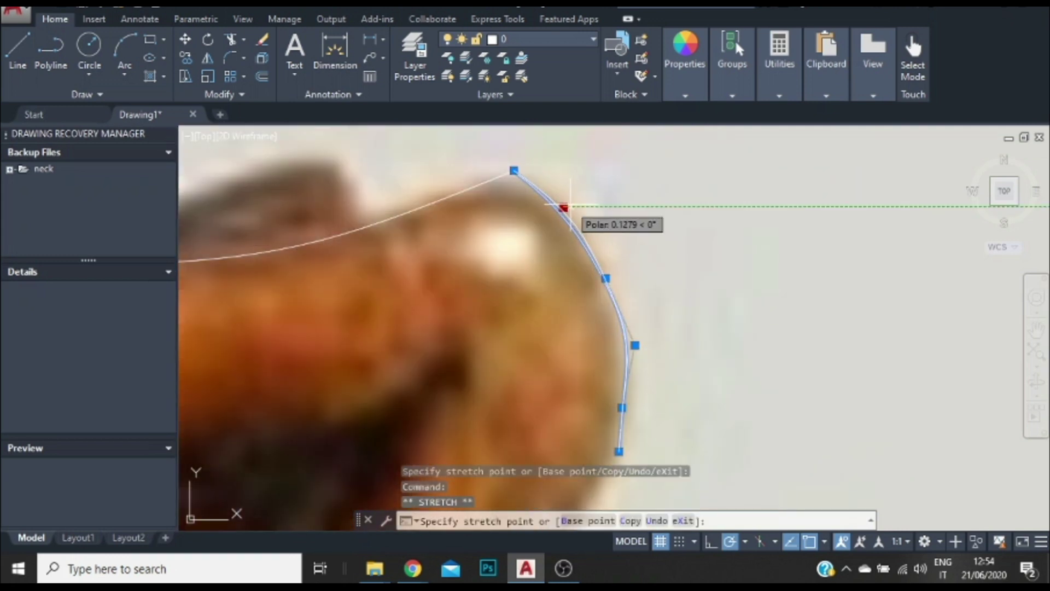
pyautogui.press('Escape')
pyautogui.click(625, 334)
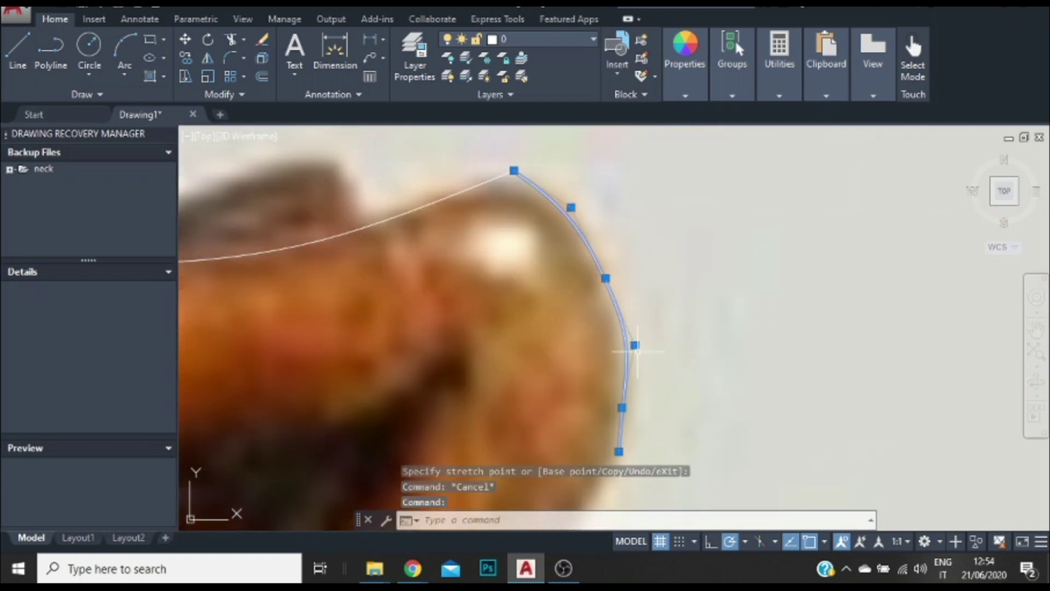
pyautogui.click(626, 349)
pyautogui.press('Escape')
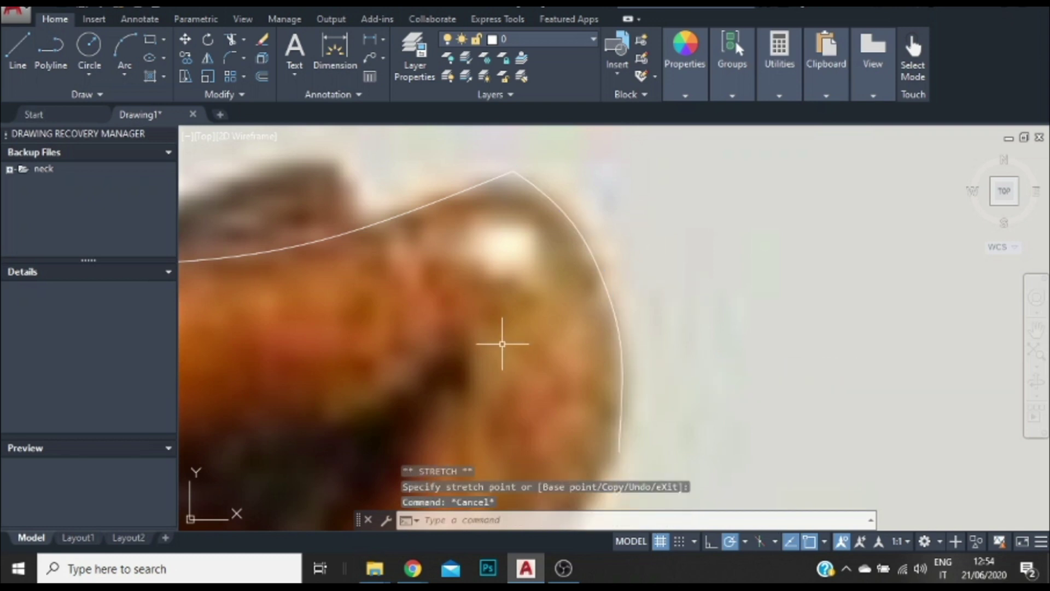
# Start a new polyline at the tip curve's lower endpoint and trace down the underside of the corner.
pyautogui.scroll(-2, 503, 345)
pyautogui.scroll(-3, 571, 307)
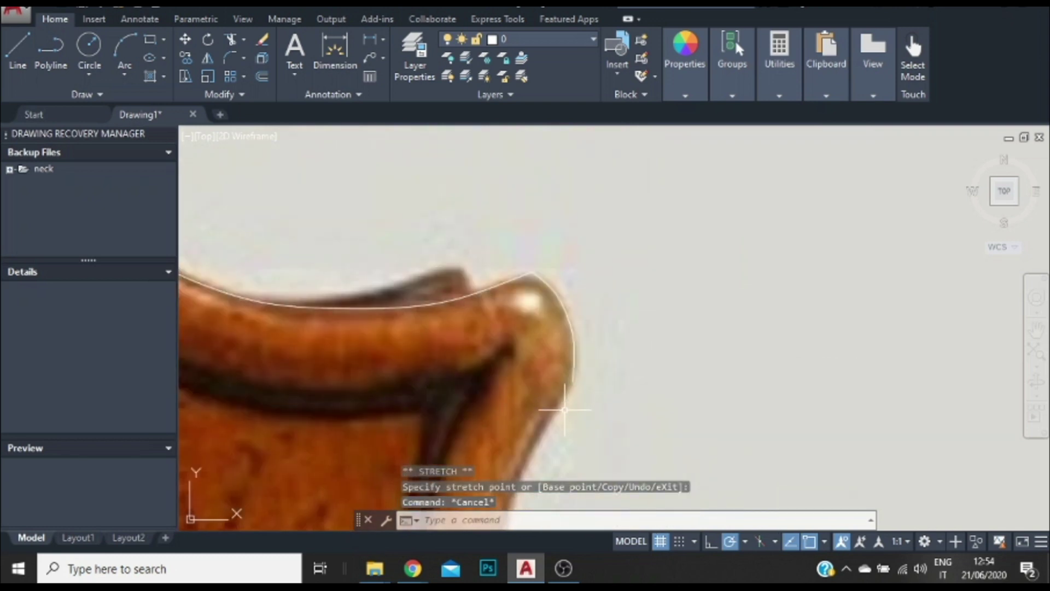
pyautogui.scroll(2, 637, 356)
pyautogui.scroll(2, 520, 352)
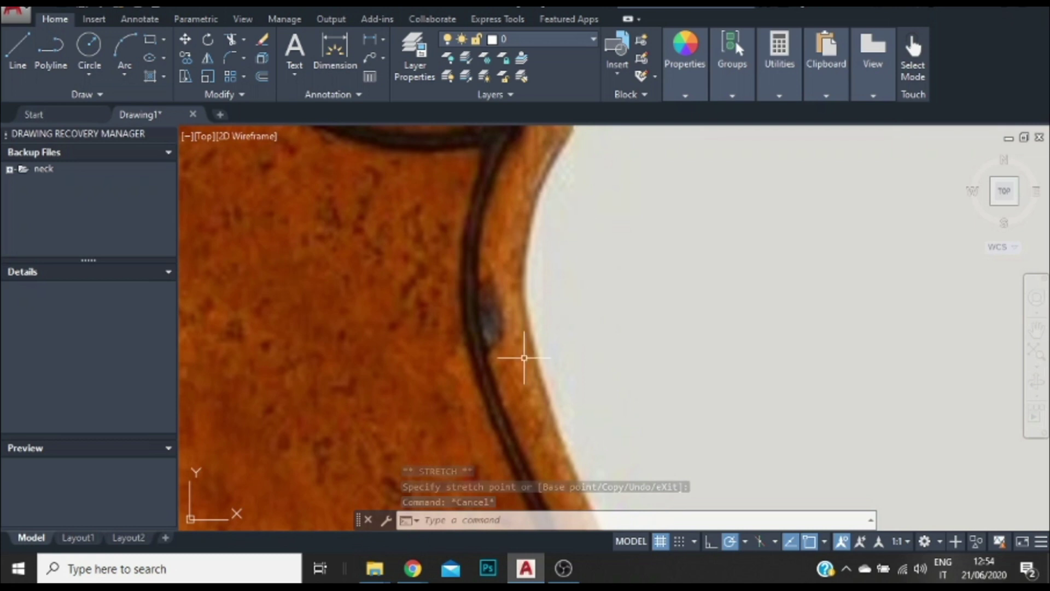
pyautogui.scroll(-4, 539, 211)
pyautogui.click(51, 52)
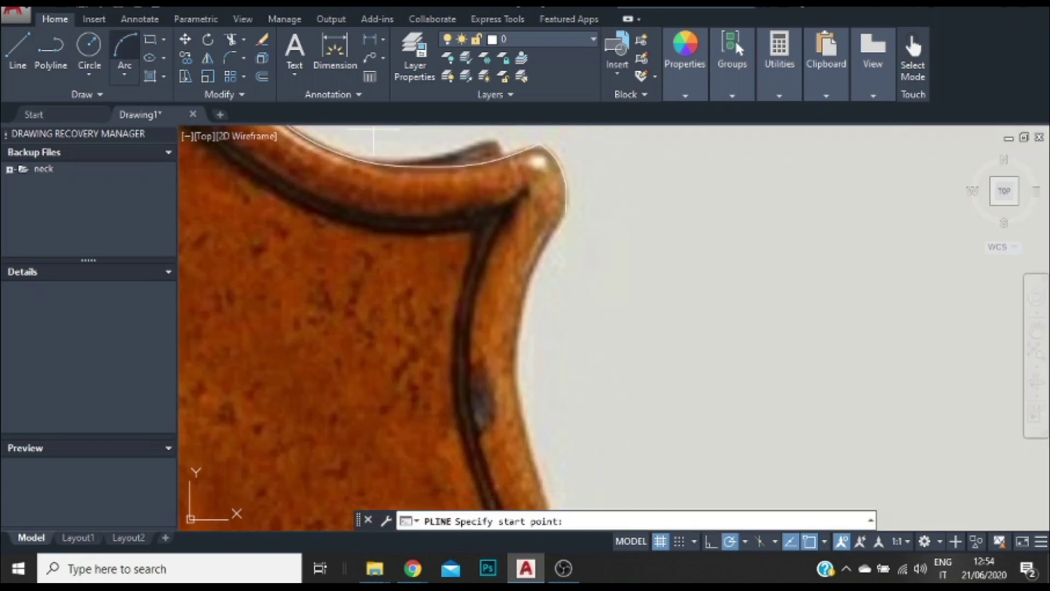
pyautogui.scroll(2, 511, 230)
pyautogui.click(585, 212)
pyautogui.scroll(1, 580, 235)
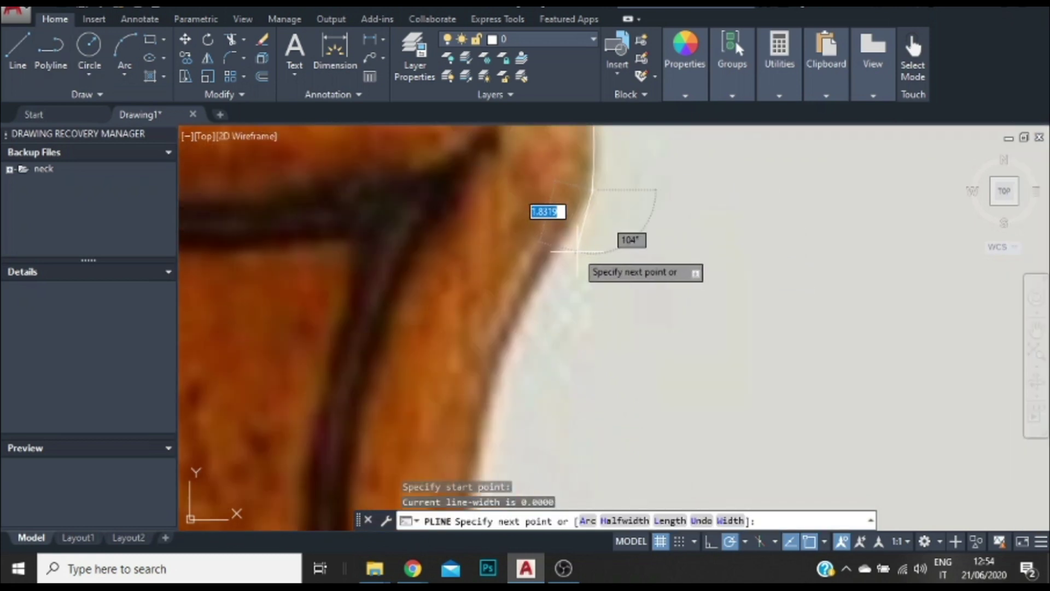
pyautogui.click(567, 236)
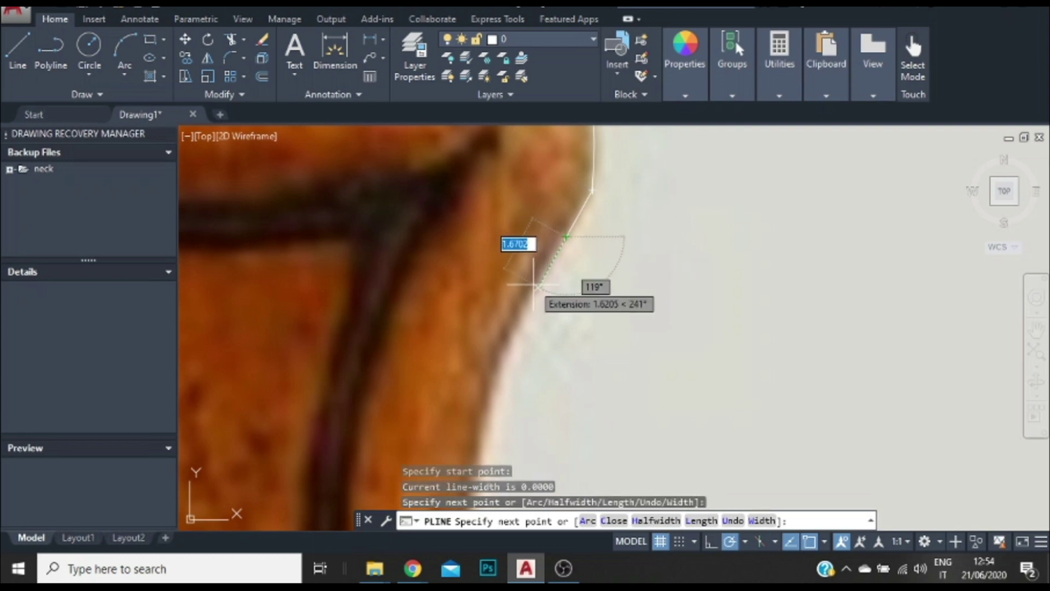
pyautogui.scroll(2, 533, 282)
pyautogui.click(536, 280)
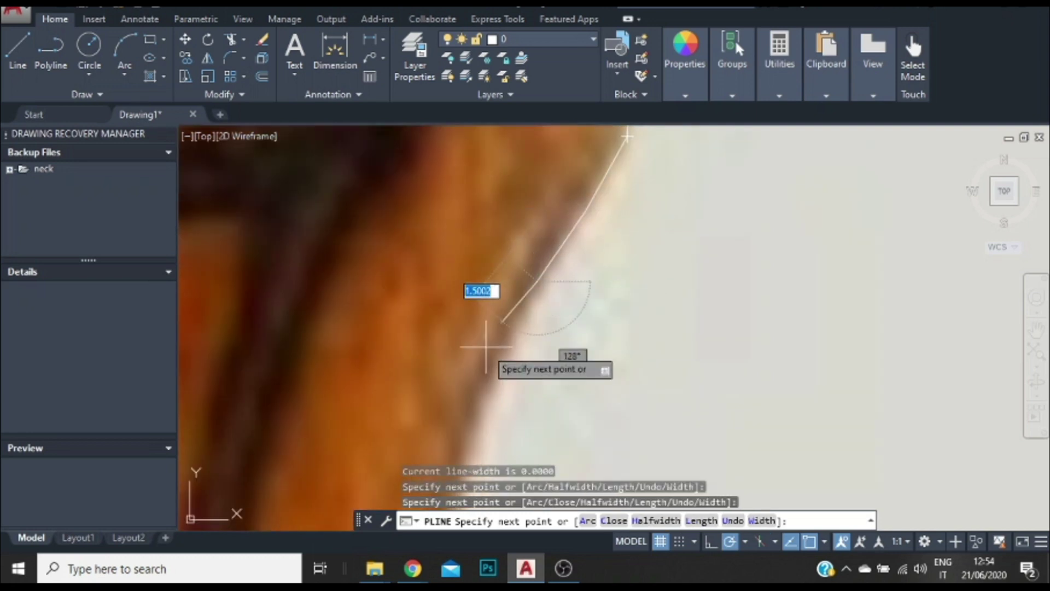
pyautogui.click(489, 384)
# Continue the polyline down the concave edge below the corner until the edge runs nearly vertical, and end it there.
pyautogui.scroll(-3, 470, 339)
pyautogui.scroll(3, 432, 328)
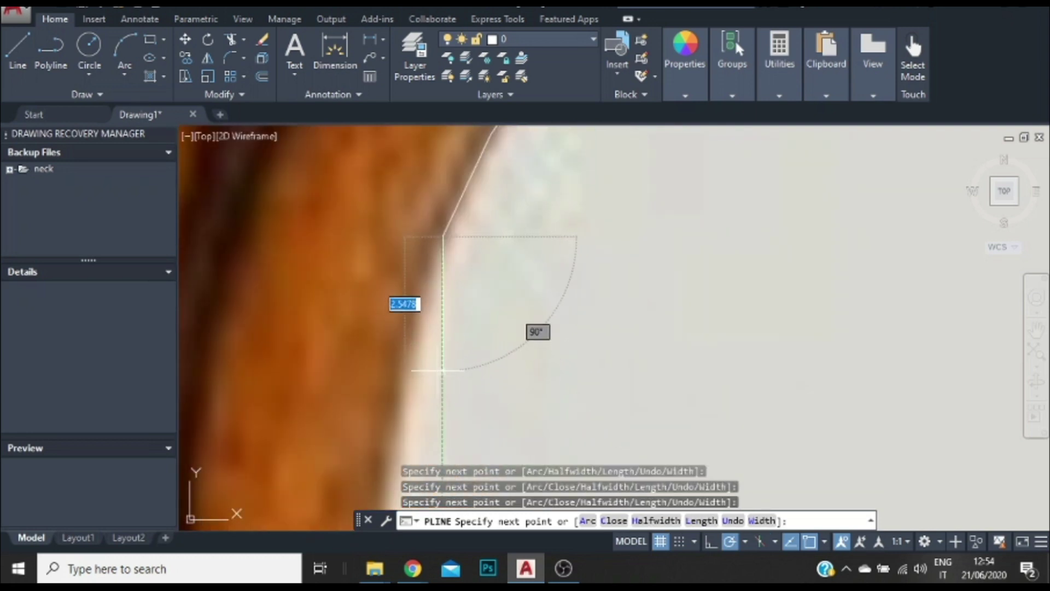
pyautogui.click(411, 342)
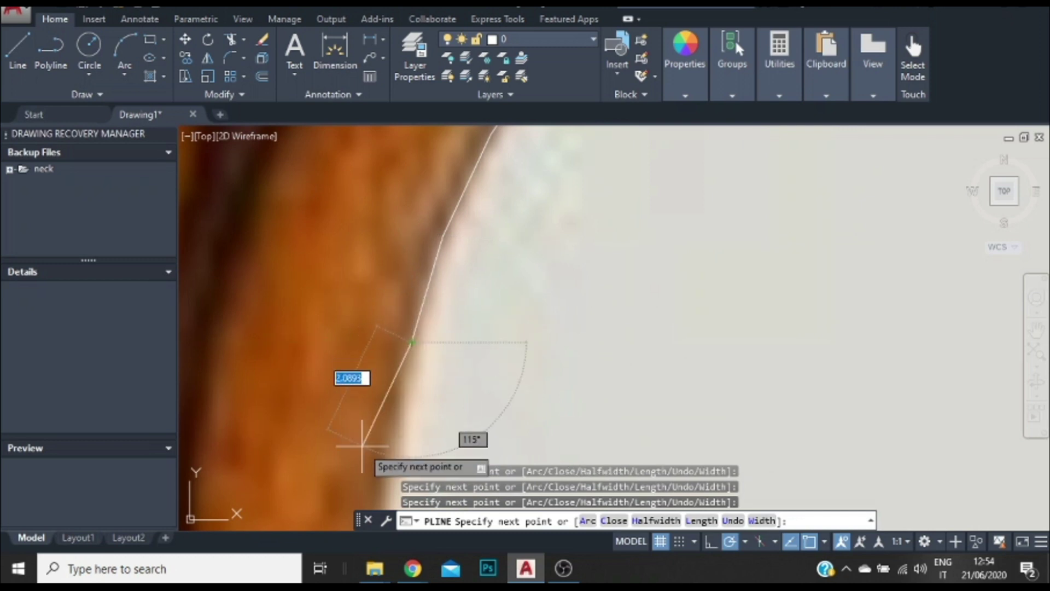
pyautogui.scroll(1, 375, 443)
pyautogui.scroll(-1, 386, 424)
pyautogui.click(386, 429)
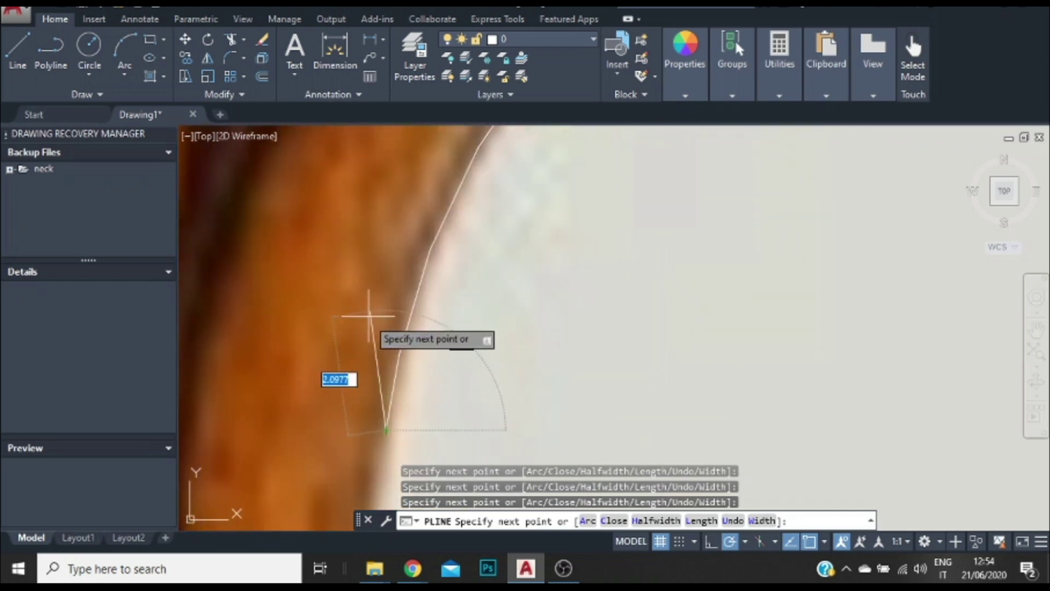
pyautogui.scroll(-2, 361, 355)
pyautogui.scroll(1, 356, 420)
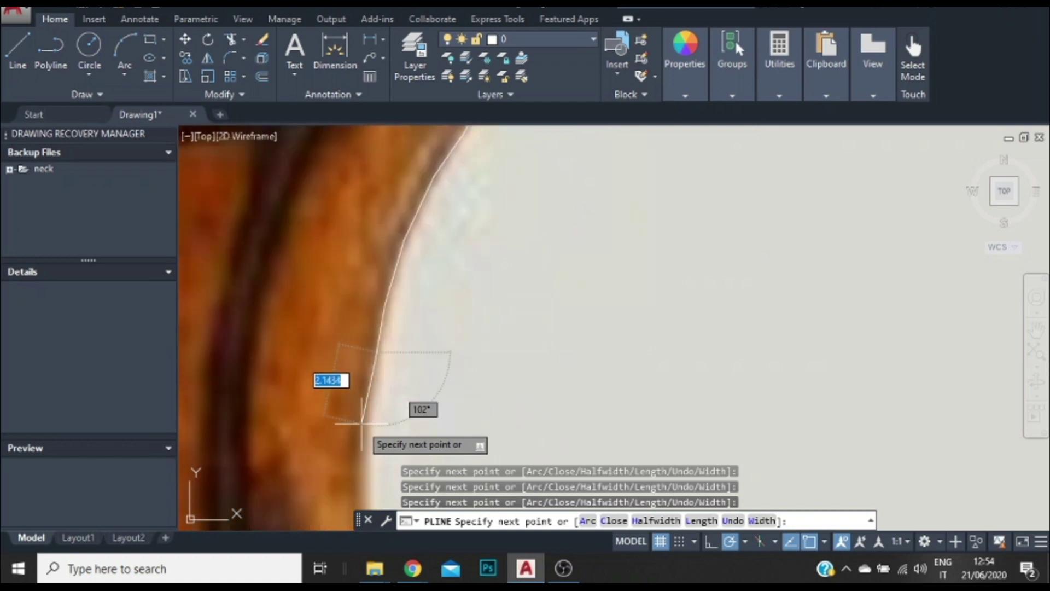
pyautogui.scroll(-2, 351, 361)
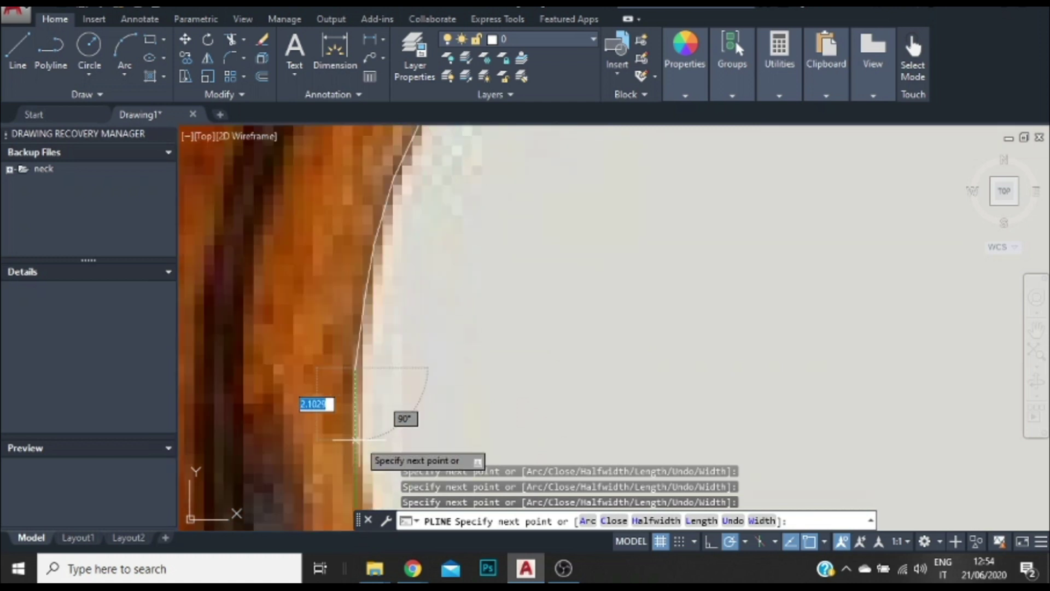
pyautogui.press('Escape')
# Smooth the polyline along the concave edge below the corner with Spline Fit.
pyautogui.scroll(-2, 354, 384)
pyautogui.click(387, 270)
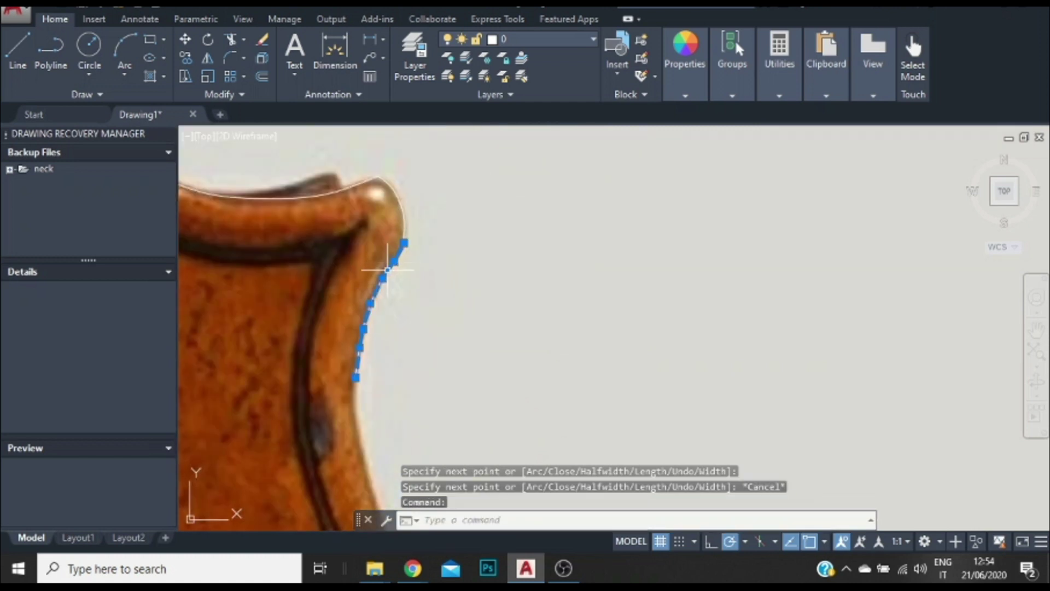
pyautogui.rightClick(393, 270)
pyautogui.moveTo(446, 206)
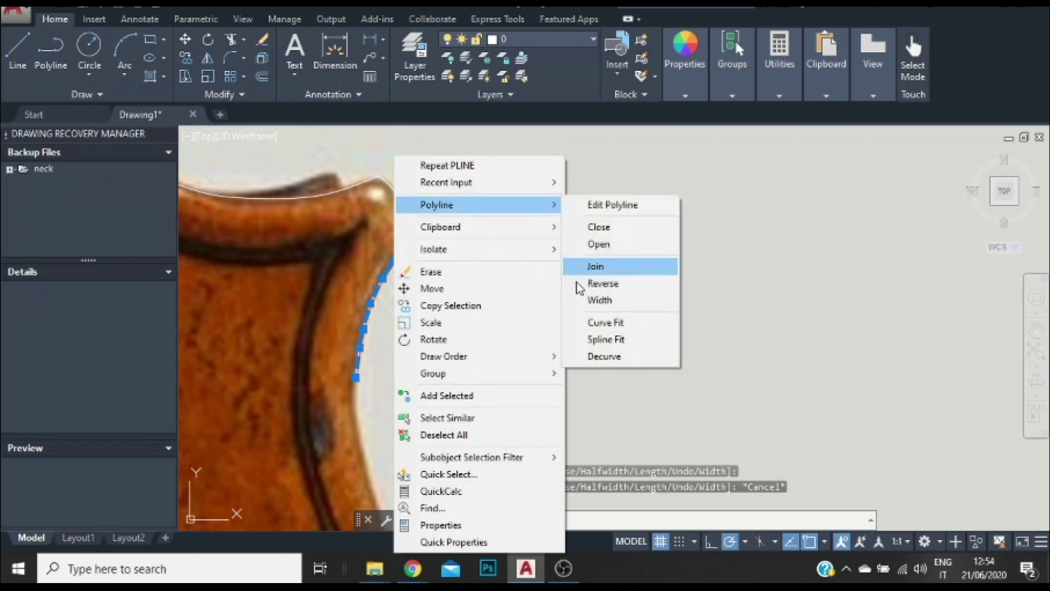
pyautogui.click(602, 342)
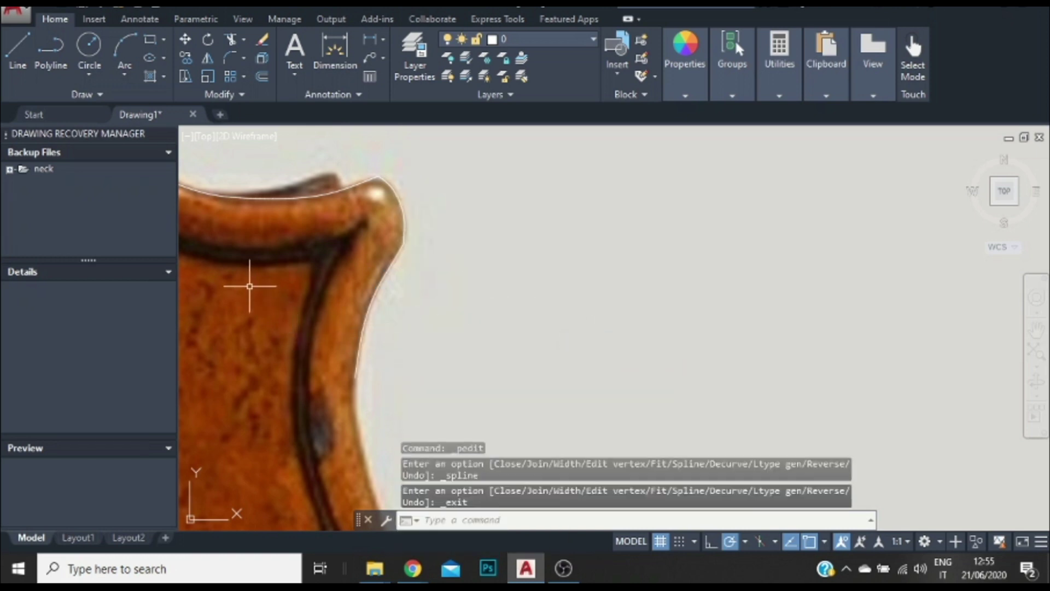
# Start a new polyline at the concave curve's lower endpoint and trace vertical segments along the body's inward-most edge.
pyautogui.click(54, 48)
pyautogui.scroll(3, 295, 405)
pyautogui.click(363, 366)
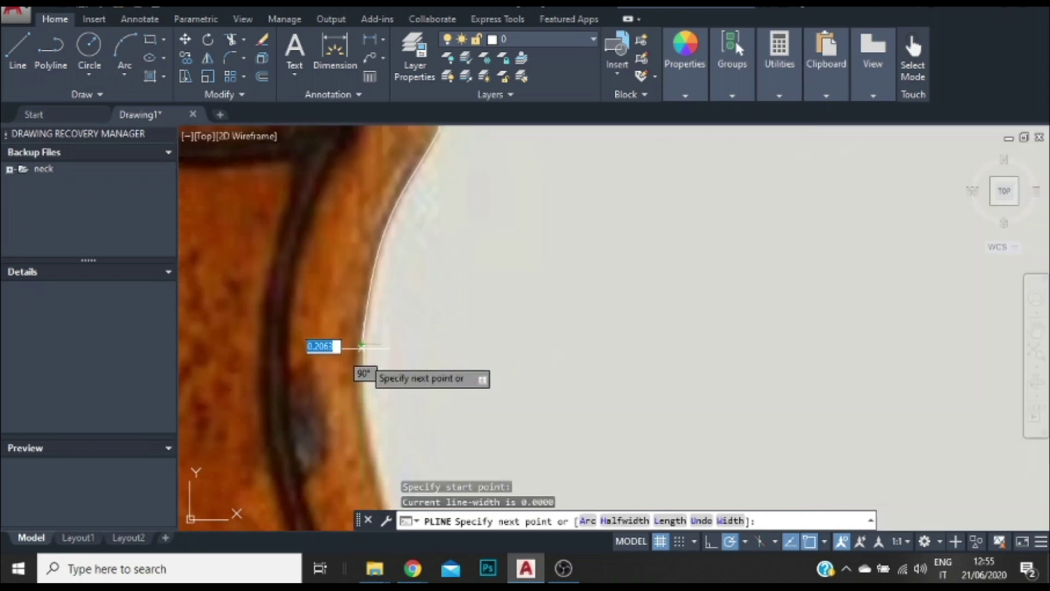
pyautogui.scroll(2, 356, 377)
pyautogui.click(363, 365)
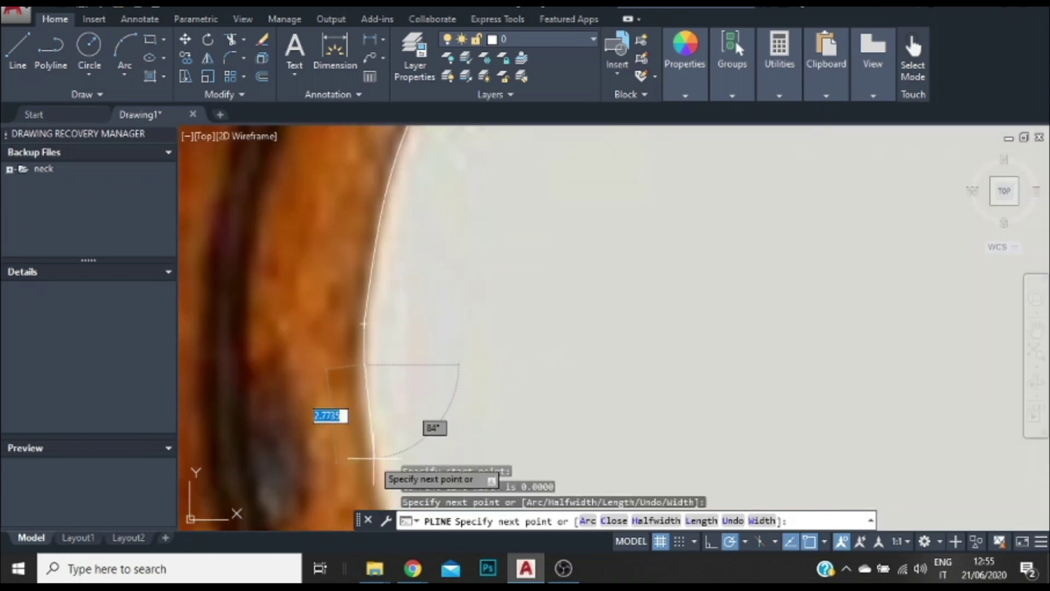
pyautogui.scroll(2, 364, 454)
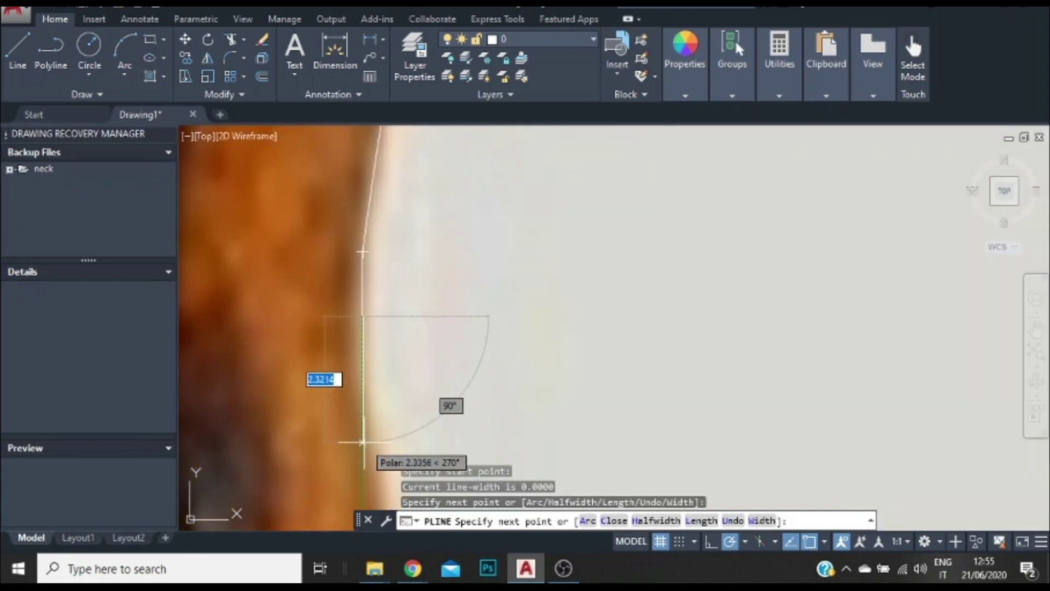
pyautogui.click(363, 407)
# Continue the polyline along the edge where it turns outward beside the dark spot.
pyautogui.scroll(-2, 372, 432)
pyautogui.scroll(2, 356, 465)
pyautogui.scroll(-2, 340, 415)
pyautogui.scroll(2, 378, 432)
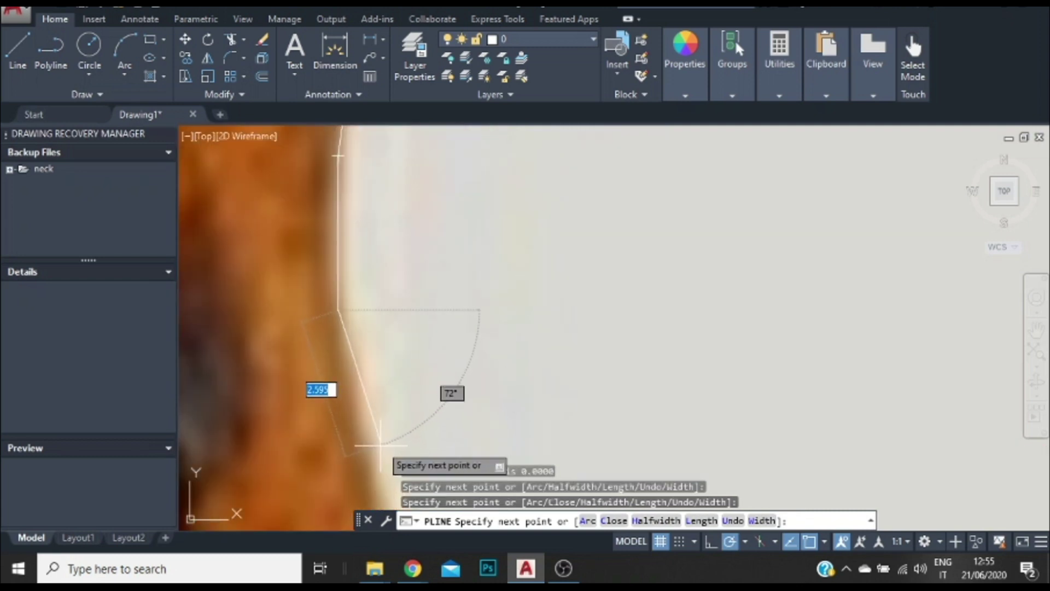
pyautogui.scroll(-2, 377, 432)
pyautogui.scroll(1, 372, 422)
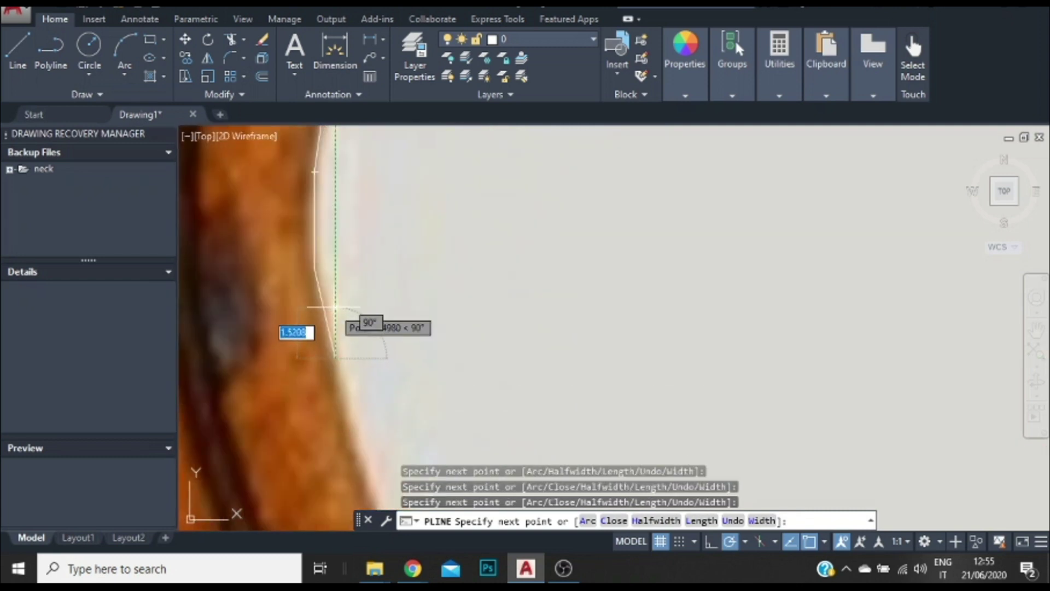
pyautogui.scroll(-1, 350, 328)
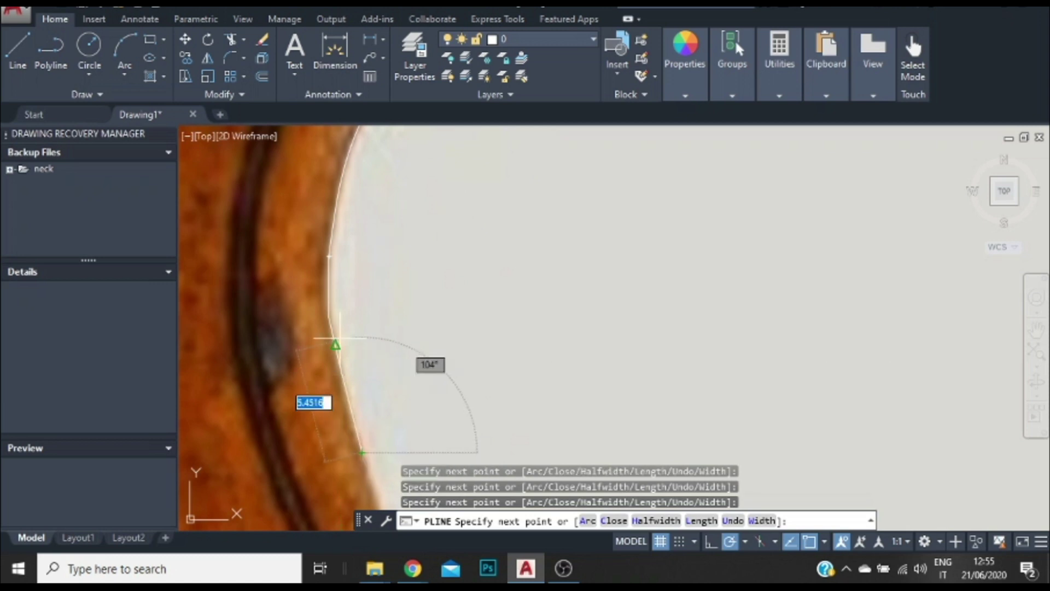
# Continue the polyline from beside the dark spot down the edge where the lower bout flares outward.
pyautogui.scroll(-2, 339, 338)
pyautogui.scroll(1, 350, 416)
pyautogui.scroll(-2, 339, 273)
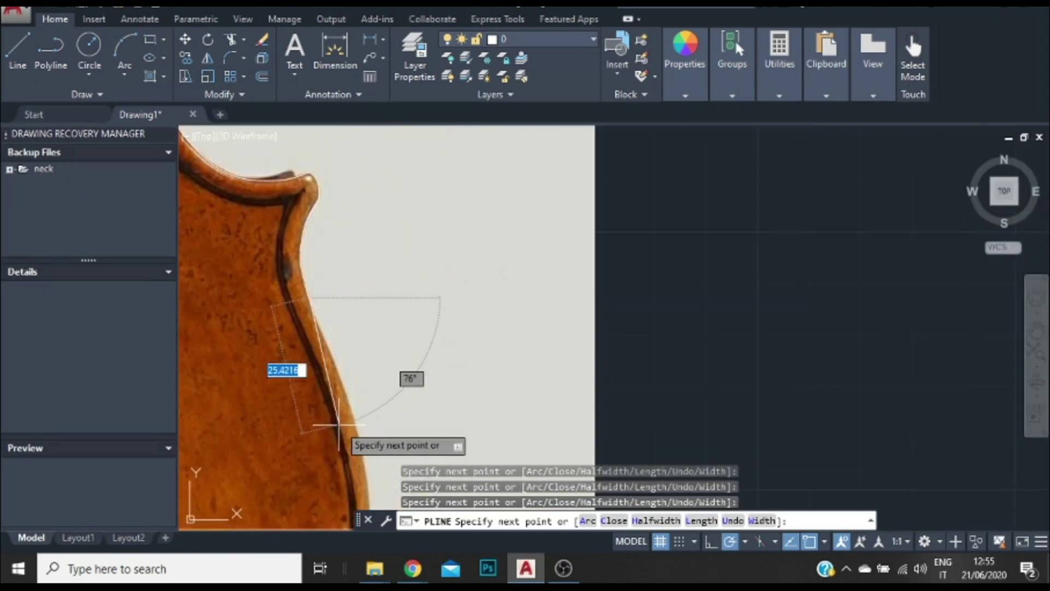
pyautogui.scroll(2, 337, 405)
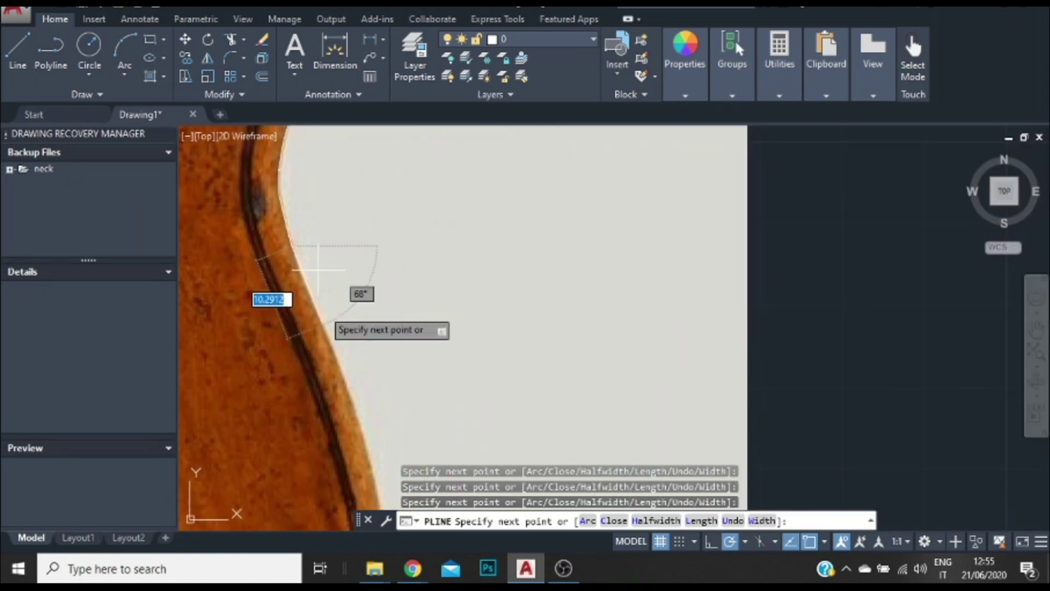
pyautogui.scroll(2, 321, 326)
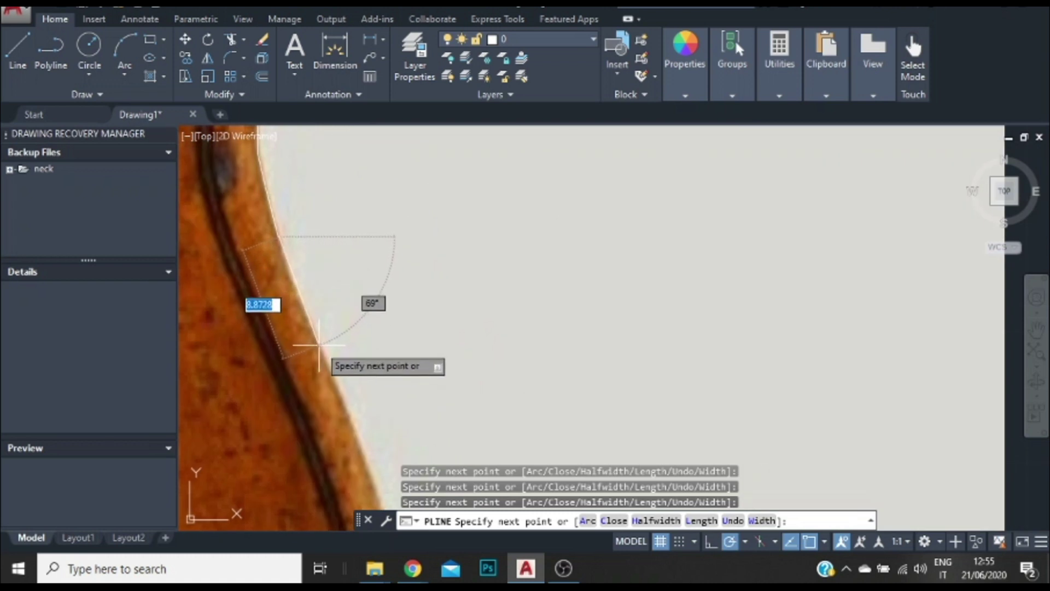
pyautogui.scroll(1, 361, 452)
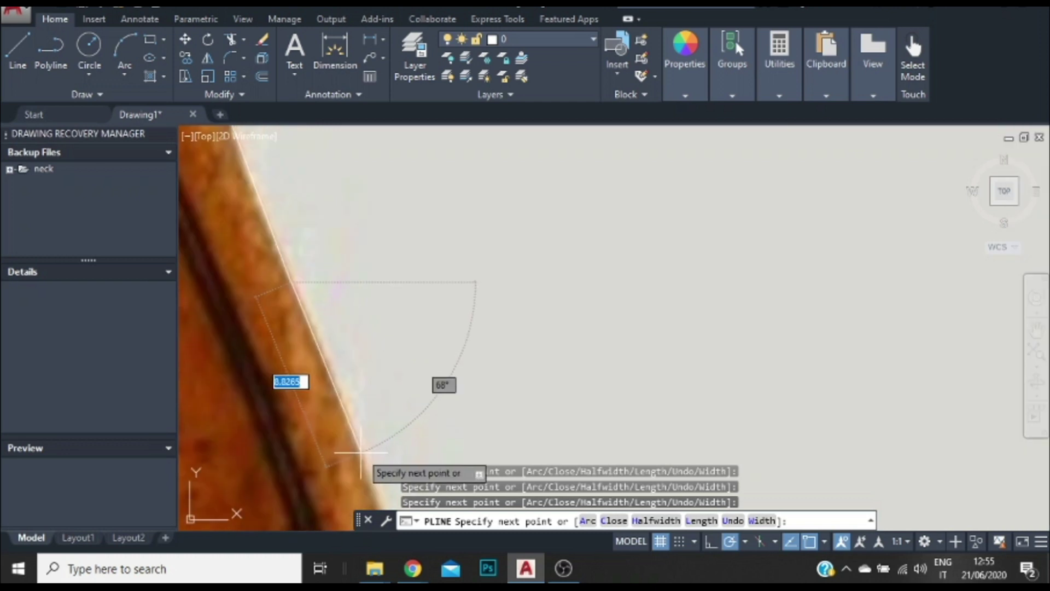
pyautogui.scroll(1, 359, 453)
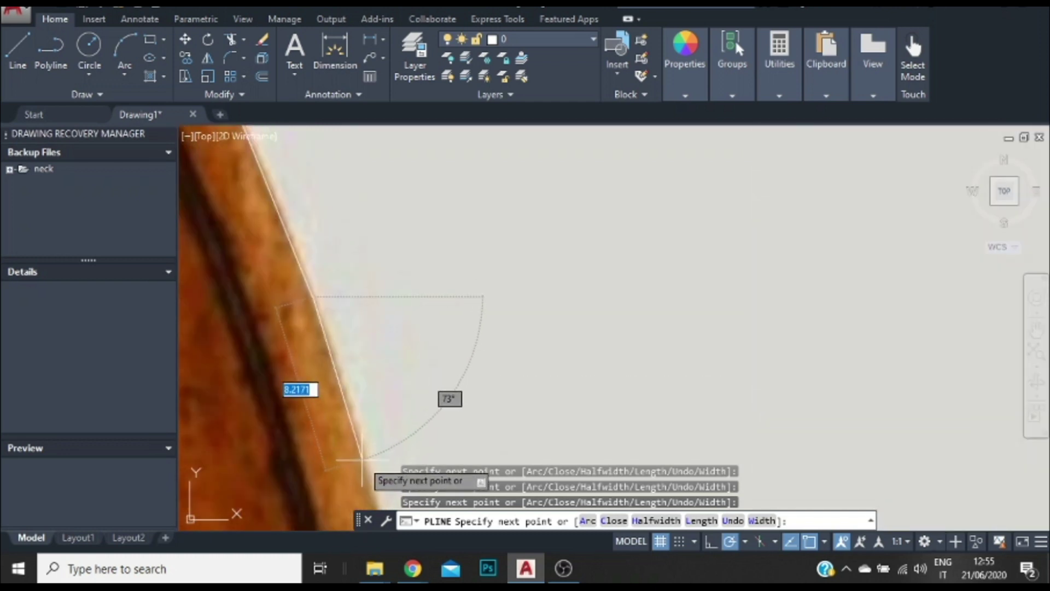
# Continue the polyline with short segments down the convex edge of the lower bout as it steepens toward the horizontal reference line.
pyautogui.scroll(-1, 357, 421)
pyautogui.scroll(1, 372, 422)
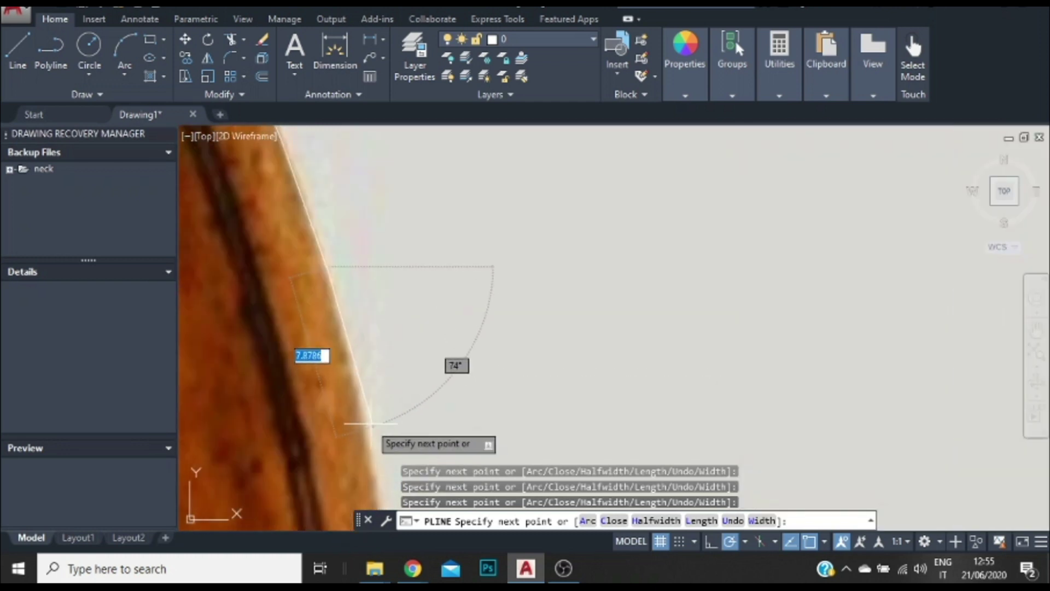
pyautogui.scroll(-1, 361, 400)
pyautogui.scroll(1, 370, 425)
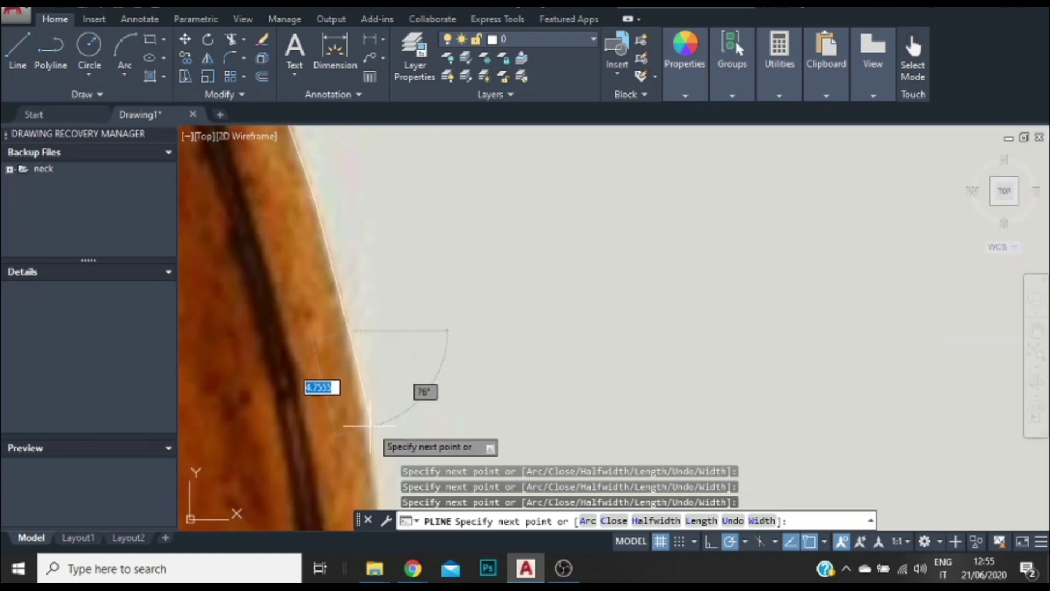
pyautogui.scroll(-1, 361, 410)
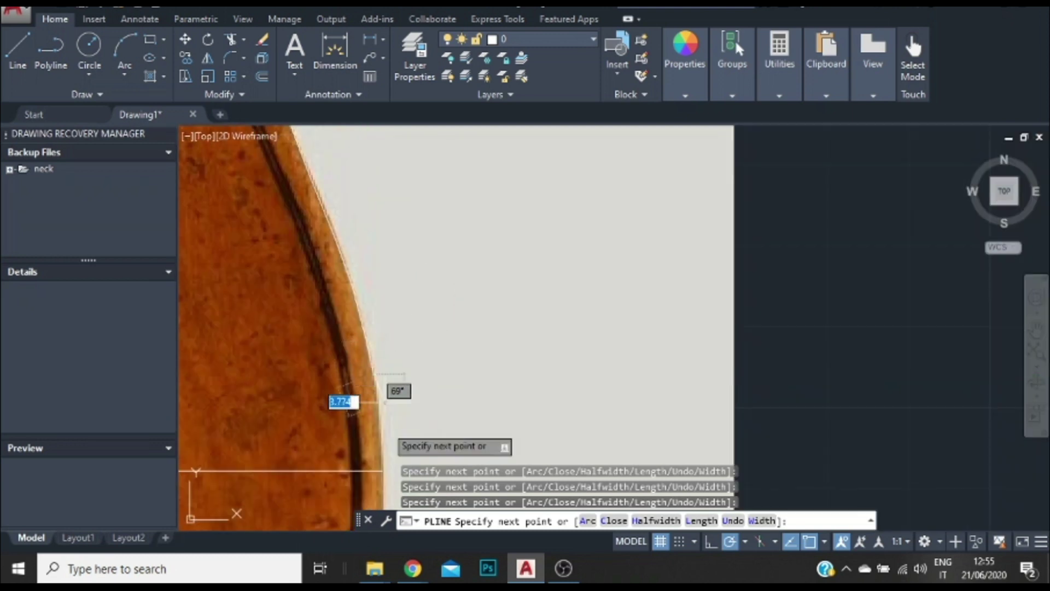
pyautogui.scroll(1, 342, 382)
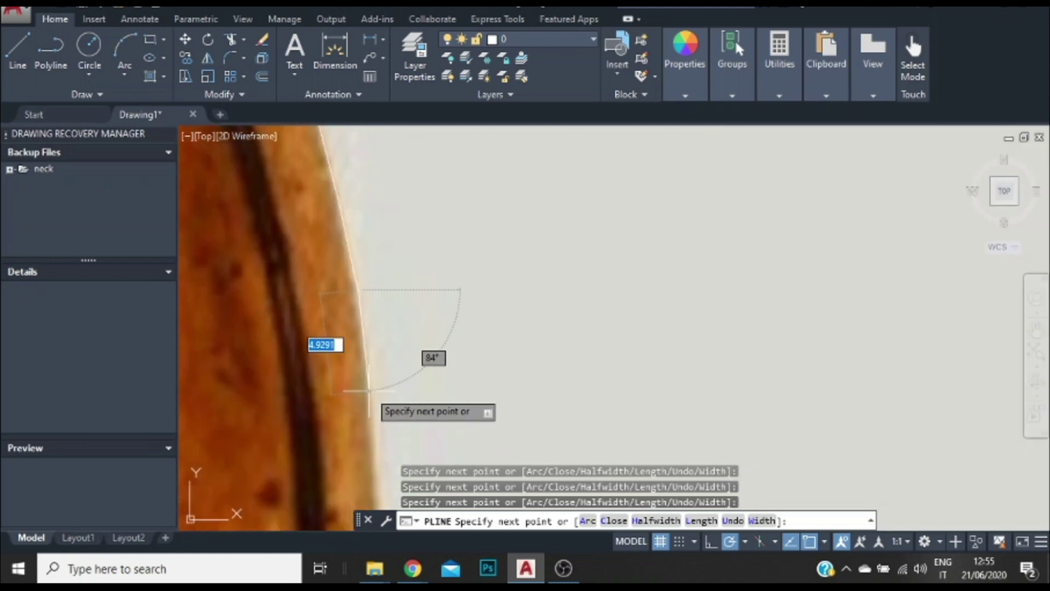
pyautogui.scroll(-1, 385, 350)
pyautogui.scroll(1, 350, 340)
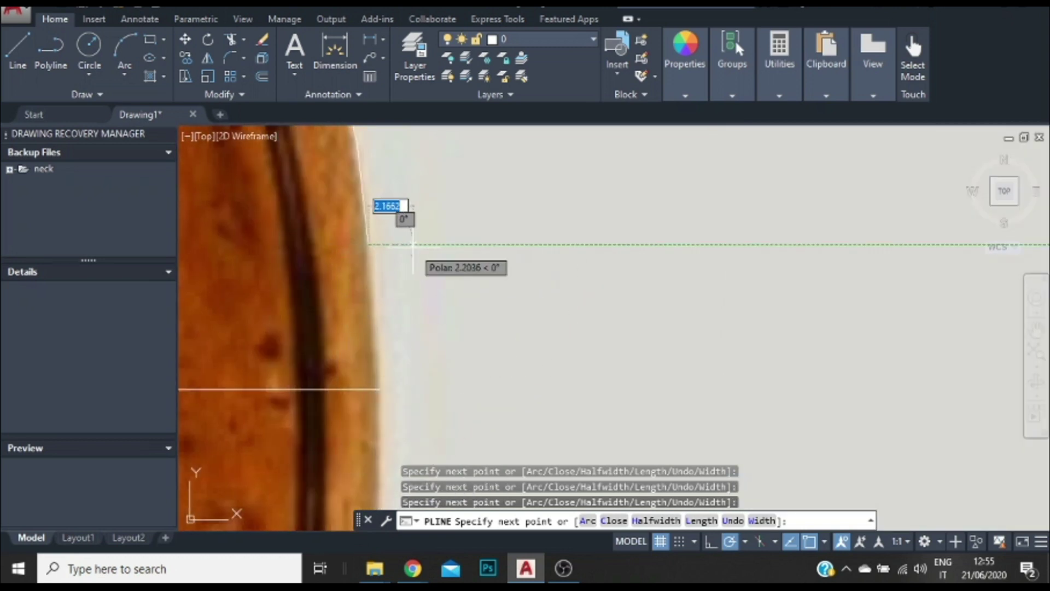
# Extend the polyline down the nearly vertical edge to just above the horizontal reference line.
pyautogui.scroll(-1, 383, 361)
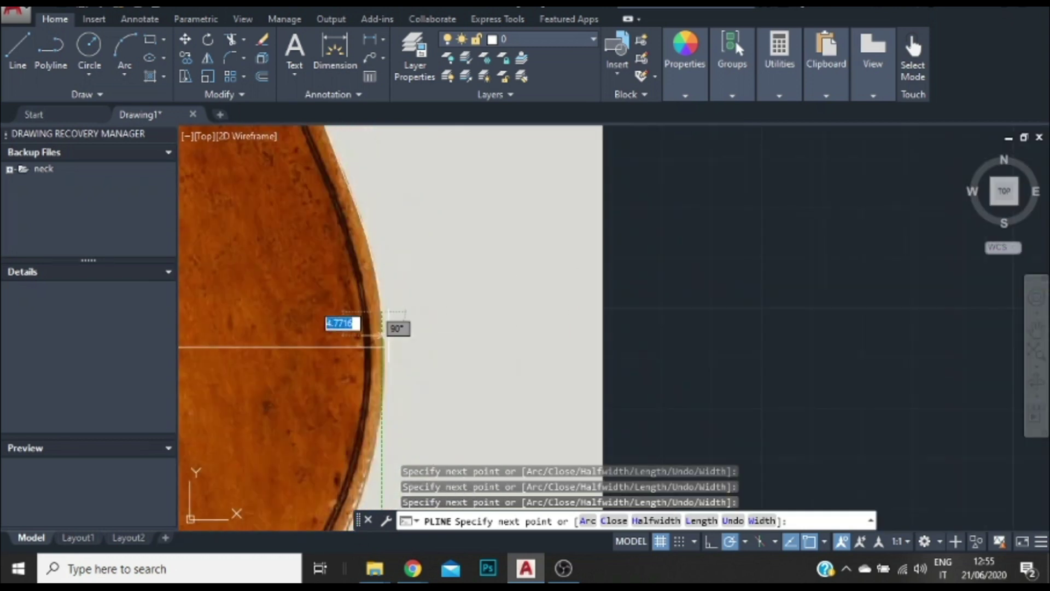
pyautogui.scroll(1, 366, 284)
pyautogui.scroll(-1, 374, 364)
pyautogui.scroll(1, 361, 295)
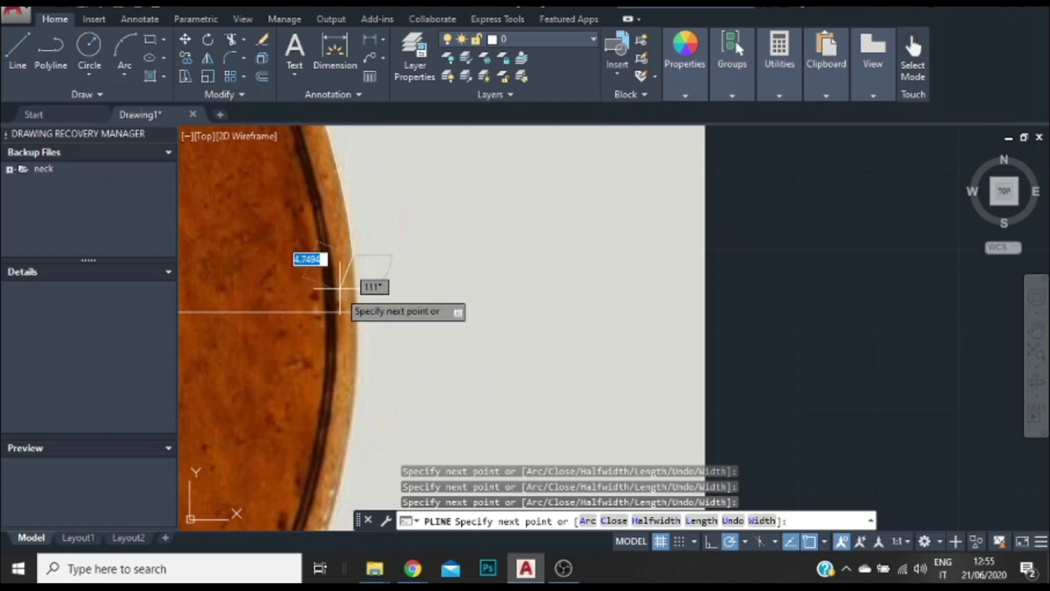
pyautogui.scroll(-1, 366, 290)
pyautogui.scroll(1, 350, 280)
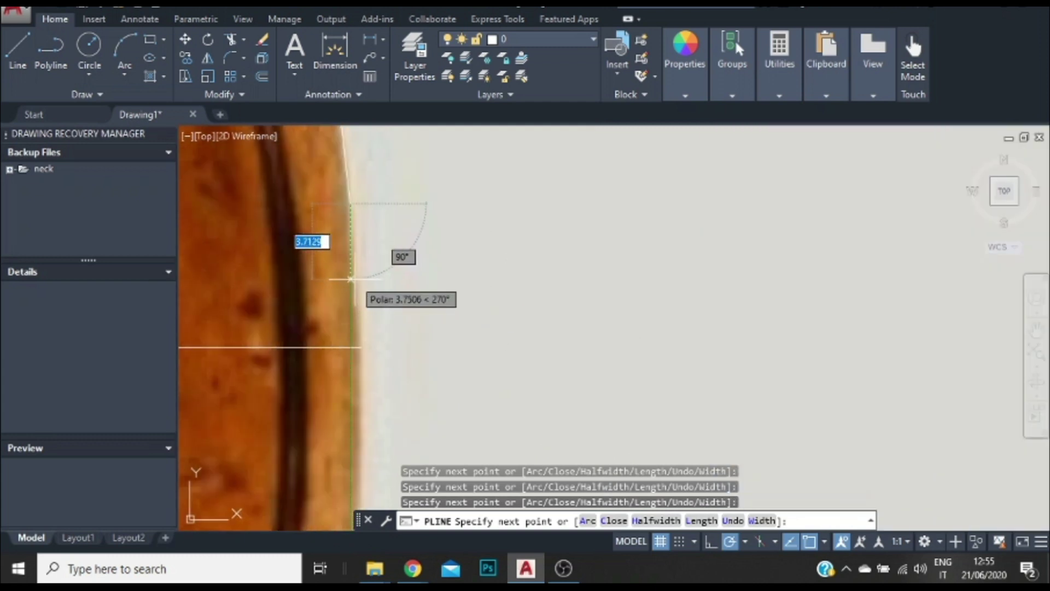
pyautogui.scroll(1, 350, 281)
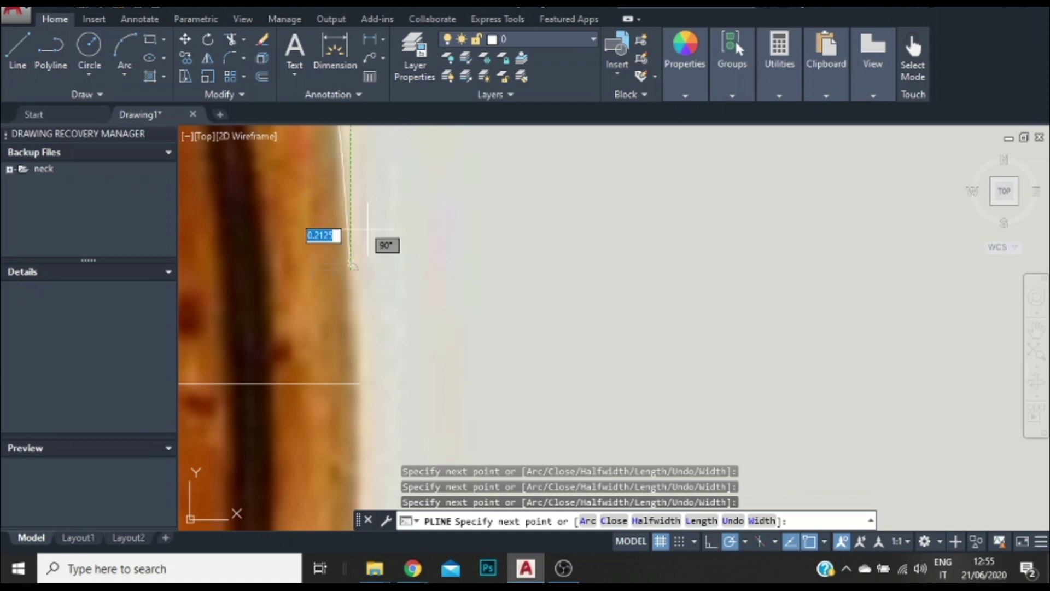
# Carry the polyline past the horizontal reference line along the widest part of the lower bout.
pyautogui.scroll(-1, 361, 306)
pyautogui.scroll(1, 344, 362)
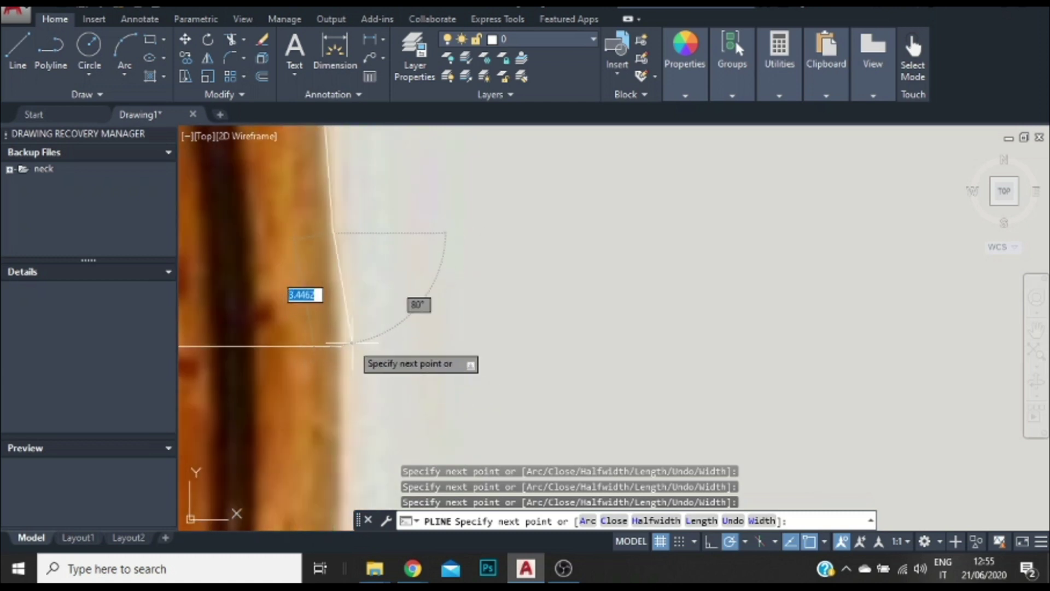
pyautogui.scroll(1, 335, 447)
pyautogui.scroll(-2, 336, 454)
pyautogui.scroll(3, 347, 457)
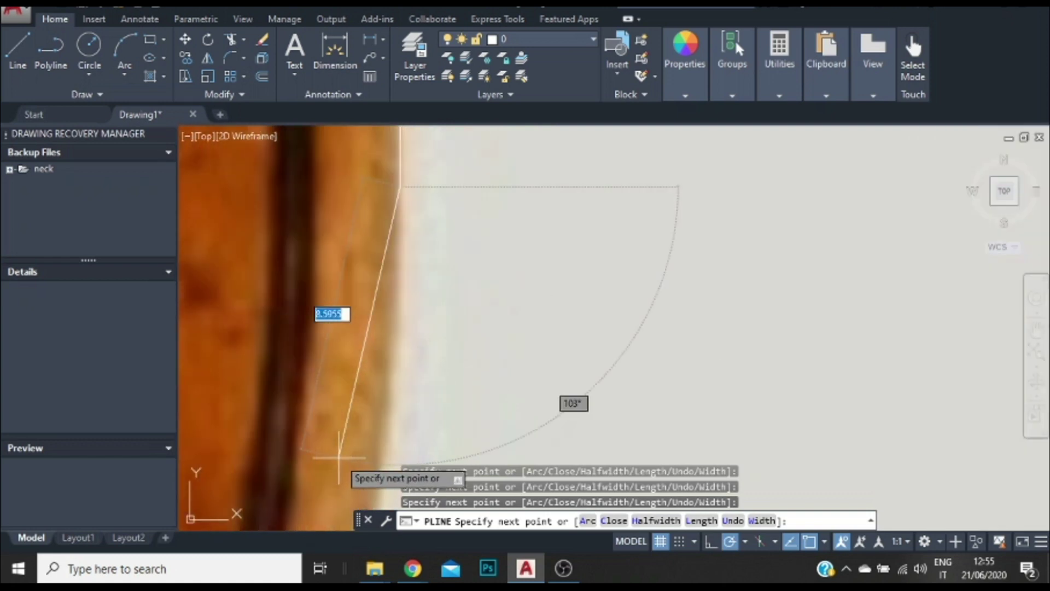
# Continue the polyline below the widest part, following the edge as it curves back inward.
pyautogui.scroll(-1, 448, 257)
pyautogui.scroll(2, 416, 394)
pyautogui.scroll(-1, 416, 438)
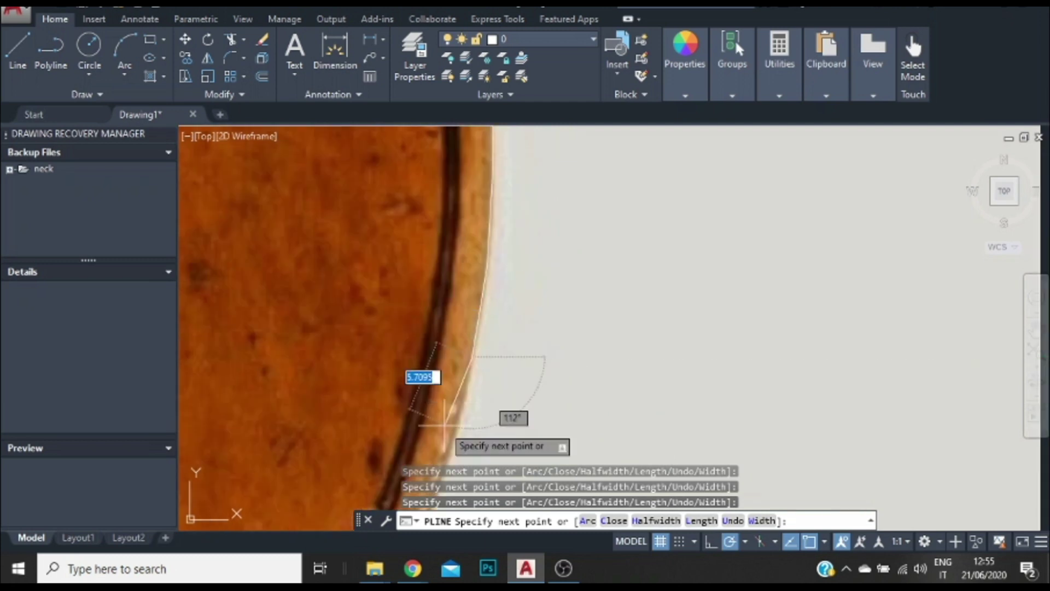
pyautogui.scroll(1, 449, 449)
pyautogui.scroll(-1, 561, 273)
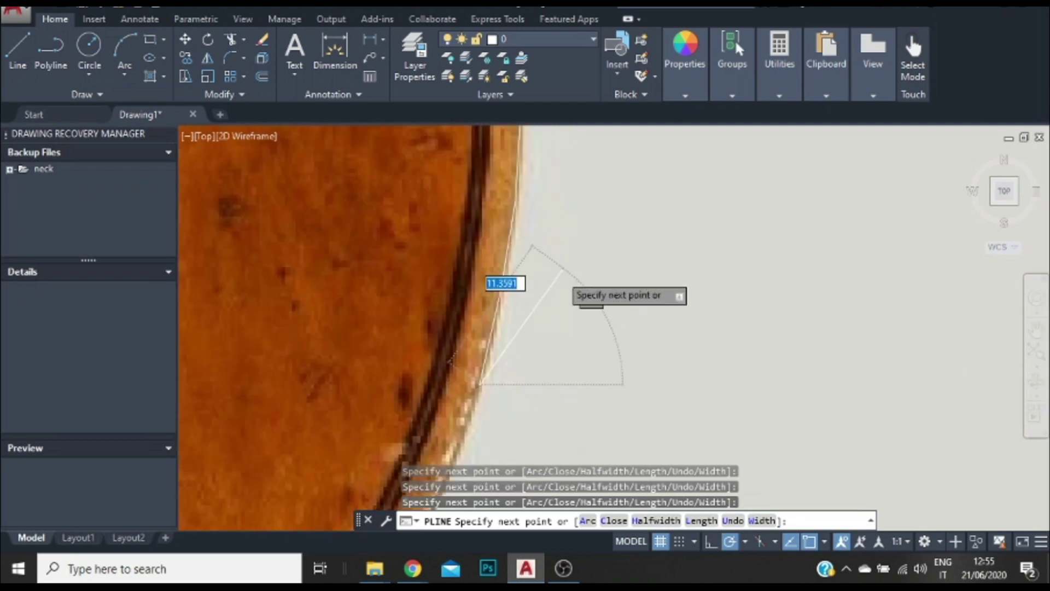
pyautogui.scroll(1, 495, 417)
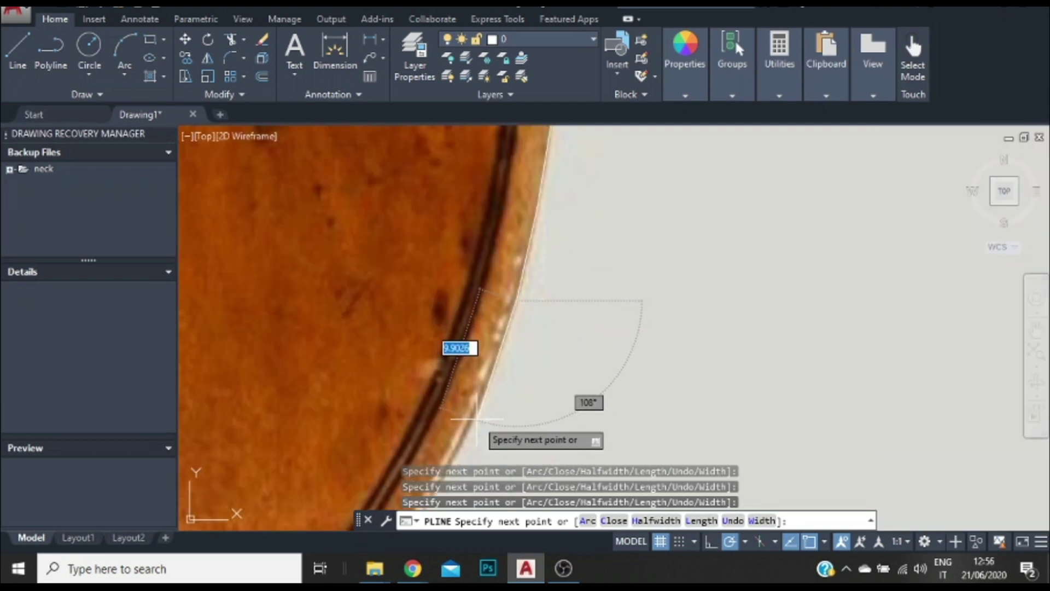
pyautogui.scroll(-1, 533, 339)
pyautogui.scroll(2, 520, 306)
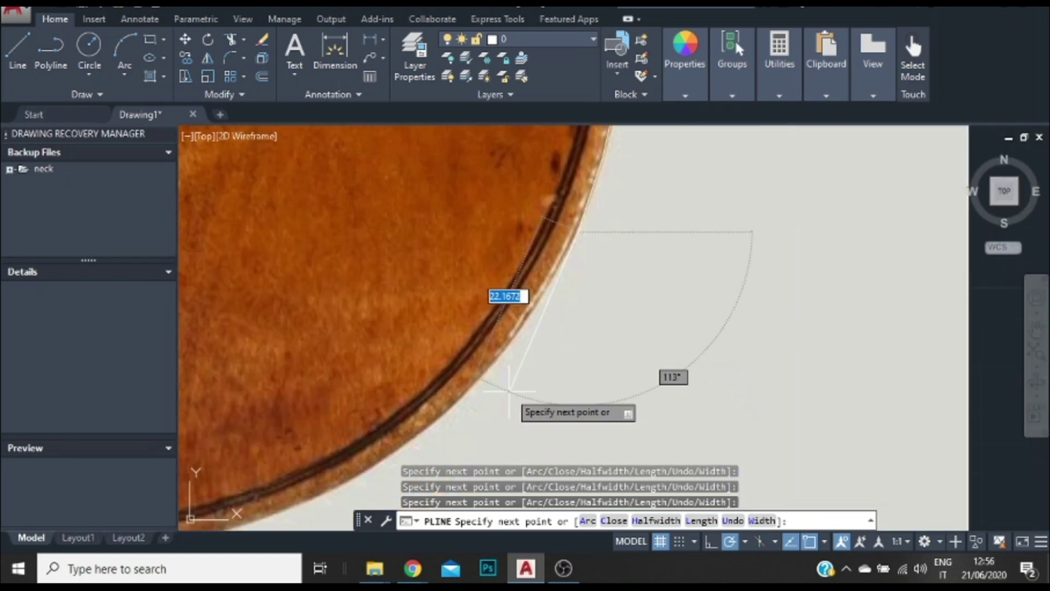
# Trace the polyline around the rounded lower corner of the bout, where the edge turns diagonally toward the bottom.
pyautogui.click(540, 272)
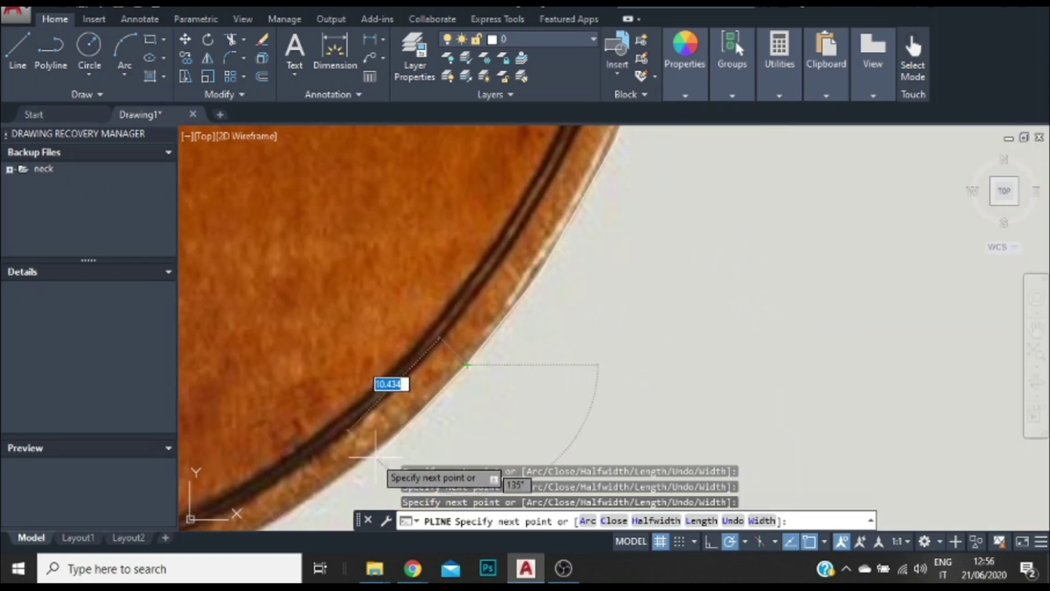
pyautogui.click(397, 432)
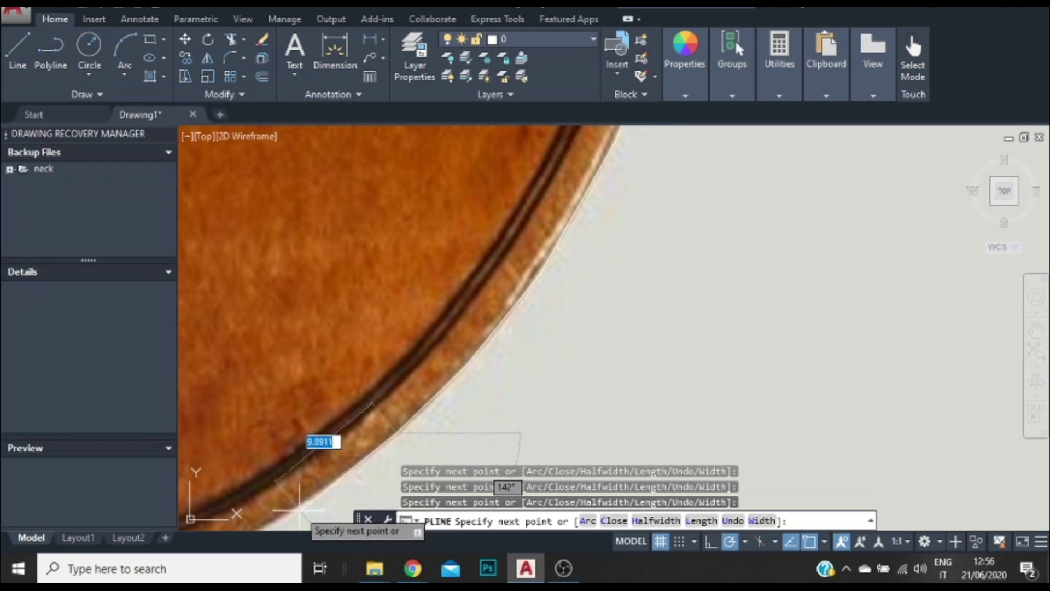
pyautogui.scroll(-3, 351, 400)
pyautogui.scroll(3, 262, 449)
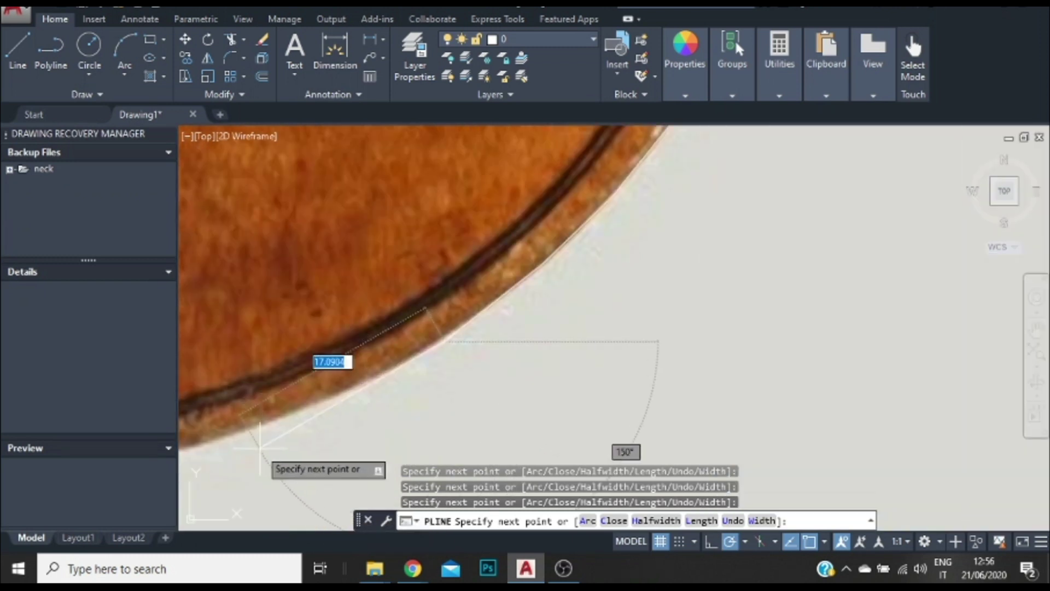
pyautogui.click(363, 381)
pyautogui.scroll(1, 300, 408)
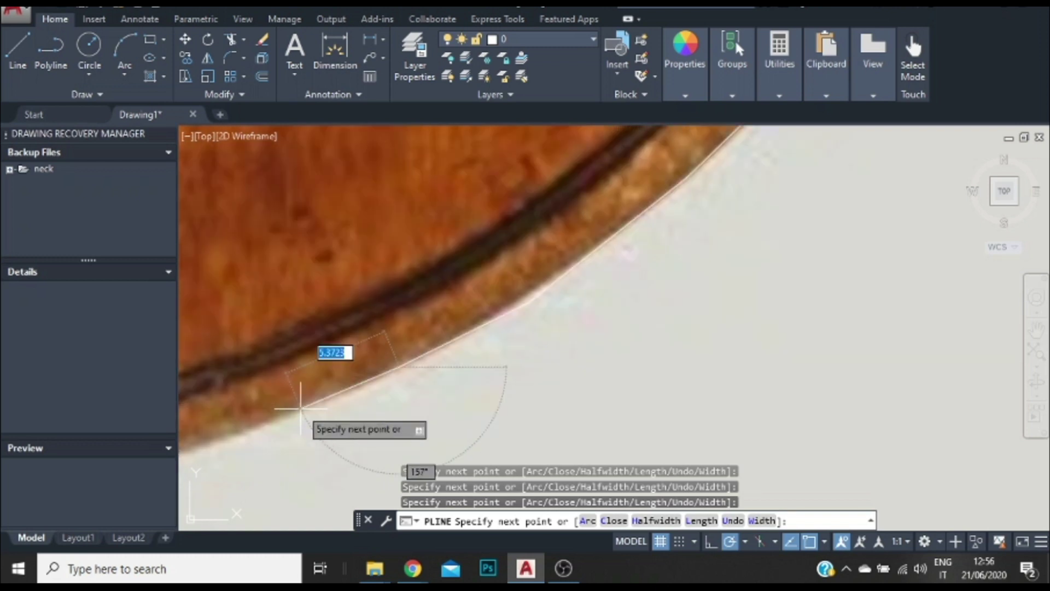
pyautogui.click(300, 410)
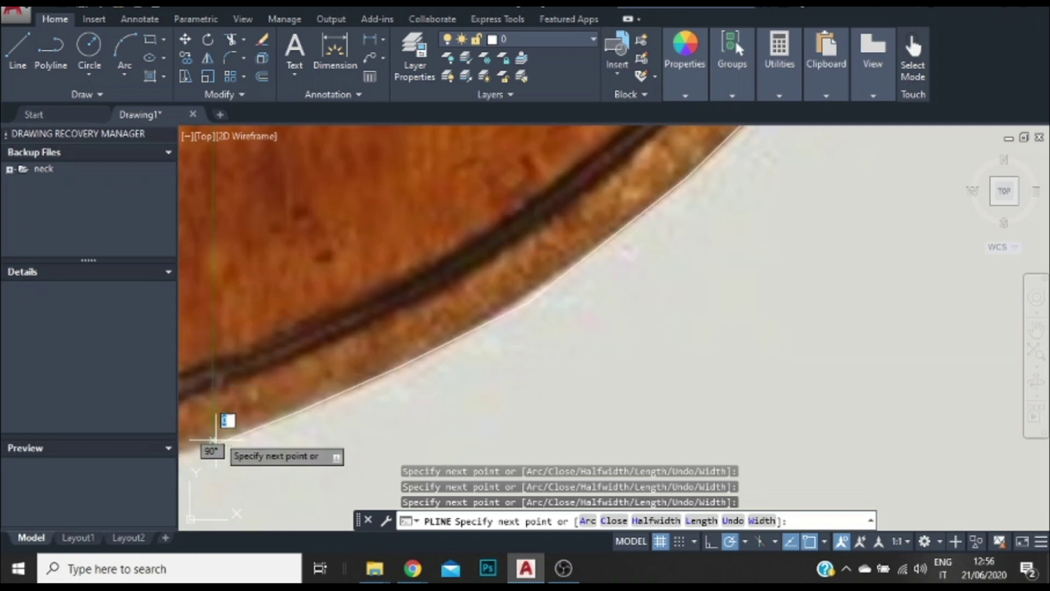
# Continue the polyline along the bottom curve of the body until the edge runs nearly horizontal.
pyautogui.scroll(-1, 219, 383)
pyautogui.scroll(1, 399, 241)
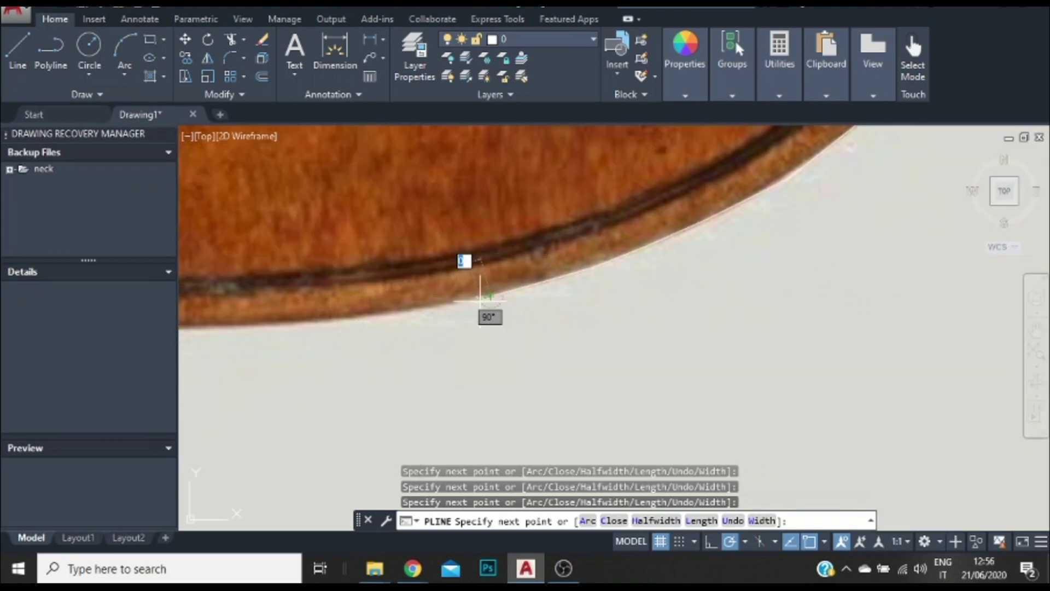
pyautogui.scroll(1, 432, 290)
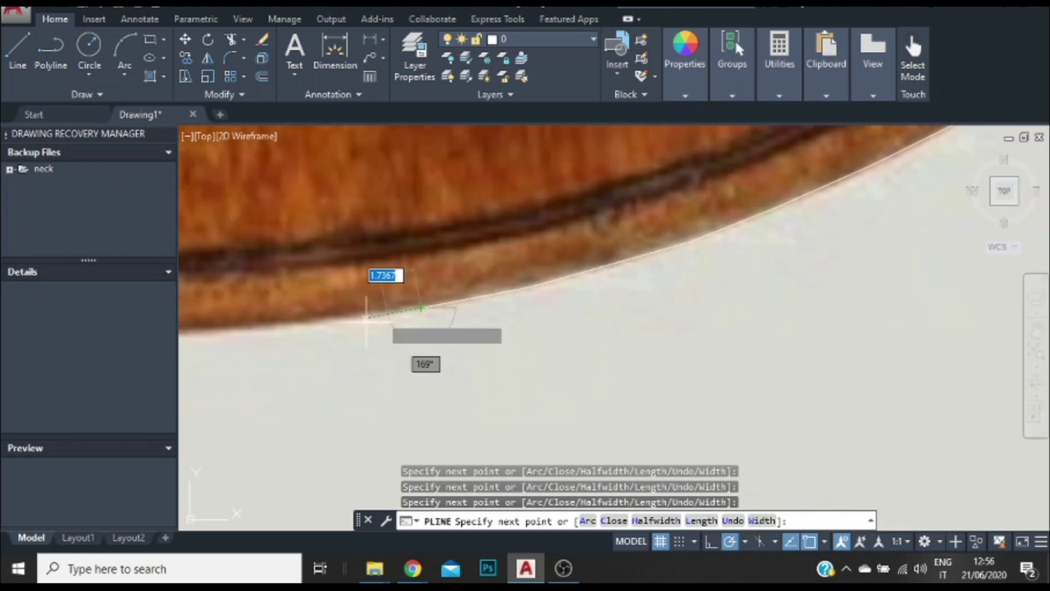
pyautogui.scroll(1, 331, 323)
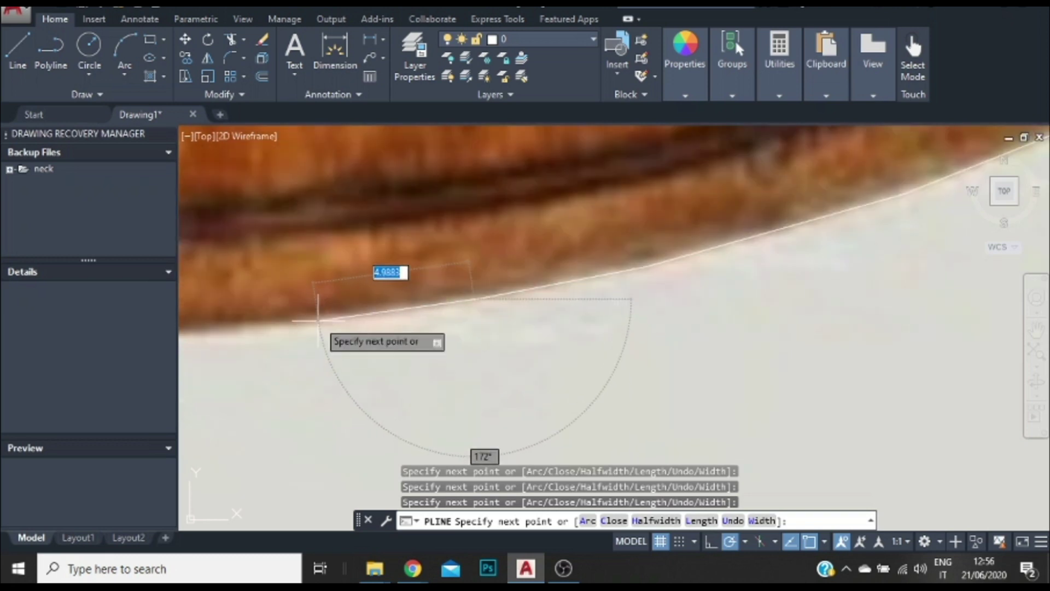
pyautogui.scroll(-1, 314, 311)
pyautogui.scroll(1, 421, 222)
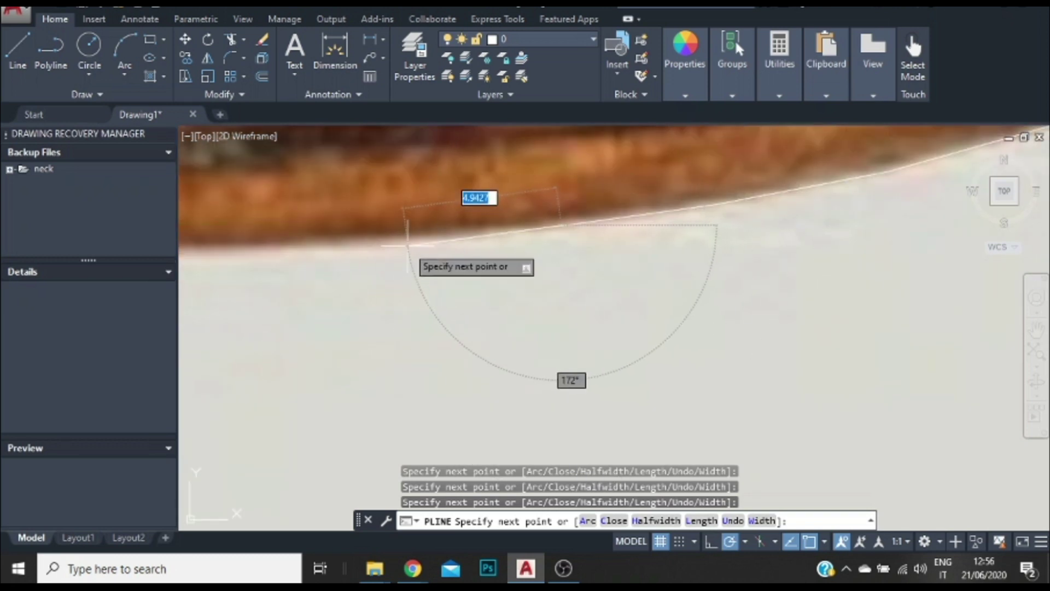
pyautogui.click(412, 238)
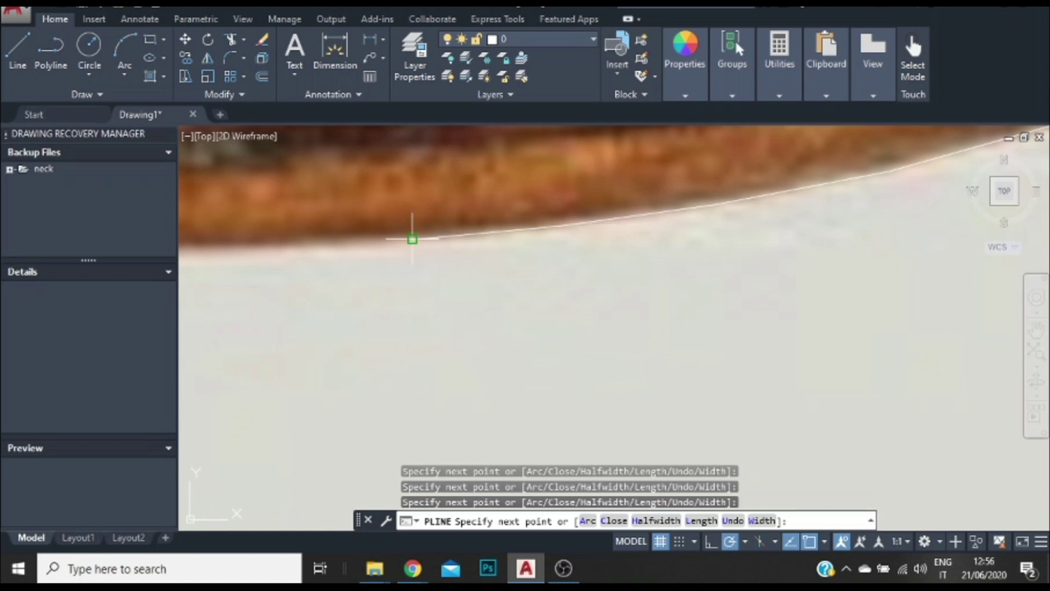
# Complete the polyline along the nearly flat bottom edge, ending it at the lower endpoint of the vertical centre line.
pyautogui.scroll(3, 261, 253)
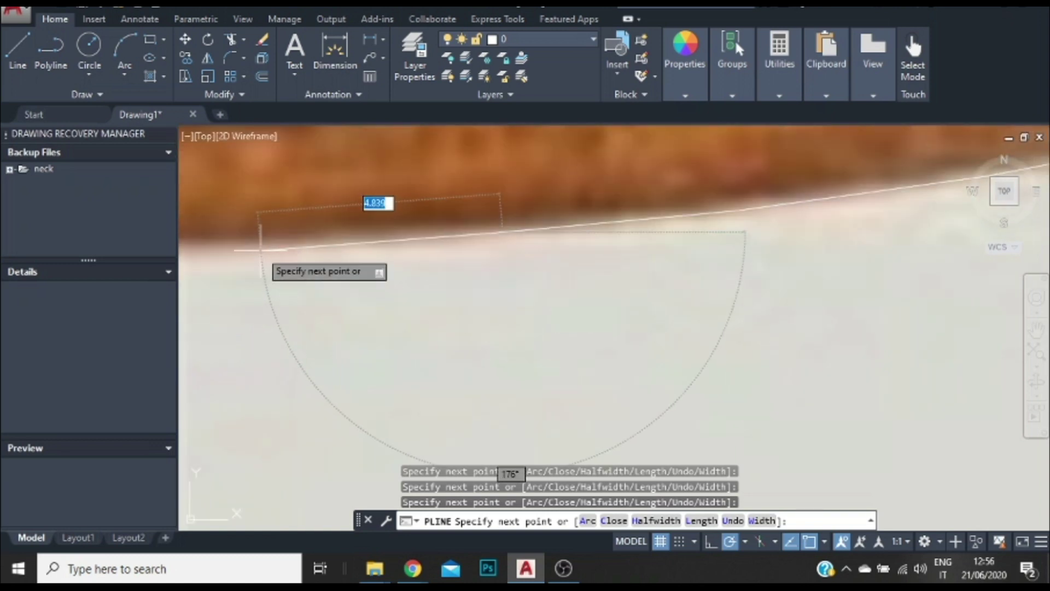
pyautogui.scroll(-2, 617, 206)
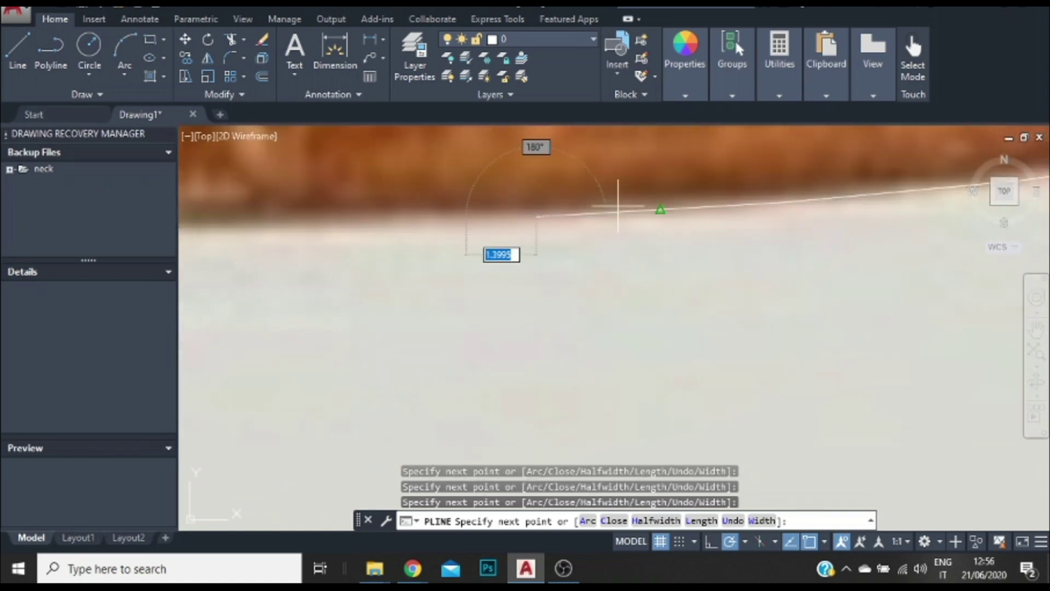
pyautogui.scroll(3, 403, 235)
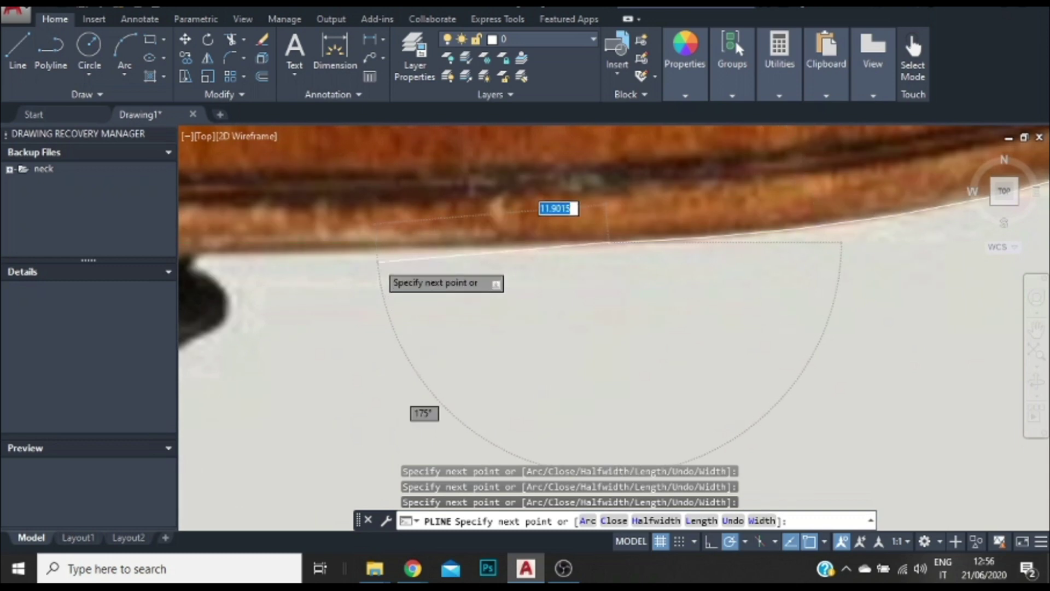
pyautogui.scroll(2, 432, 249)
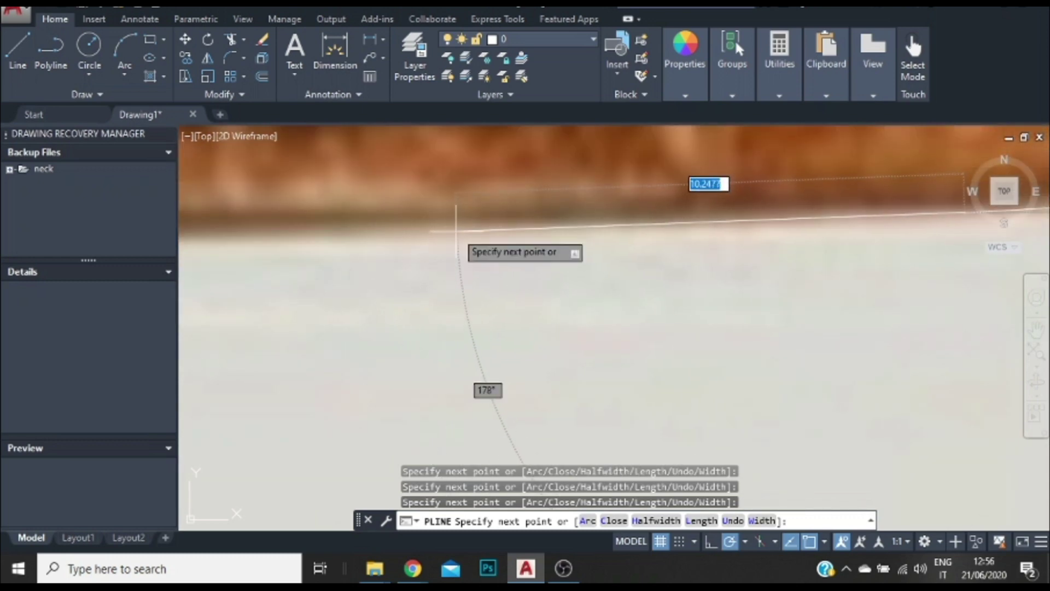
pyautogui.scroll(-6, 458, 241)
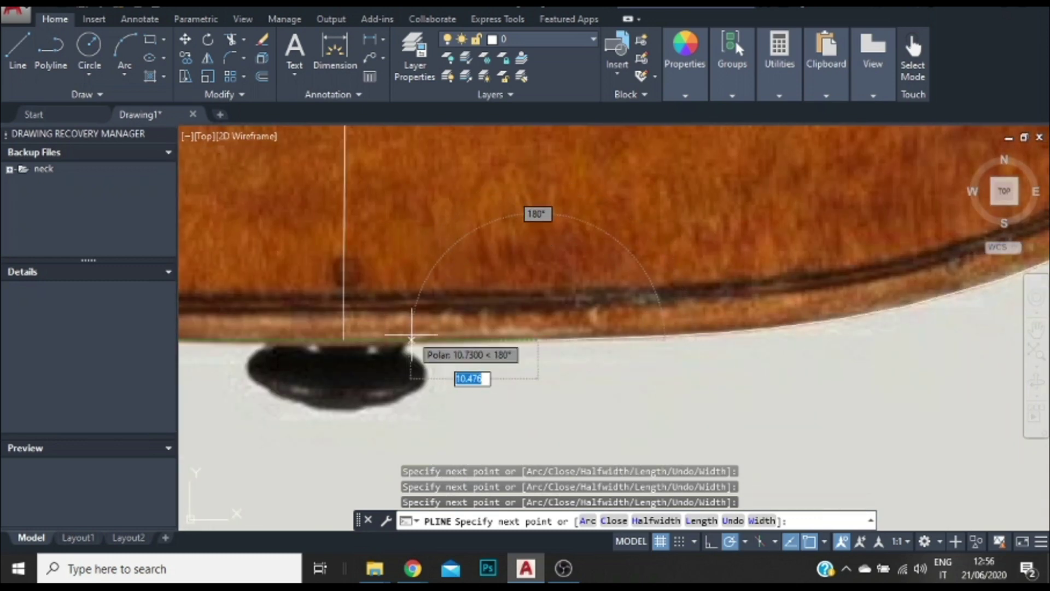
pyautogui.scroll(2, 416, 334)
pyautogui.click(482, 344)
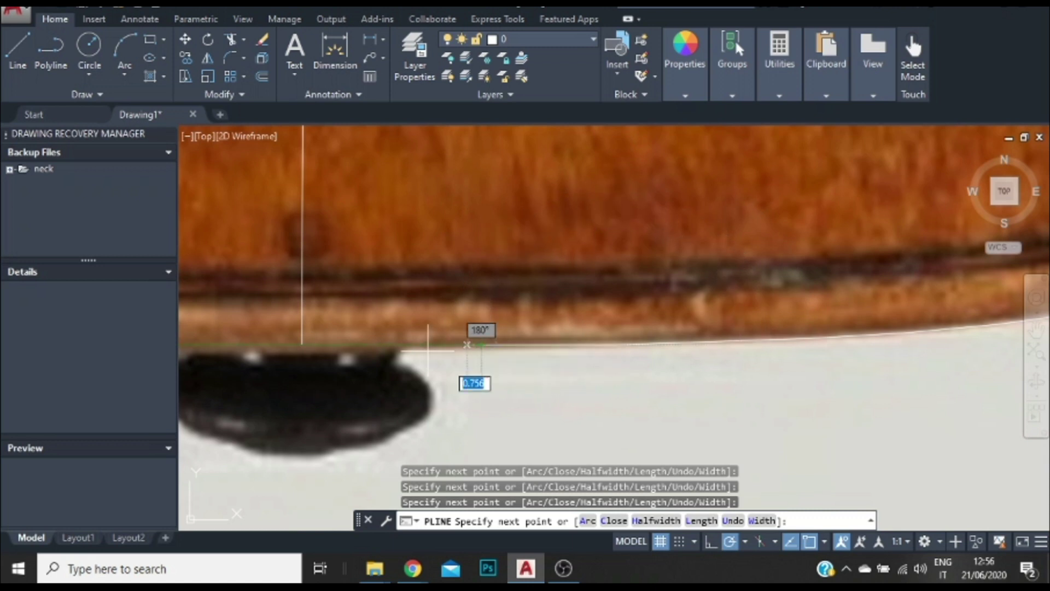
pyautogui.click(340, 345)
pyautogui.click(302, 345)
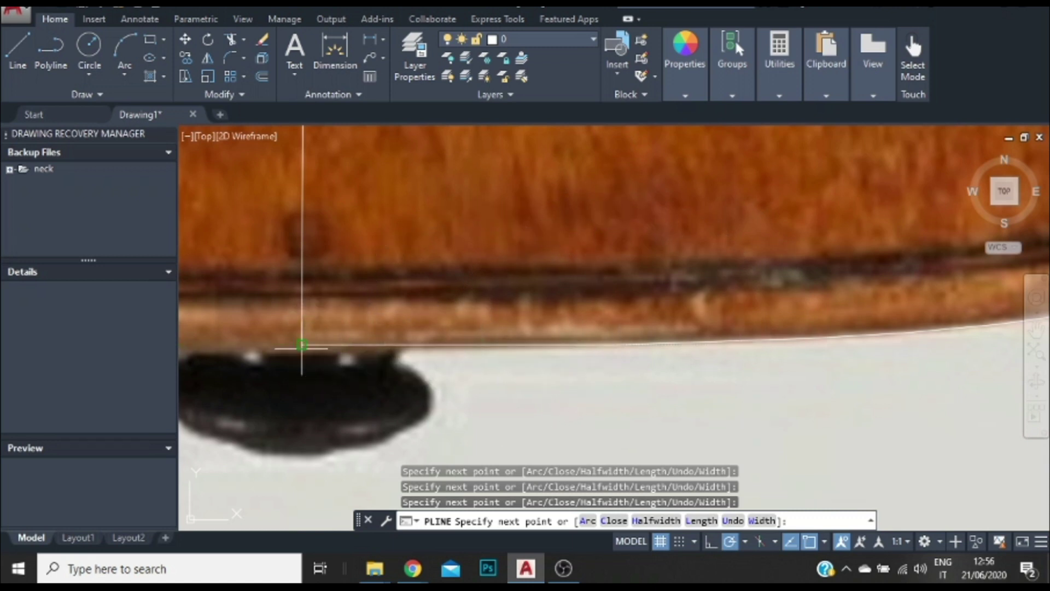
pyautogui.press('Escape')
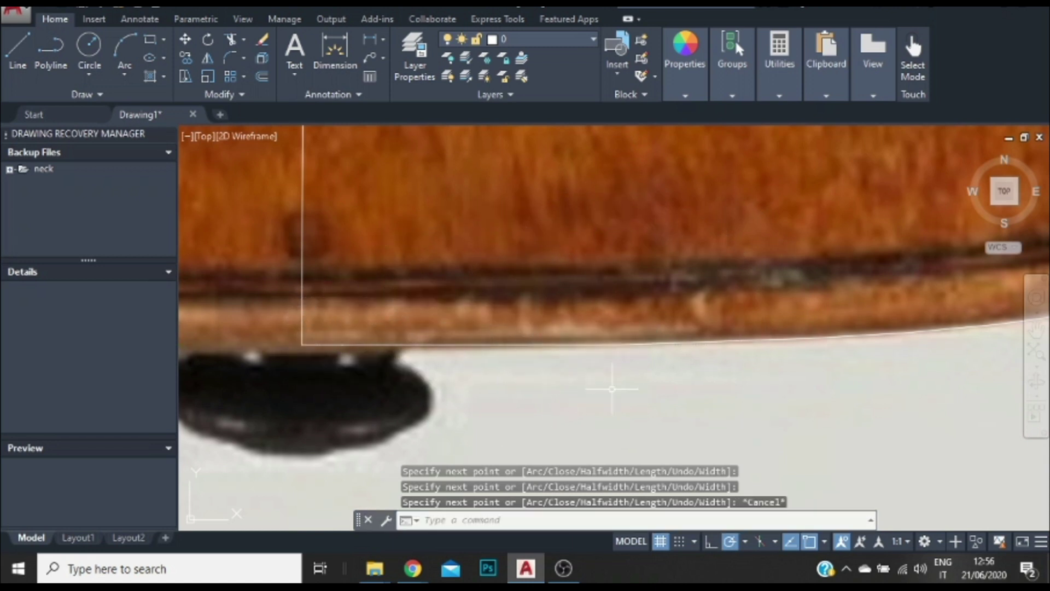
# Convert the newly traced lower-bout polyline into a spline-fitted curve.
pyautogui.click(637, 337)
pyautogui.rightClick(629, 344)
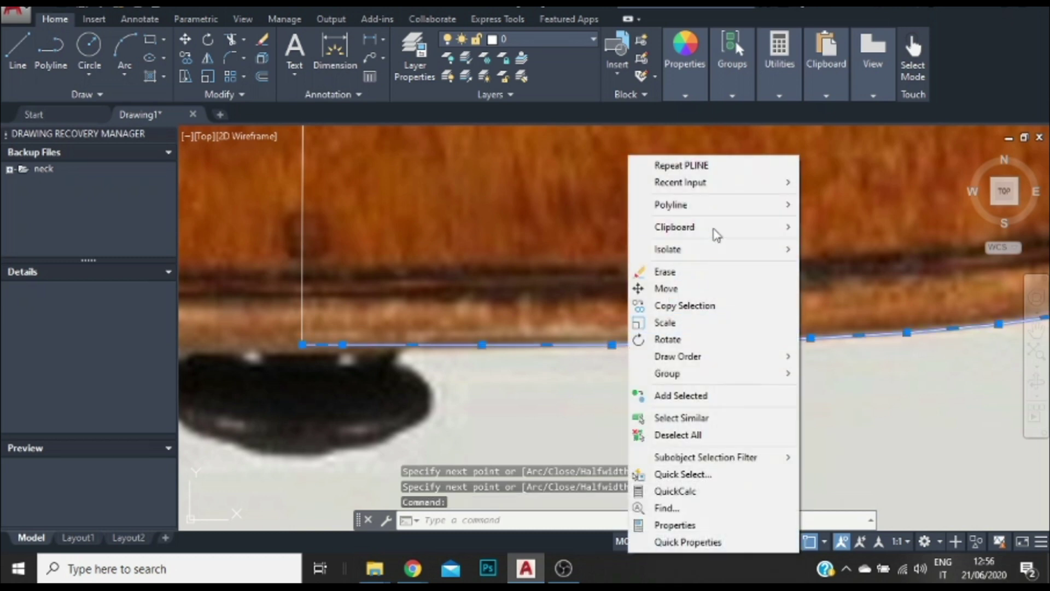
pyautogui.moveTo(722, 216)
pyautogui.click(839, 339)
pyautogui.scroll(-5, 658, 271)
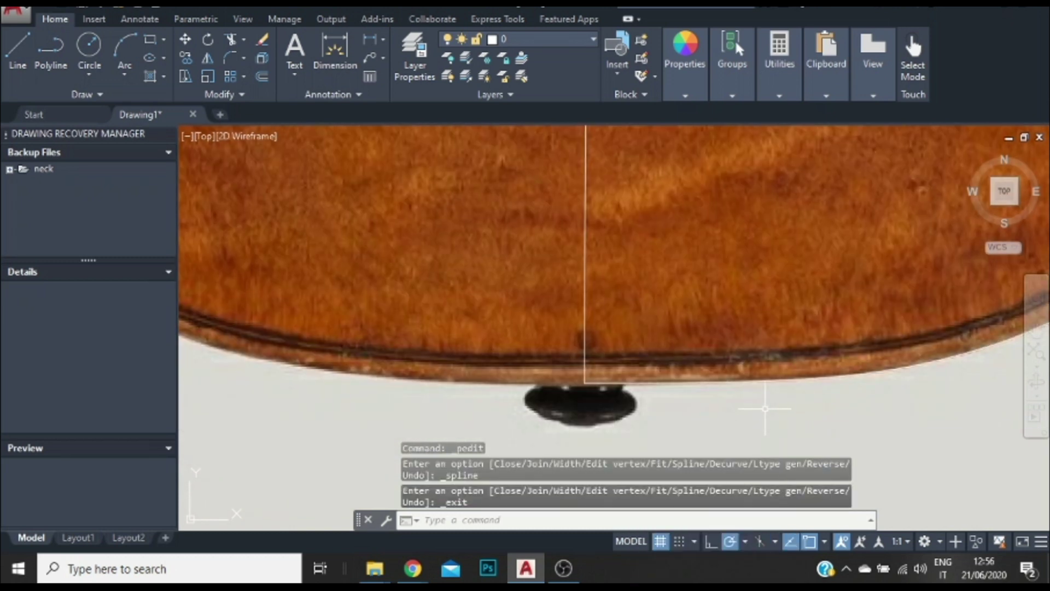
# Inspect the fitted lower-bout curve against the body edge in the photo, from the bottom centre to the corner.
pyautogui.scroll(-2, 659, 271)
pyautogui.scroll(2, 796, 300)
pyautogui.click(875, 276)
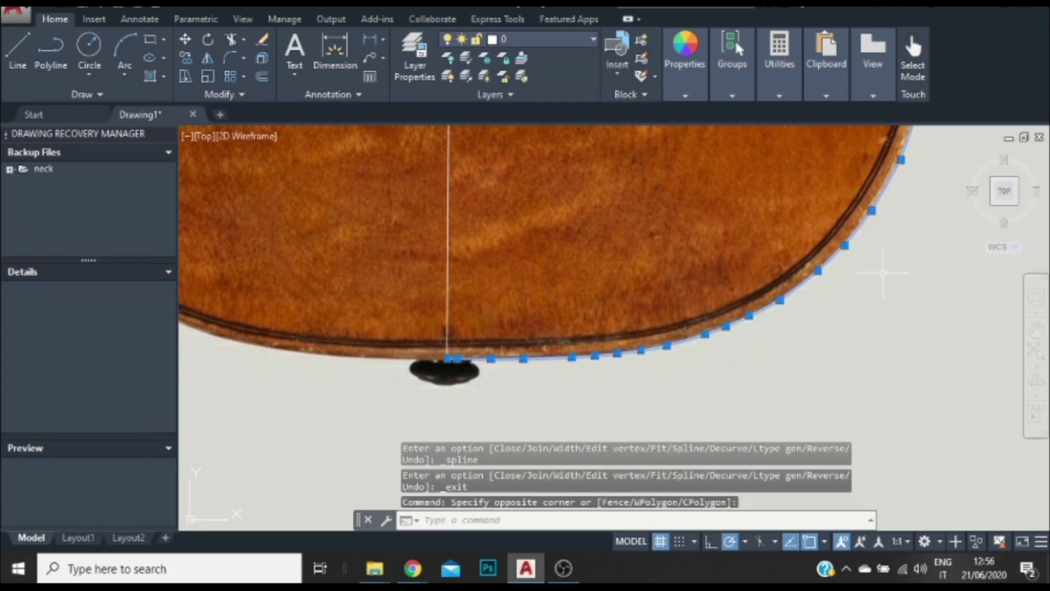
pyautogui.scroll(-3, 875, 276)
pyautogui.scroll(6, 896, 221)
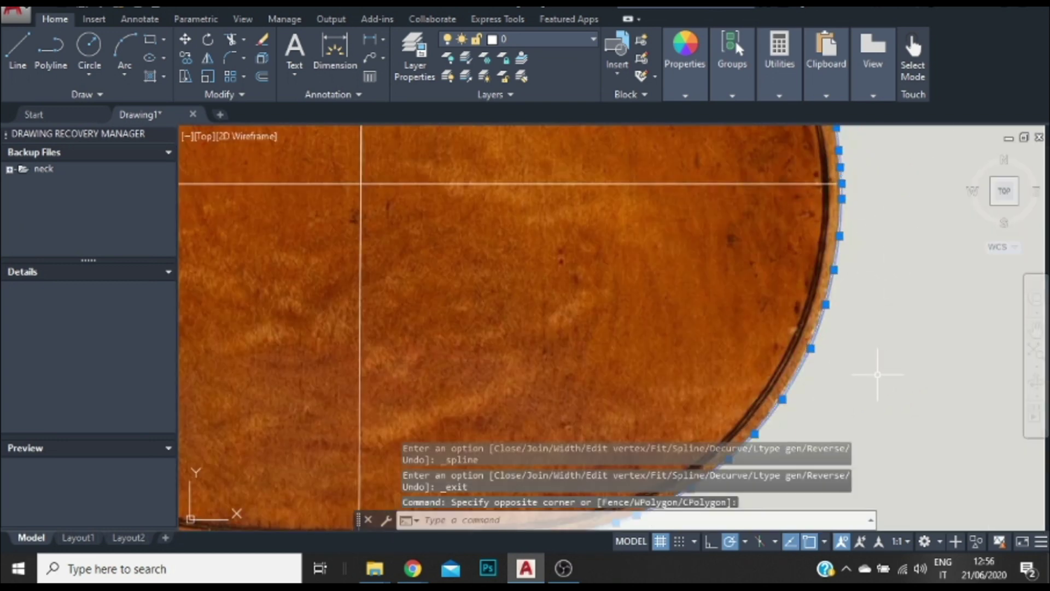
pyautogui.scroll(-5, 850, 286)
pyautogui.scroll(-2, 849, 218)
pyautogui.scroll(2, 849, 218)
pyautogui.press('Escape')
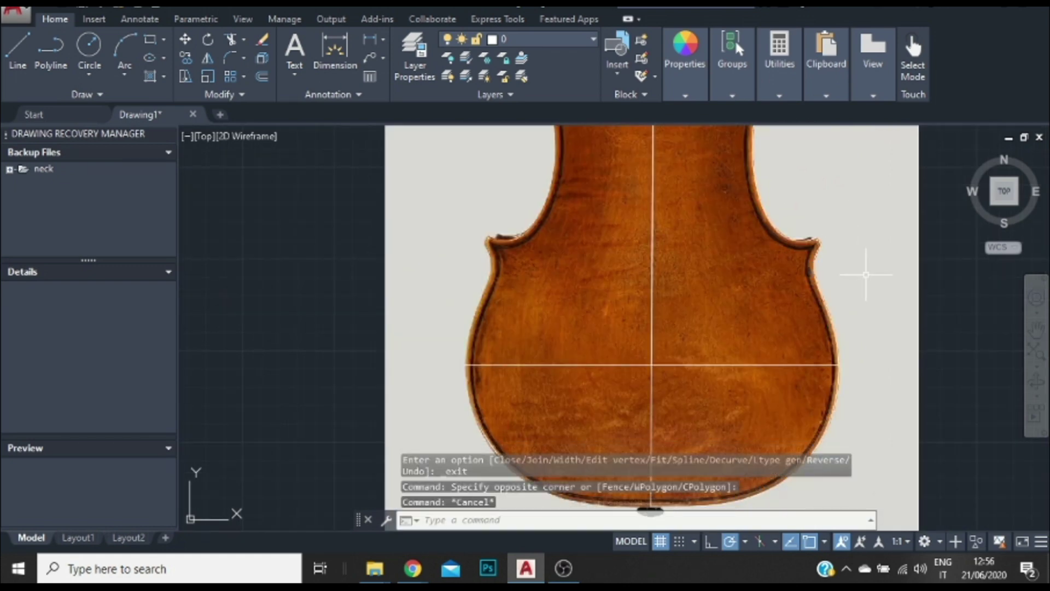
# Copy the photo with its reference lines and traced half outline to the right of the original.
pyautogui.scroll(-4, 660, 222)
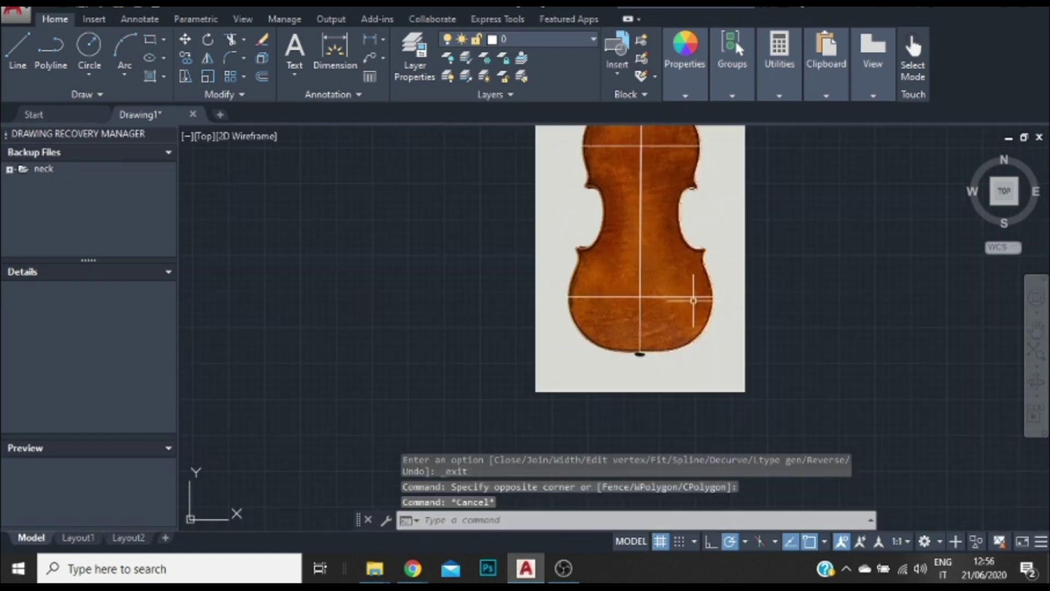
pyautogui.scroll(2, 772, 279)
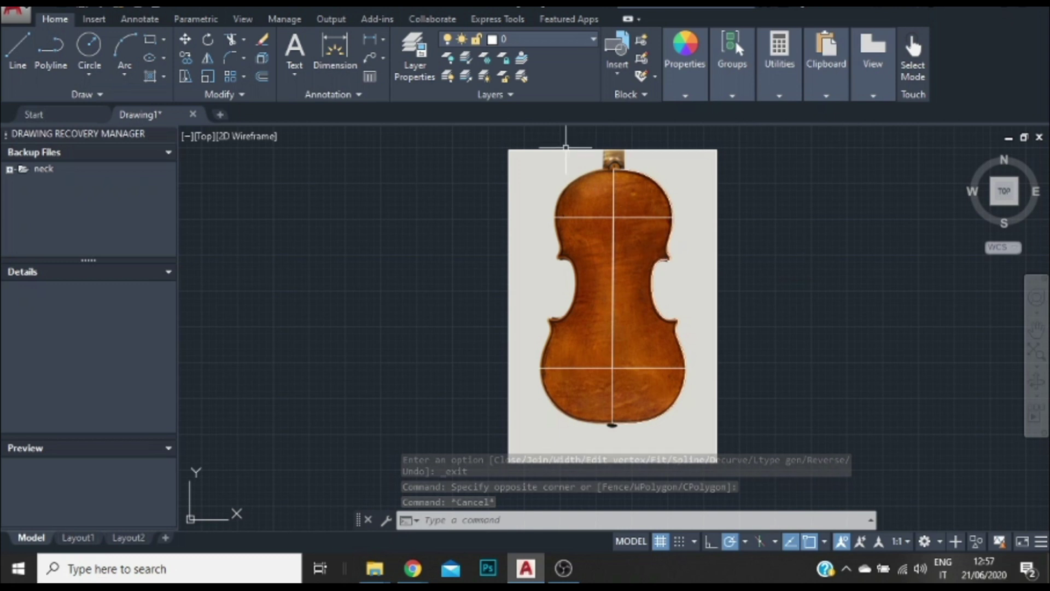
pyautogui.click(481, 140)
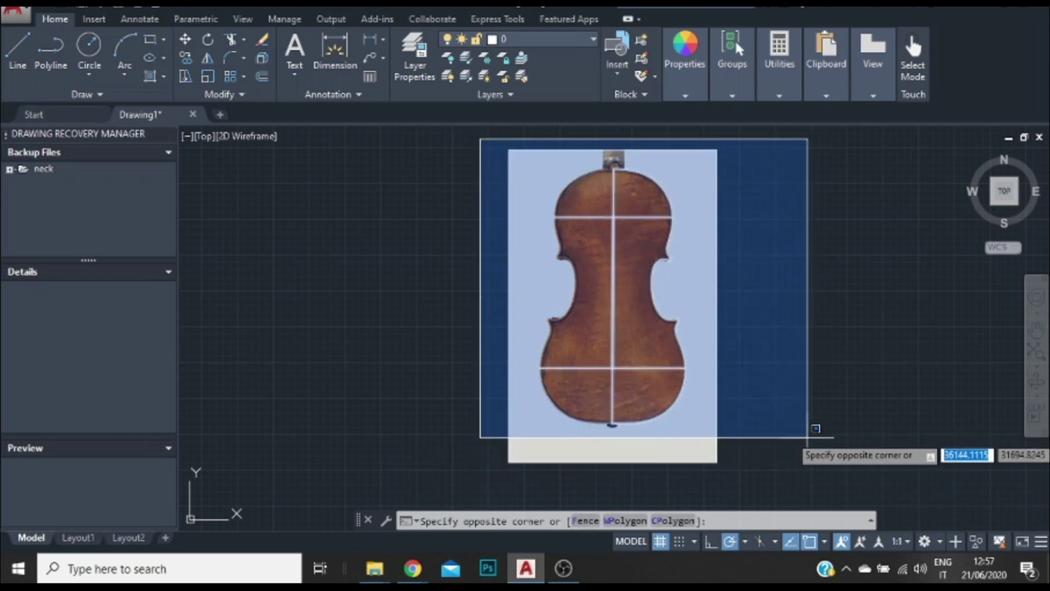
pyautogui.scroll(-4, 815, 428)
pyautogui.scroll(2, 823, 306)
pyautogui.click(815, 352)
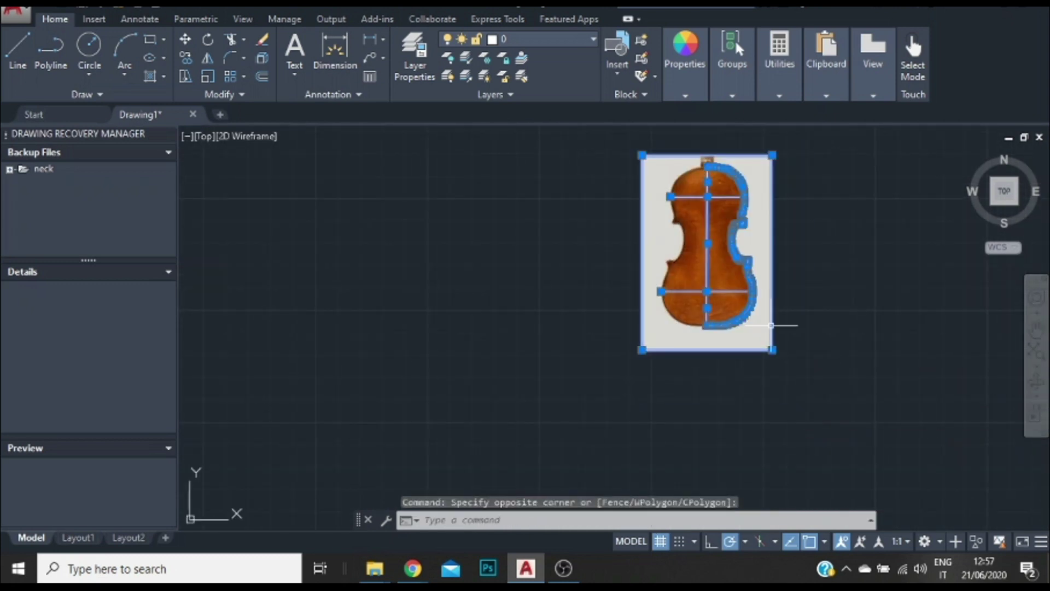
pyautogui.click(183, 56)
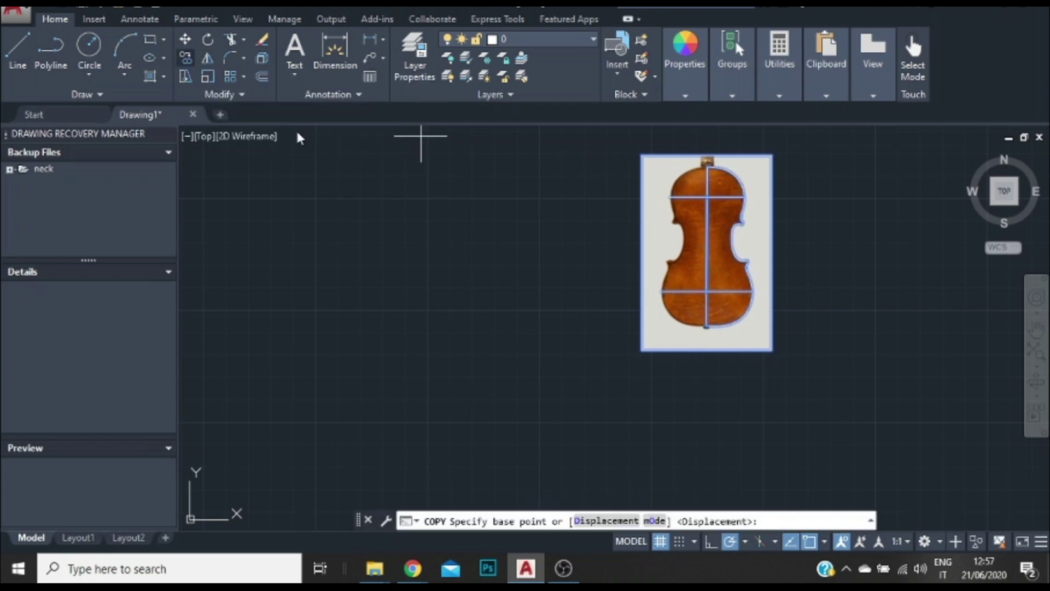
pyautogui.click(643, 349)
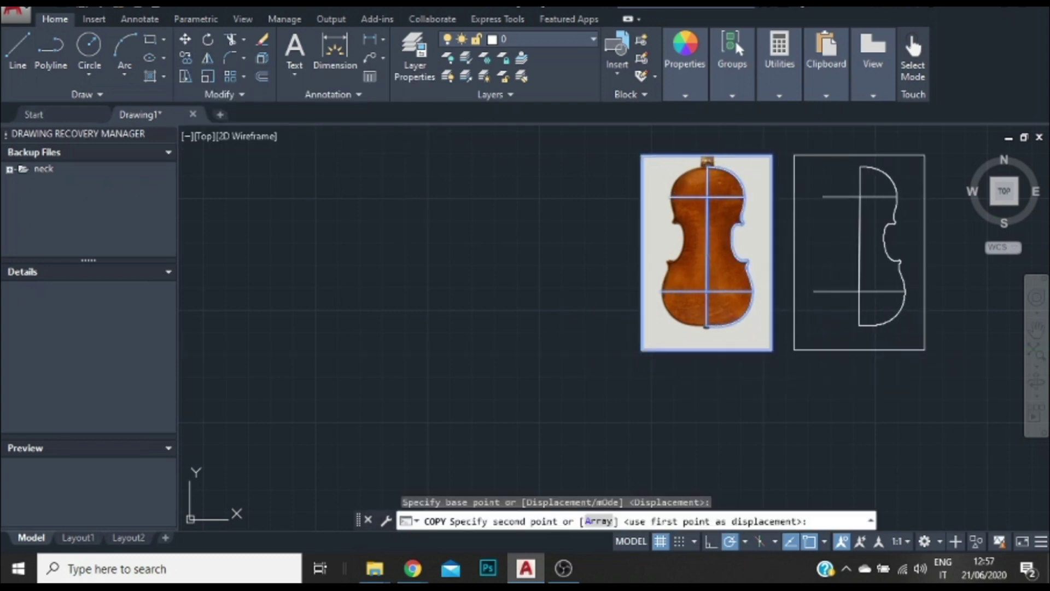
pyautogui.click(786, 397)
pyautogui.press('Escape')
# Delete the copied photo, keeping the copied linework.
pyautogui.scroll(-4, 897, 417)
pyautogui.scroll(4, 907, 370)
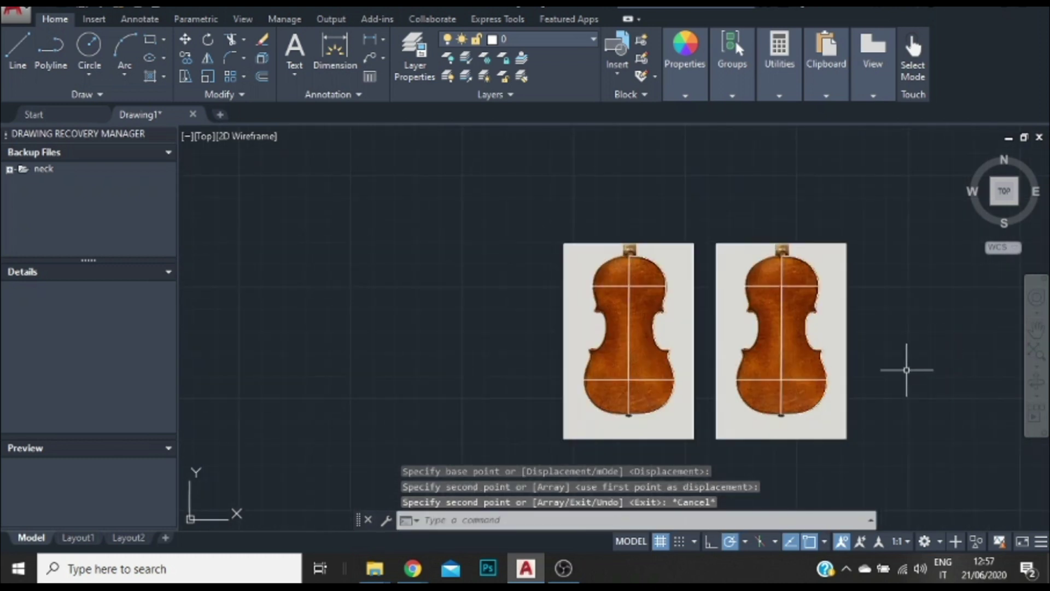
pyautogui.scroll(2, 906, 370)
pyautogui.click(812, 178)
pyautogui.click(798, 167)
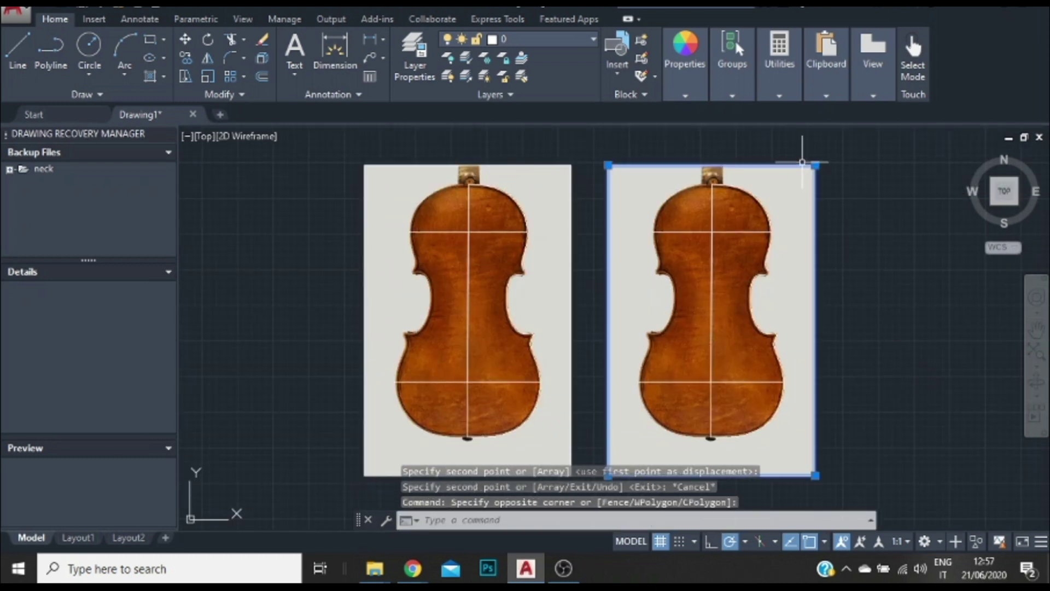
pyautogui.press('Delete')
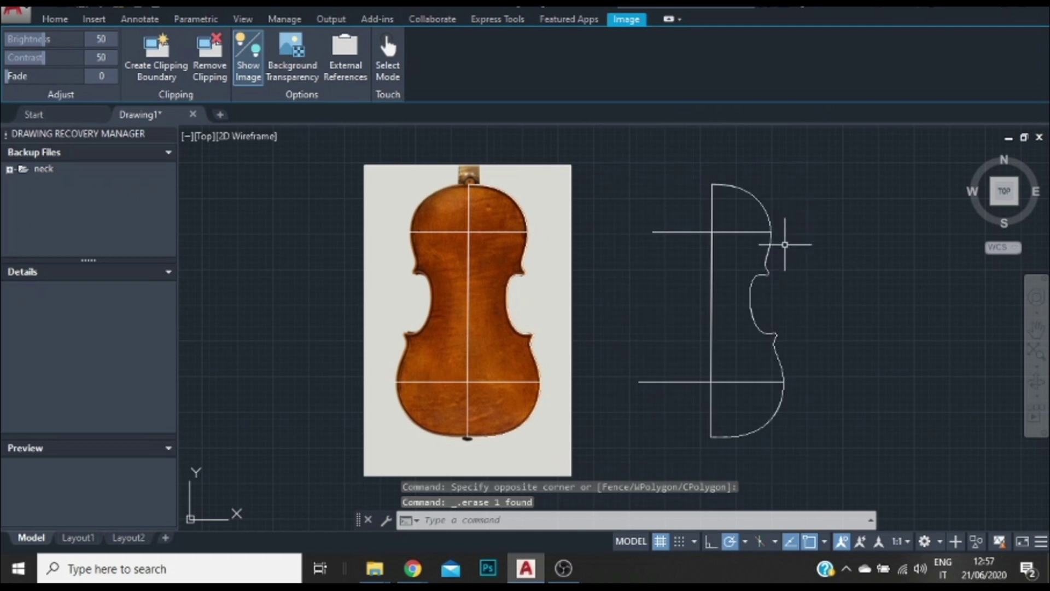
# Delete the vertical centre line and both horizontal reference lines from the copied half outline.
pyautogui.click(713, 247)
pyautogui.press('Escape')
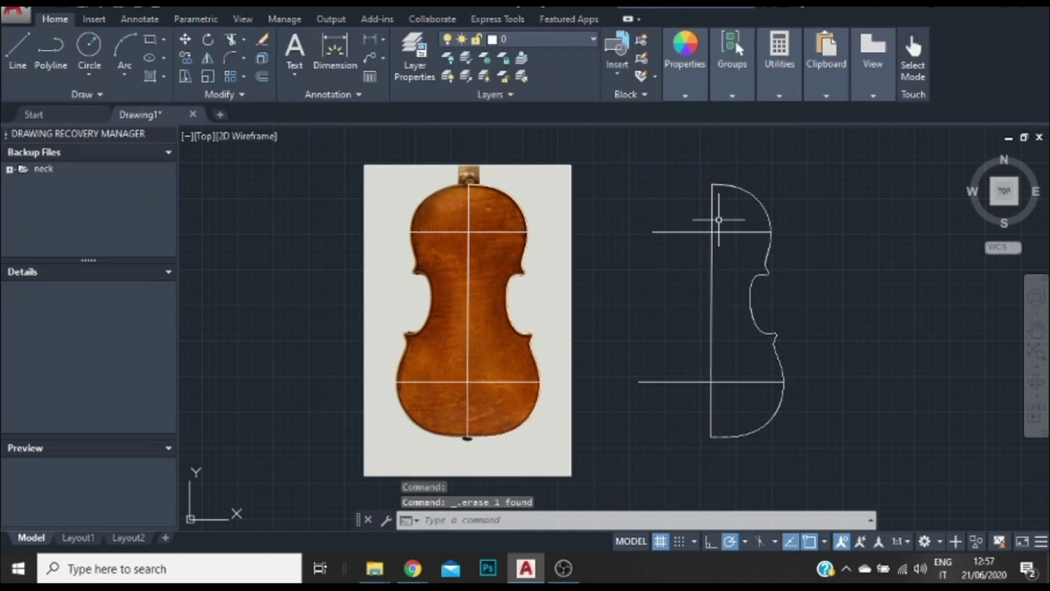
pyautogui.press('Delete')
pyautogui.press('Escape')
pyautogui.click(713, 257)
pyautogui.press('Delete')
pyautogui.click(718, 381)
pyautogui.press('Delete')
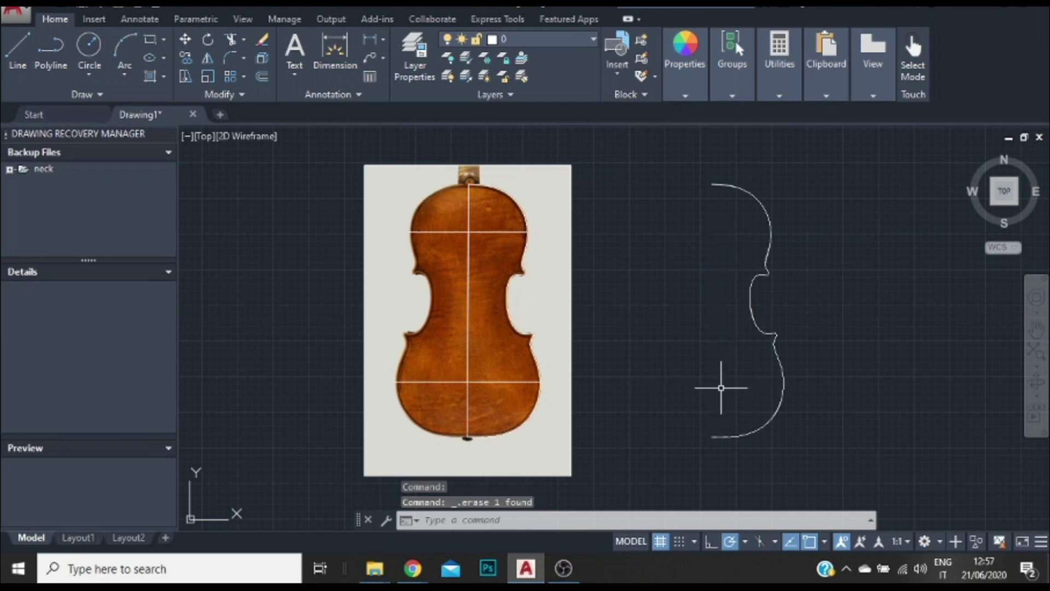
# Draw a straight line from the upper end to the lower end of the copied half outline to close it.
pyautogui.click(22, 53)
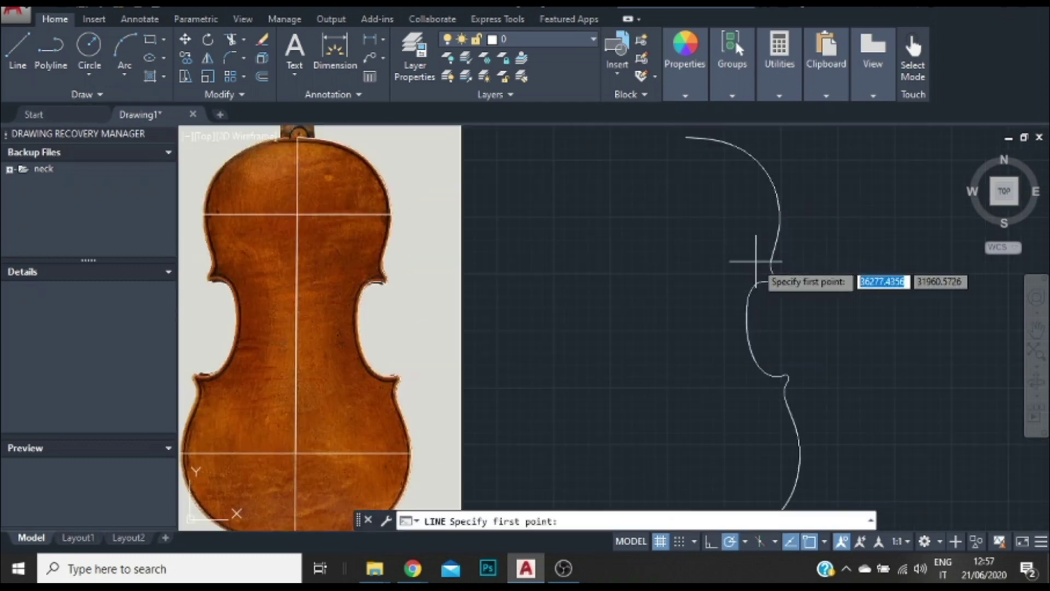
pyautogui.scroll(3, 736, 372)
pyautogui.scroll(5, 700, 218)
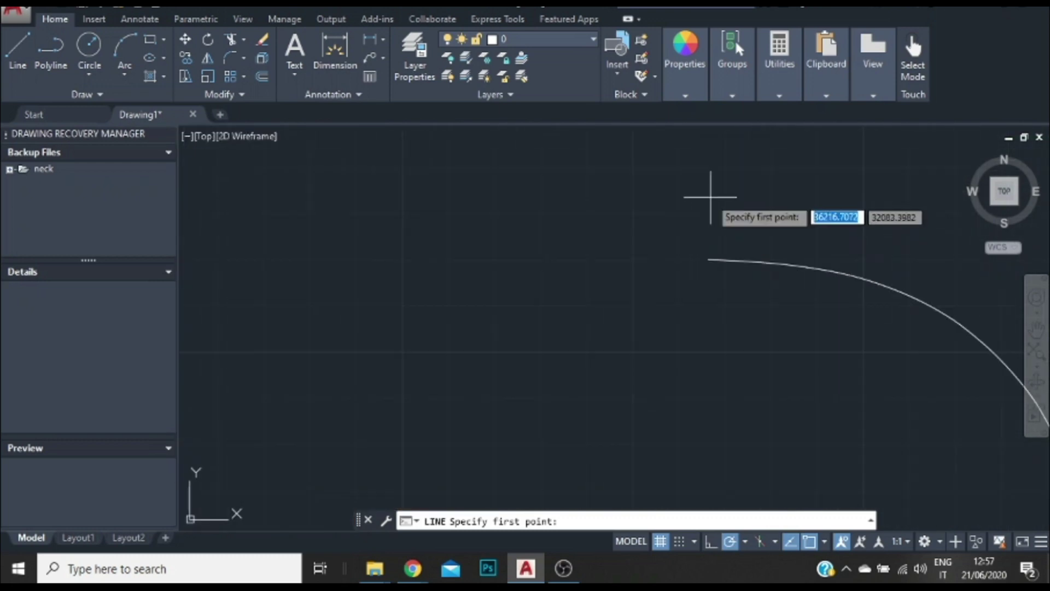
pyautogui.click(693, 252)
pyautogui.scroll(-4, 757, 493)
pyautogui.scroll(-2, 727, 403)
pyautogui.scroll(6, 638, 363)
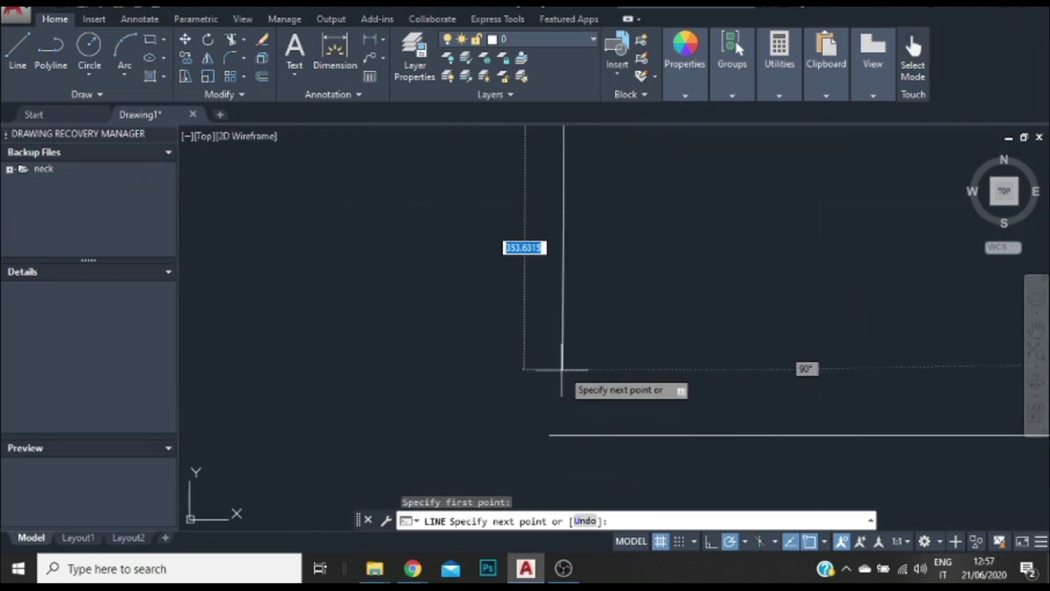
pyautogui.click(550, 435)
pyautogui.press('Escape')
# Mirror the closed half outline about its straight centre line, keeping the source objects.
pyautogui.scroll(-2, 569, 389)
pyautogui.scroll(-3, 678, 417)
pyautogui.scroll(-4, 679, 418)
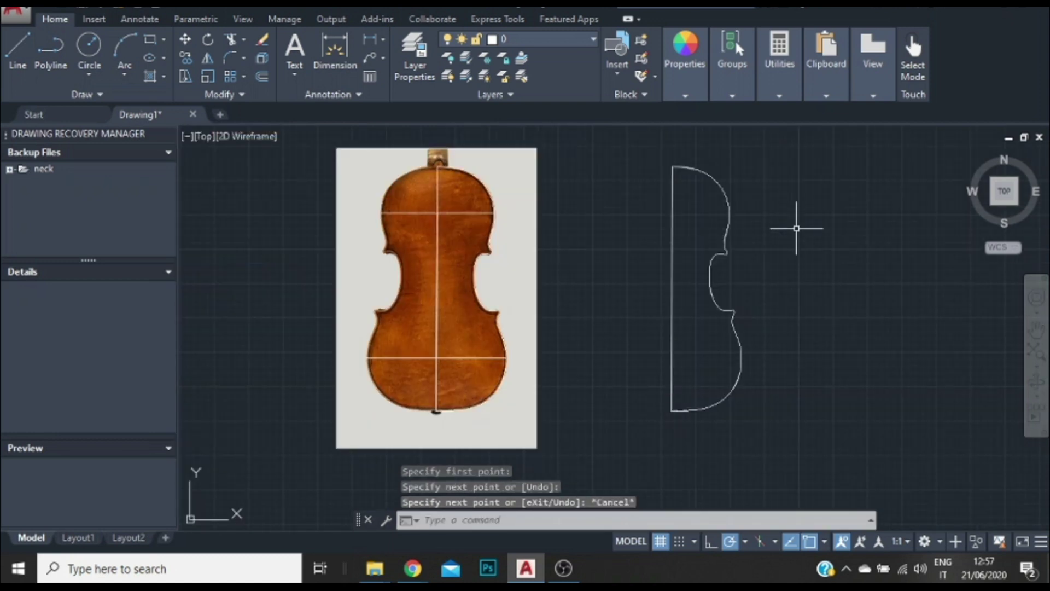
pyautogui.click(641, 132)
pyautogui.click(774, 435)
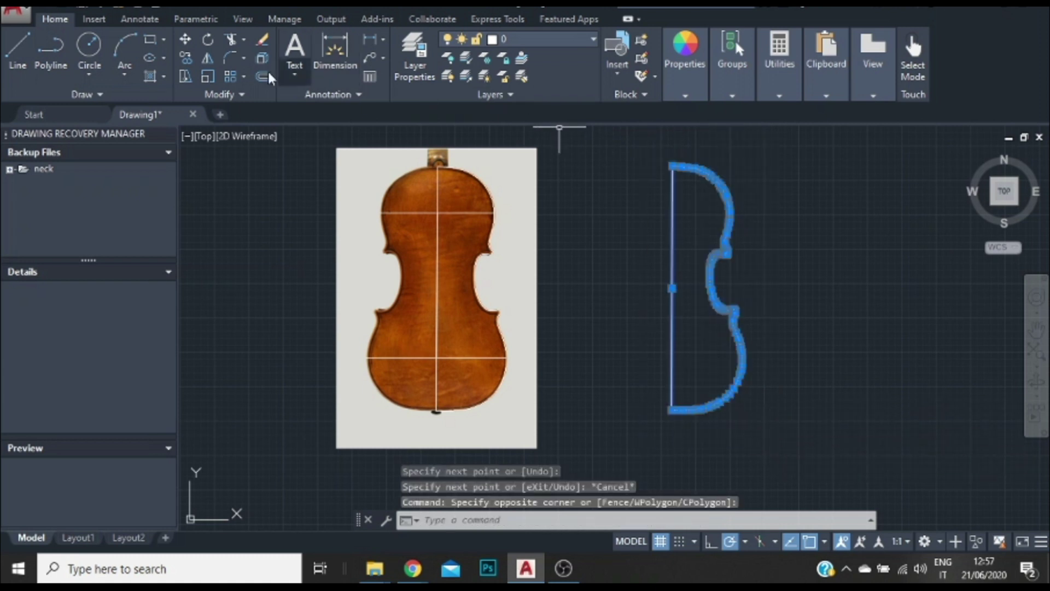
pyautogui.click(211, 63)
pyautogui.scroll(2, 599, 419)
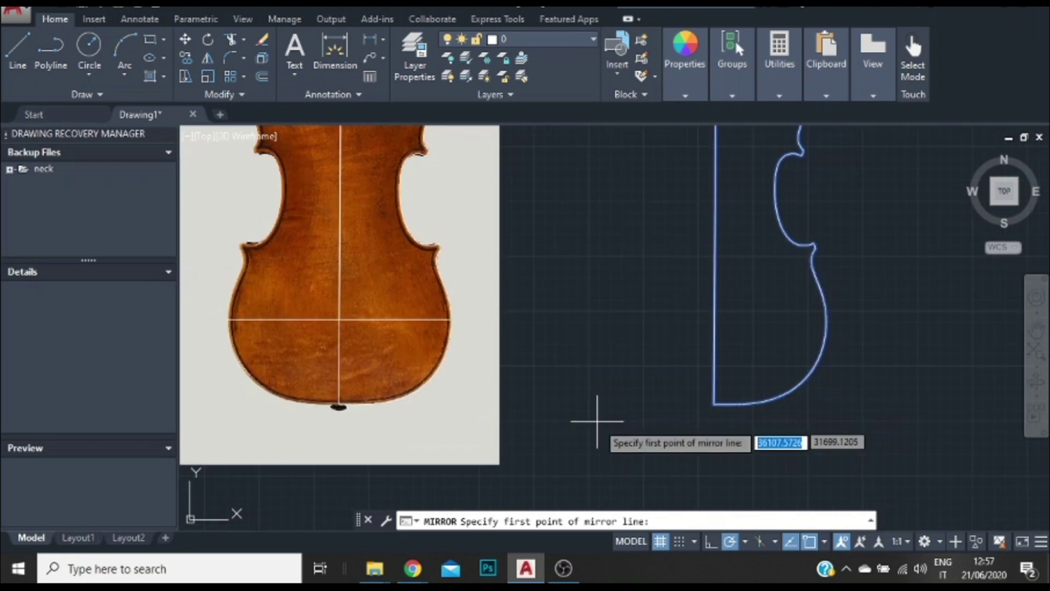
pyautogui.click(714, 404)
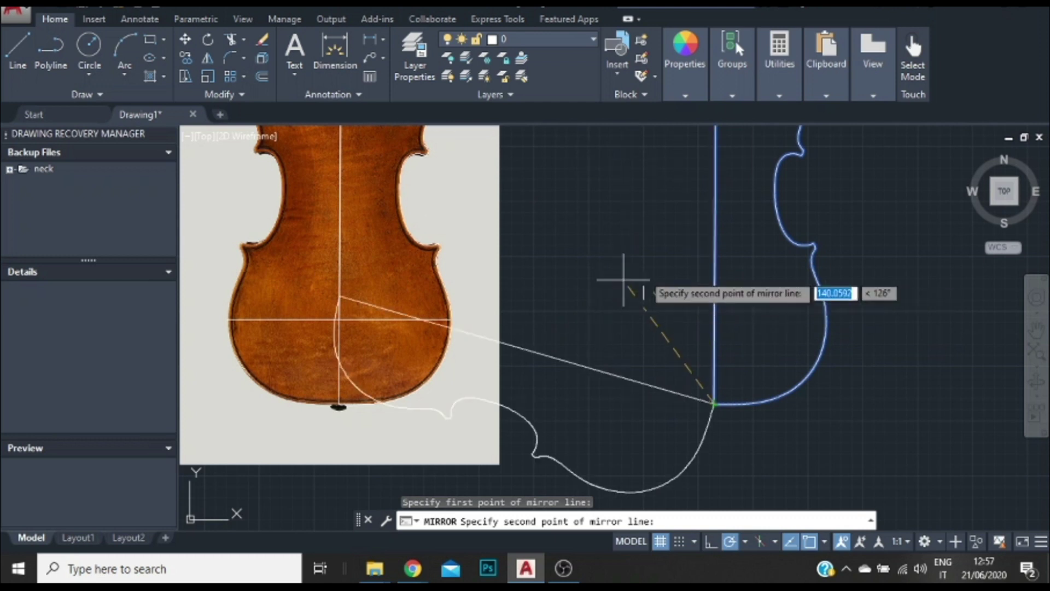
pyautogui.click(715, 251)
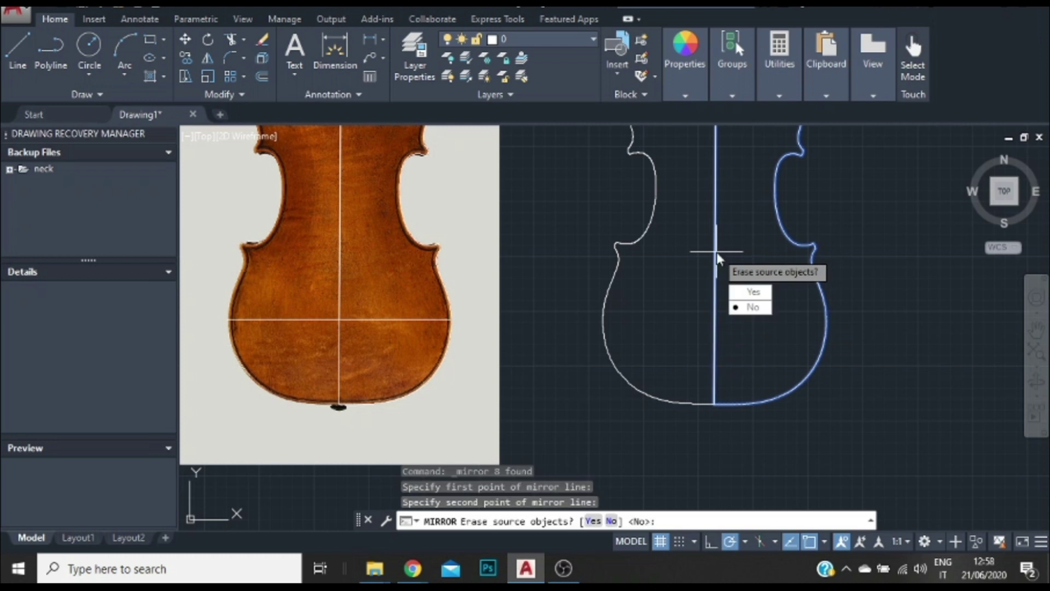
pyautogui.write('n')
pyautogui.press('Return')
# Delete the overlapping vertical centre lines inside the mirrored violin outline.
pyautogui.scroll(-5, 736, 444)
pyautogui.scroll(3, 763, 356)
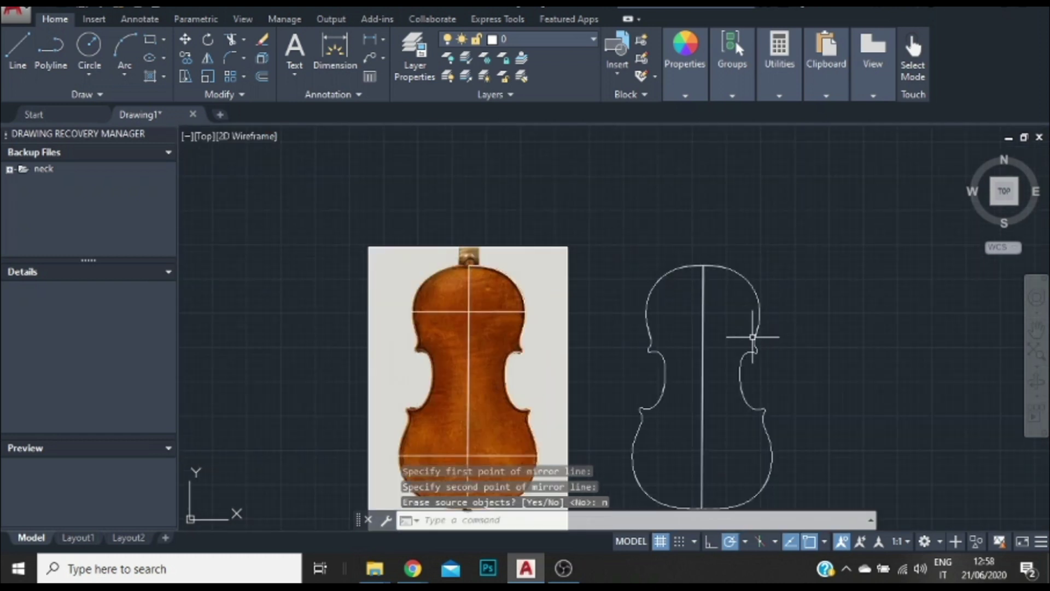
pyautogui.click(706, 349)
pyautogui.click(699, 350)
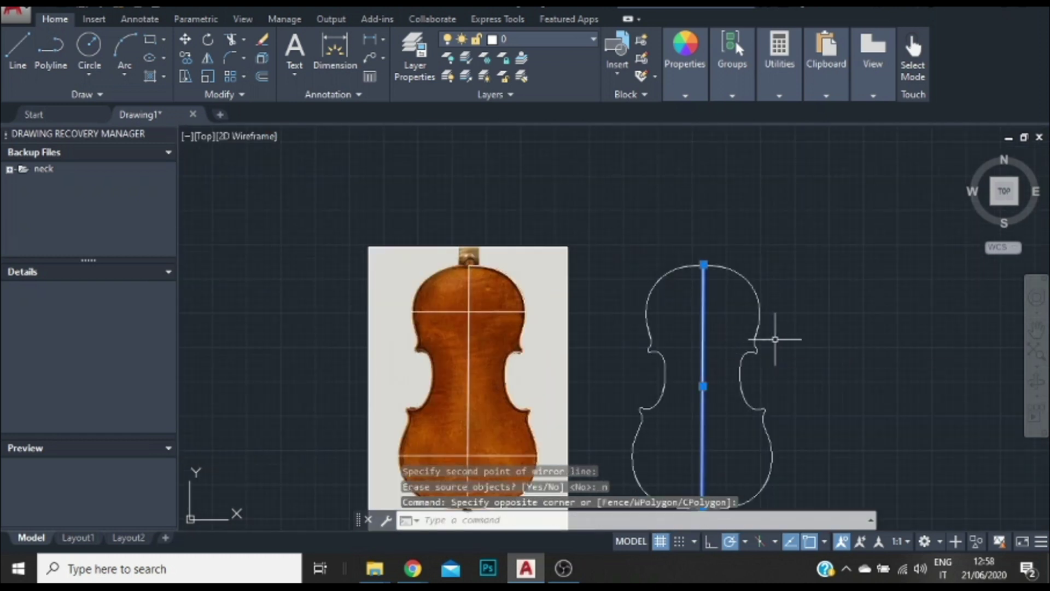
pyautogui.moveTo(738, 246); pyautogui.dragTo(732, 192, button='middle')
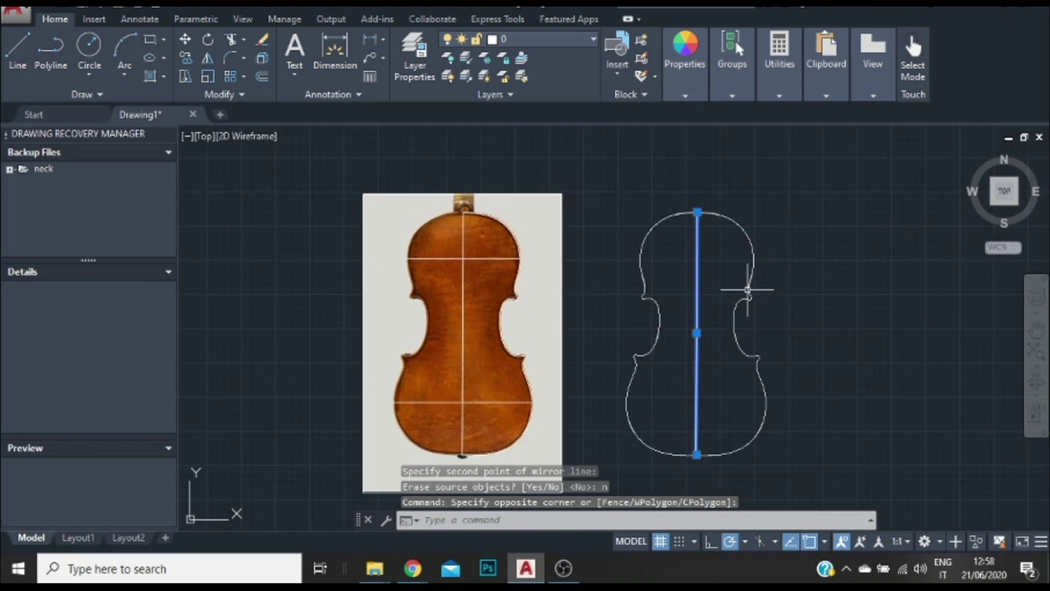
pyautogui.press('Delete')
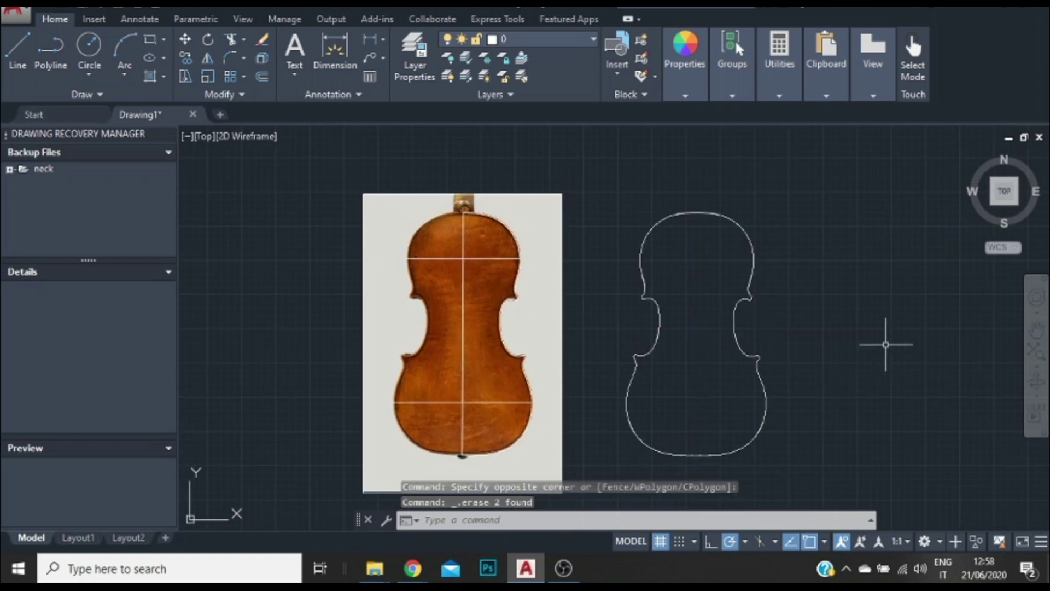
# Select the whole violin outline, clear the selection, and undo the deletion of its centre lines.
pyautogui.click(614, 187)
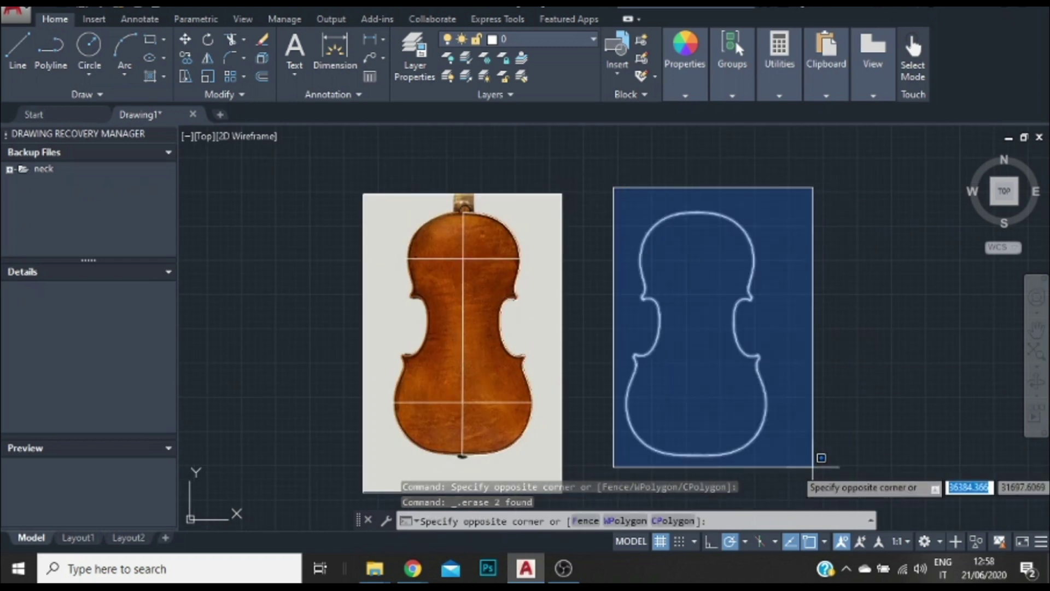
pyautogui.click(821, 457)
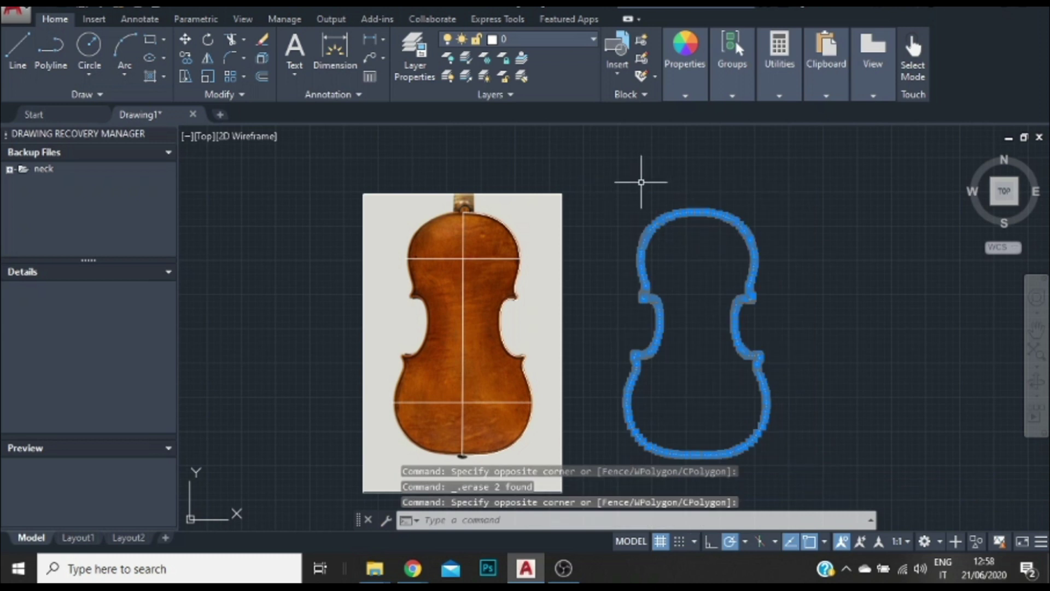
pyautogui.press('Escape')
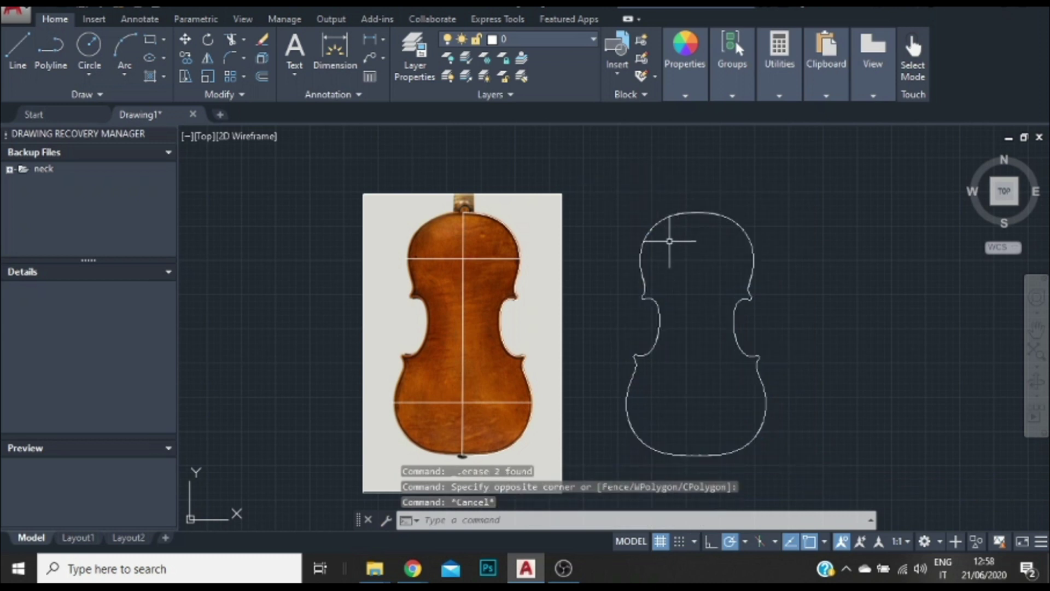
pyautogui.hotkey('ctrl', 'z')
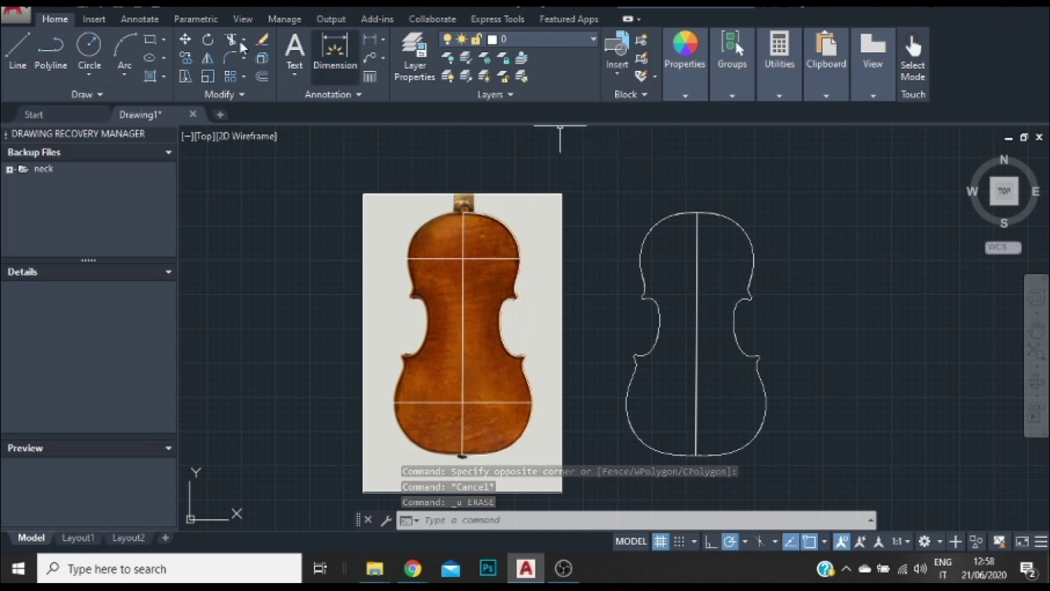
# Open the plot settings and choose Nitro PDF Creator (Pro 10) as the printer with A3 paper.
pyautogui.click(19, 18)
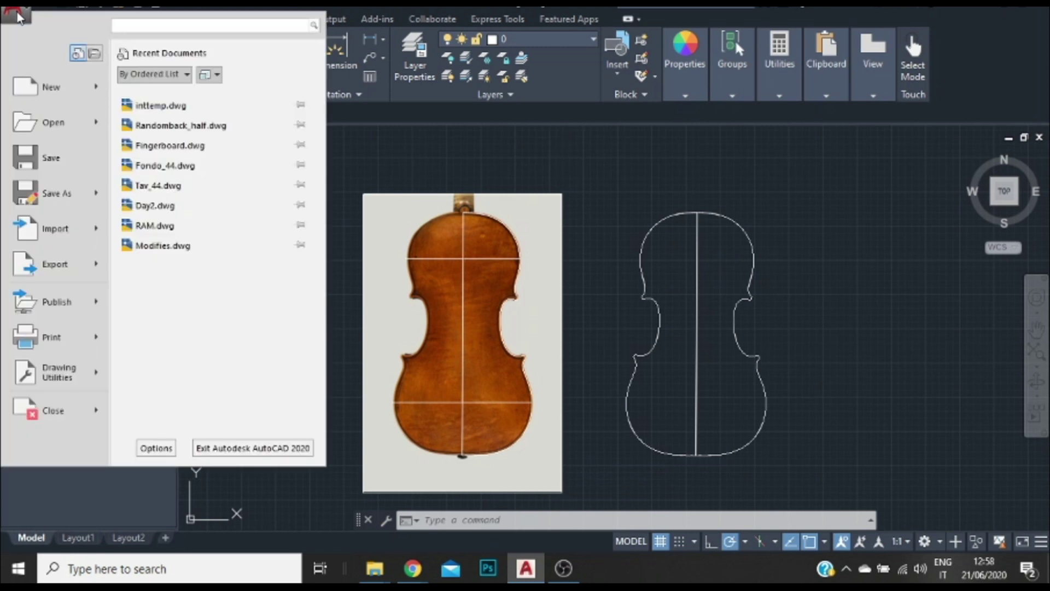
pyautogui.click(52, 337)
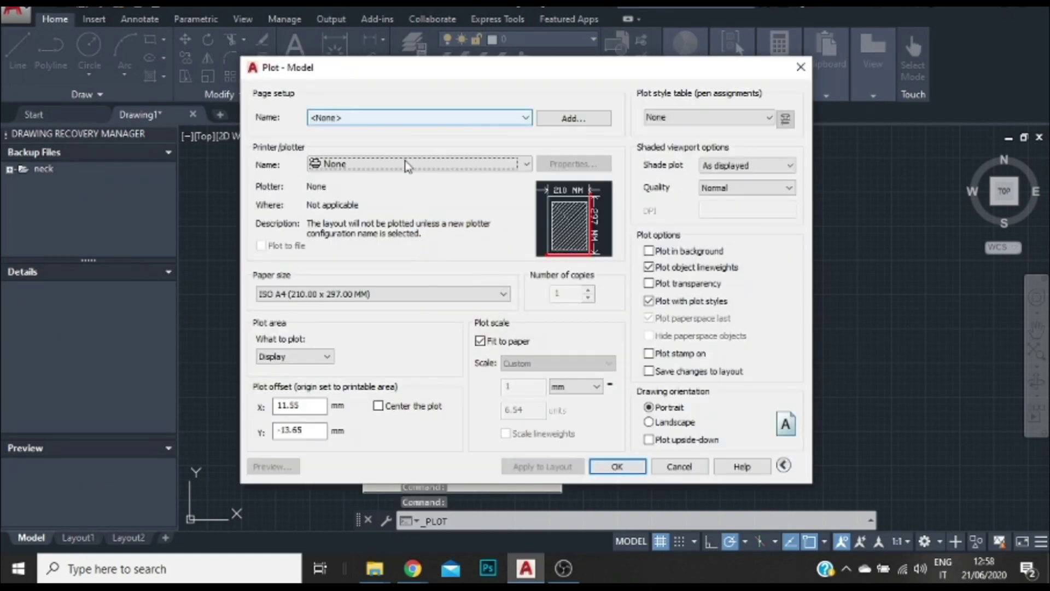
pyautogui.click(411, 164)
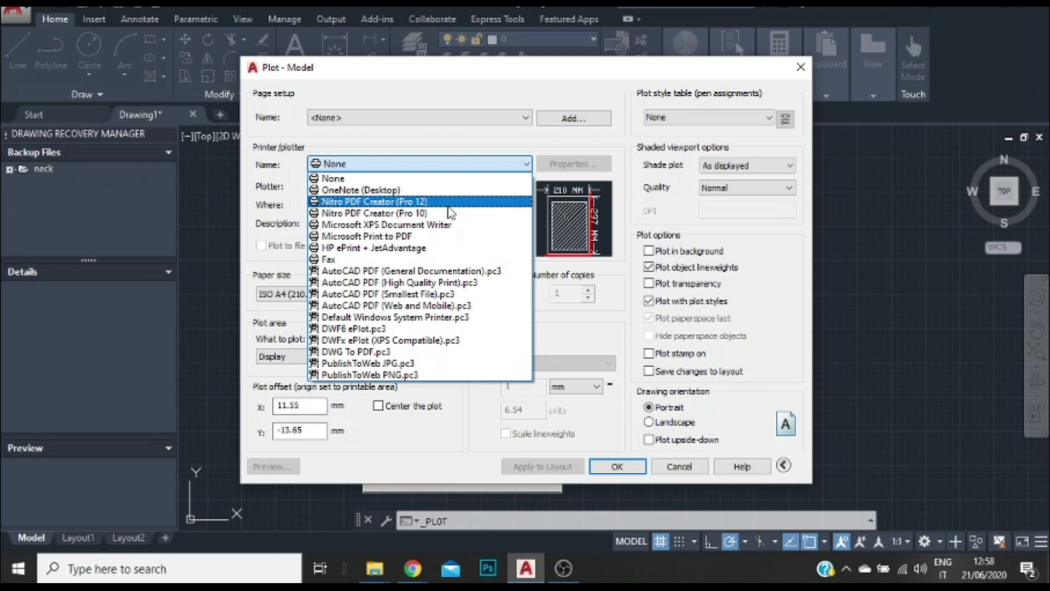
pyautogui.click(438, 213)
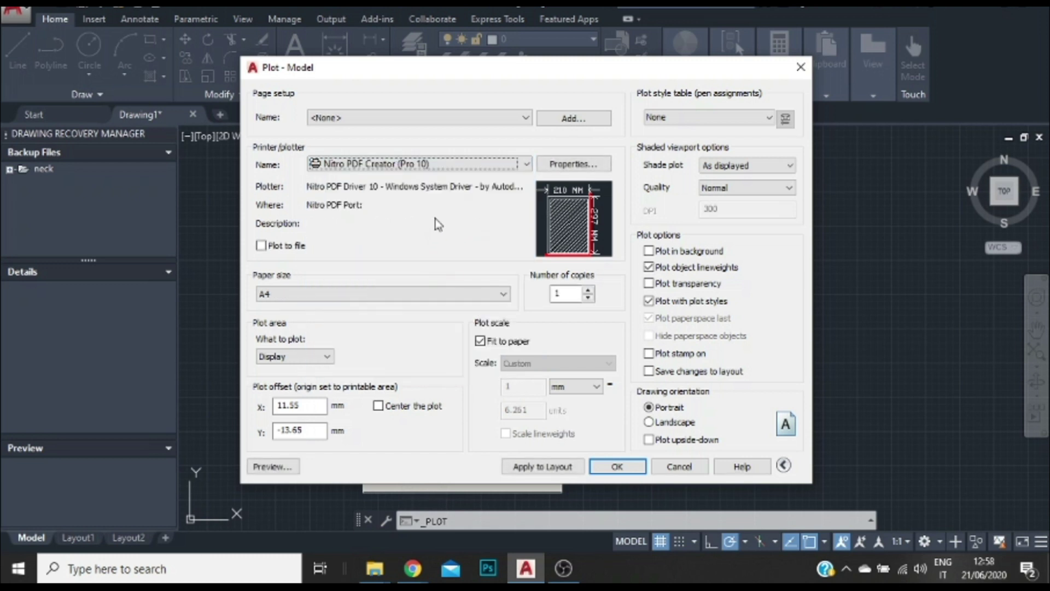
pyautogui.click(394, 293)
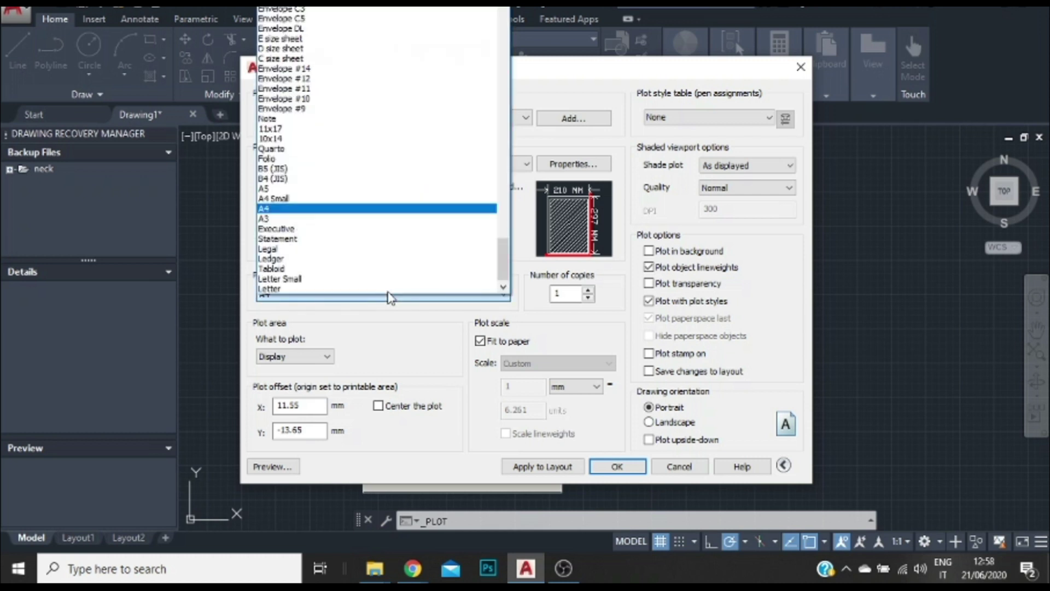
pyautogui.click(381, 221)
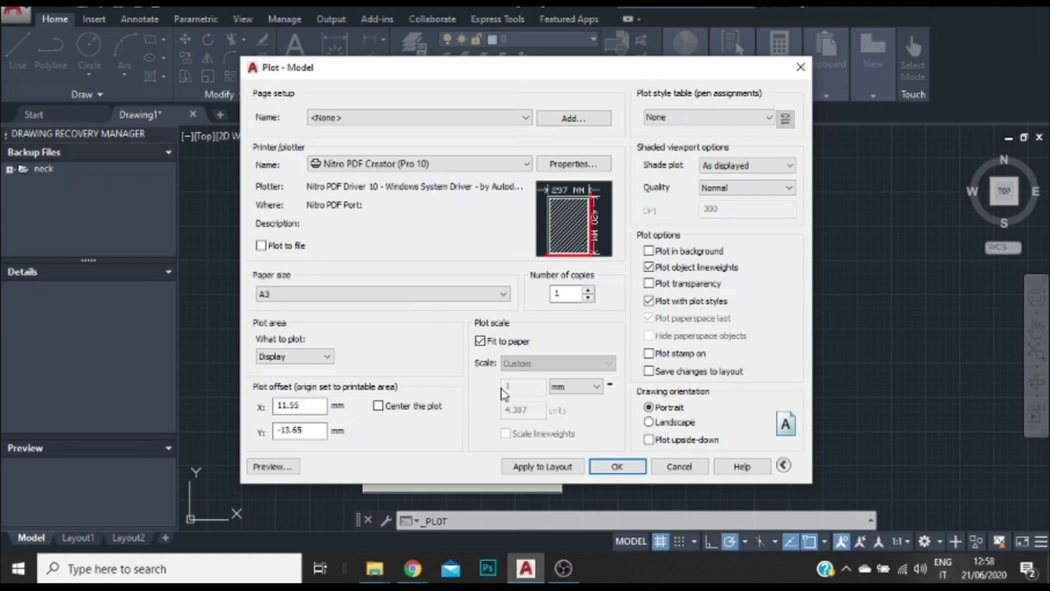
# Turn off Fit to paper and set the plot scale to 1:1.
pyautogui.click(481, 341)
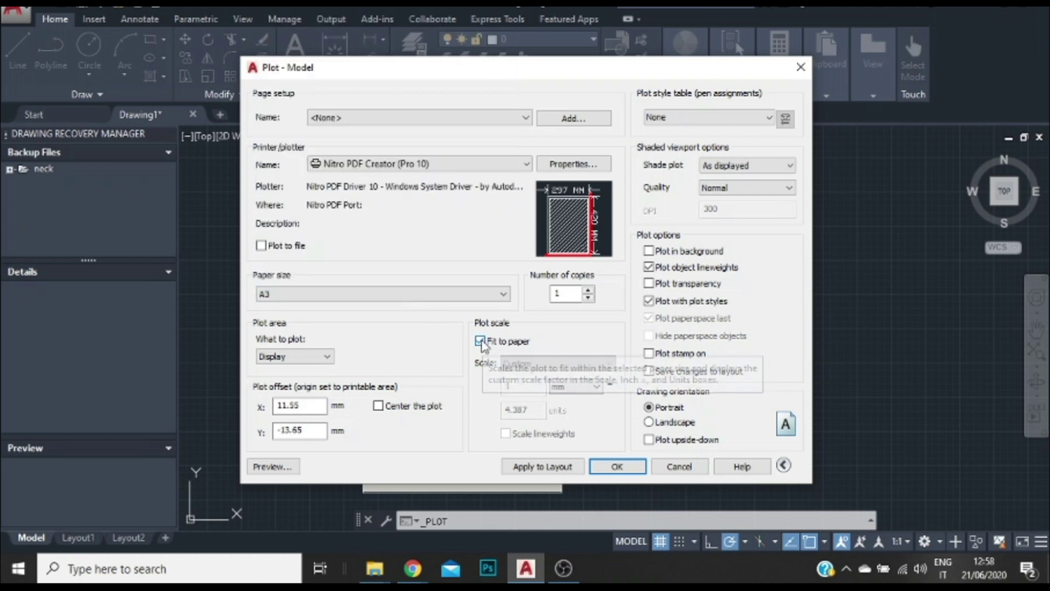
pyautogui.click(516, 365)
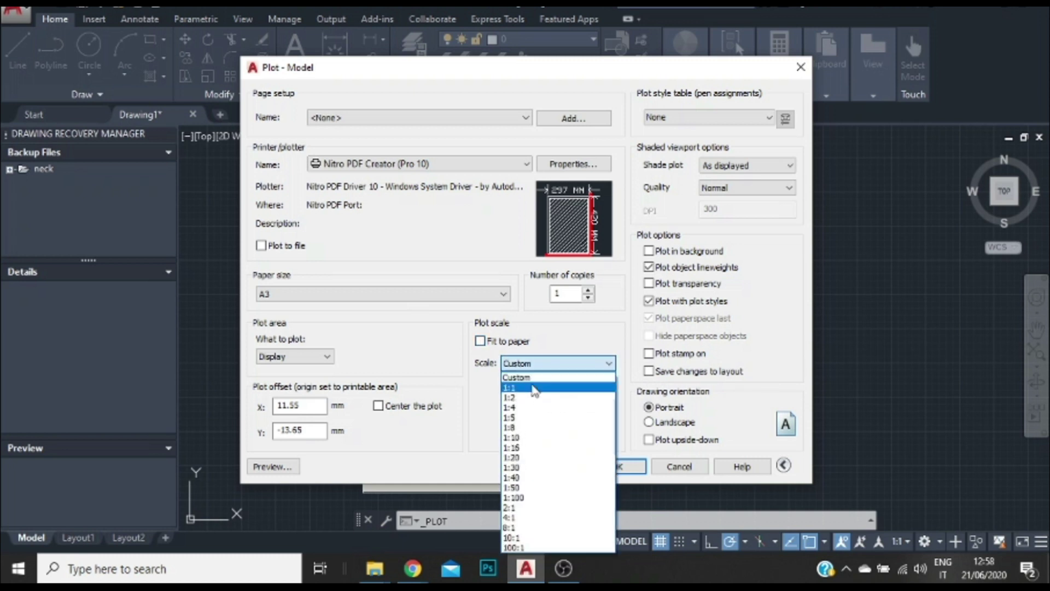
pyautogui.click(509, 387)
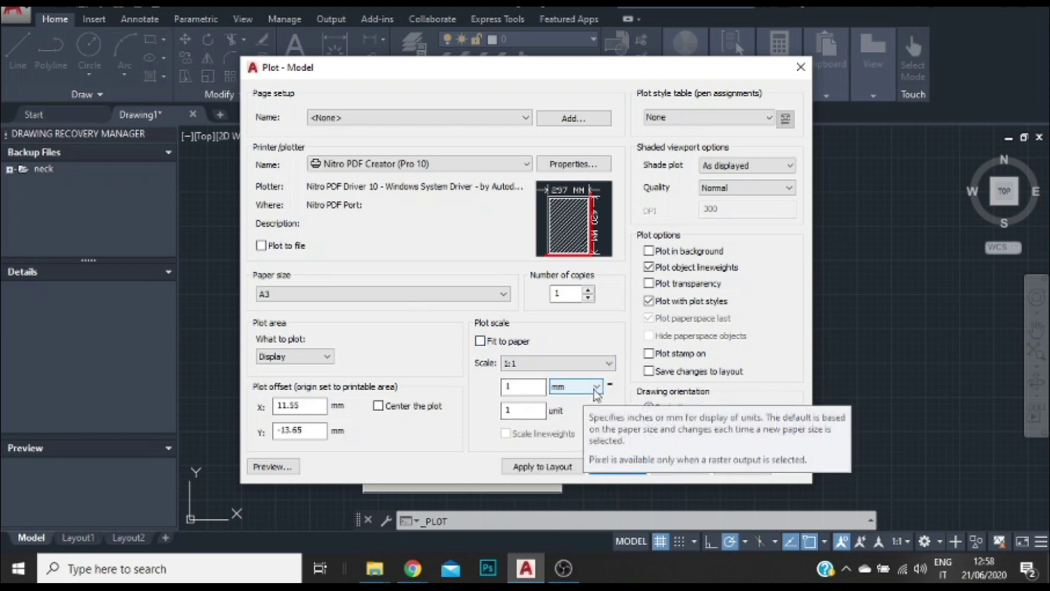
# Set the plot area to a window around the complete violin outline and preview the plot.
pyautogui.click(325, 358)
pyautogui.click(272, 398)
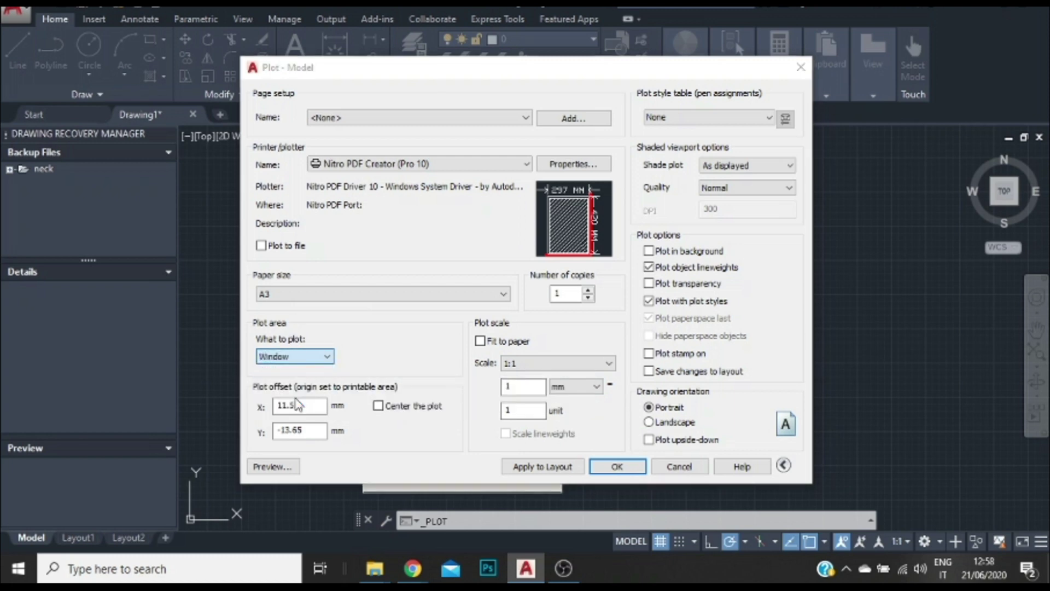
pyautogui.click(612, 199)
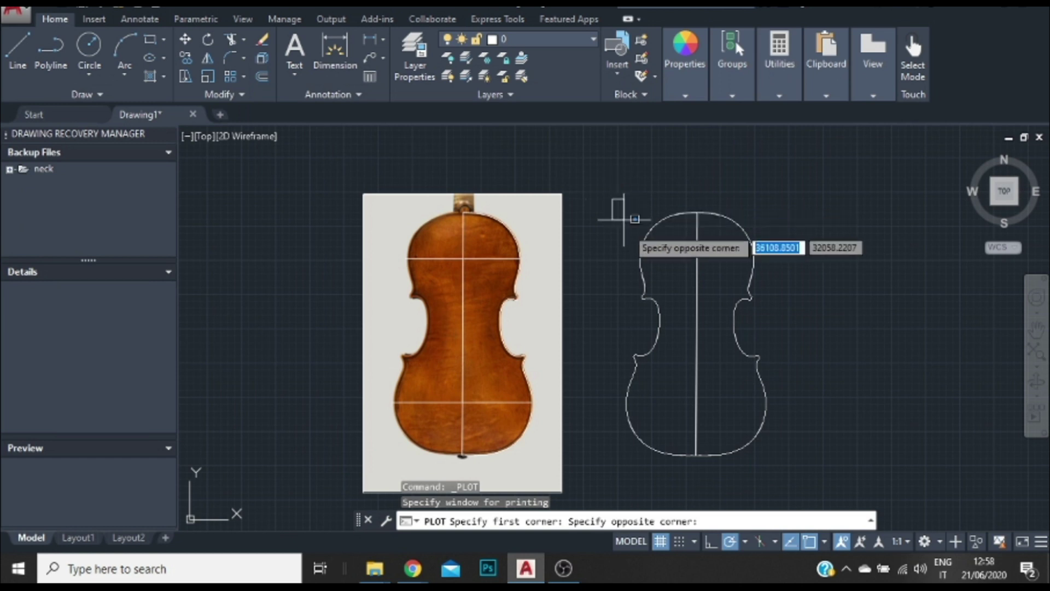
pyautogui.click(780, 489)
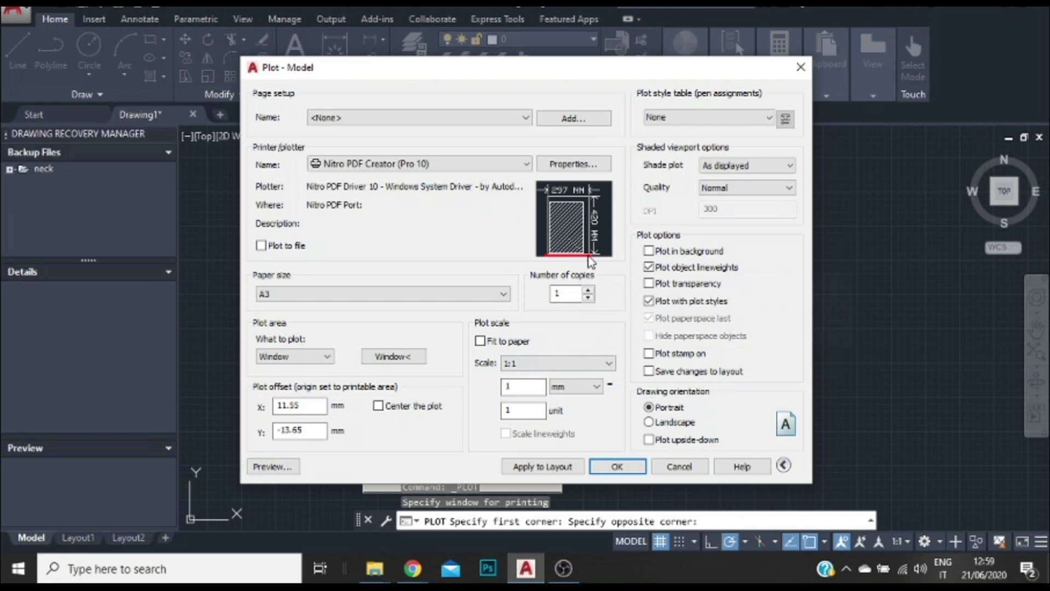
pyautogui.click(287, 466)
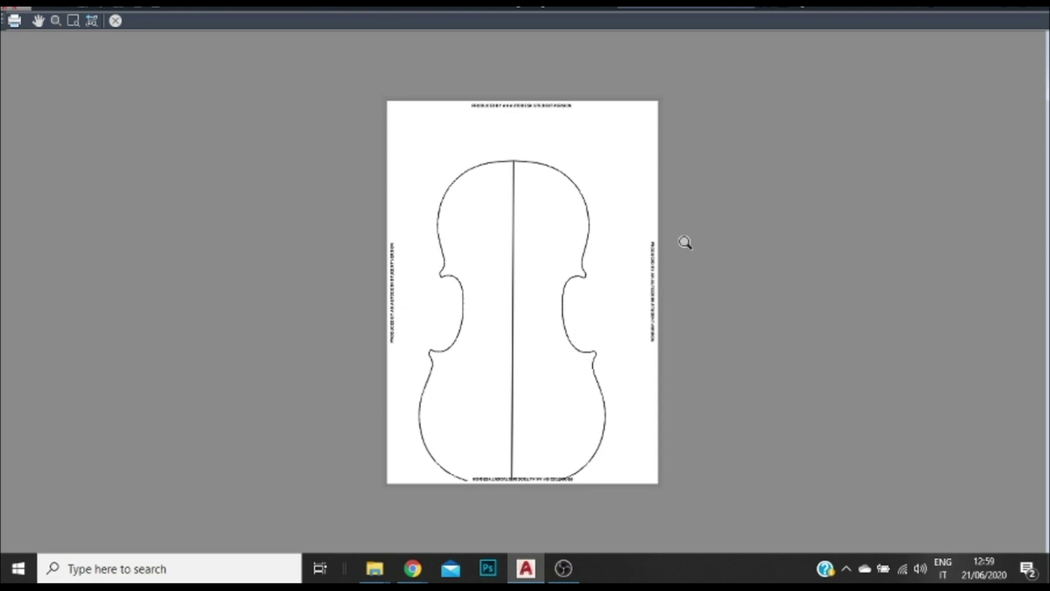
pyautogui.press('Escape')
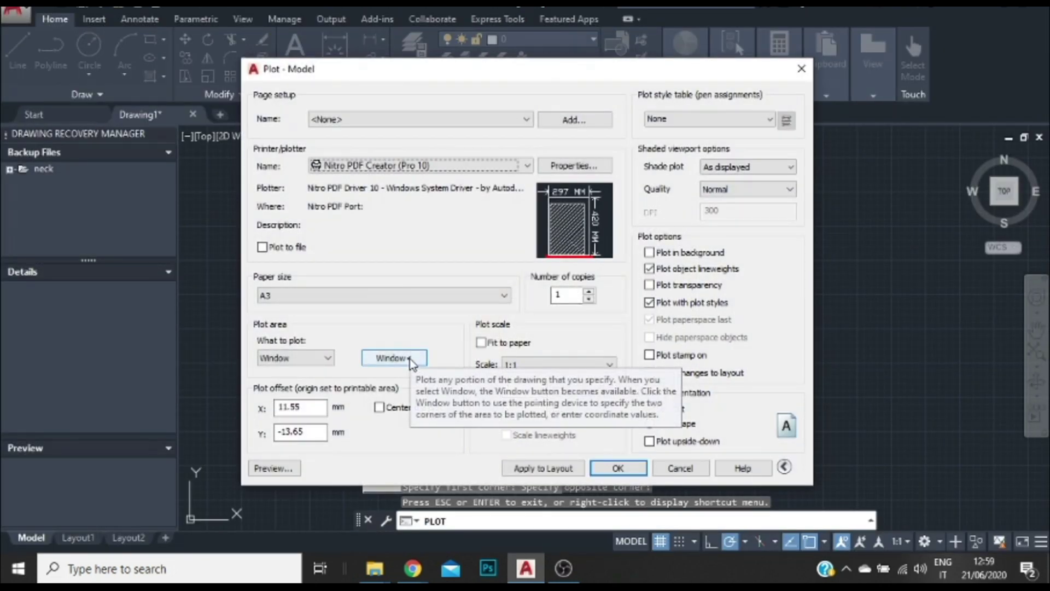
# Redefine the plot window so that it closely encloses the violin outline.
pyautogui.click(414, 357)
pyautogui.scroll(2, 734, 329)
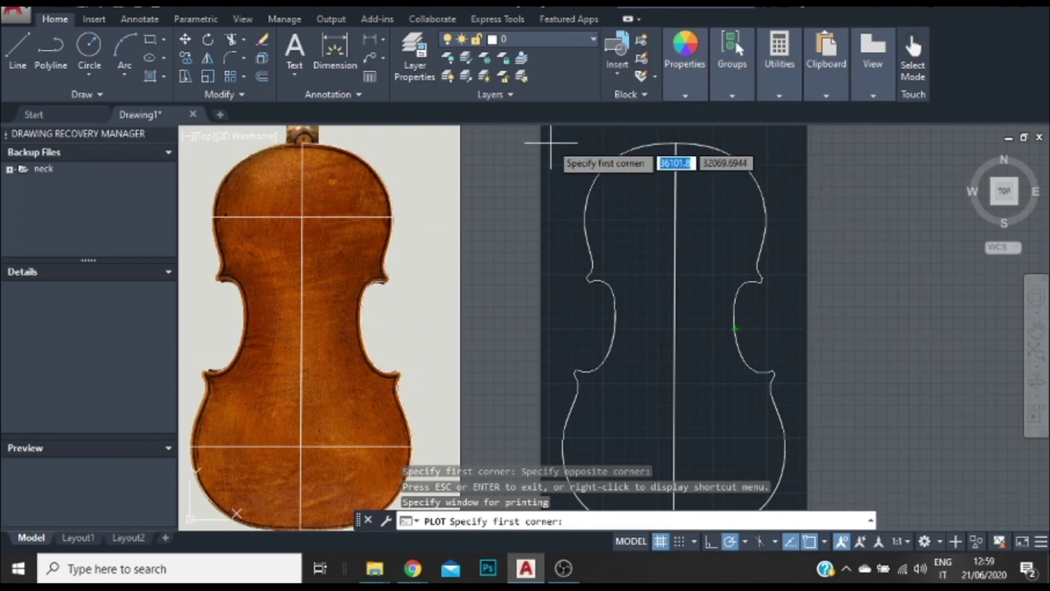
pyautogui.click(557, 137)
pyautogui.scroll(-2, 809, 433)
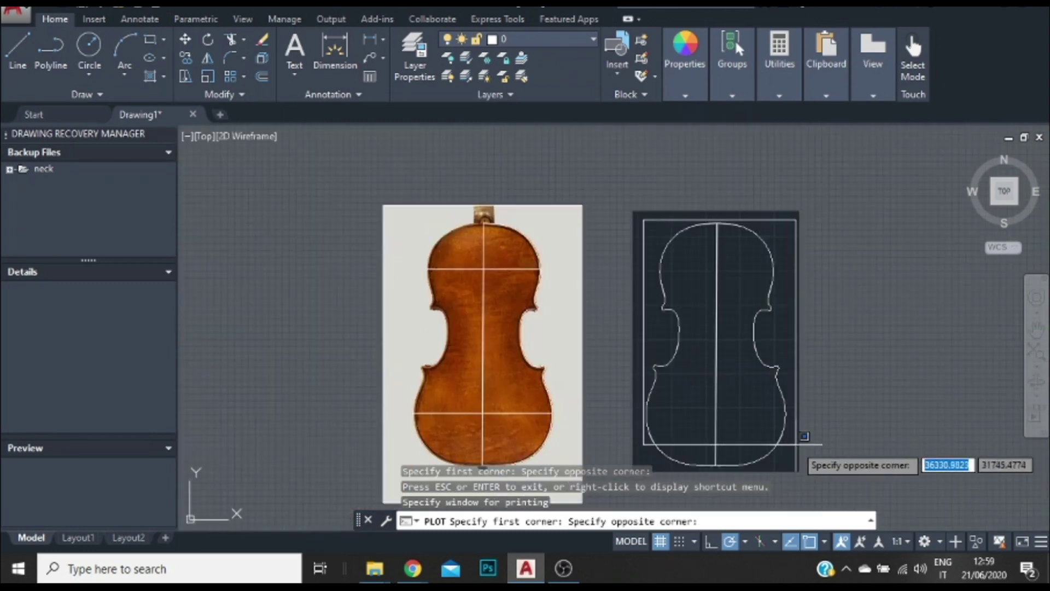
pyautogui.scroll(3, 798, 434)
pyautogui.scroll(-1, 742, 403)
pyautogui.scroll(2, 742, 404)
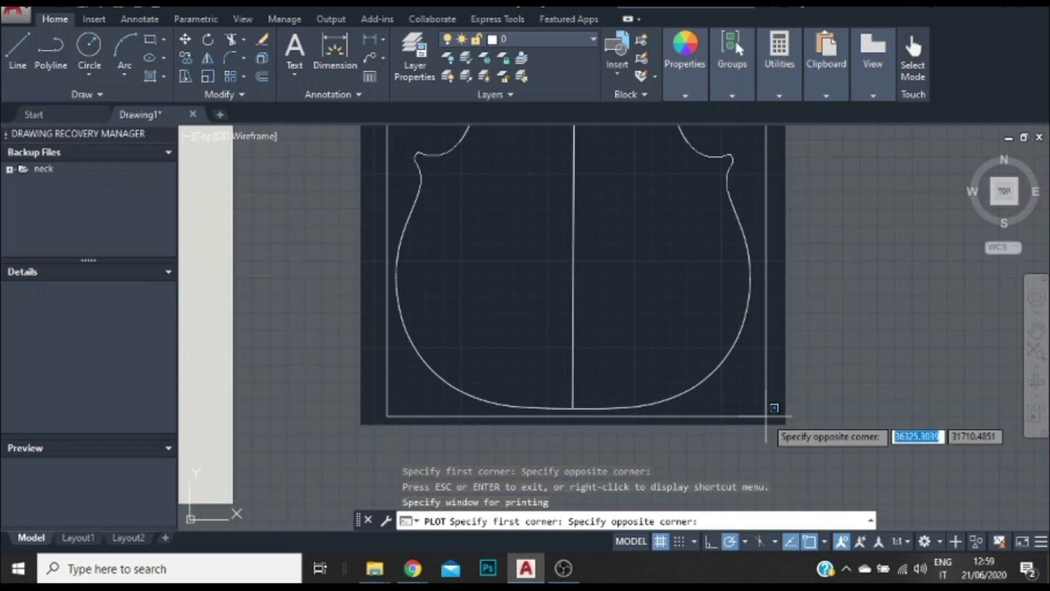
pyautogui.click(760, 414)
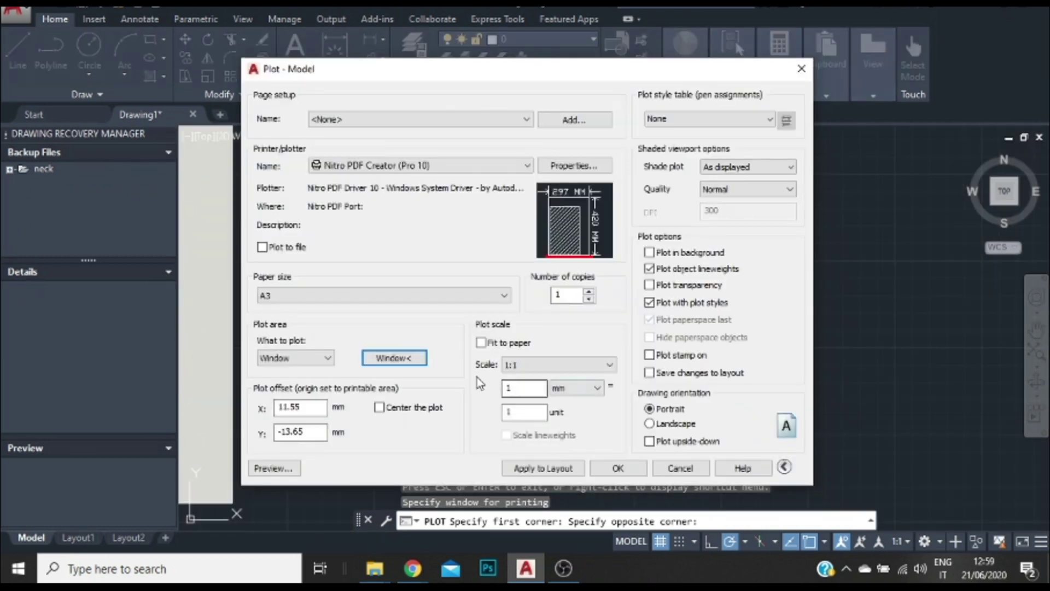
# Centre the plot on the sheet and preview it.
pyautogui.click(404, 412)
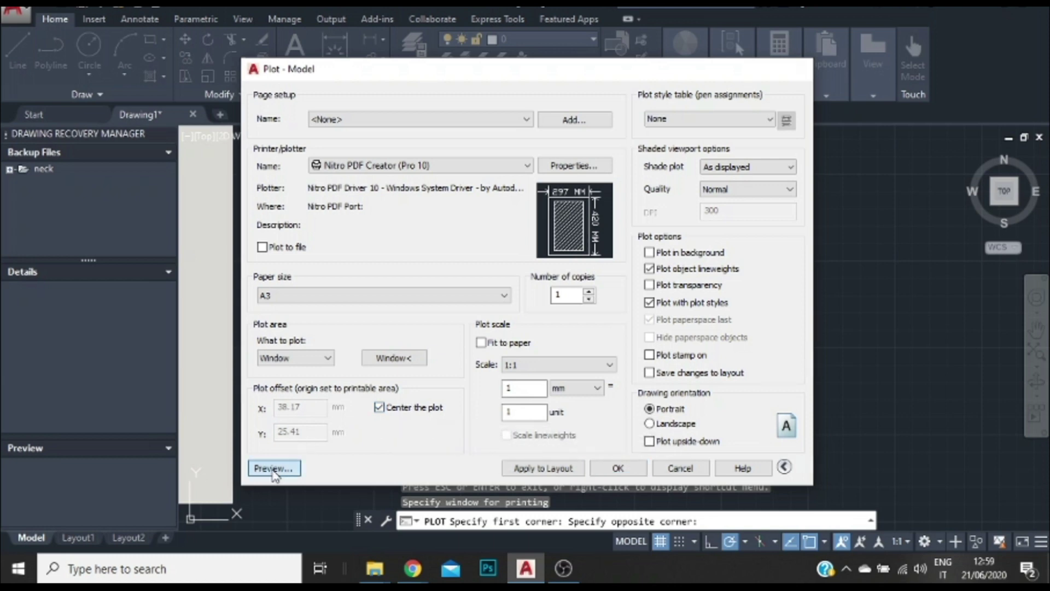
pyautogui.click(274, 468)
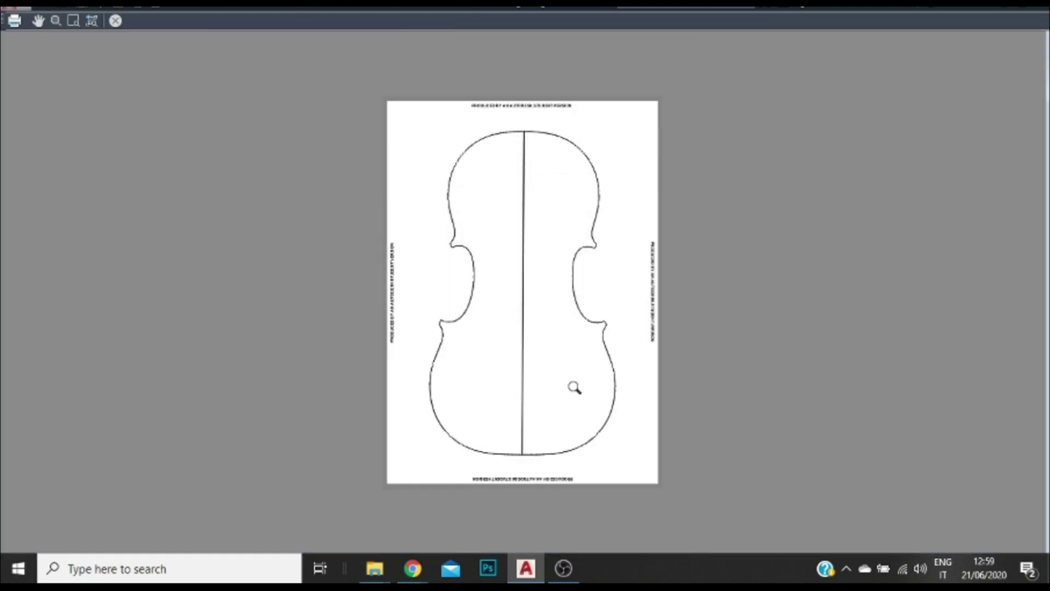
pyautogui.press('Escape')
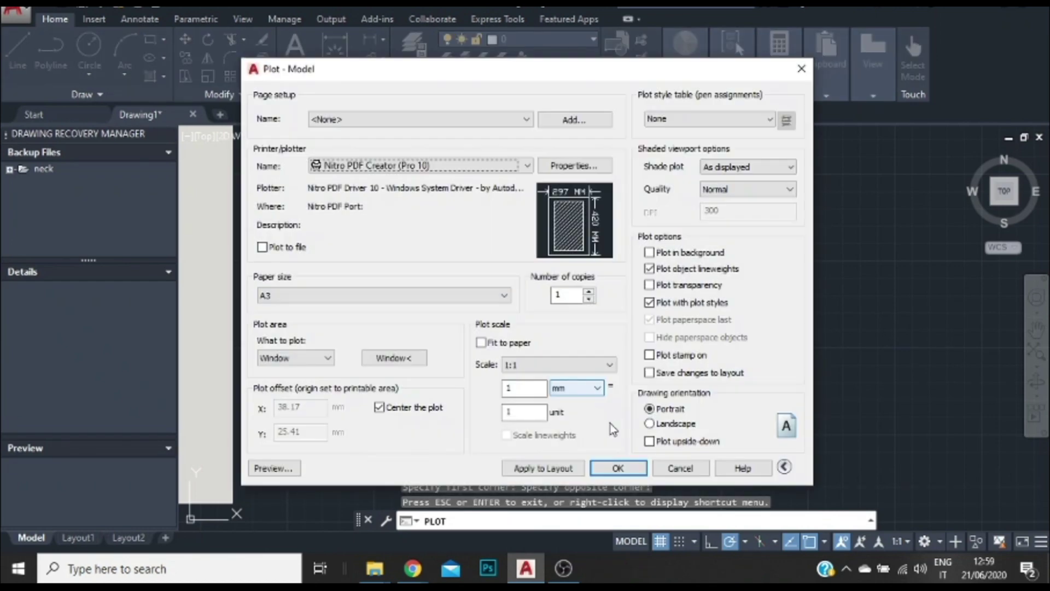
# Plot the outline to PDF and save it on the Desktop as Drawing1 Model (1).
pyautogui.click(618, 468)
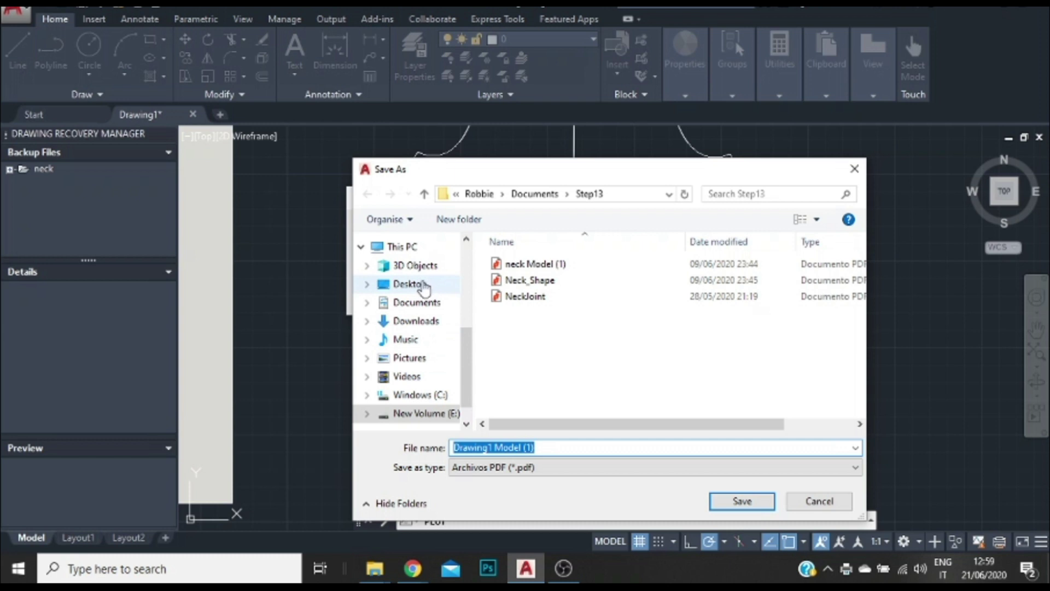
pyautogui.click(414, 285)
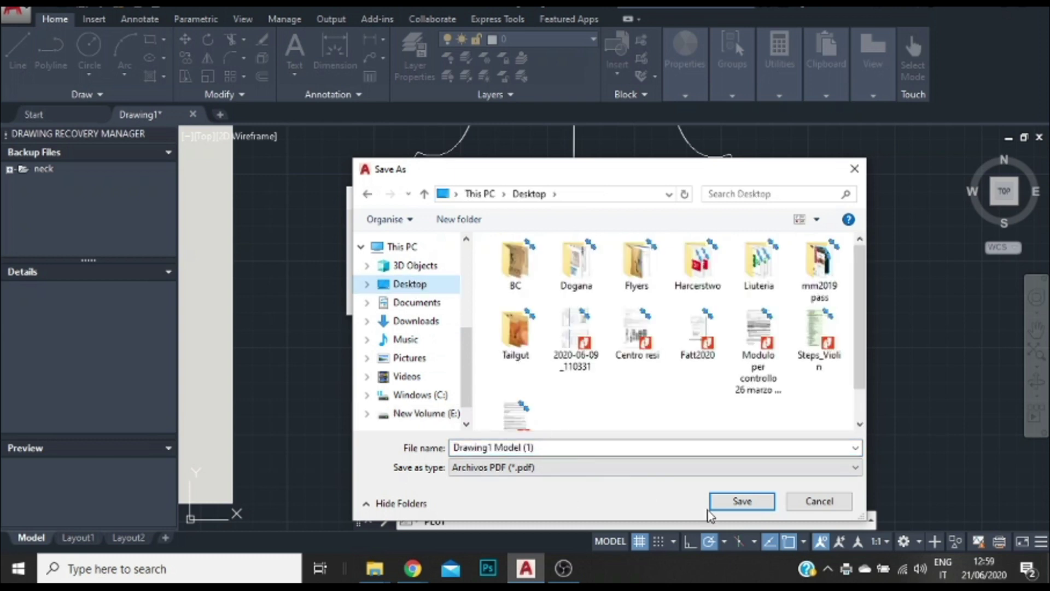
pyautogui.click(733, 501)
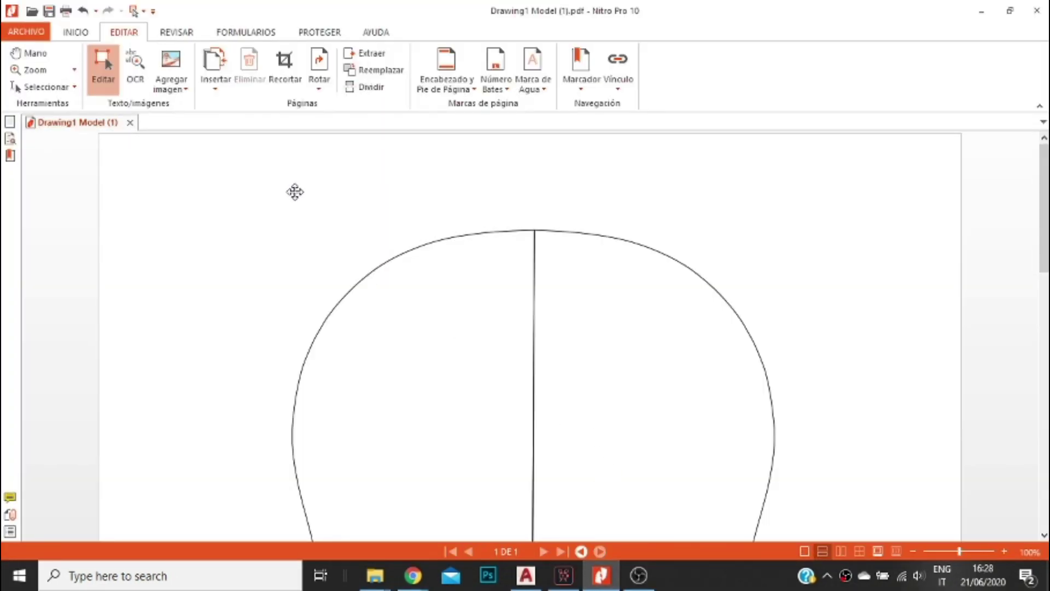
# Look over the plotted violin outline PDF and open its print settings.
pyautogui.scroll(-15, 295, 192)
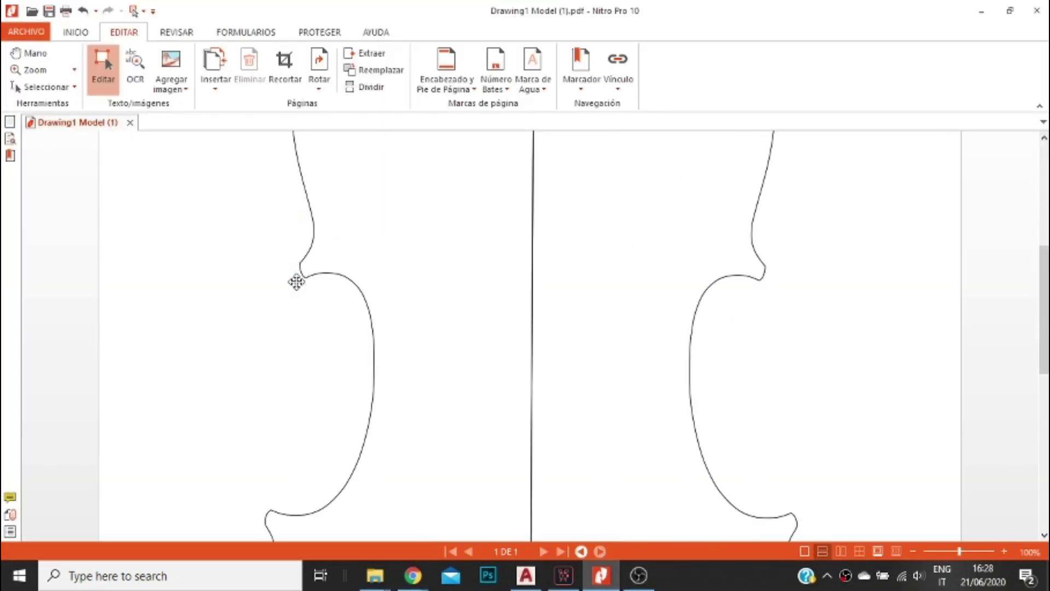
pyautogui.scroll(15, 292, 300)
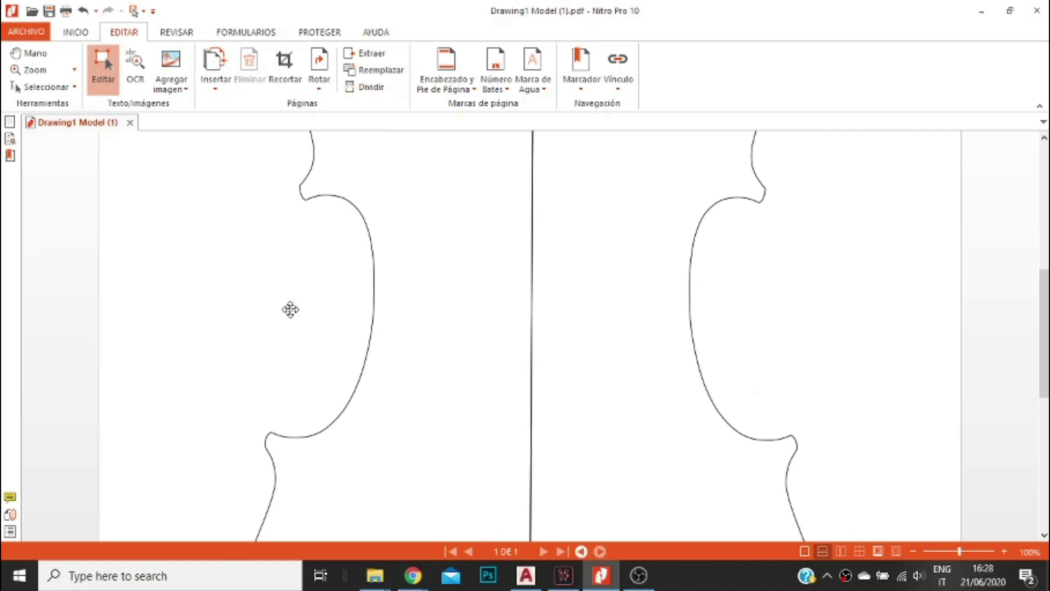
pyautogui.click(40, 32)
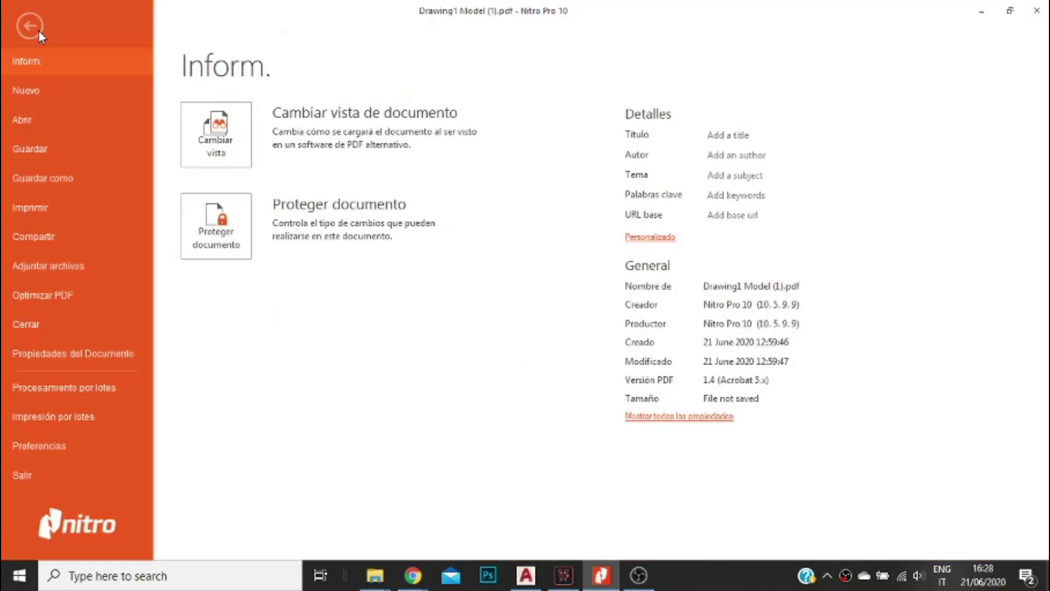
pyautogui.click(62, 214)
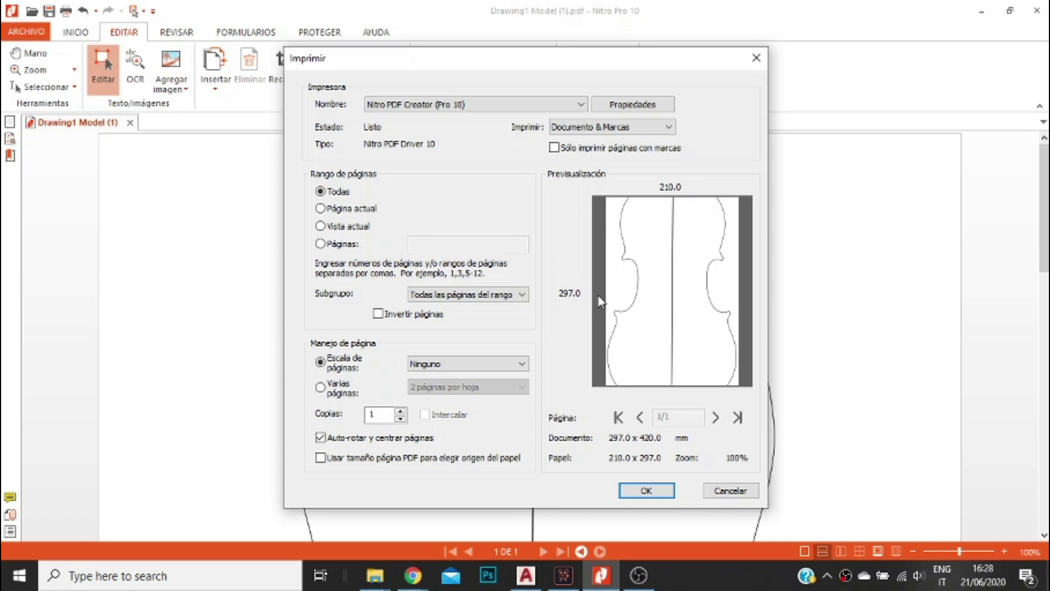
# Set the page size of the Nitro PDF Creator (Pro 10) printer to A3.
pyautogui.click(639, 105)
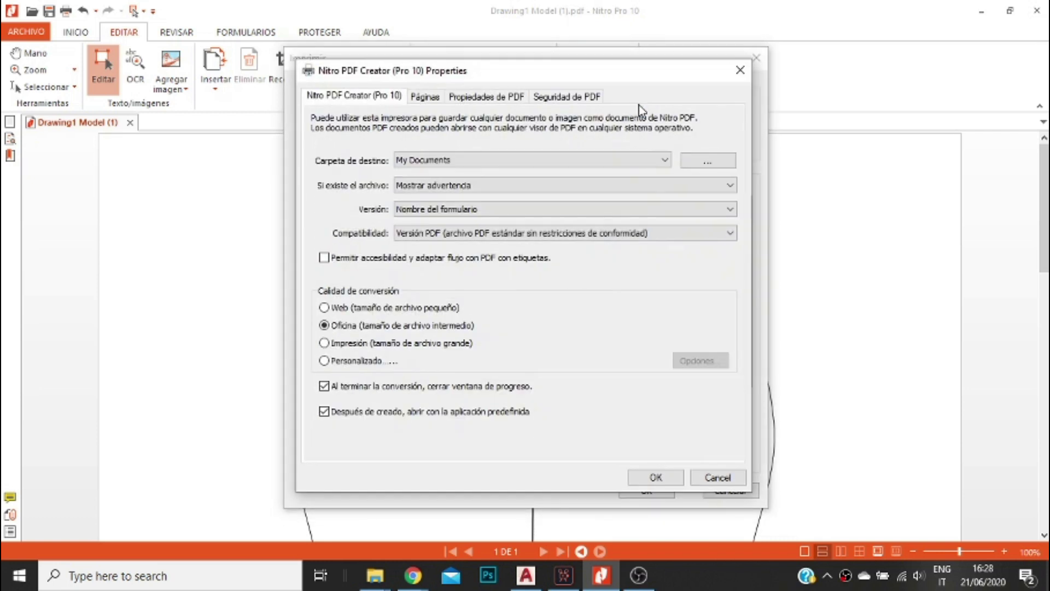
pyautogui.click(415, 97)
pyautogui.click(411, 204)
pyautogui.scroll(4, 394, 257)
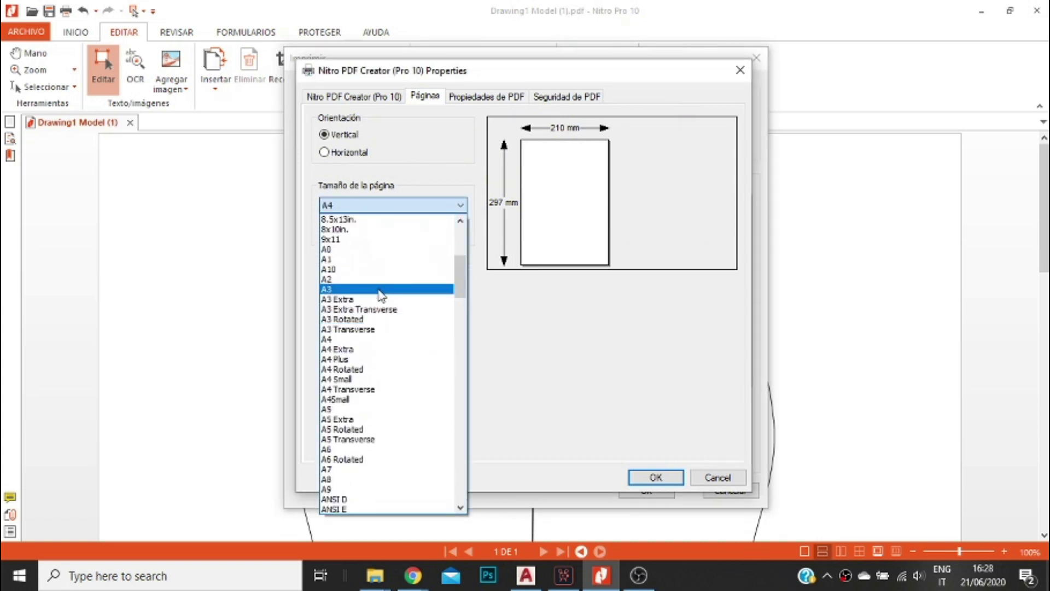
pyautogui.click(381, 290)
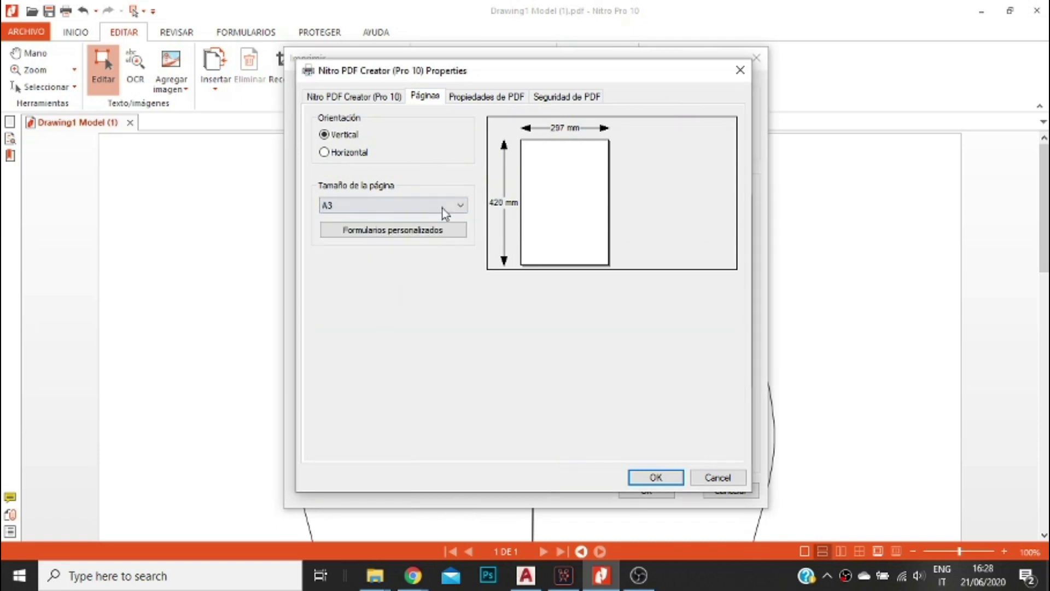
pyautogui.click(656, 478)
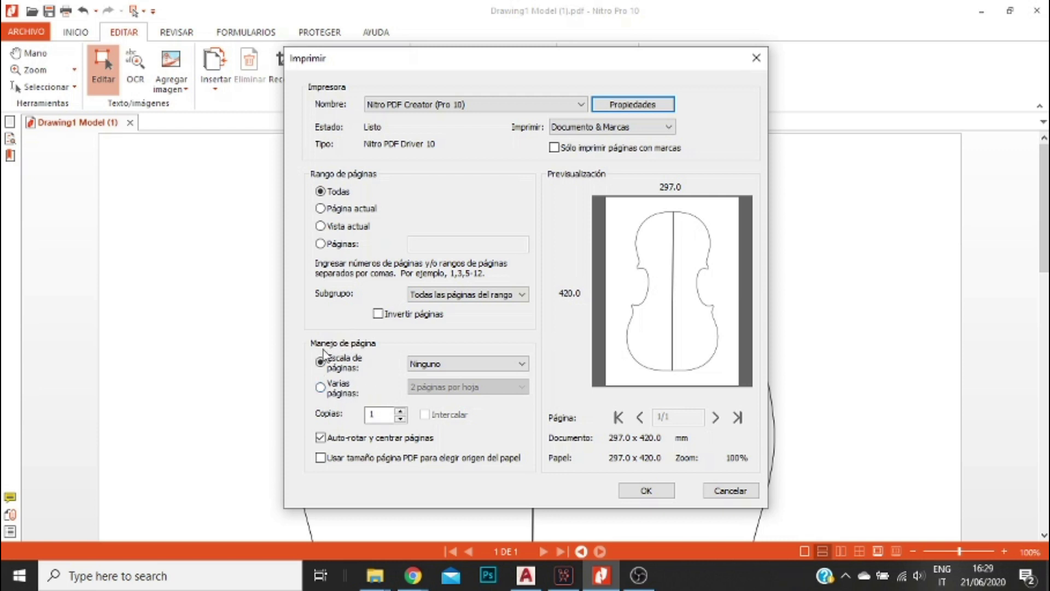
# Set the page scaling to Ninguno, check the other scaling options, and close the print settings without printing.
pyautogui.click(491, 364)
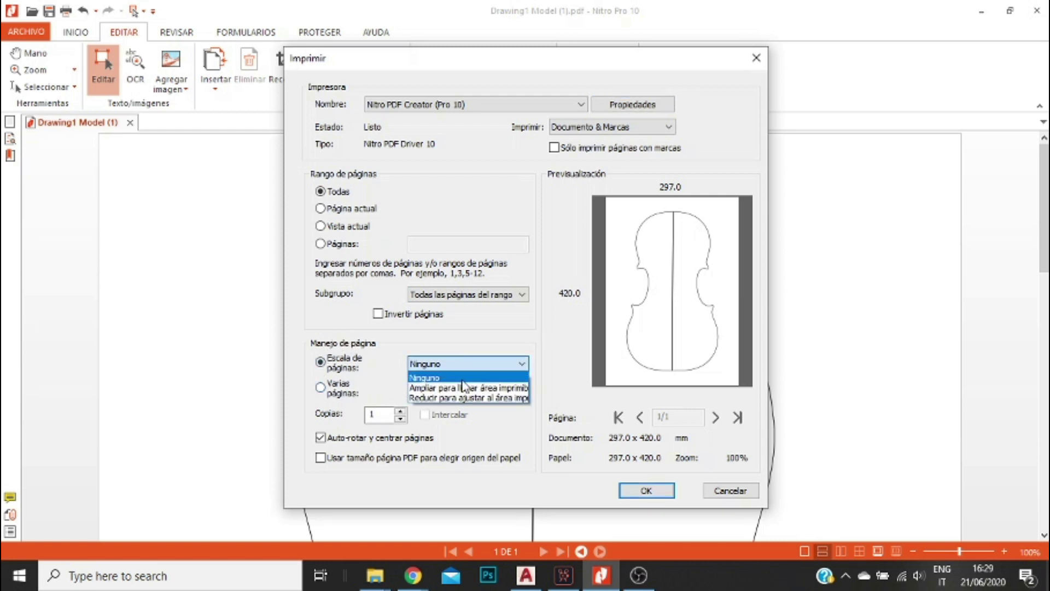
pyautogui.click(477, 378)
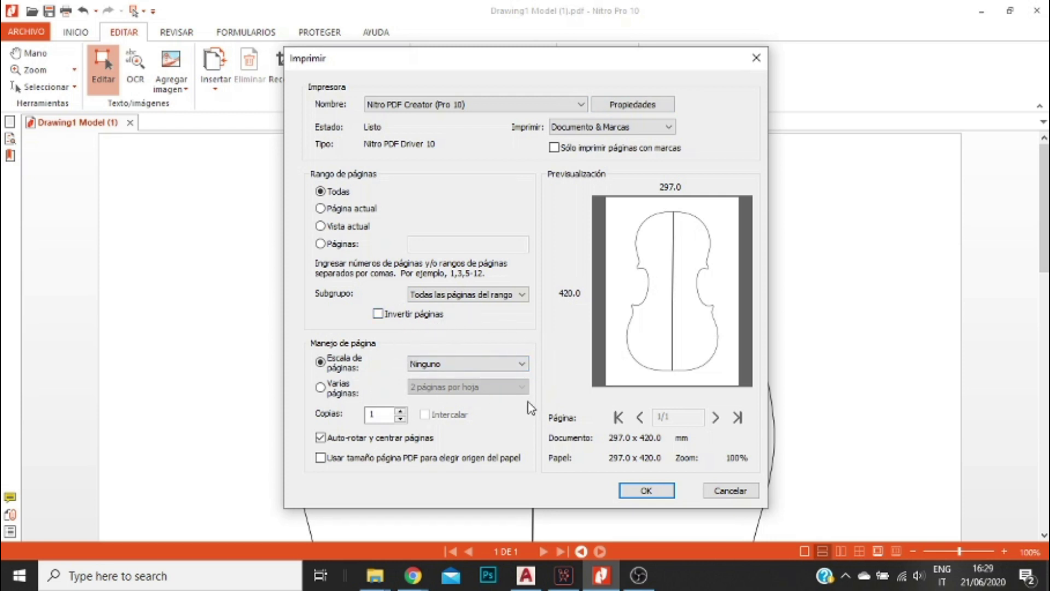
pyautogui.click(488, 367)
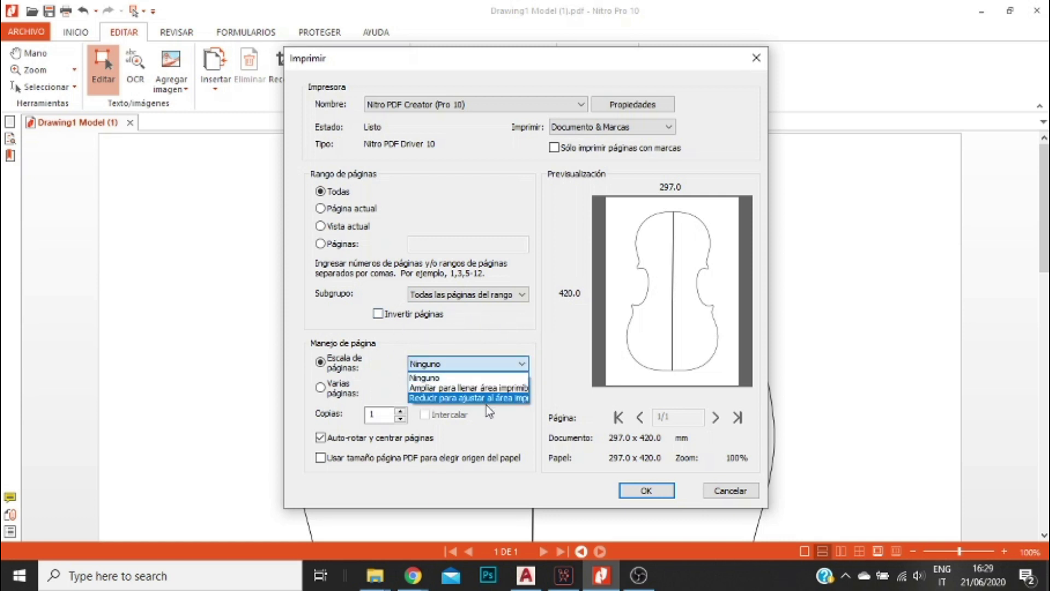
pyautogui.click(501, 365)
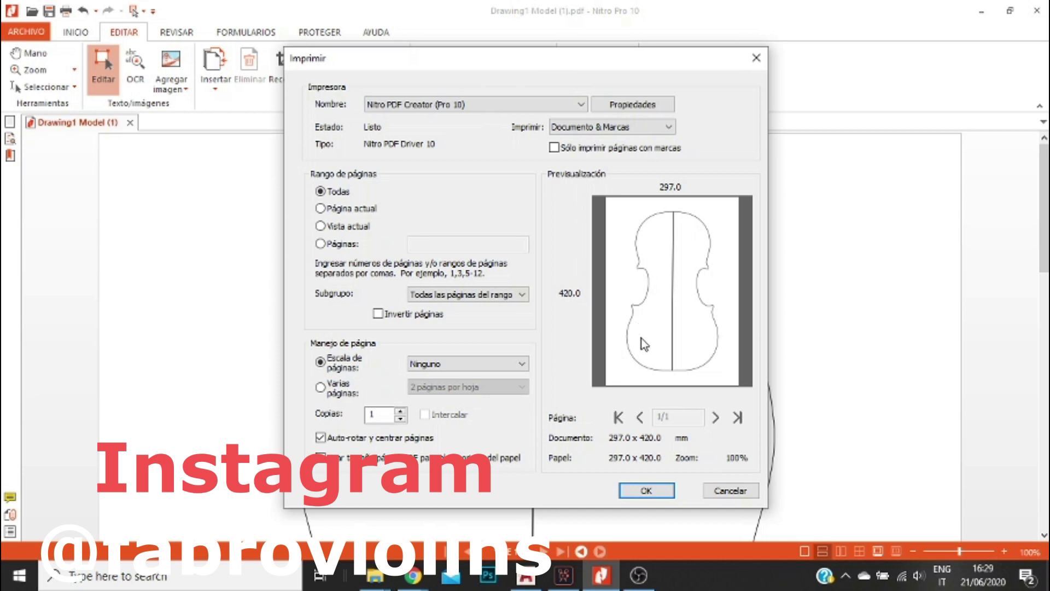
pyautogui.click(732, 492)
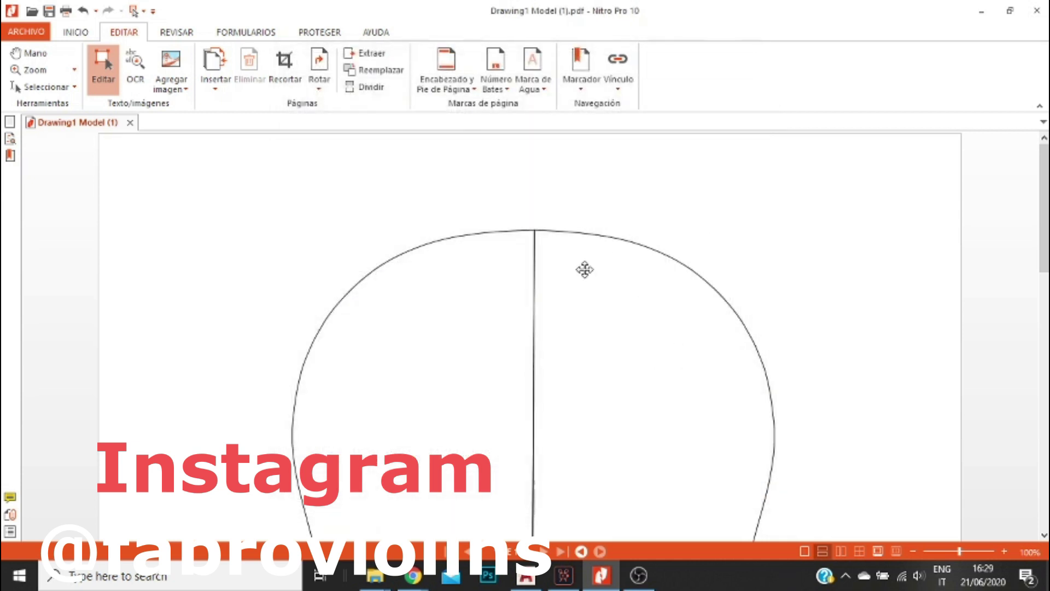
pyautogui.scroll(-10, 585, 269)
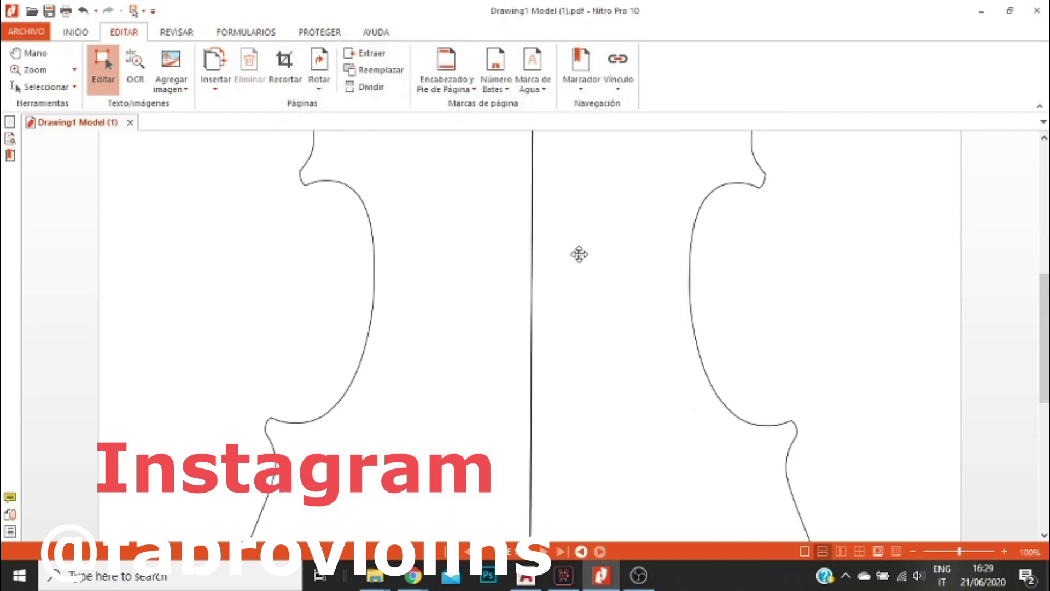
pyautogui.scroll(6, 576, 259)
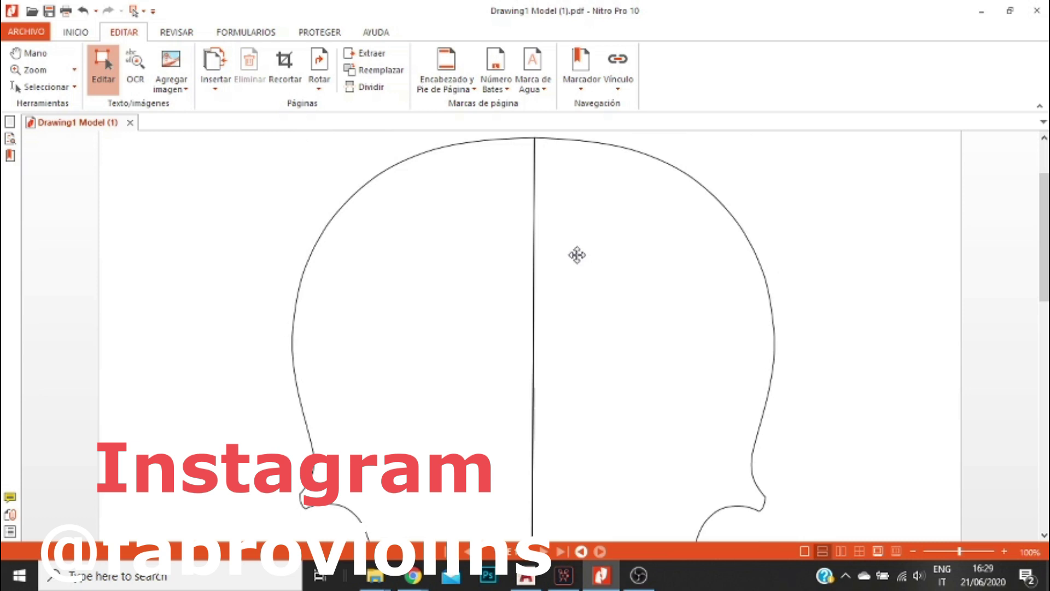